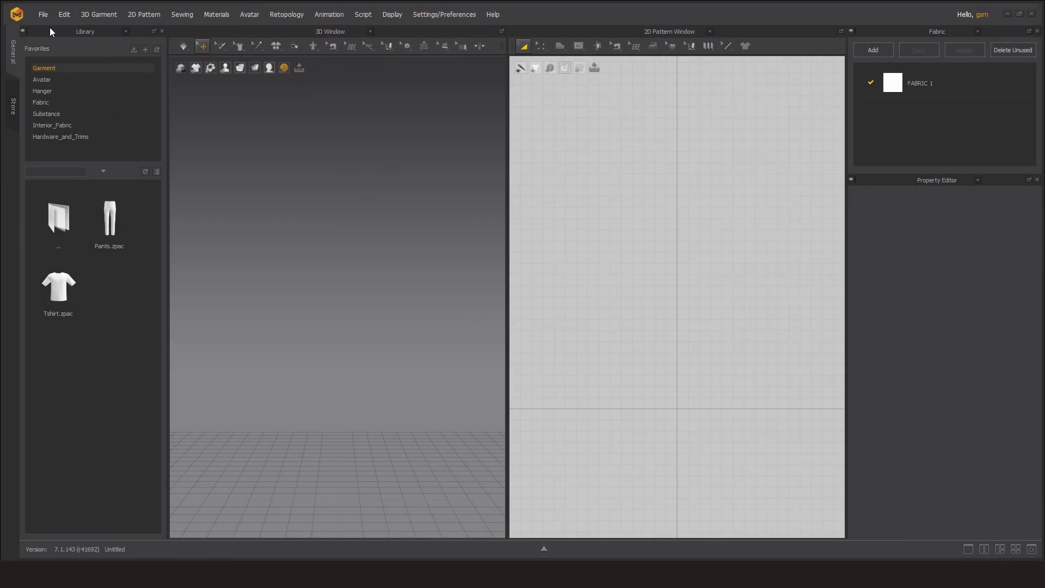
Import bBoy hipop move.abc as an Alembic avatar with default load settings
{"action": "left_click", "coordinate": [43, 14]}
{"action": "mouse_move", "coordinate": [49, 99]}
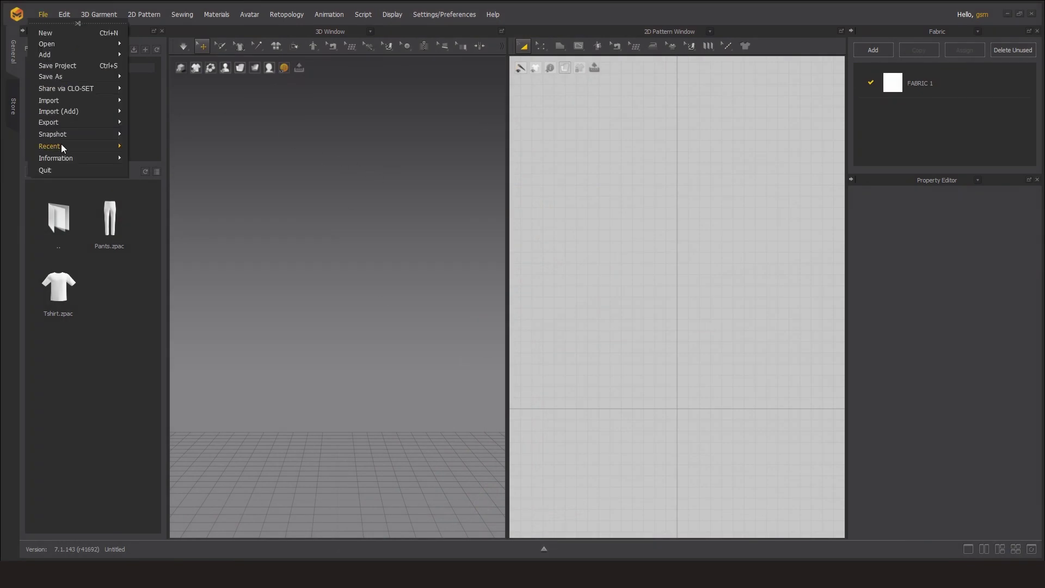
{"action": "left_click", "coordinate": [147, 142]}
{"action": "left_click", "coordinate": [342, 307]}
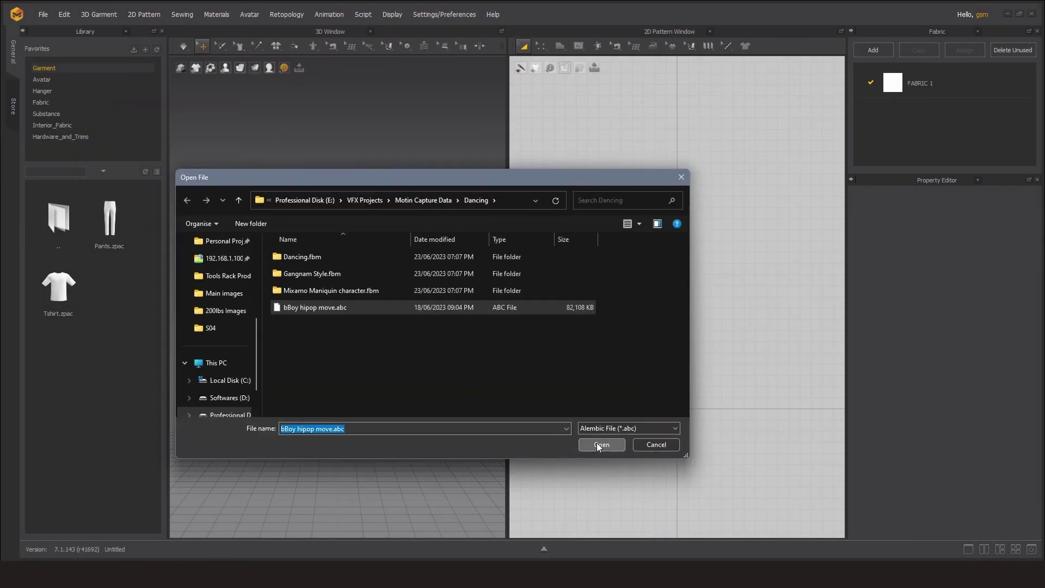
{"action": "left_click", "coordinate": [598, 444]}
{"action": "left_click", "coordinate": [517, 344]}
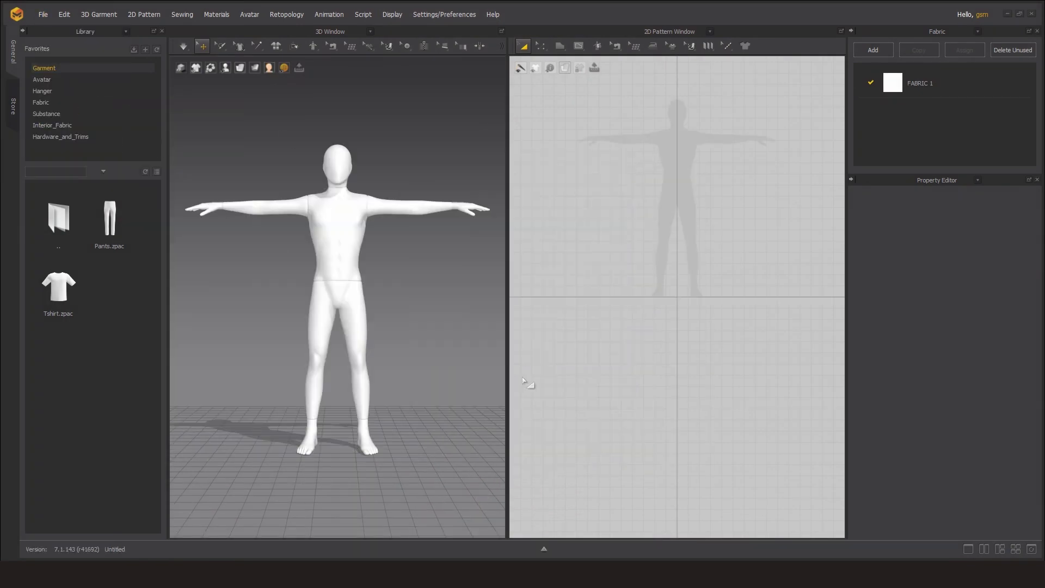
Zoom into the 2D Pattern window with the polygon drawing tool active
{"action": "scroll", "coordinate": [679, 227], "scroll_direction": "up", "scroll_amount": 3}
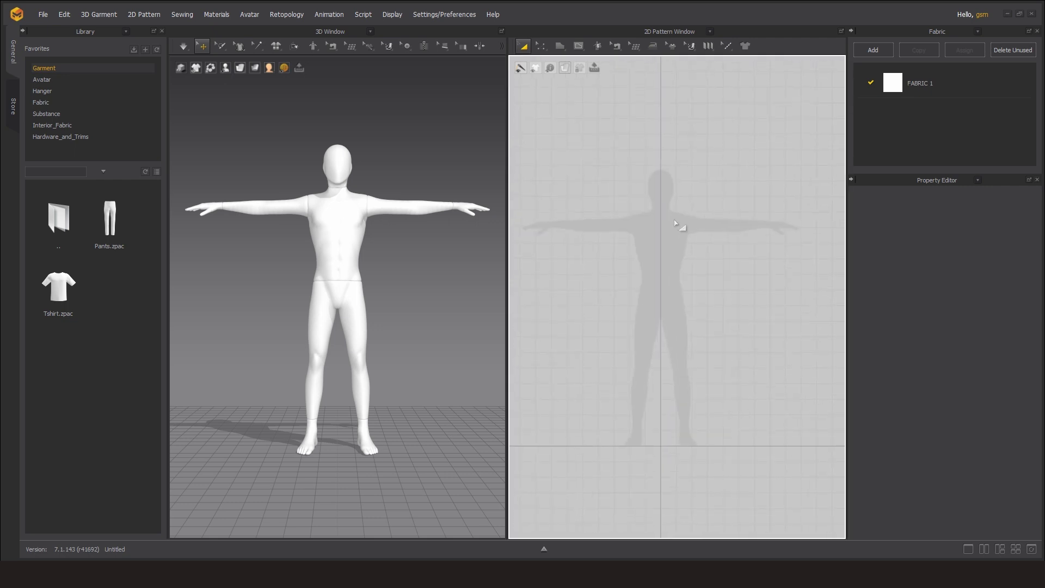
{"action": "key", "text": "s"}
{"action": "scroll", "coordinate": [675, 263], "scroll_direction": "up", "scroll_amount": 3}
{"action": "scroll", "coordinate": [545, 266], "scroll_direction": "up", "scroll_amount": 2}
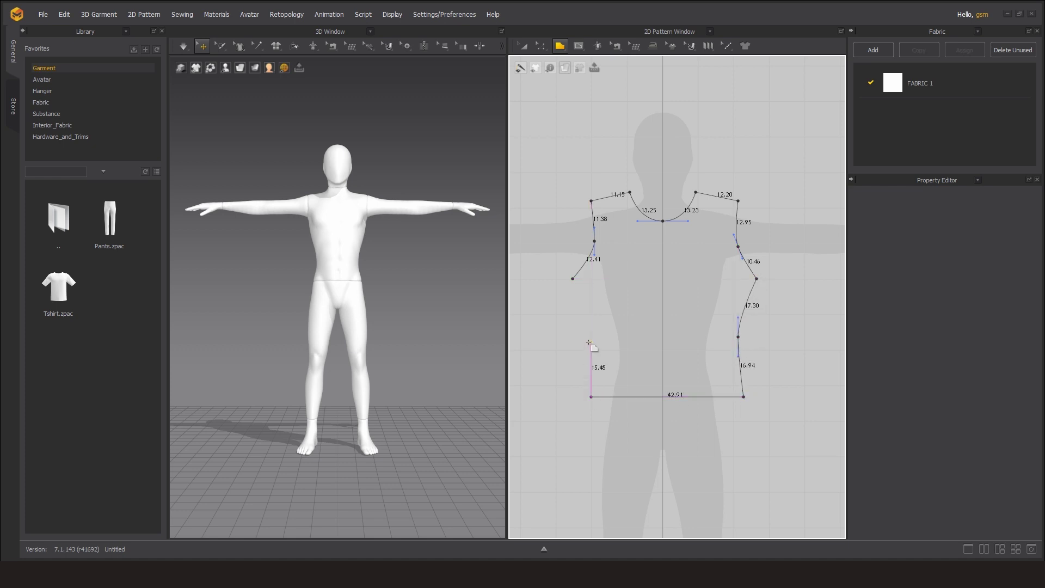
Close the bodice outline, then reshape its sides and widen the hem to 46.27
{"action": "left_click", "coordinate": [573, 282]}
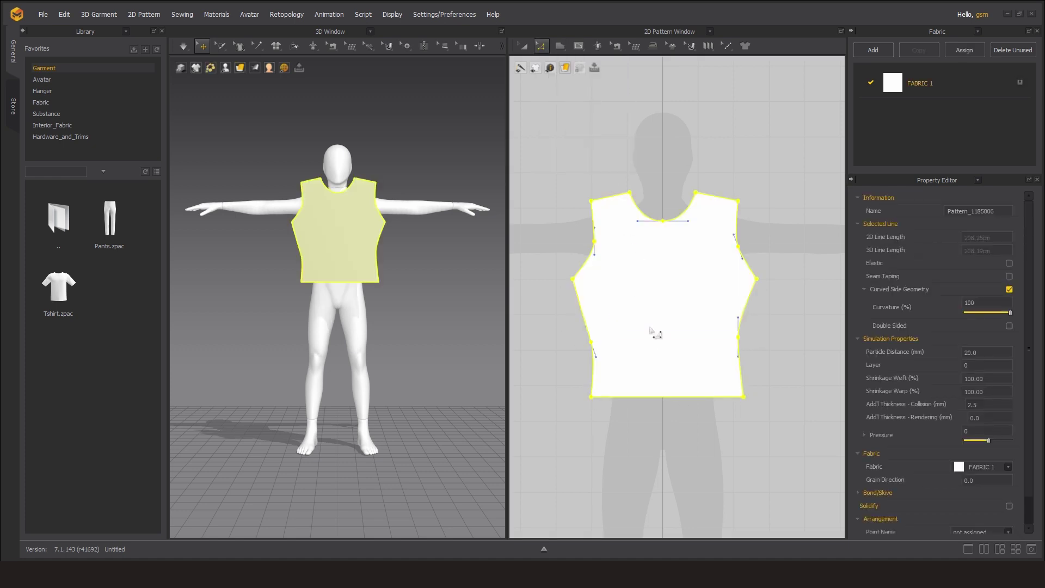
{"action": "key", "text": "z"}
{"action": "left_click", "coordinate": [600, 345]}
{"action": "left_click_drag", "start_coordinate": [592, 342], "coordinate": [592, 338]}
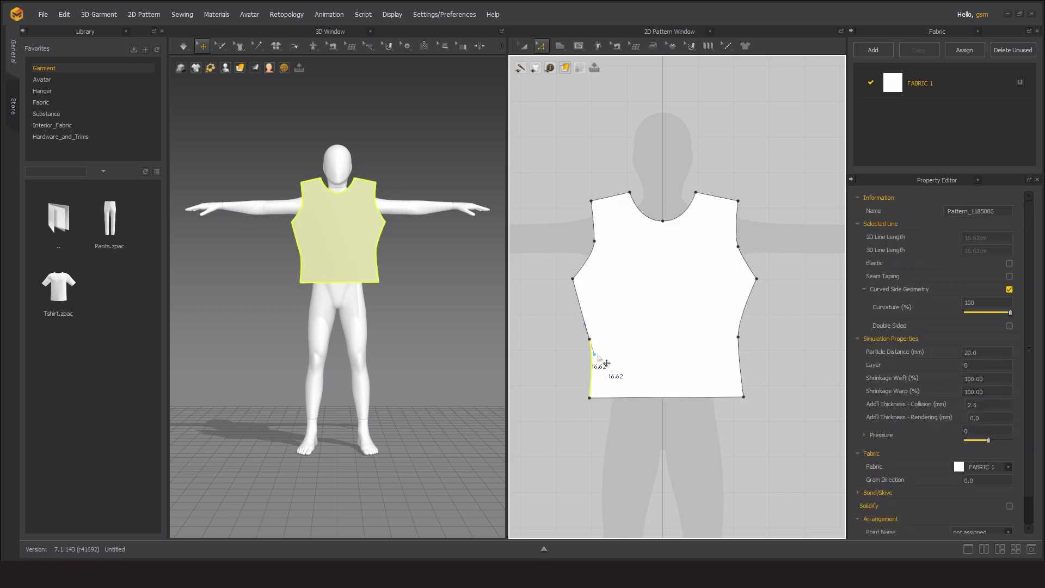
{"action": "left_click_drag", "start_coordinate": [739, 337], "coordinate": [743, 337]}
{"action": "left_click", "coordinate": [595, 357]}
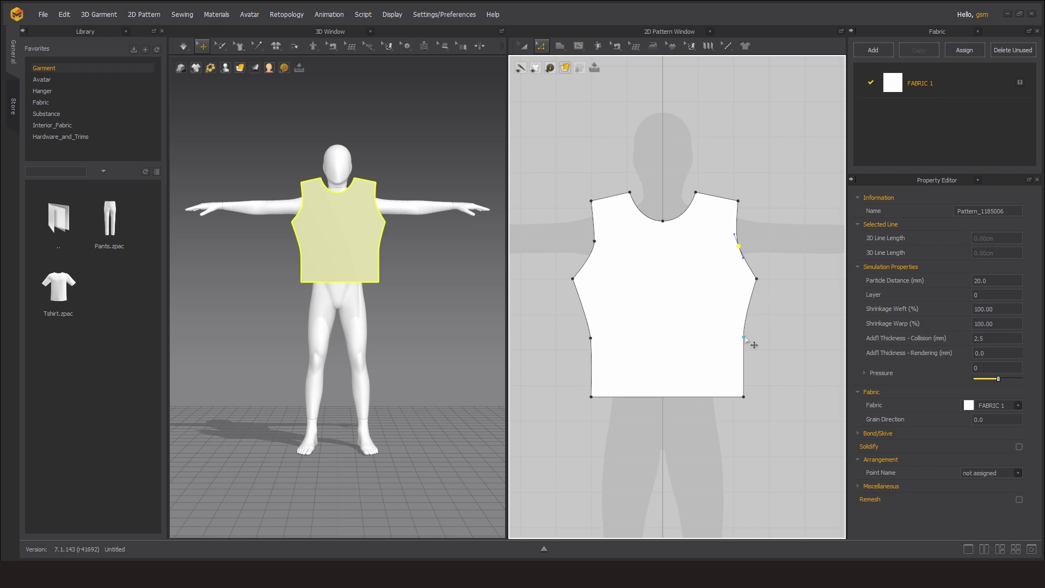
{"action": "left_click_drag", "start_coordinate": [591, 398], "coordinate": [585, 397]}
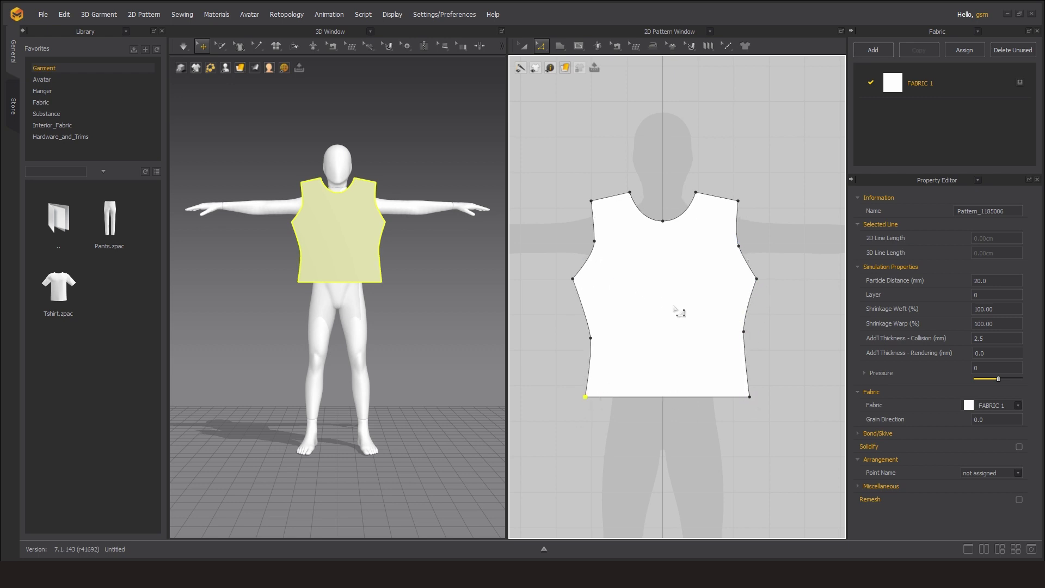
Add points on both armholes and deepen the neckline curve
{"action": "left_click", "coordinate": [602, 260]}
{"action": "left_click", "coordinate": [743, 256]}
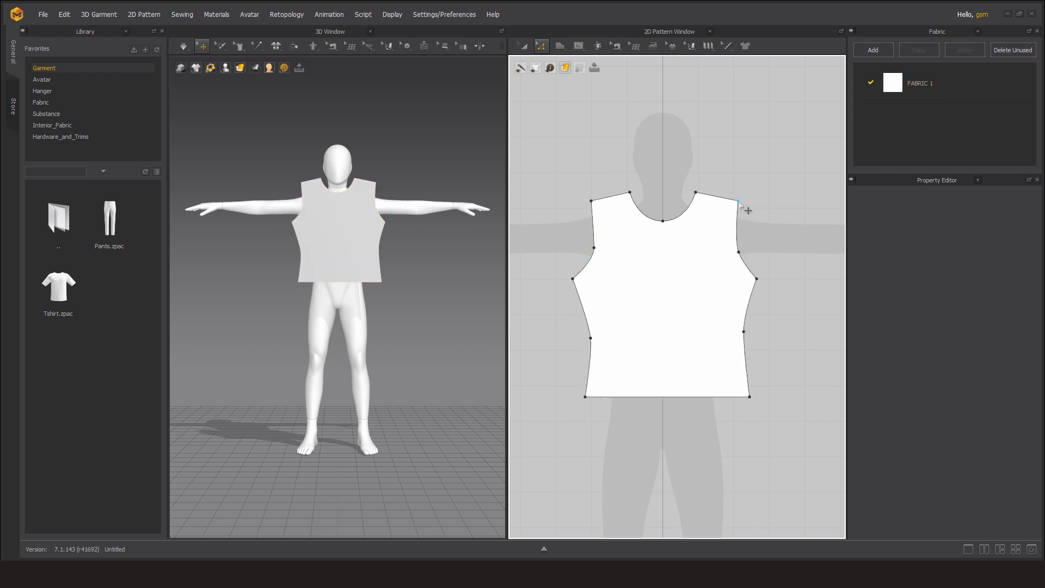
{"action": "left_click", "coordinate": [780, 333]}
{"action": "left_click", "coordinate": [621, 209]}
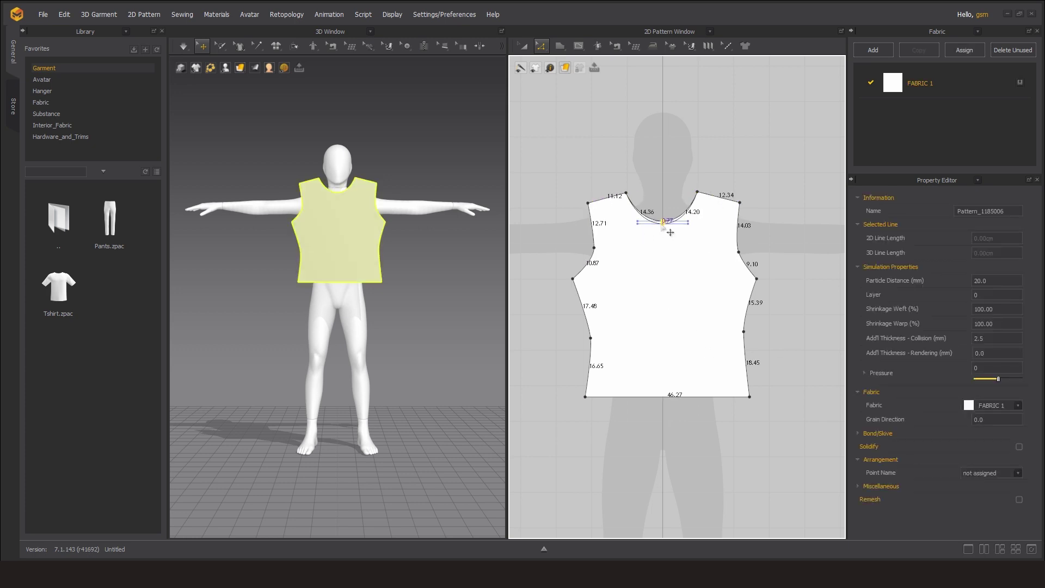
{"action": "left_click_drag", "start_coordinate": [663, 227], "coordinate": [691, 229]}
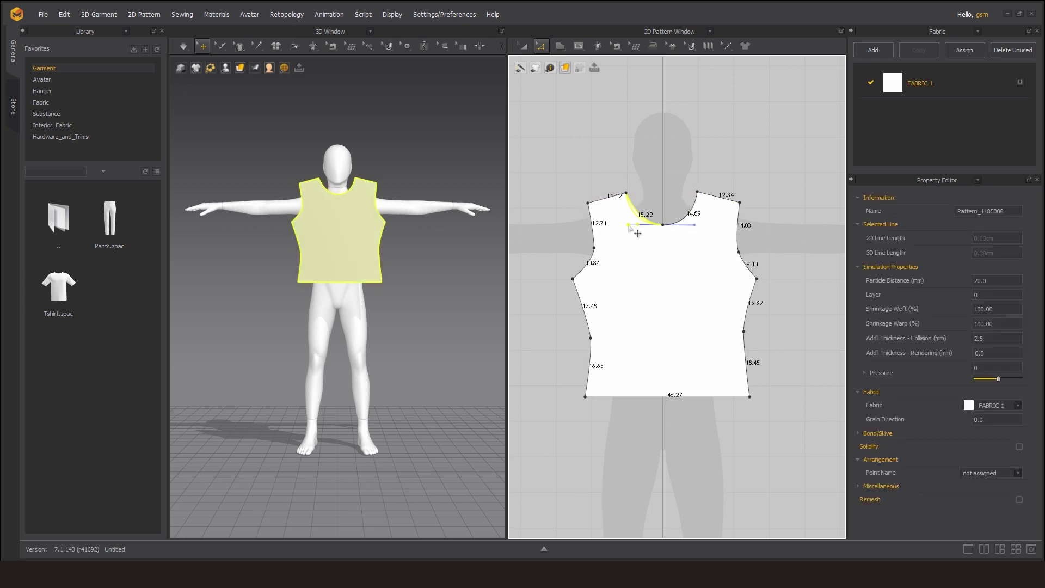
{"action": "left_click", "coordinate": [753, 172]}
{"action": "left_click", "coordinate": [703, 197]}
{"action": "left_click", "coordinate": [663, 337]}
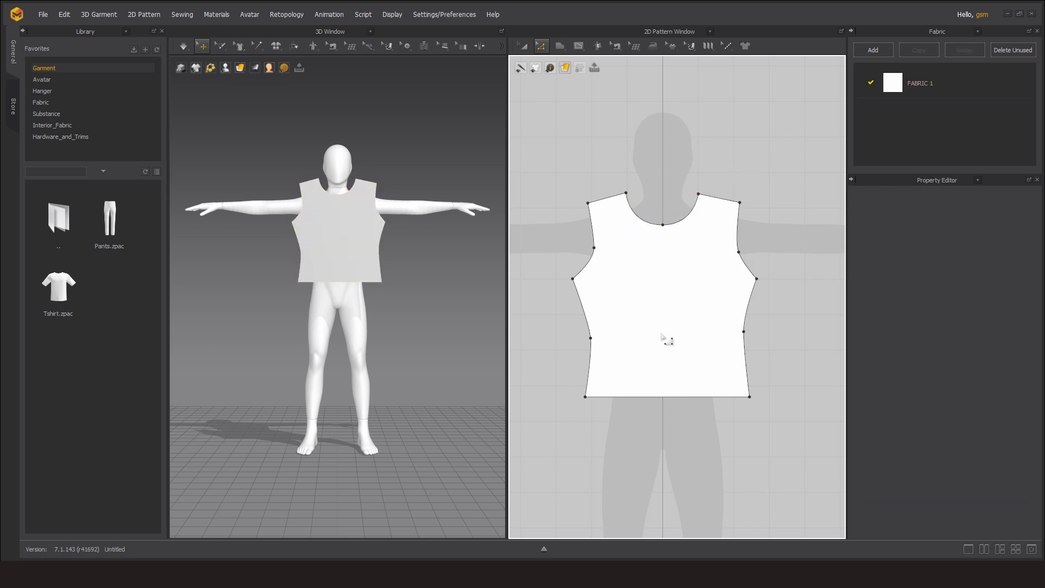
{"action": "left_click", "coordinate": [741, 208]}
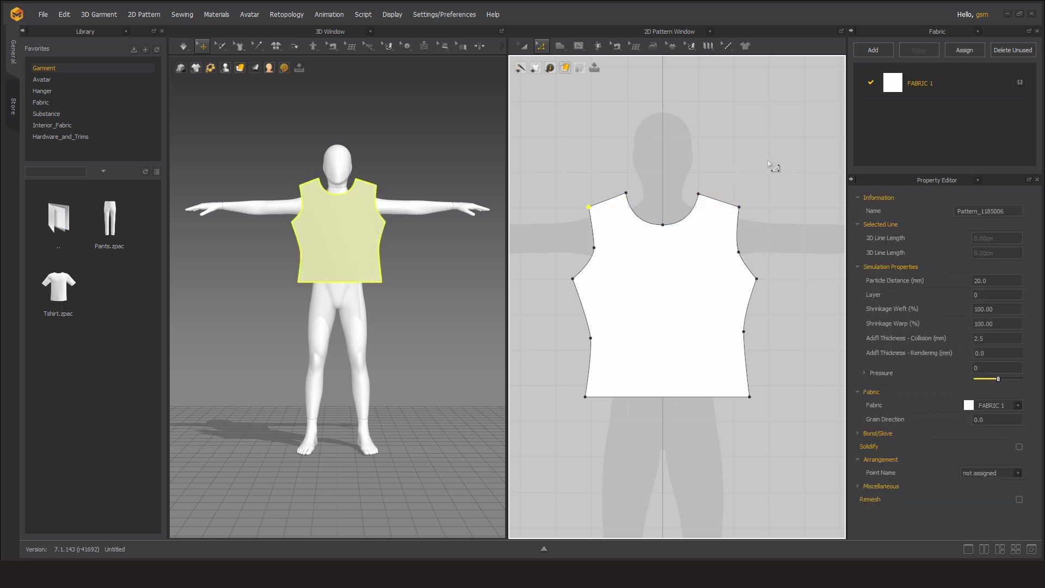
Create a symmetric copy of the bodice to the right of the original
{"action": "right_click_drag", "start_coordinate": [381, 206], "coordinate": [295, 143]}
{"action": "left_click", "coordinate": [376, 260]}
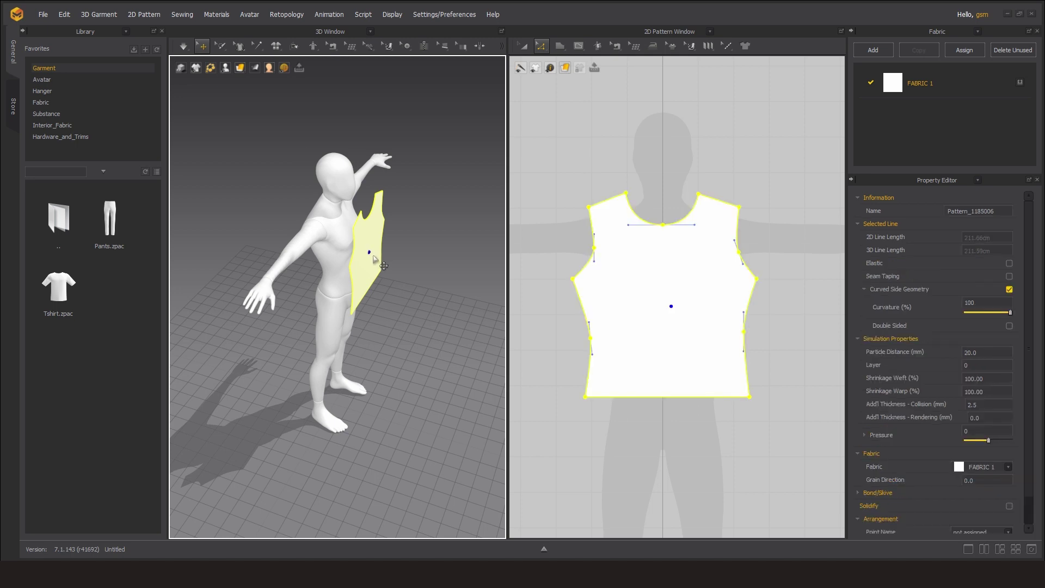
{"action": "left_click", "coordinate": [523, 46]}
{"action": "scroll", "coordinate": [642, 305], "scroll_direction": "down", "scroll_amount": 3}
{"action": "right_click", "coordinate": [669, 326]}
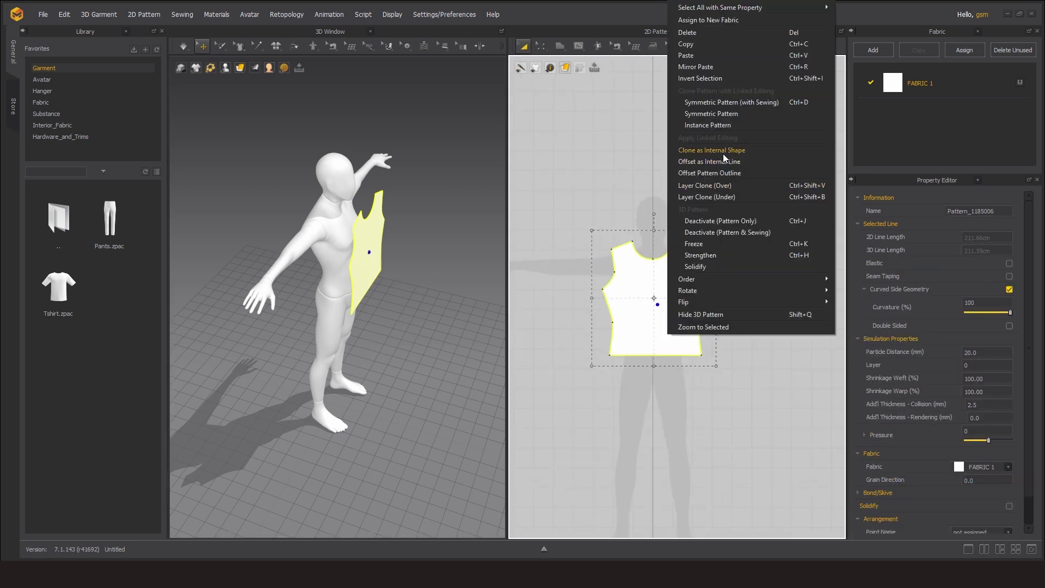
{"action": "left_click", "coordinate": [733, 116]}
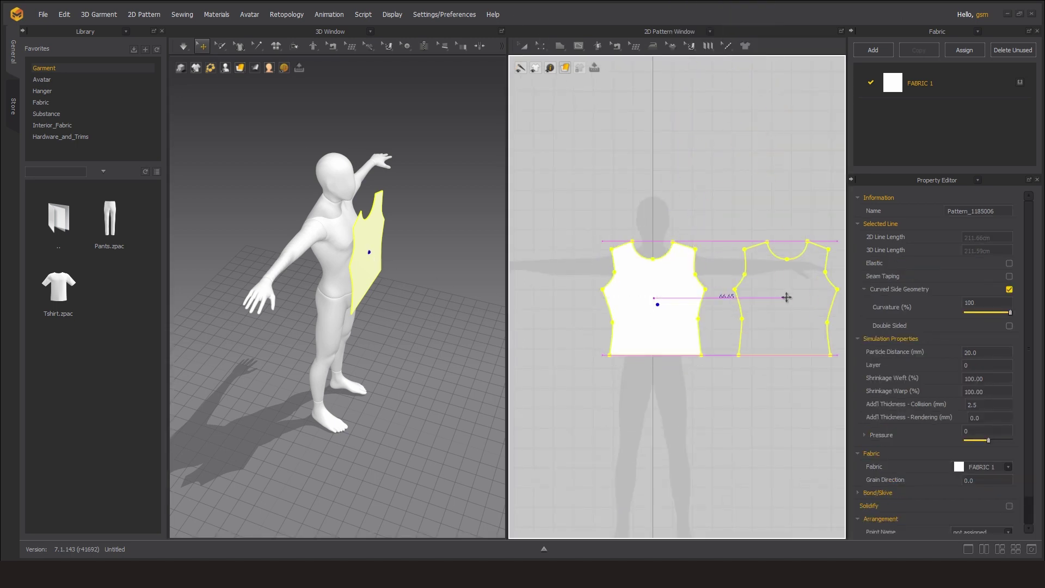
{"action": "left_click", "coordinate": [786, 296]}
Move the copied bodice behind the avatar as the back piece
{"action": "left_click", "coordinate": [364, 246]}
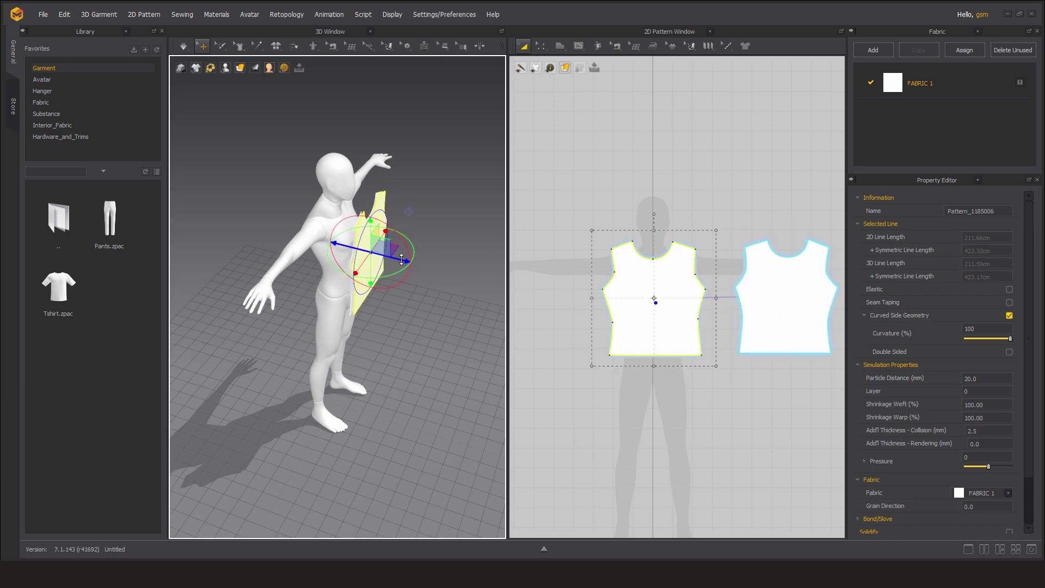
{"action": "left_click", "coordinate": [357, 277]}
{"action": "left_click", "coordinate": [362, 284]}
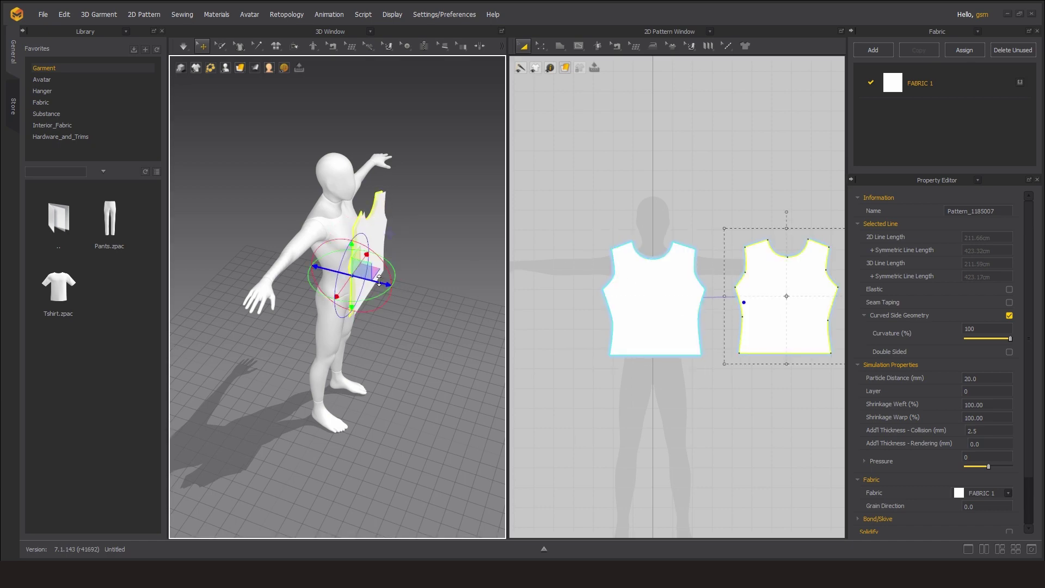
{"action": "mouse_move", "coordinate": [361, 284]}
{"action": "right_mouse_down"}
{"action": "mouse_move", "coordinate": [389, 314]}
{"action": "mouse_move", "coordinate": [468, 324]}
{"action": "mouse_move", "coordinate": [437, 312]}
{"action": "right_mouse_up"}
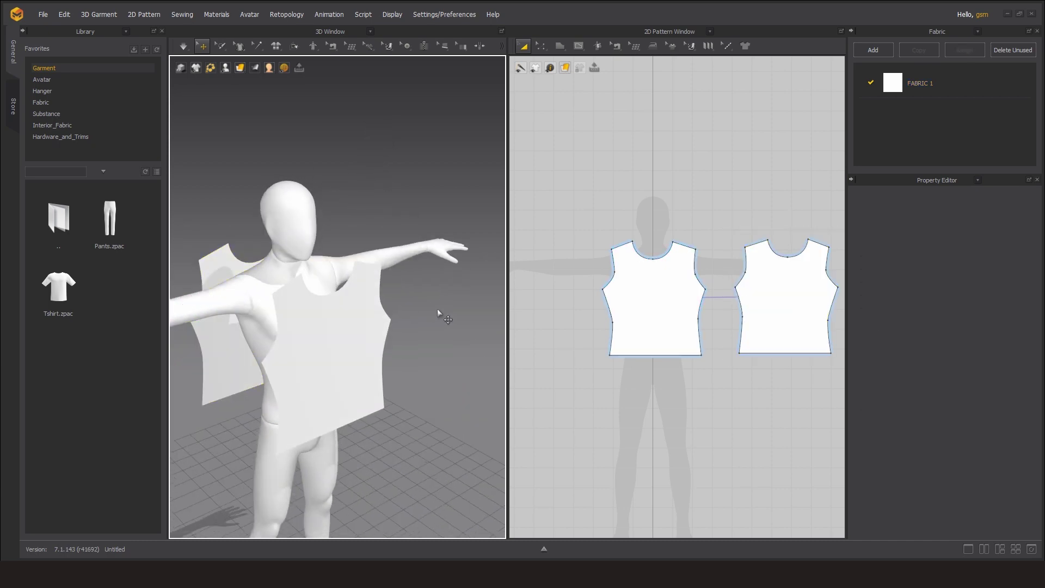
Sew the first side seam between front and back using Segment Sewing
{"action": "left_click_drag", "start_coordinate": [800, 292], "coordinate": [827, 291]}
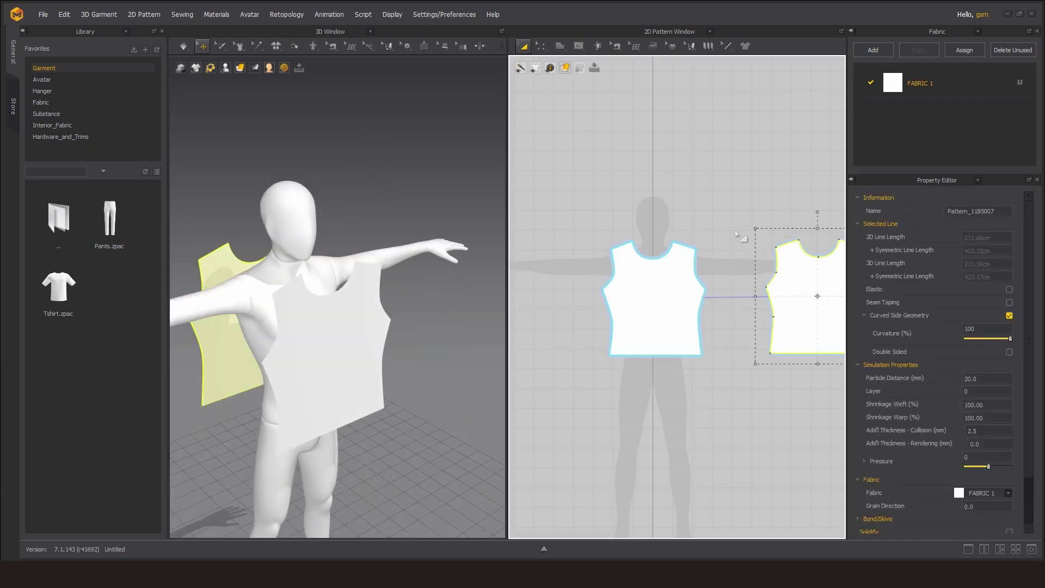
{"action": "middle_click_drag", "start_coordinate": [828, 292], "coordinate": [775, 280]}
{"action": "left_click", "coordinate": [615, 46]}
{"action": "left_click", "coordinate": [639, 84]}
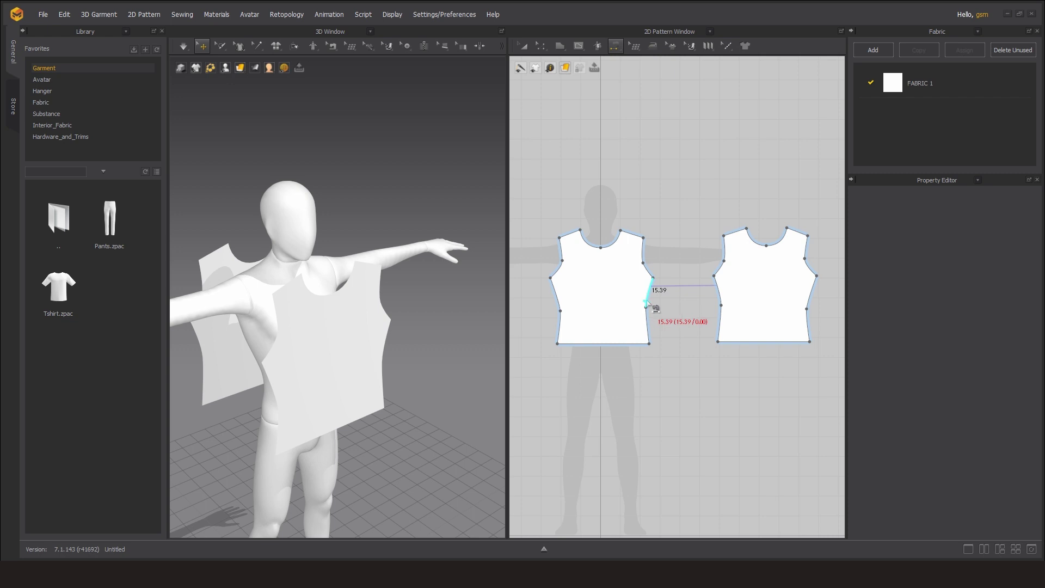
{"action": "left_click", "coordinate": [649, 296]}
{"action": "left_click", "coordinate": [724, 296]}
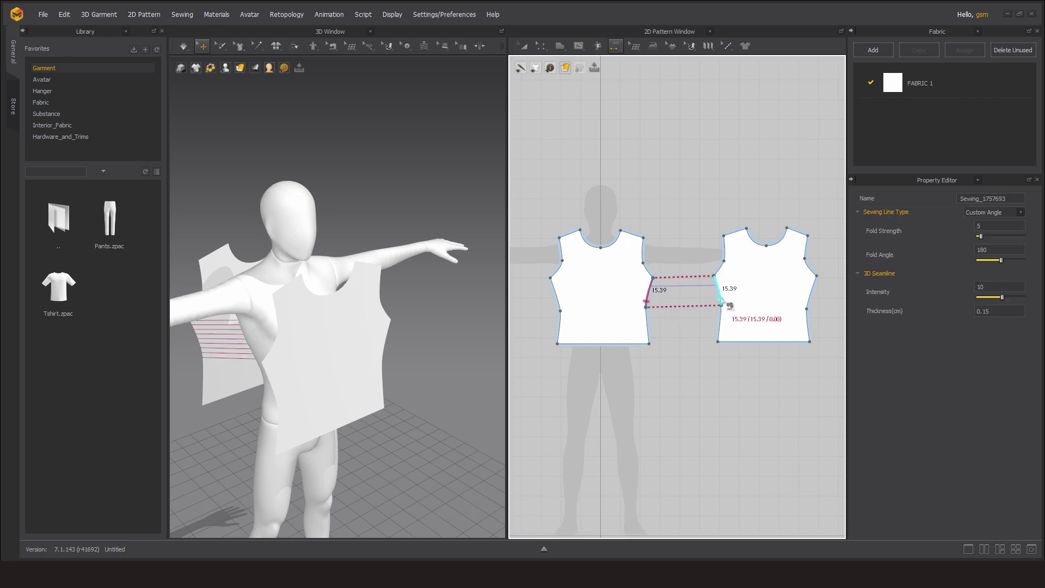
{"action": "left_click", "coordinate": [648, 338]}
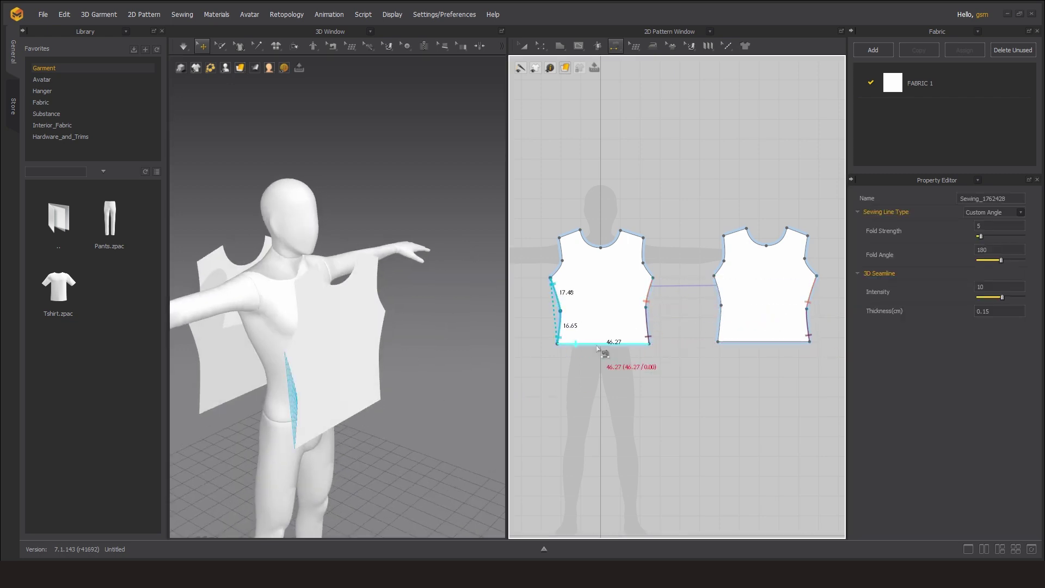
Sew the second side seam and both shoulder seams
{"action": "left_click", "coordinate": [555, 294]}
{"action": "left_click", "coordinate": [717, 291]}
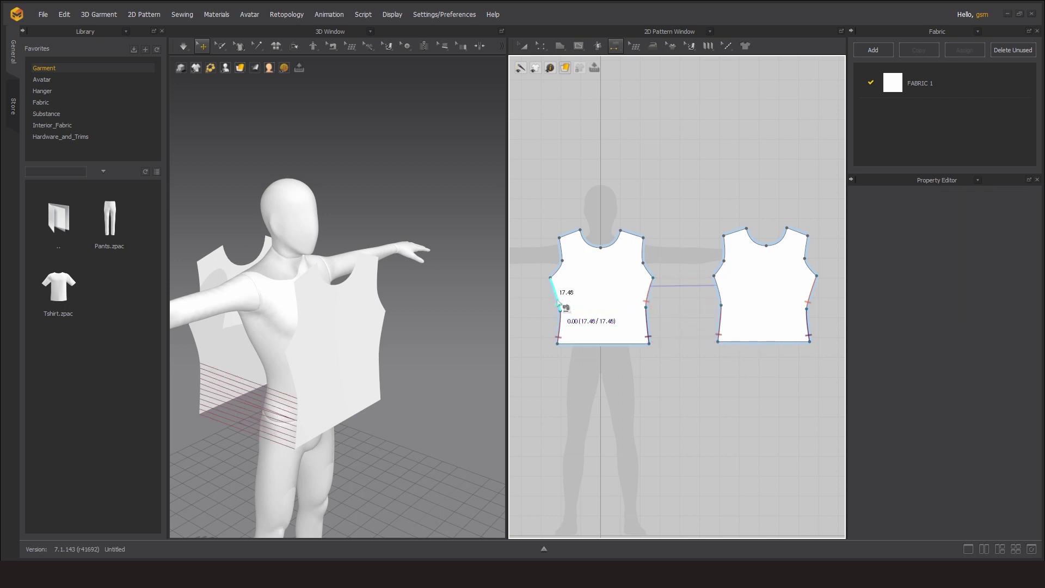
{"action": "left_click", "coordinate": [571, 236]}
{"action": "left_click", "coordinate": [735, 233]}
{"action": "left_click", "coordinate": [633, 234]}
{"action": "left_click", "coordinate": [798, 232]}
Simulate the bodice, check the seams, and re-run the drape
{"action": "key", "text": "space"}
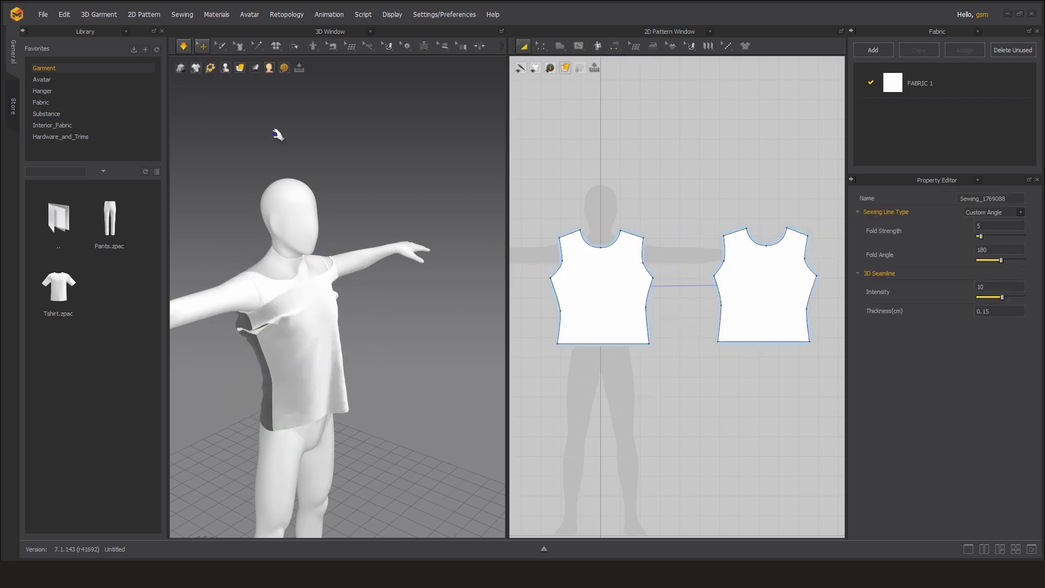
{"action": "left_click", "coordinate": [259, 309]}
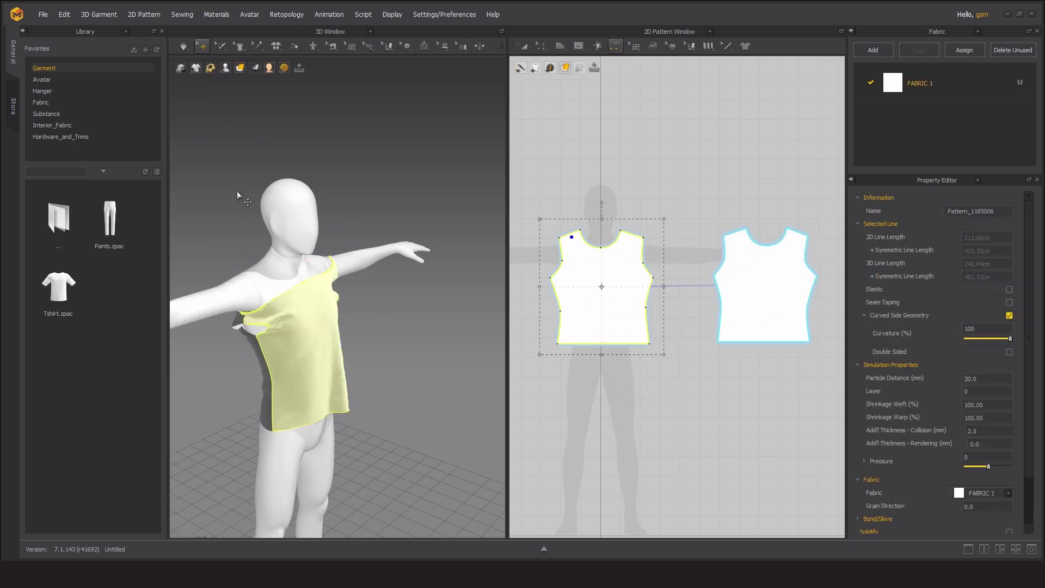
{"action": "key", "text": "b"}
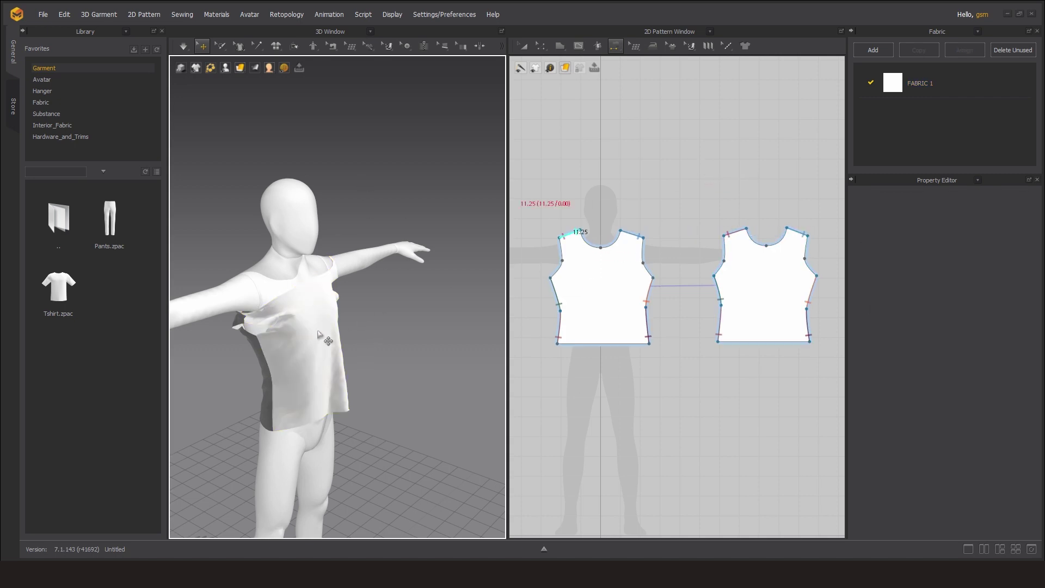
{"action": "left_click", "coordinate": [314, 336]}
{"action": "key", "text": "space"}
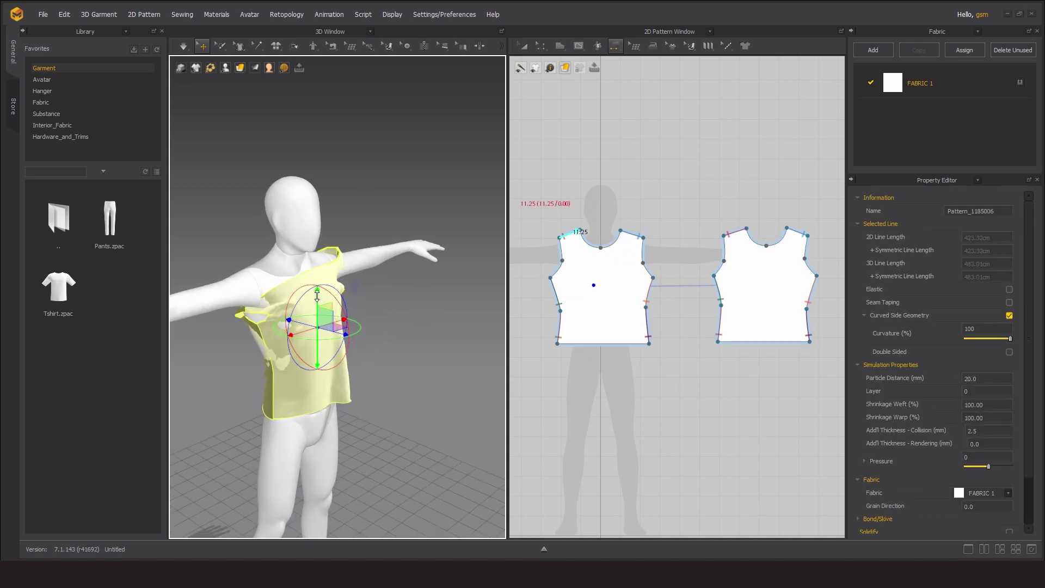
Select the back and front pieces and inspect the fit from the side and above
{"action": "left_click", "coordinate": [258, 313]}
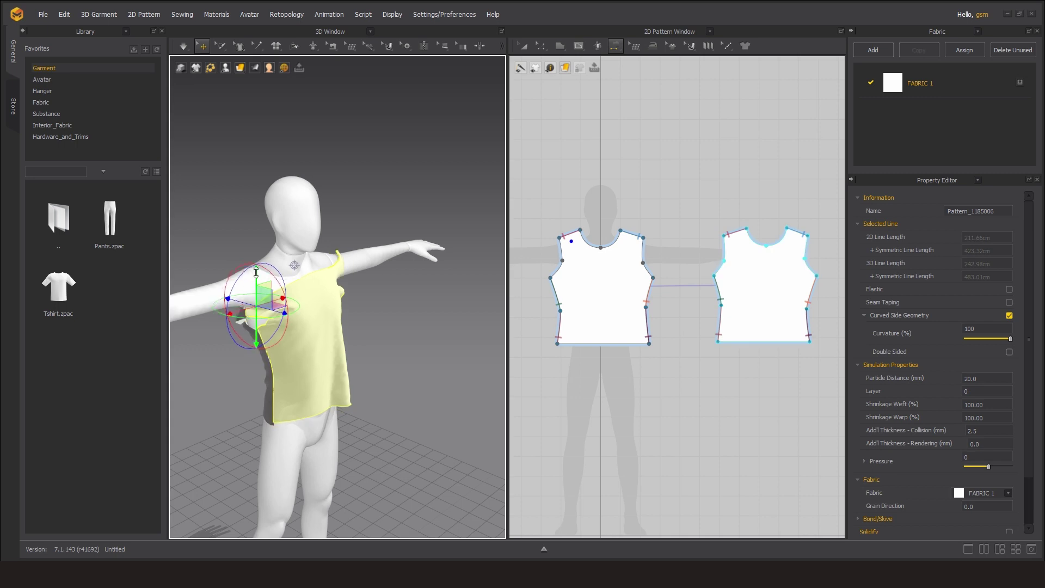
{"action": "right_click_drag", "start_coordinate": [292, 297], "coordinate": [188, 336]}
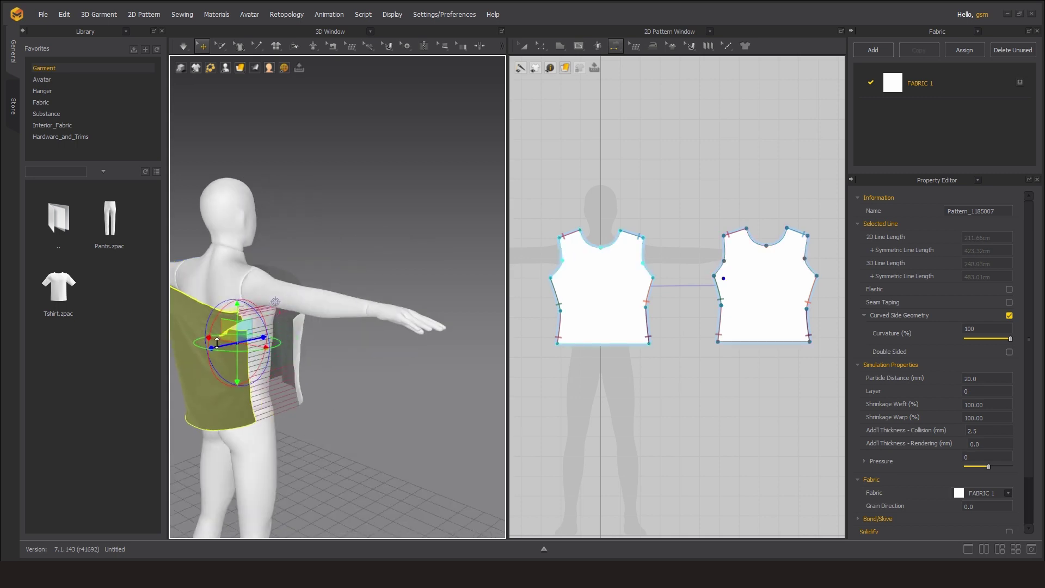
{"action": "left_click", "coordinate": [337, 341]}
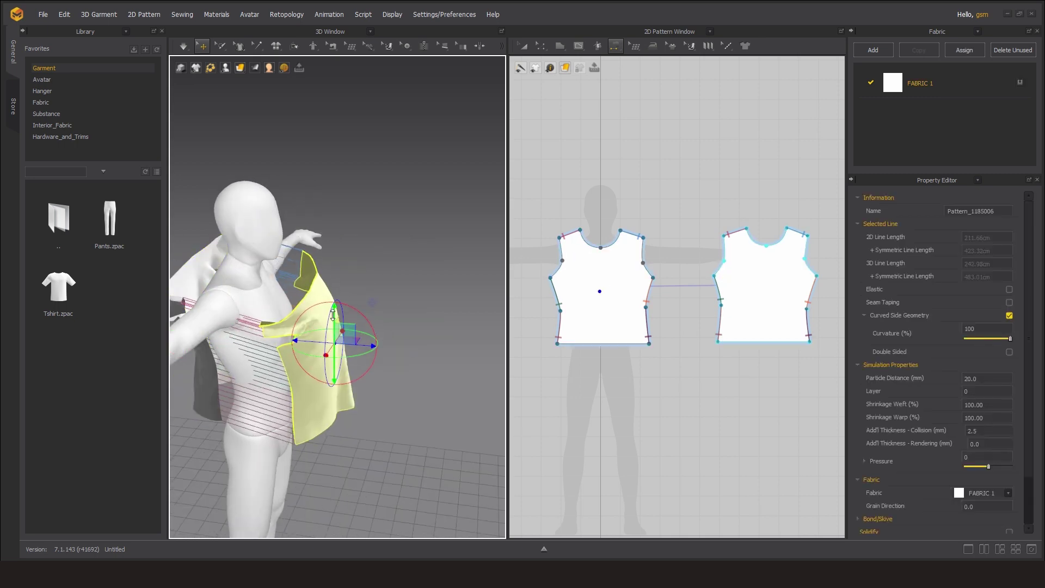
{"action": "left_click", "coordinate": [337, 223]}
{"action": "mouse_move", "coordinate": [338, 223]}
{"action": "right_mouse_down"}
{"action": "mouse_move", "coordinate": [401, 289]}
{"action": "mouse_move", "coordinate": [284, 326]}
{"action": "mouse_move", "coordinate": [425, 272]}
{"action": "mouse_move", "coordinate": [383, 352]}
{"action": "mouse_move", "coordinate": [305, 351]}
{"action": "mouse_move", "coordinate": [386, 350]}
{"action": "mouse_move", "coordinate": [394, 389]}
{"action": "mouse_move", "coordinate": [345, 338]}
{"action": "mouse_move", "coordinate": [446, 332]}
{"action": "right_mouse_up"}
{"action": "left_click", "coordinate": [320, 260]}
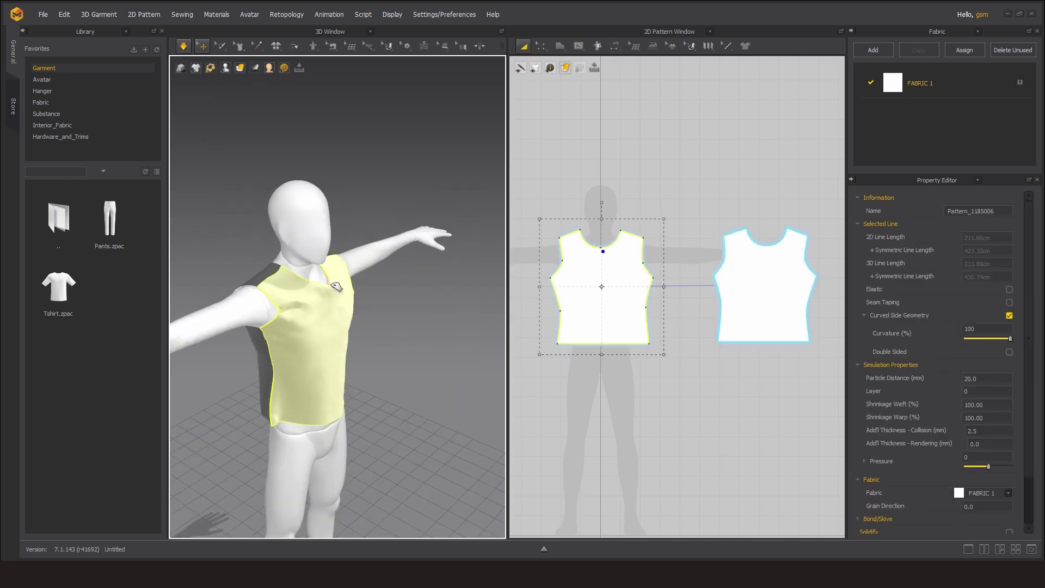
Rename FABRIC 1 to T Shirt
{"action": "key", "text": "2"}
{"action": "key", "text": "space"}
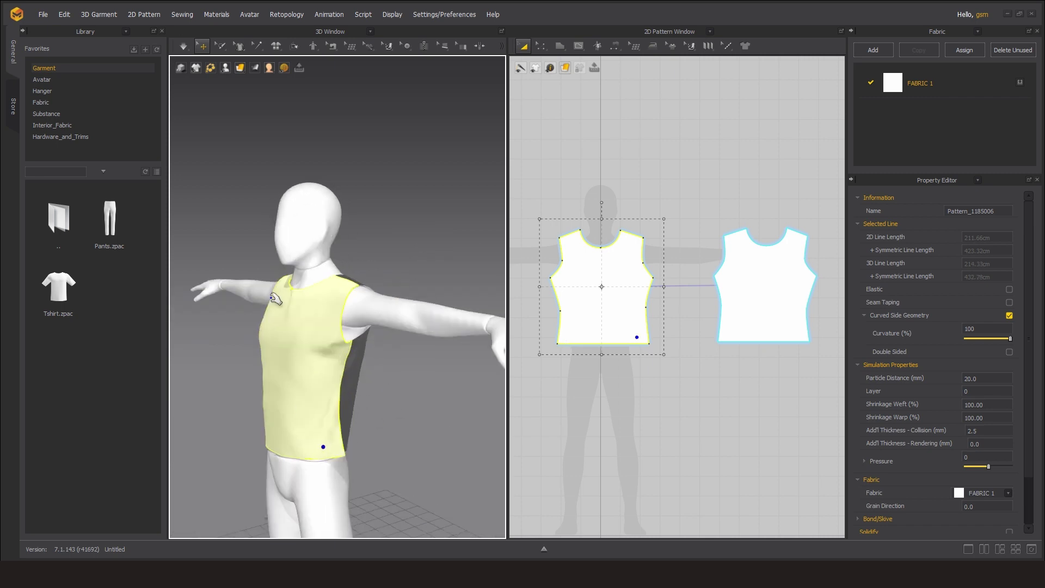
{"action": "key", "text": "z"}
{"action": "double_click", "coordinate": [925, 83]}
{"action": "type", "text": "T S"}
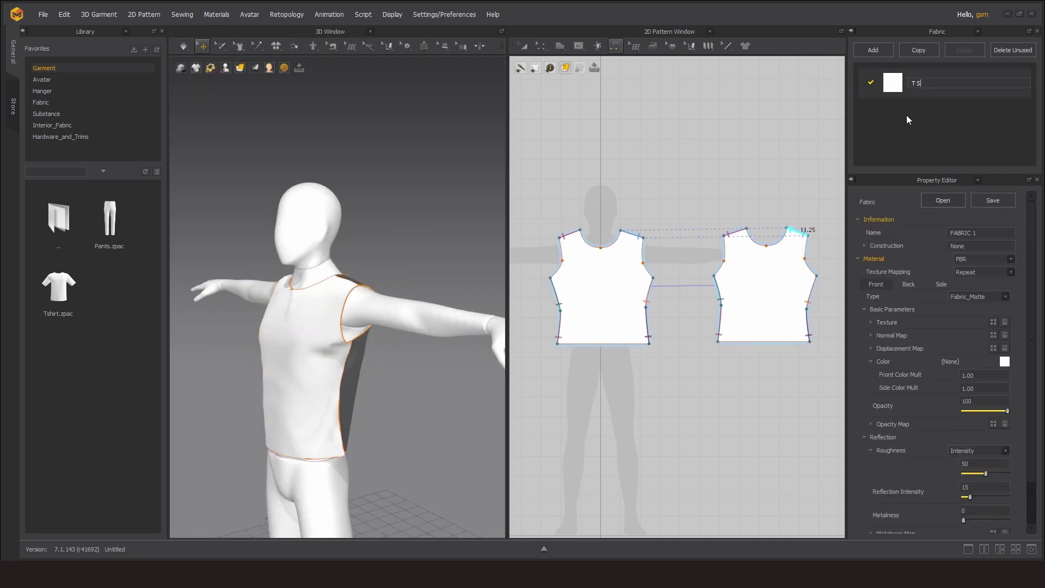
{"action": "key", "text": "Escape"}
{"action": "double_click", "coordinate": [926, 81]}
{"action": "type", "text": "hirt"}
{"action": "key", "text": "Return"}
Set the T Shirt fabric colour to cyan
{"action": "left_click", "coordinate": [1004, 361]}
{"action": "left_click", "coordinate": [374, 285]}
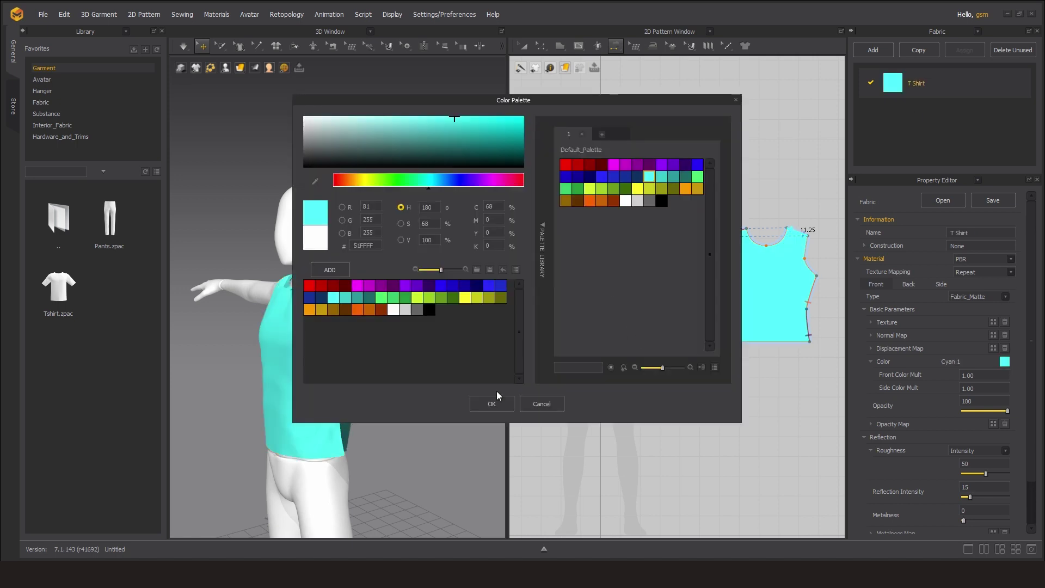
{"action": "left_click", "coordinate": [488, 401]}
{"action": "scroll", "coordinate": [982, 515], "scroll_direction": "down", "scroll_amount": 2}
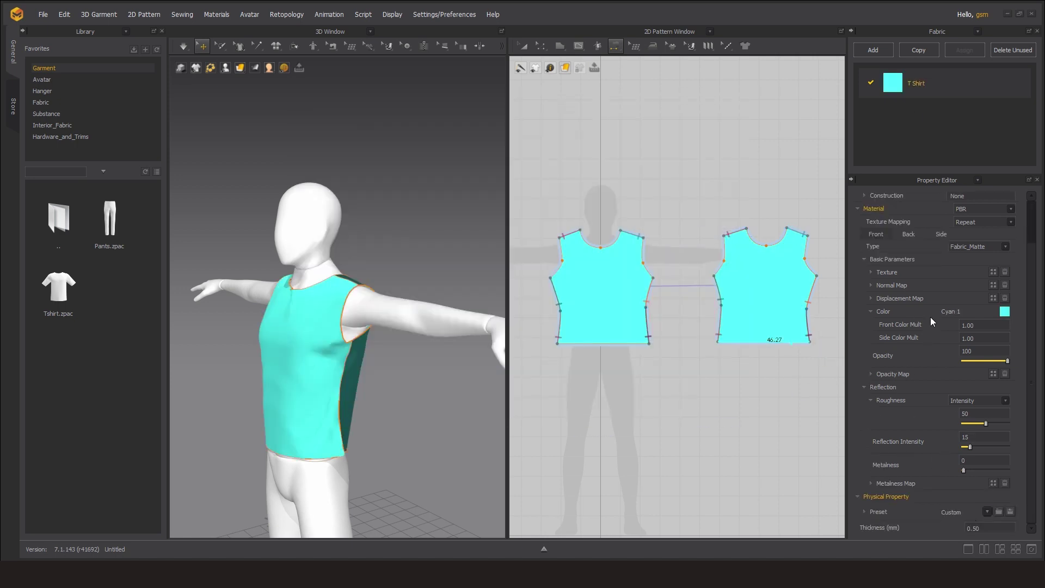
Select all pattern pieces and browse the T Shirt fabric presets without changing them
{"action": "key", "text": "a"}
{"action": "key", "text": "ctrl+a"}
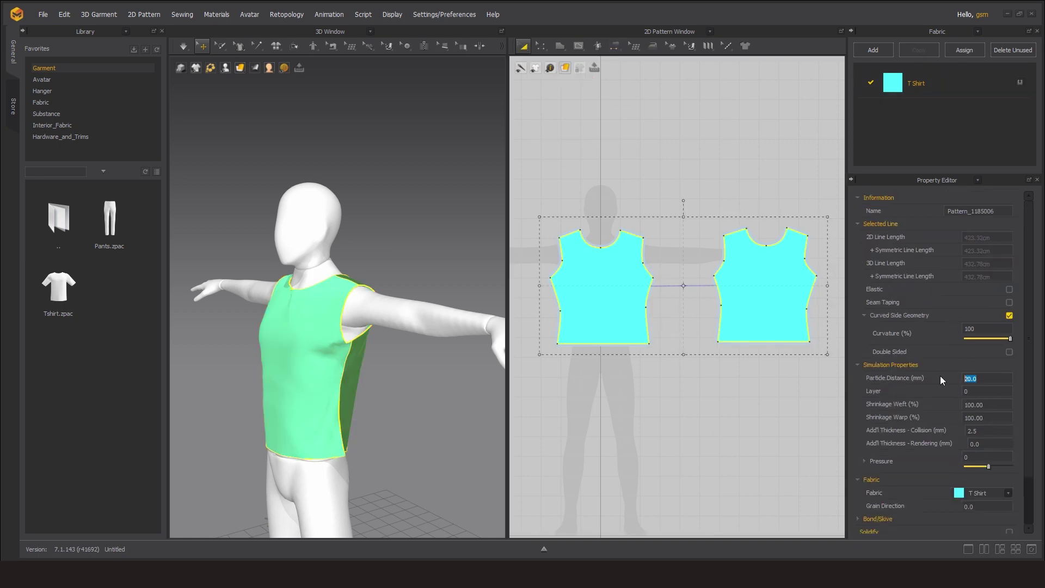
{"action": "left_click", "coordinate": [959, 493]}
{"action": "left_click", "coordinate": [938, 508]}
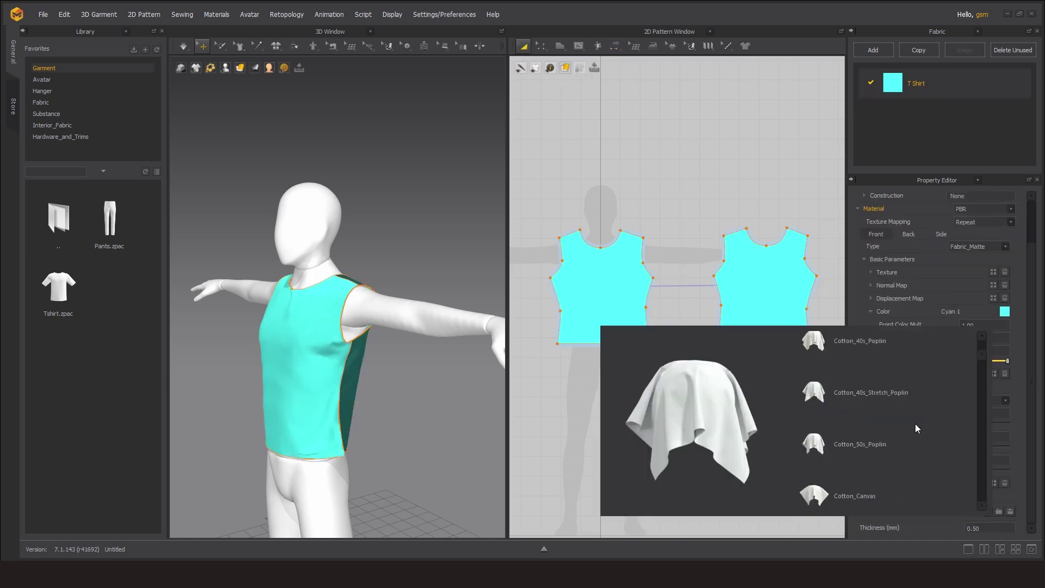
{"action": "scroll", "coordinate": [900, 469], "scroll_direction": "down", "scroll_amount": 3}
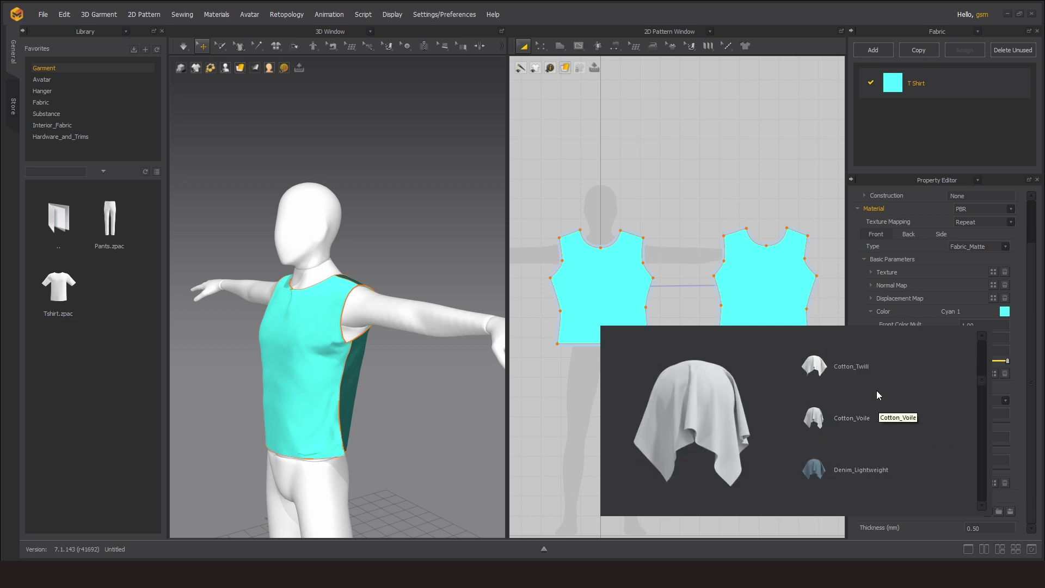
{"action": "left_click", "coordinate": [870, 427]}
{"action": "left_click", "coordinate": [351, 419]}
{"action": "left_click", "coordinate": [334, 436]}
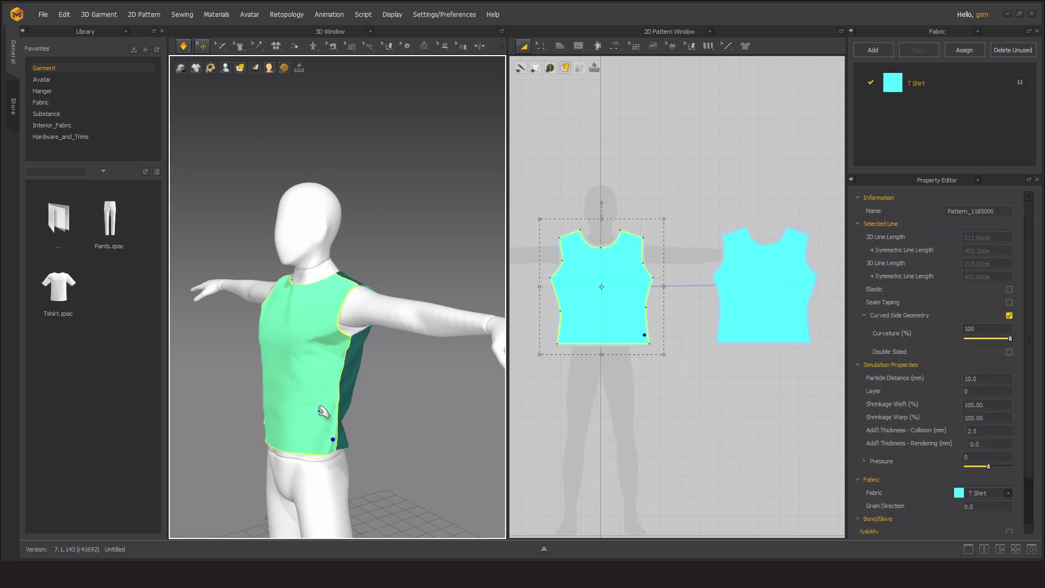
{"action": "right_click_drag", "start_coordinate": [338, 436], "coordinate": [301, 460]}
Simulate to drape the cyan top on the avatar, then stop
{"action": "left_click", "coordinate": [183, 45]}
{"action": "left_click", "coordinate": [201, 77]}
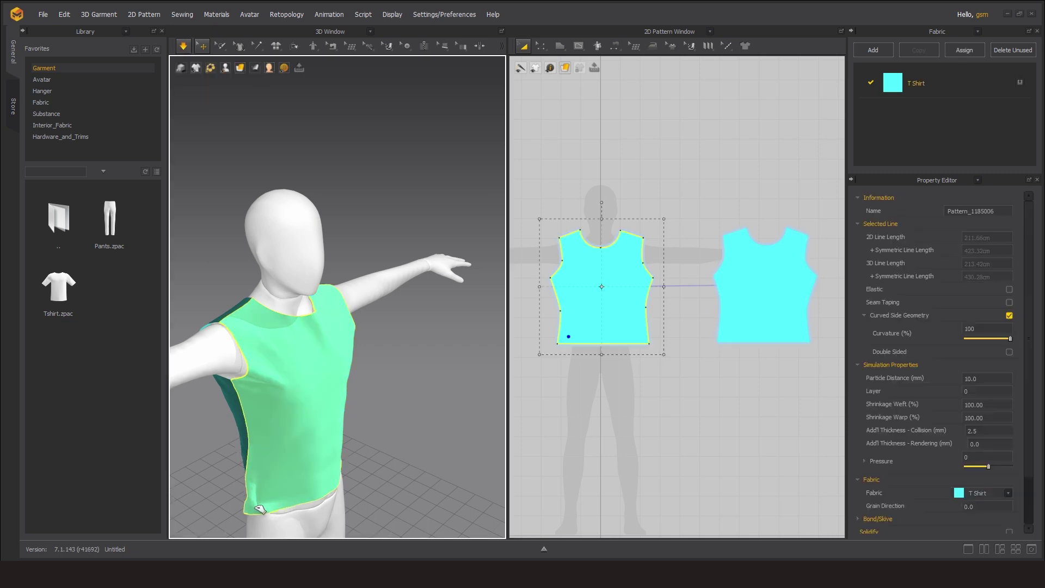
{"action": "left_click", "coordinate": [248, 473]}
{"action": "scroll", "coordinate": [249, 450], "scroll_direction": "up", "scroll_amount": 3}
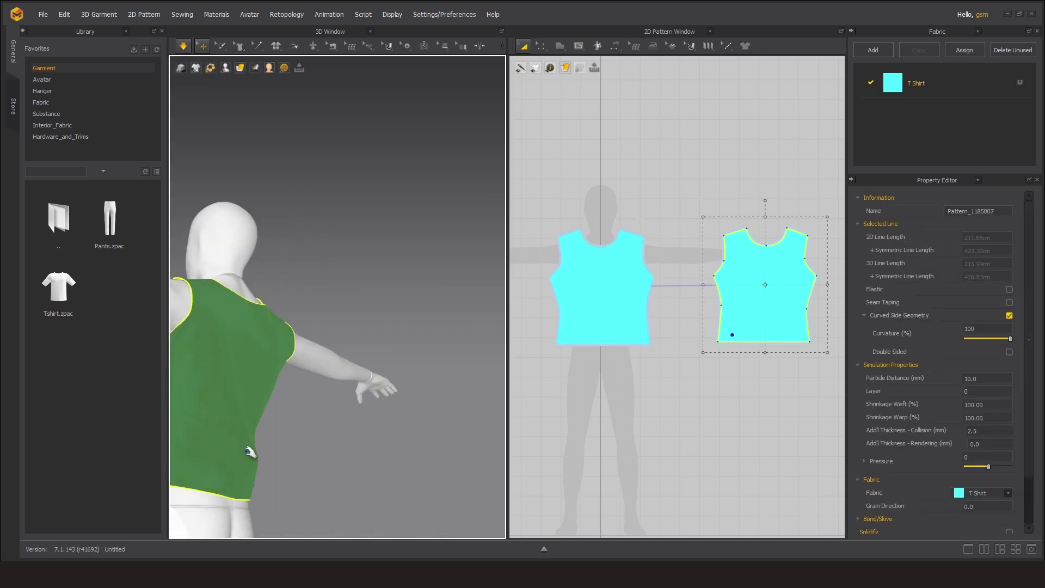
{"action": "key", "text": "space"}
{"action": "scroll", "coordinate": [408, 371], "scroll_direction": "up", "scroll_amount": 2}
{"action": "left_click", "coordinate": [408, 367]}
Place the first corner of a new sleeve outline with the Polygon tool
{"action": "key", "text": "h"}
{"action": "scroll", "coordinate": [660, 228], "scroll_direction": "down", "scroll_amount": 2}
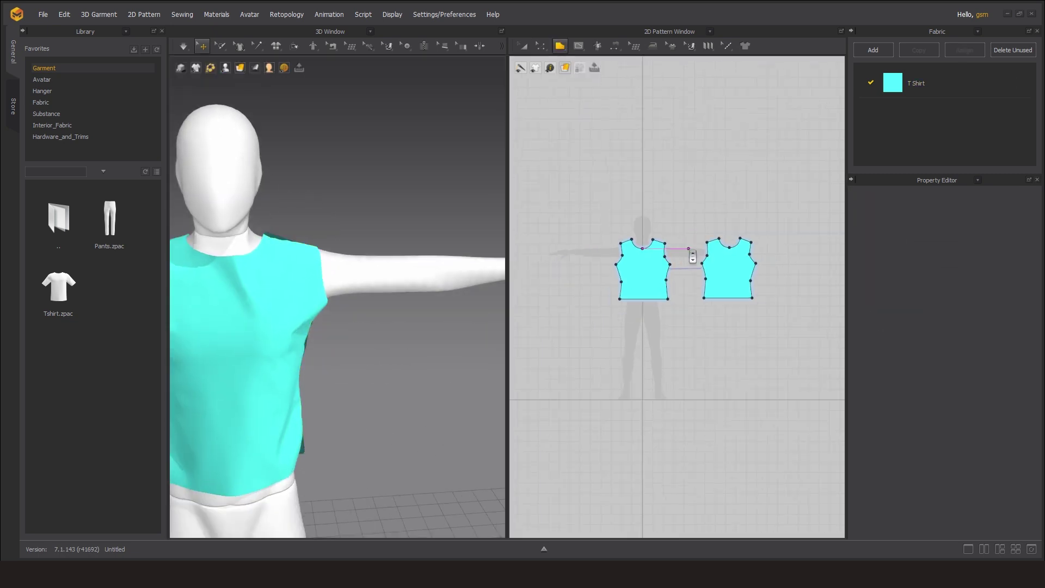
{"action": "scroll", "coordinate": [660, 228], "scroll_direction": "up", "scroll_amount": 8}
{"action": "left_click", "coordinate": [674, 200]}
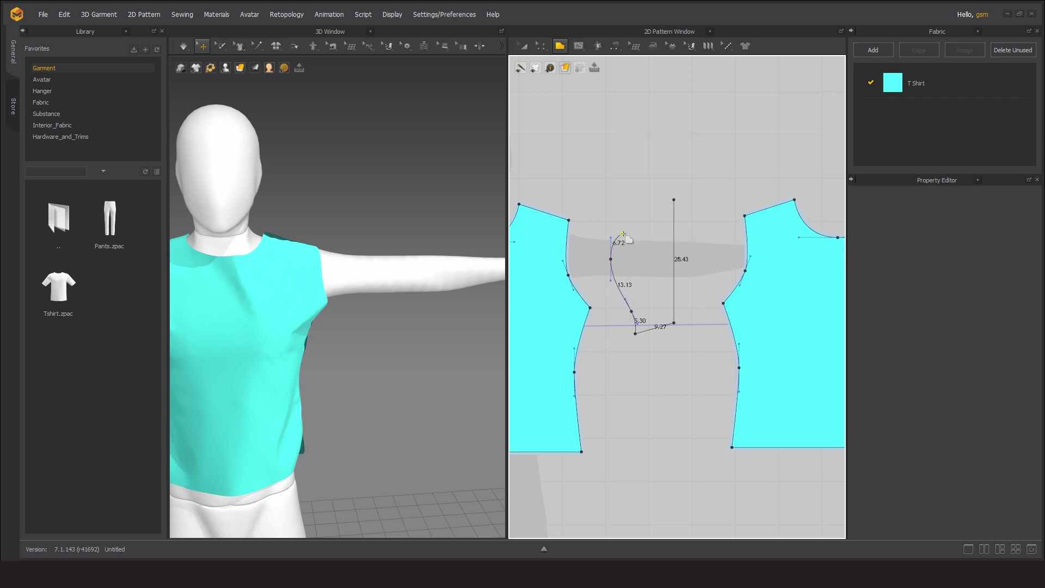
Close the sleeve outline and lower its top corner slightly
{"action": "left_click", "coordinate": [644, 182]}
{"action": "key", "text": "z"}
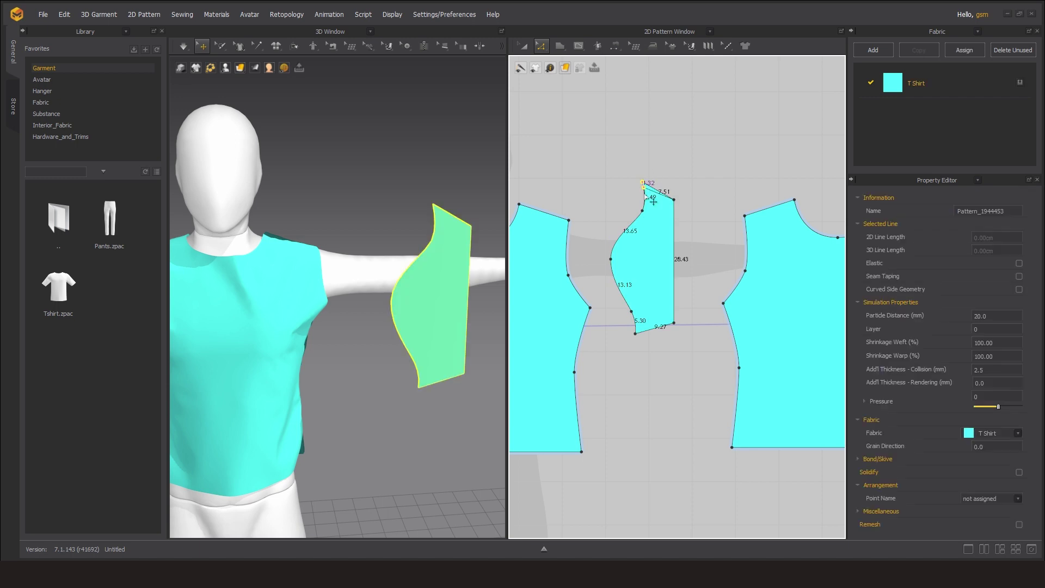
{"action": "left_click_drag", "start_coordinate": [653, 201], "coordinate": [653, 199]}
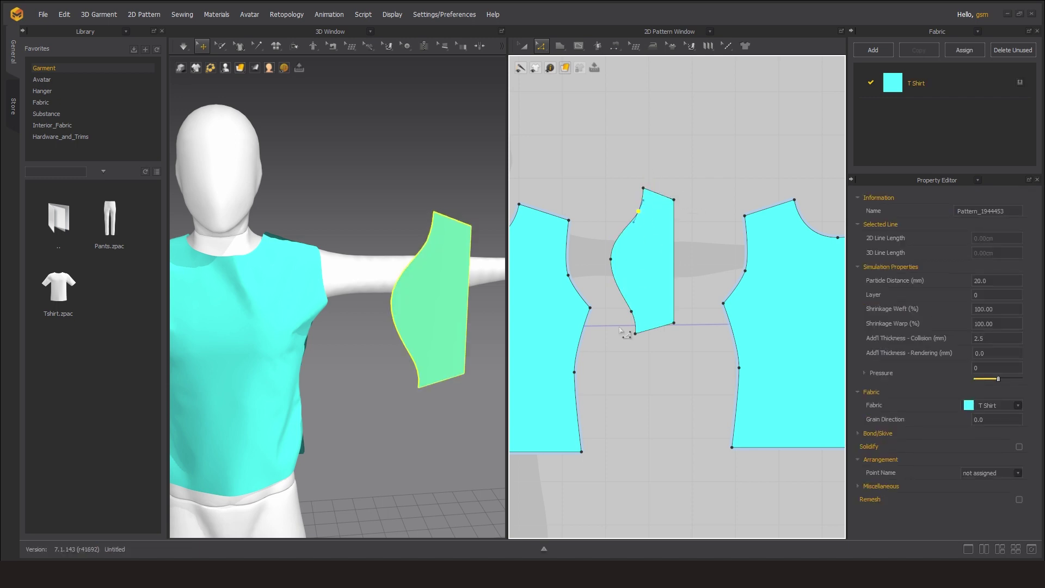
{"action": "left_click", "coordinate": [703, 252]}
{"action": "left_click", "coordinate": [645, 192]}
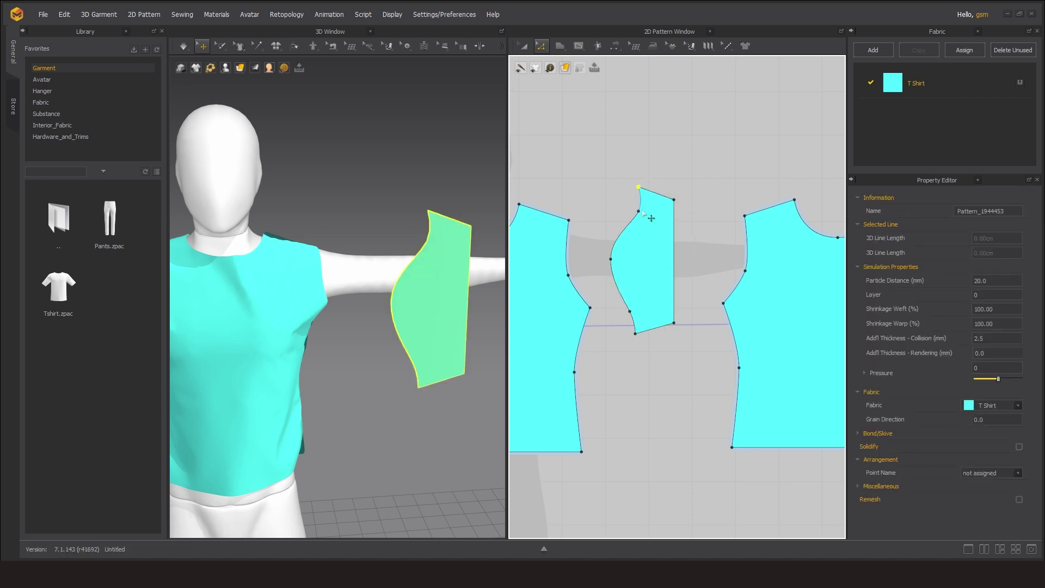
{"action": "left_click", "coordinate": [710, 250]}
Widen the sleeve by moving its right edge outward
{"action": "left_click", "coordinate": [632, 218]}
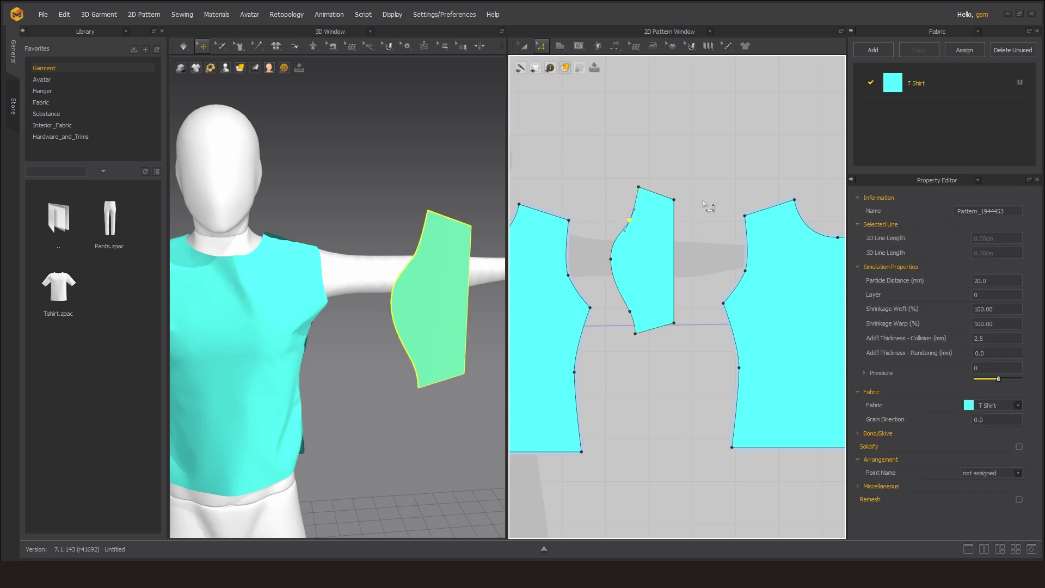
{"action": "left_click", "coordinate": [706, 170]}
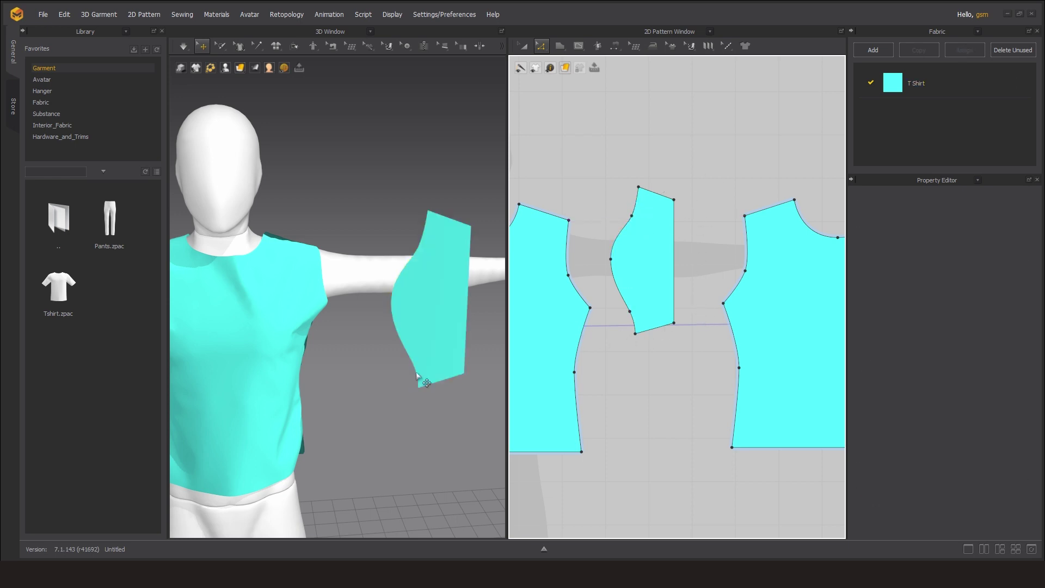
{"action": "left_click", "coordinate": [633, 213]}
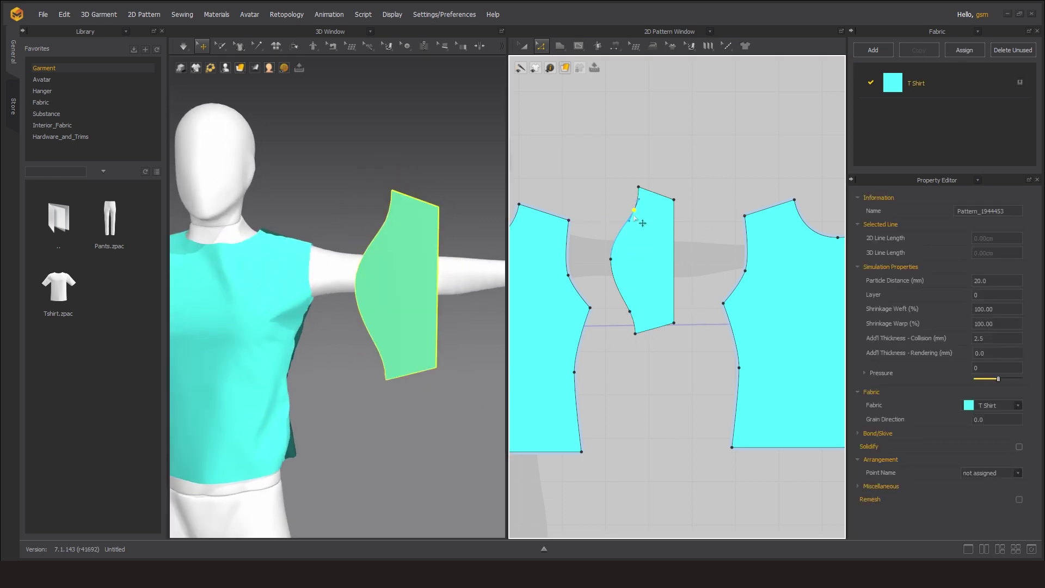
{"action": "left_click", "coordinate": [635, 346]}
{"action": "left_click_drag", "start_coordinate": [674, 256], "coordinate": [686, 256]}
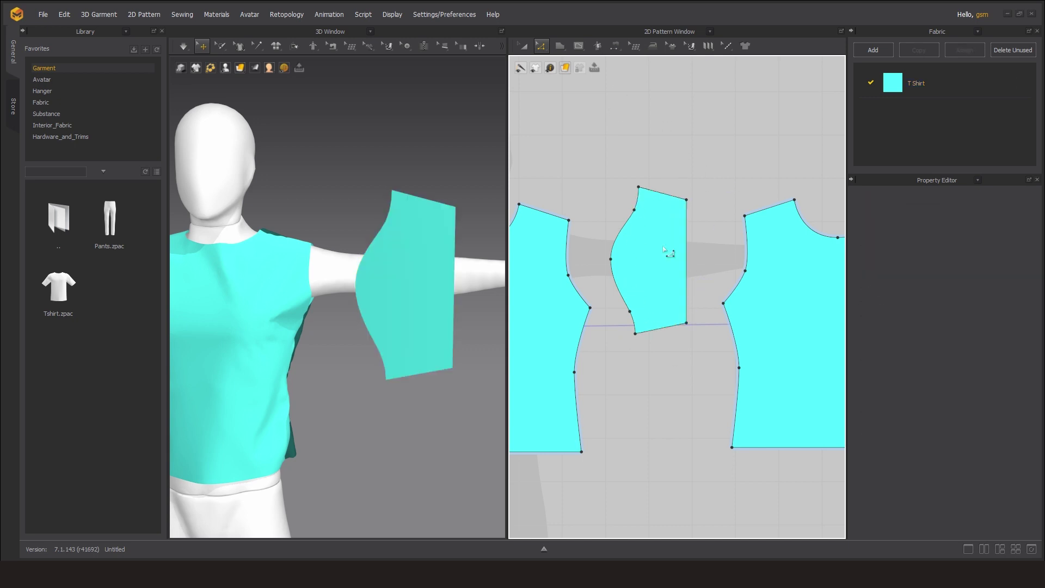
{"action": "left_click", "coordinate": [615, 46]}
{"action": "left_click", "coordinate": [640, 106]}
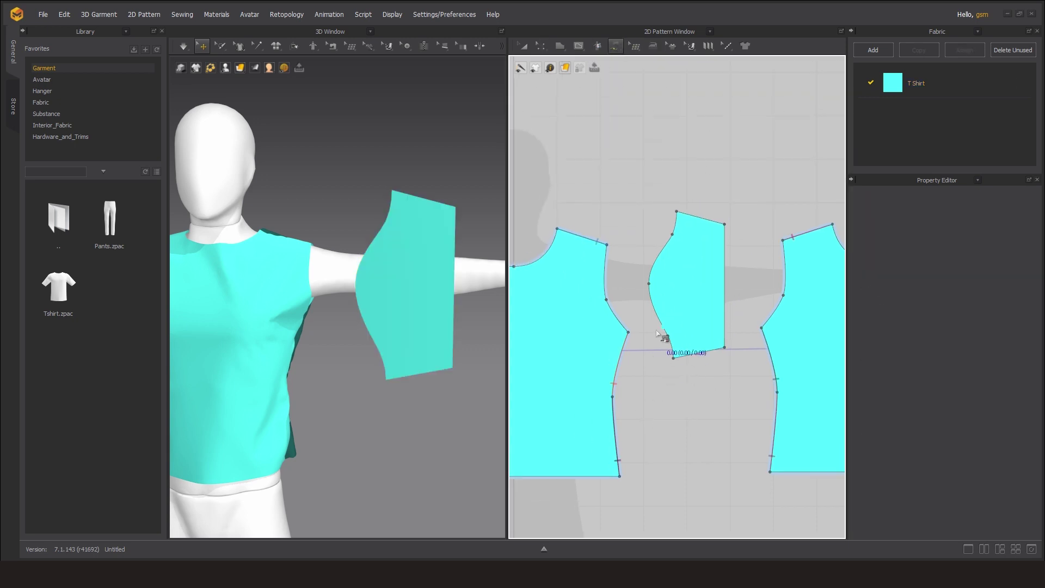
Sew the sleeve curve to the front and back armholes
{"action": "left_click", "coordinate": [673, 354]}
{"action": "right_click_drag", "start_coordinate": [457, 376], "coordinate": [415, 374]}
{"action": "middle_click_drag", "start_coordinate": [663, 273], "coordinate": [597, 299]}
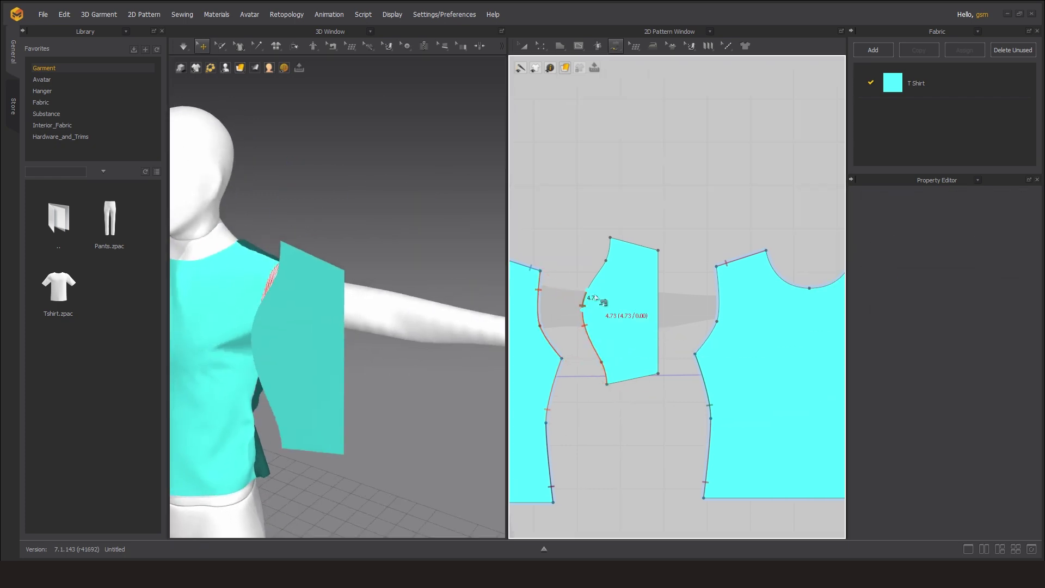
{"action": "middle_click_drag", "start_coordinate": [756, 347], "coordinate": [632, 331]}
{"action": "left_click", "coordinate": [792, 337]}
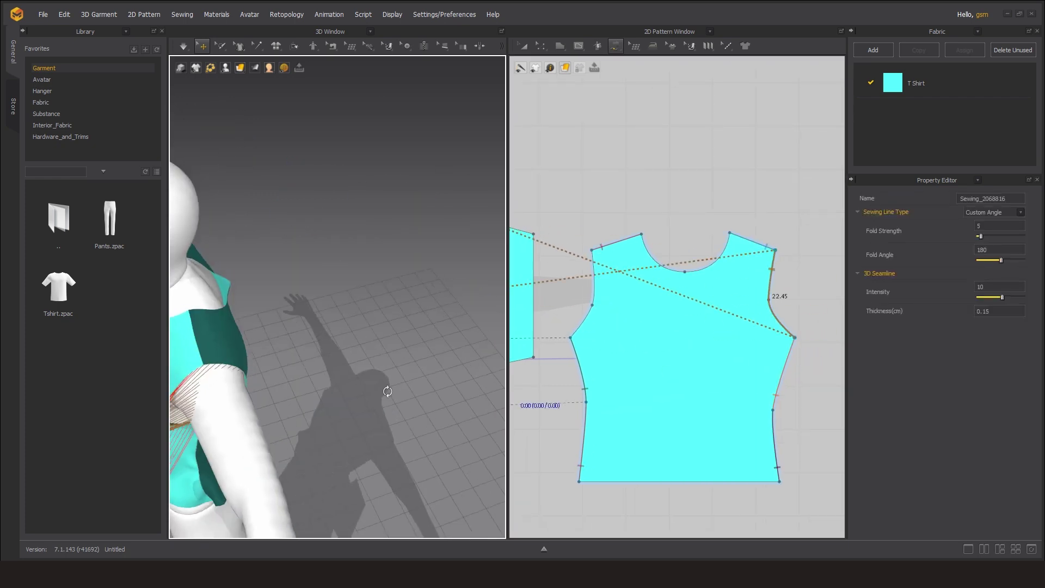
Rotate the sleeve up over the arm and simulate it onto the avatar
{"action": "right_click_drag", "start_coordinate": [416, 365], "coordinate": [419, 372]}
{"action": "left_click", "coordinate": [418, 371]}
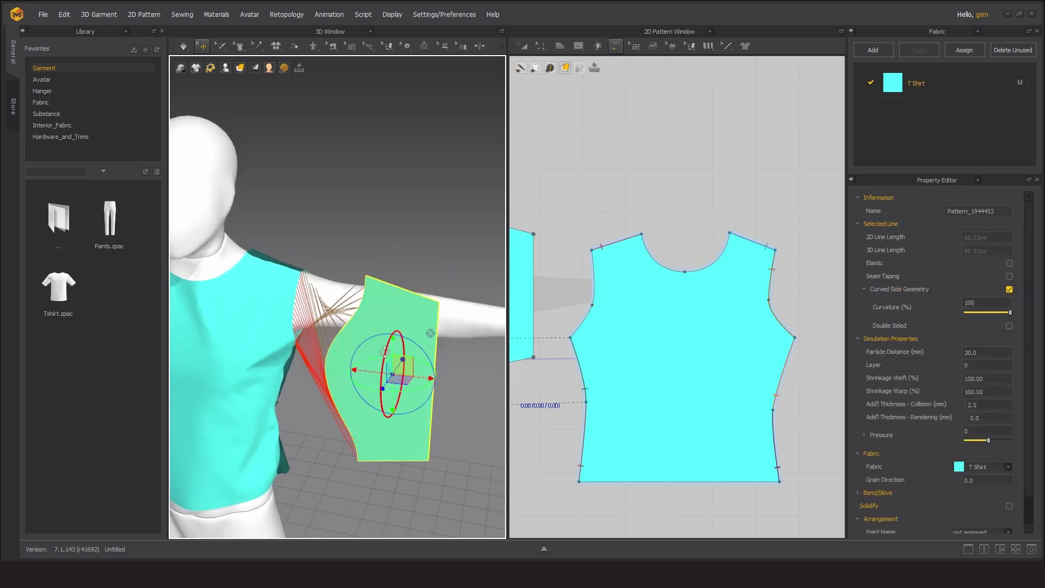
{"action": "left_click_drag", "start_coordinate": [399, 341], "coordinate": [402, 316]}
{"action": "left_click_drag", "start_coordinate": [384, 387], "coordinate": [453, 211]}
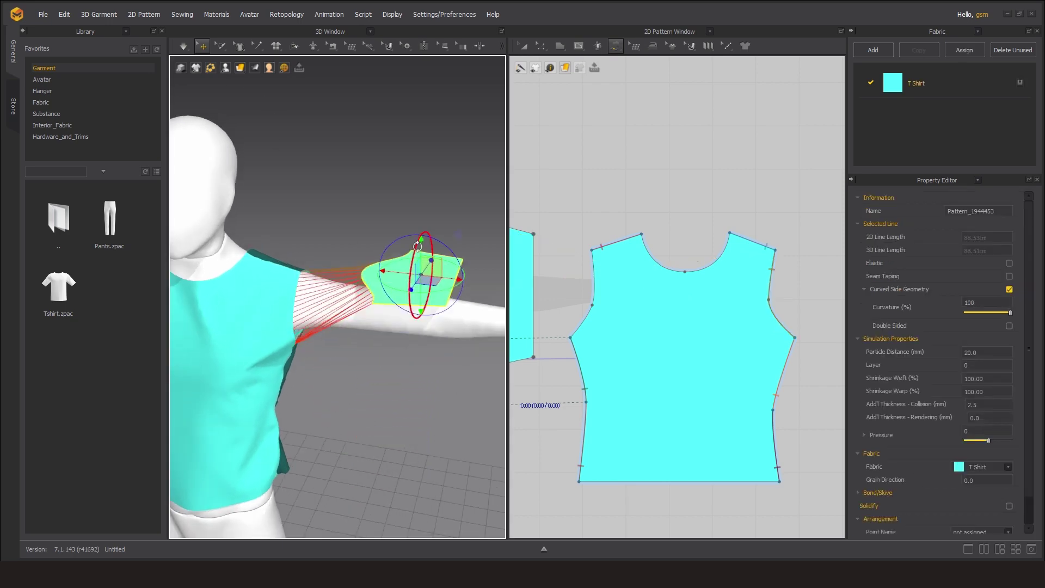
{"action": "mouse_move", "coordinate": [453, 211]}
{"action": "right_mouse_down"}
{"action": "mouse_move", "coordinate": [338, 328]}
{"action": "mouse_move", "coordinate": [374, 361]}
{"action": "right_mouse_up"}
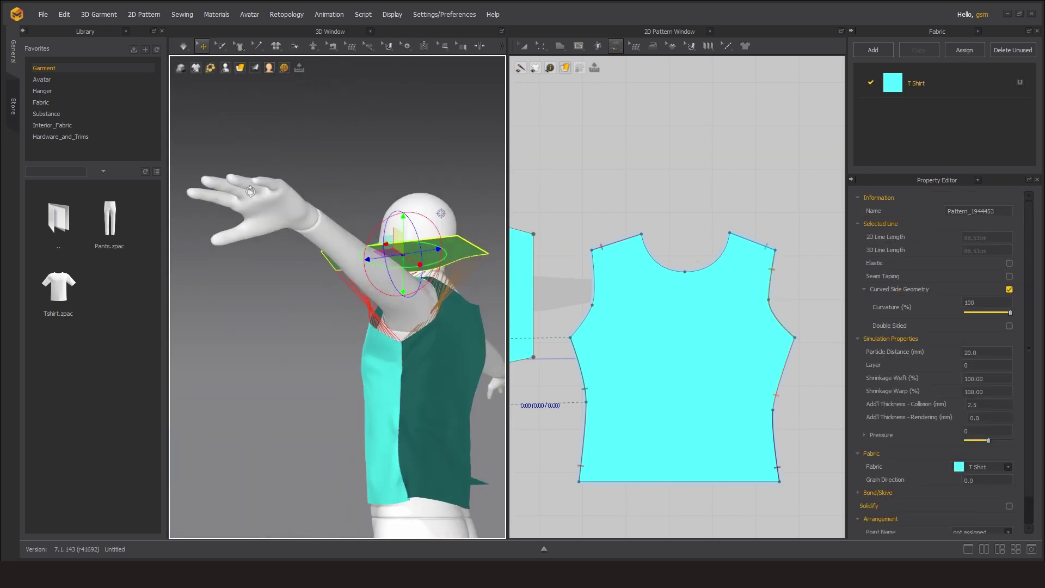
{"action": "left_click", "coordinate": [184, 45]}
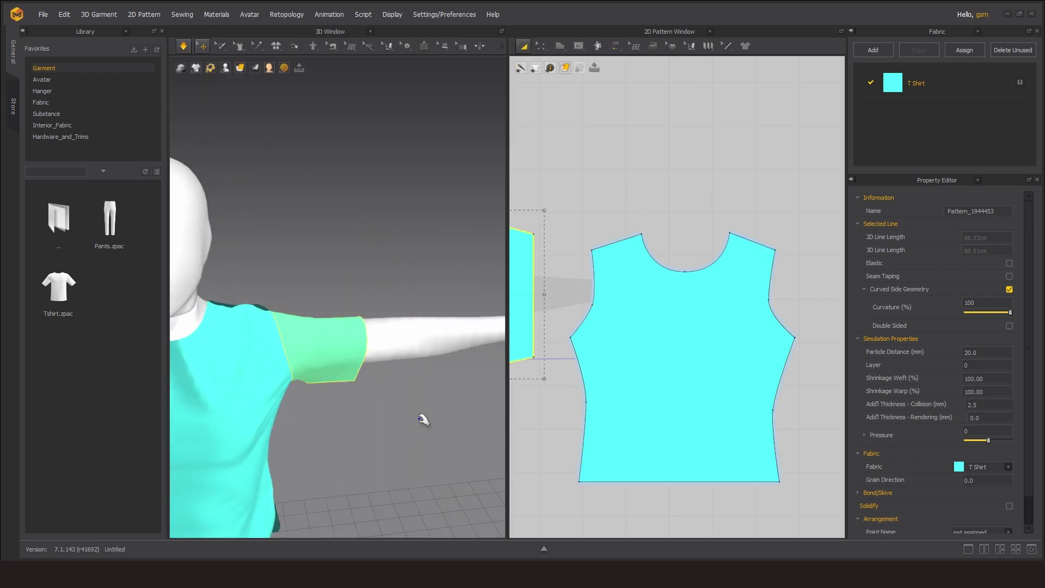
{"action": "right_click_drag", "start_coordinate": [422, 420], "coordinate": [283, 217]}
{"action": "right_click_drag", "start_coordinate": [658, 381], "coordinate": [769, 401]}
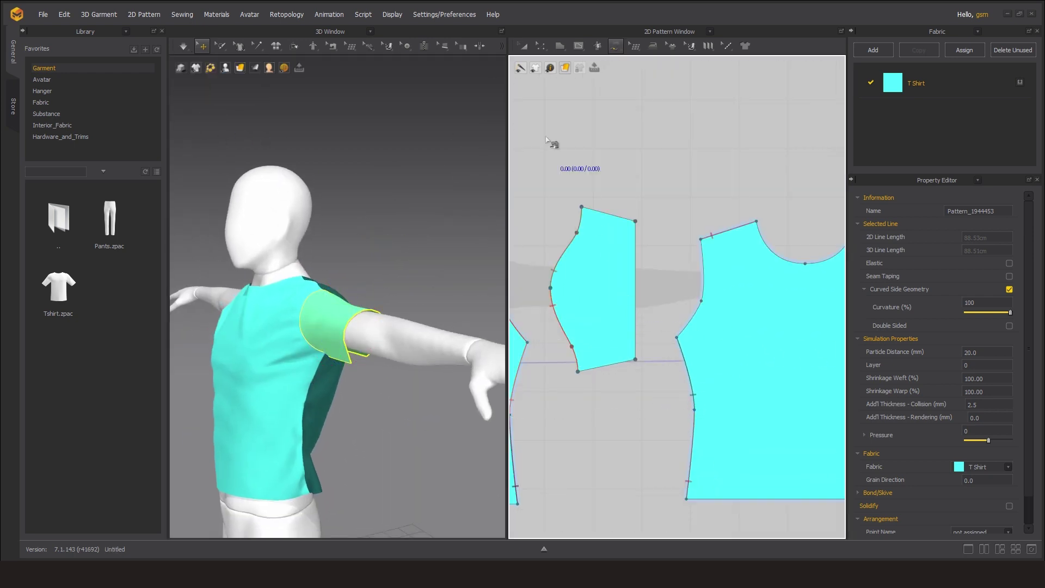
Stretch the sleeve's bottom edge down to lengthen it and check its underarm seam
{"action": "left_click", "coordinate": [523, 46]}
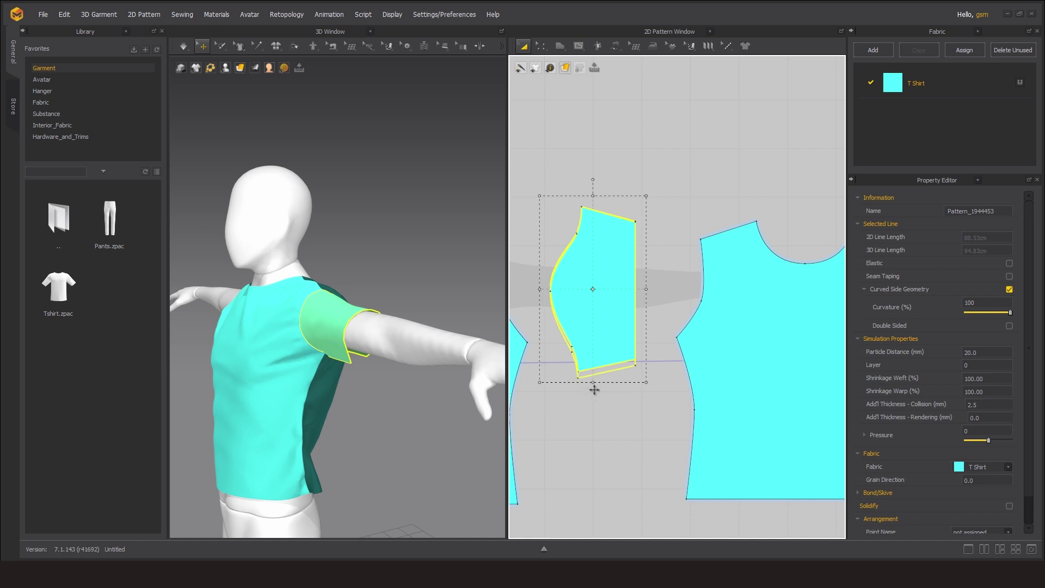
{"action": "left_click_drag", "start_coordinate": [594, 390], "coordinate": [595, 390]}
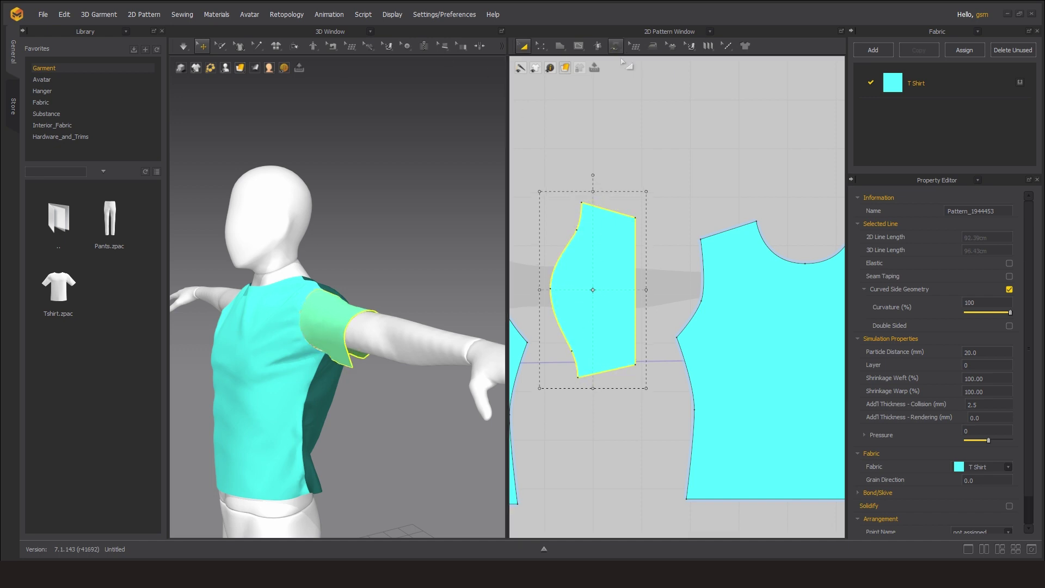
{"action": "left_click", "coordinate": [615, 45]}
{"action": "left_click", "coordinate": [606, 350]}
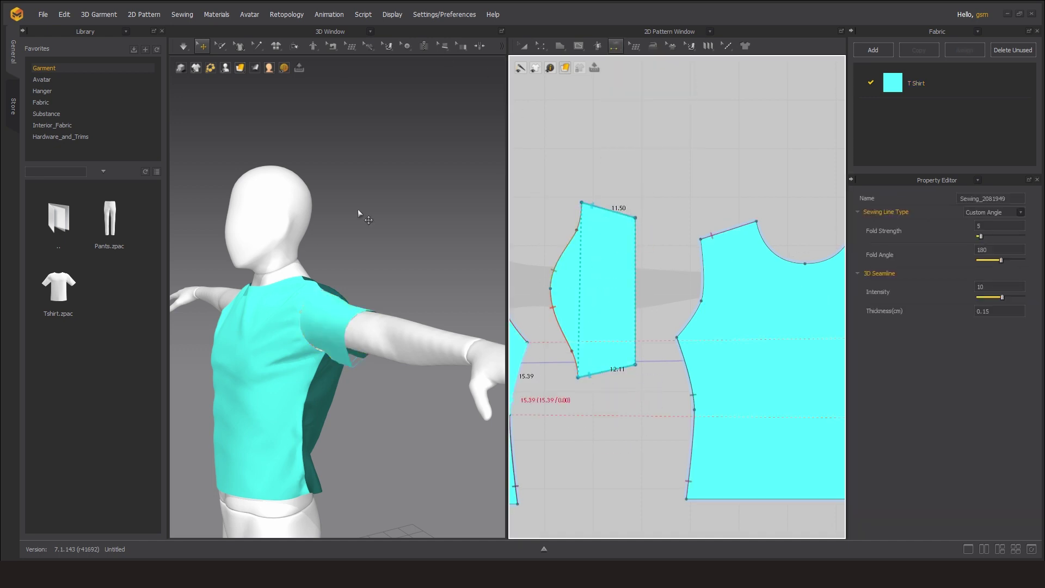
{"action": "mouse_move", "coordinate": [357, 389]}
{"action": "right_mouse_down"}
{"action": "mouse_move", "coordinate": [352, 410]}
{"action": "mouse_move", "coordinate": [408, 423]}
{"action": "right_mouse_up"}
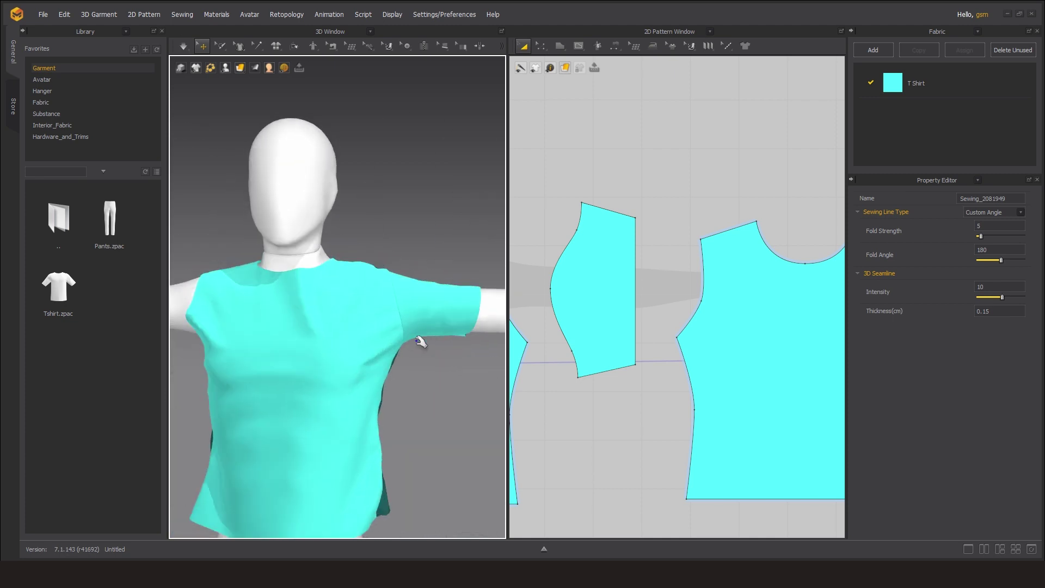
{"action": "left_click", "coordinate": [382, 420]}
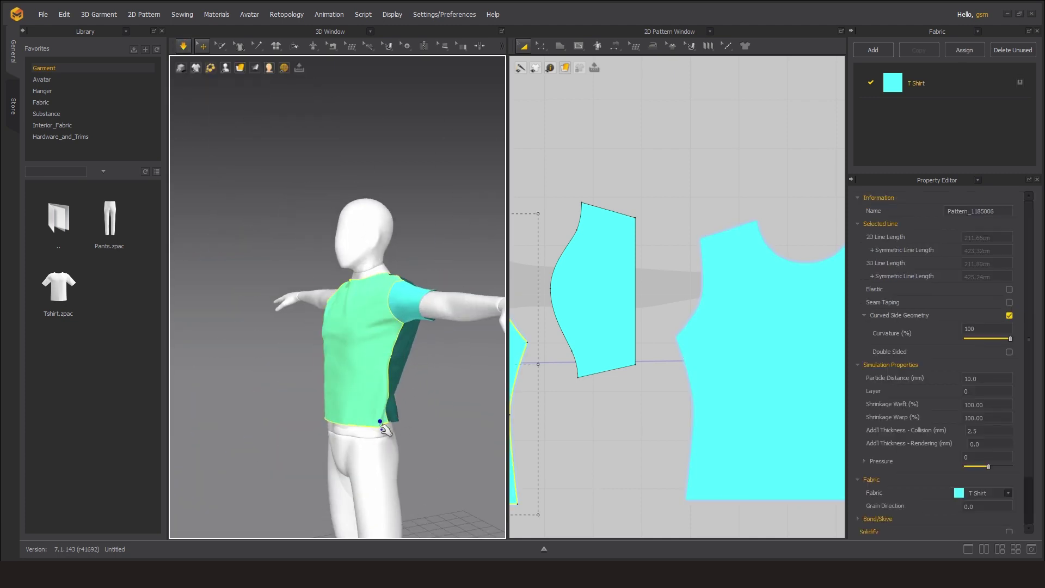
Create a Symmetric Pattern copy of the sleeve and place it for the other arm
{"action": "left_click", "coordinate": [183, 45]}
{"action": "left_click", "coordinate": [200, 83]}
{"action": "left_click", "coordinate": [604, 304]}
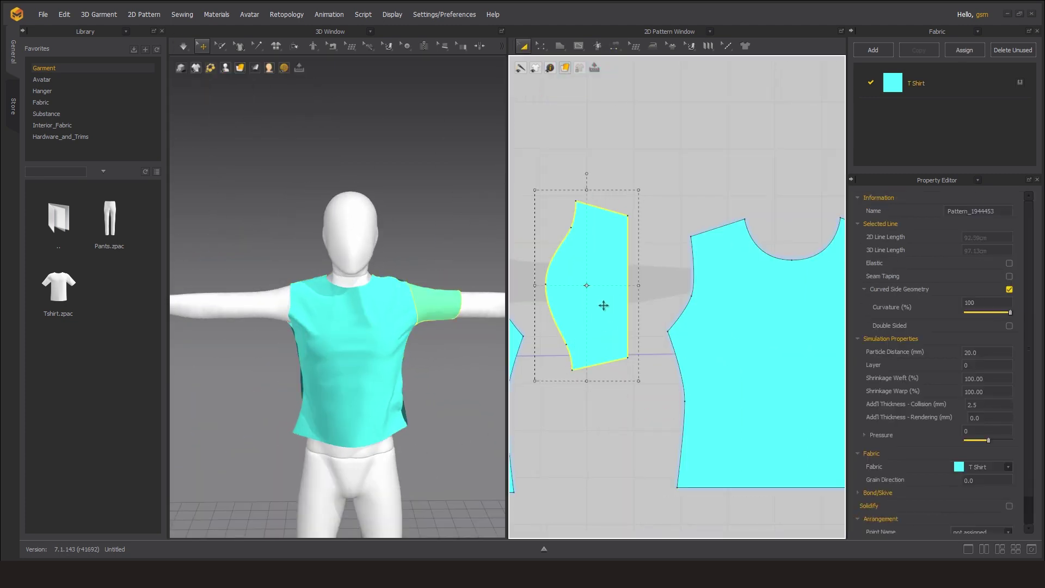
{"action": "scroll", "coordinate": [655, 406], "scroll_direction": "down", "scroll_amount": 4}
{"action": "right_click", "coordinate": [693, 339]}
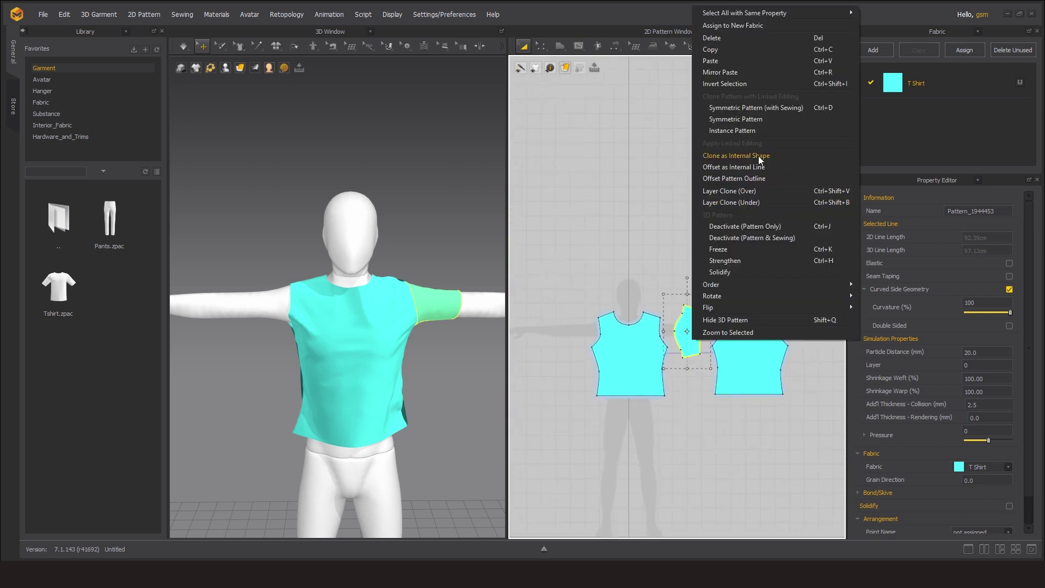
{"action": "left_click", "coordinate": [735, 119]}
{"action": "left_click", "coordinate": [572, 333]}
{"action": "scroll", "coordinate": [566, 395], "scroll_direction": "down", "scroll_amount": 3}
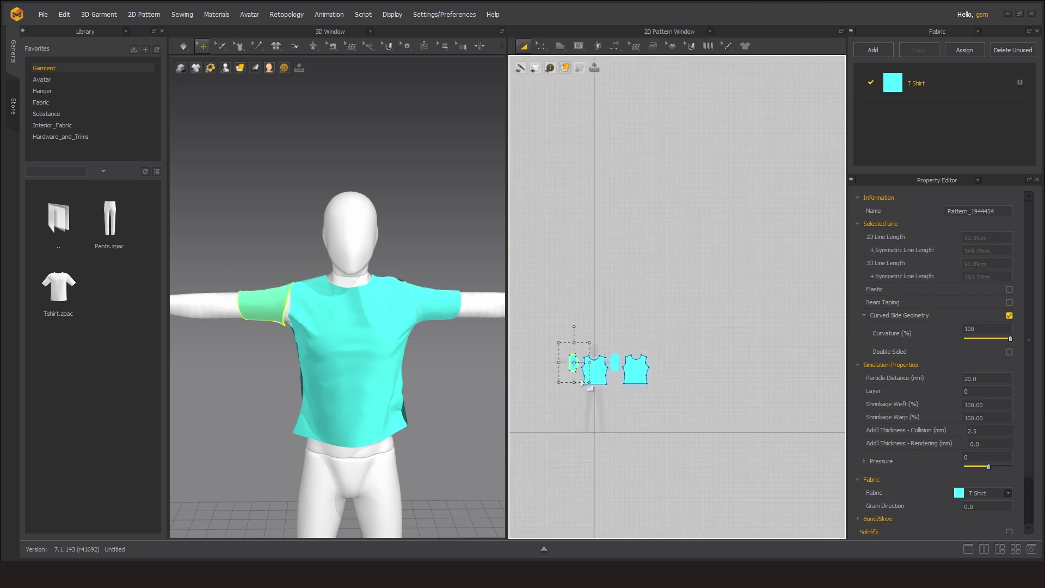
{"action": "scroll", "coordinate": [566, 395], "scroll_direction": "up", "scroll_amount": 6}
Sew the sleeve edges to the front and back armholes with Segment Sewing
{"action": "key", "text": "n"}
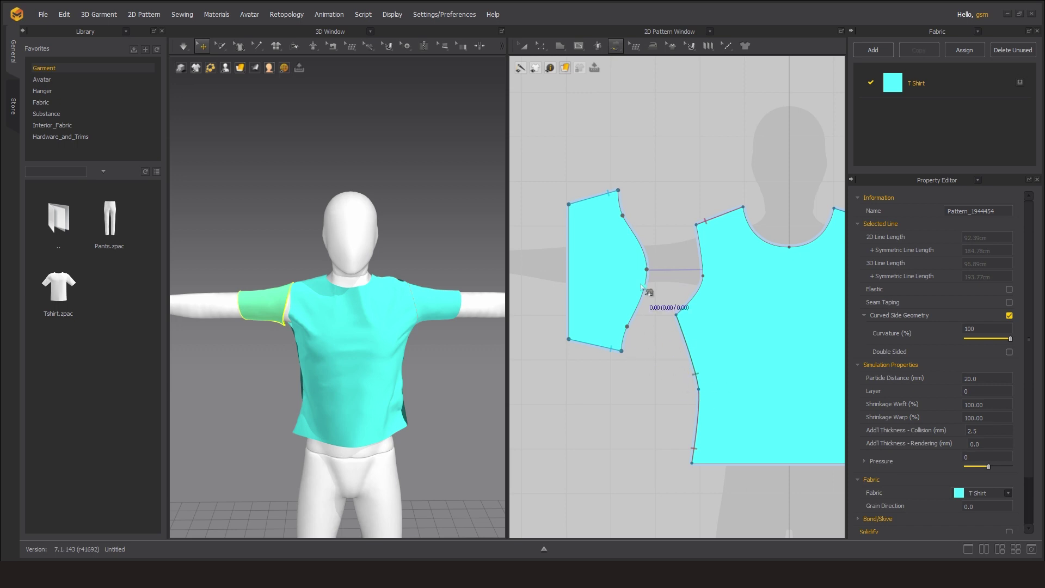
{"action": "left_click", "coordinate": [643, 288]}
{"action": "left_click", "coordinate": [679, 317]}
{"action": "scroll", "coordinate": [392, 346], "scroll_direction": "up", "scroll_amount": 3}
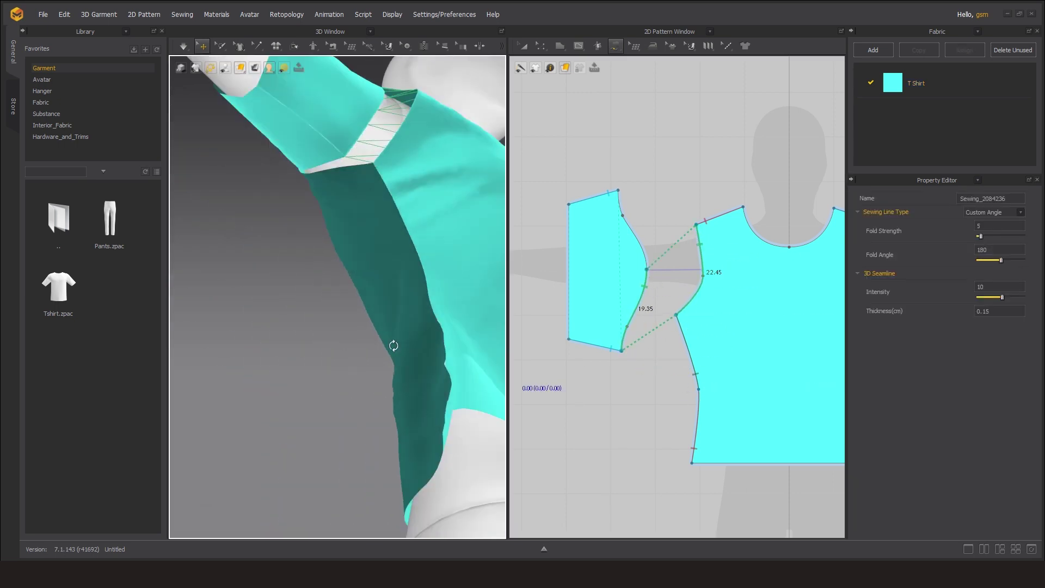
{"action": "scroll", "coordinate": [707, 326], "scroll_direction": "down", "scroll_amount": 3}
{"action": "left_click", "coordinate": [649, 286]}
{"action": "middle_click_drag", "start_coordinate": [726, 340], "coordinate": [599, 351]}
{"action": "left_click", "coordinate": [685, 326]}
Simulate to drape the shirt, orbiting the avatar while it settles
{"action": "key", "text": "space"}
{"action": "scroll", "coordinate": [292, 298], "scroll_direction": "down", "scroll_amount": 3}
{"action": "right_click_drag", "start_coordinate": [291, 299], "coordinate": [303, 342]}
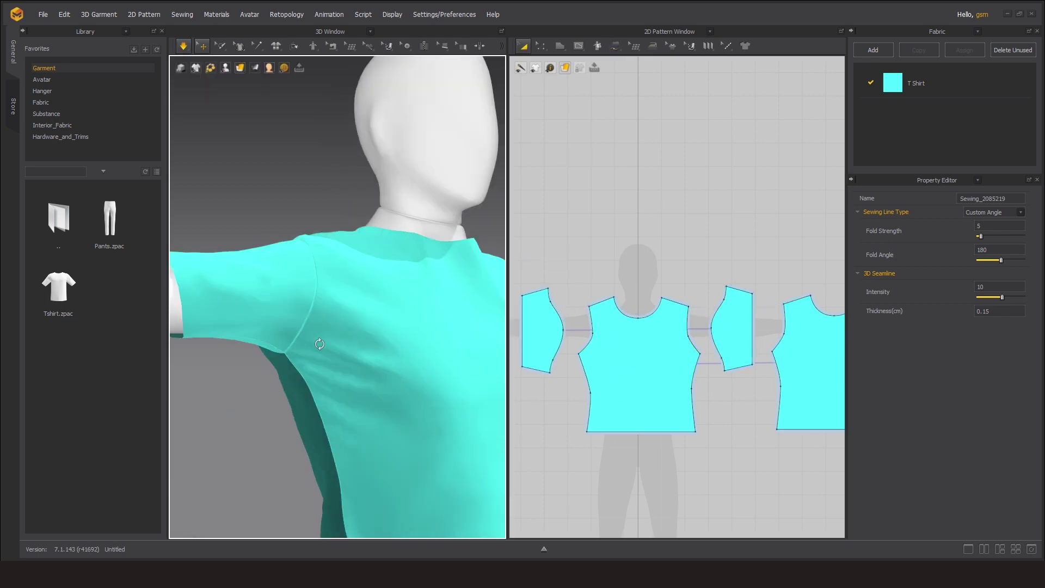
{"action": "scroll", "coordinate": [402, 400], "scroll_direction": "down", "scroll_amount": 3}
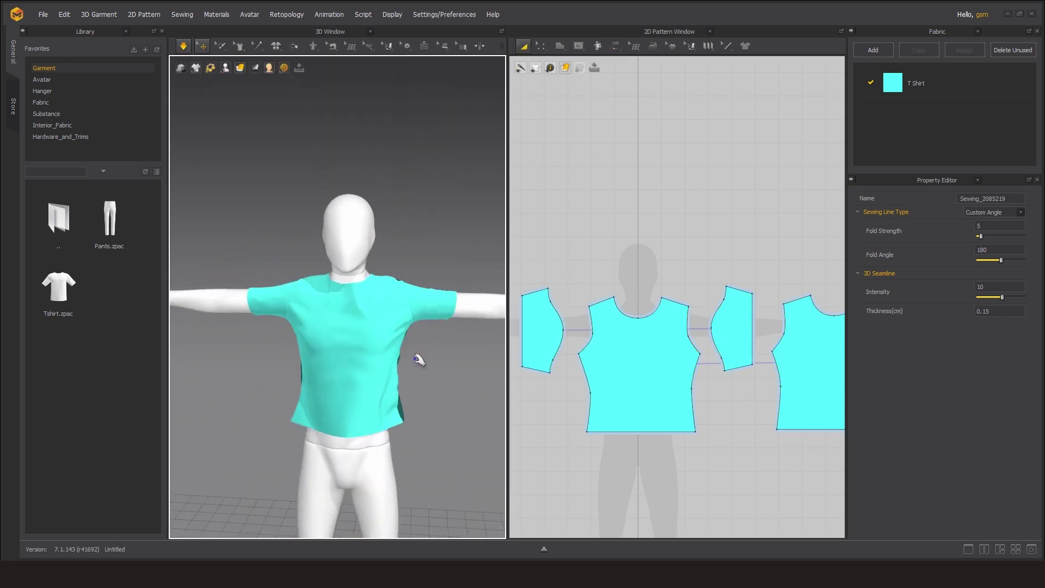
Stop the simulation and turn the avatar to face front
{"action": "left_click", "coordinate": [183, 45]}
{"action": "left_click", "coordinate": [207, 77]}
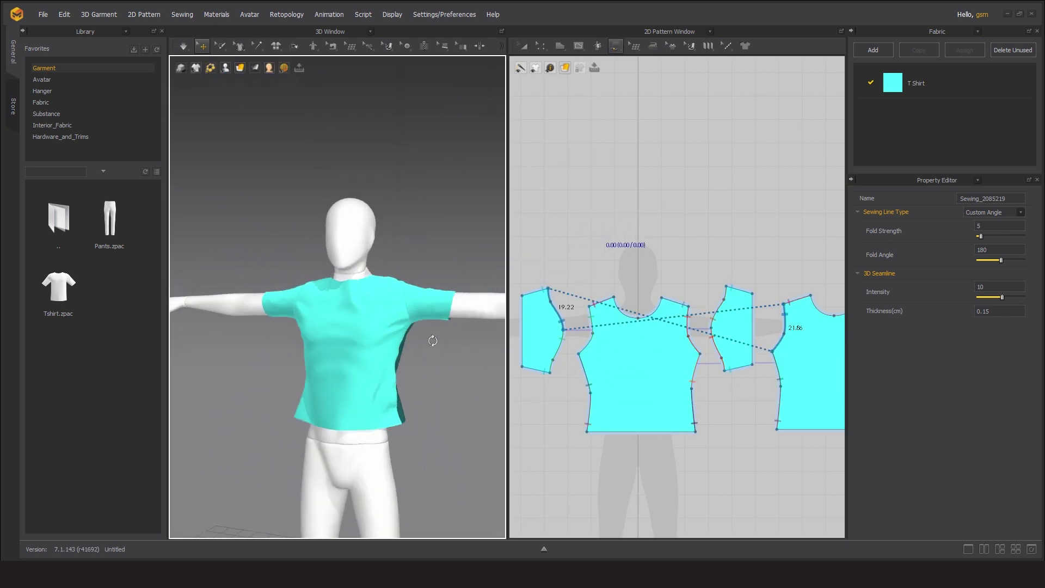
{"action": "right_click_drag", "start_coordinate": [429, 338], "coordinate": [403, 332]}
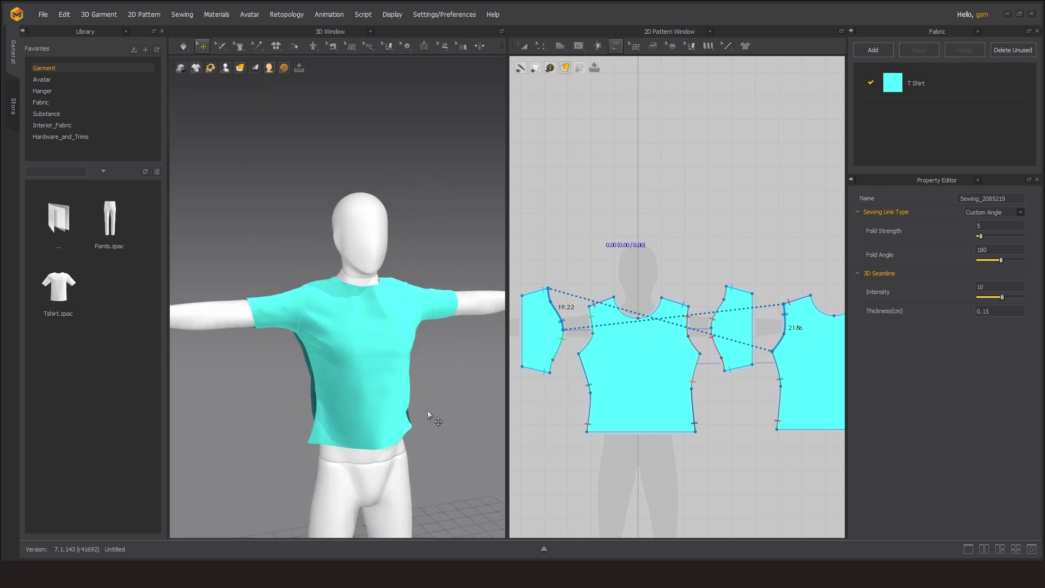
{"action": "right_click_drag", "start_coordinate": [427, 413], "coordinate": [506, 419]}
Box-select the front piece's bottom line and drag it down to lengthen the hem
{"action": "left_click", "coordinate": [523, 46]}
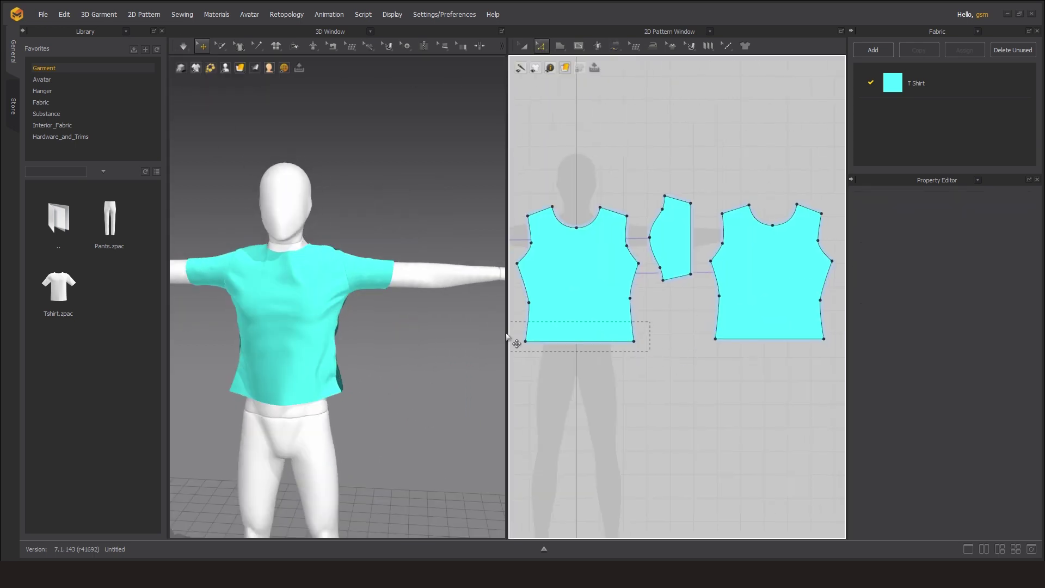
{"action": "left_click_drag", "start_coordinate": [508, 336], "coordinate": [509, 338]}
{"action": "left_click_drag", "start_coordinate": [604, 342], "coordinate": [610, 349]}
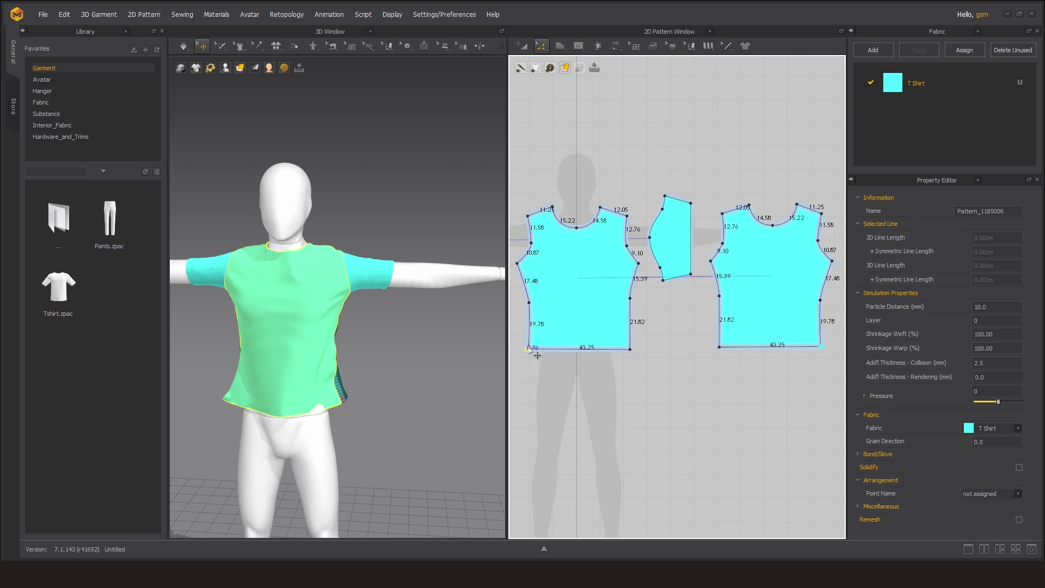
{"action": "left_click", "coordinate": [629, 357]}
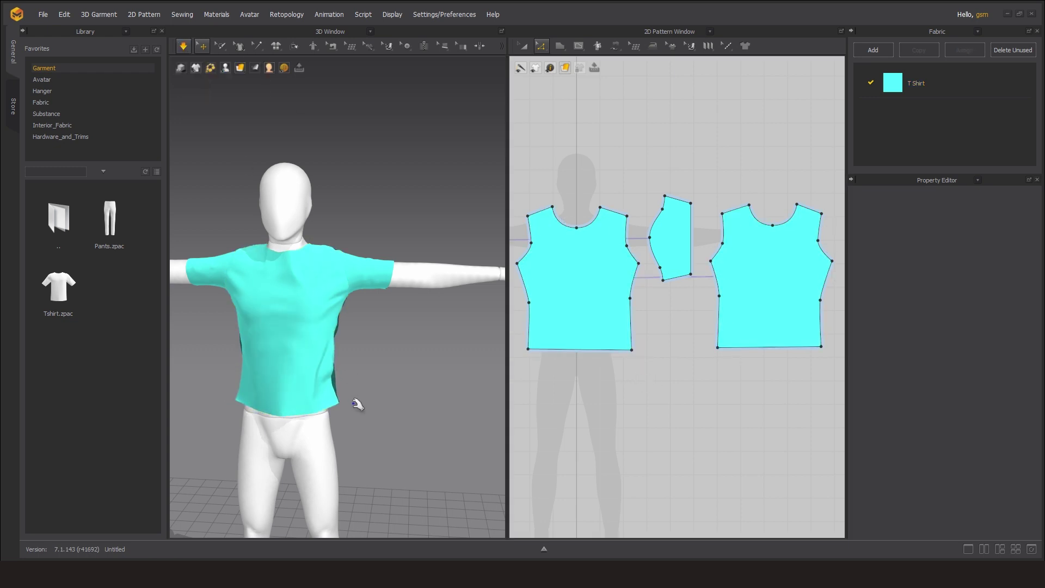
{"action": "left_click", "coordinate": [945, 82]}
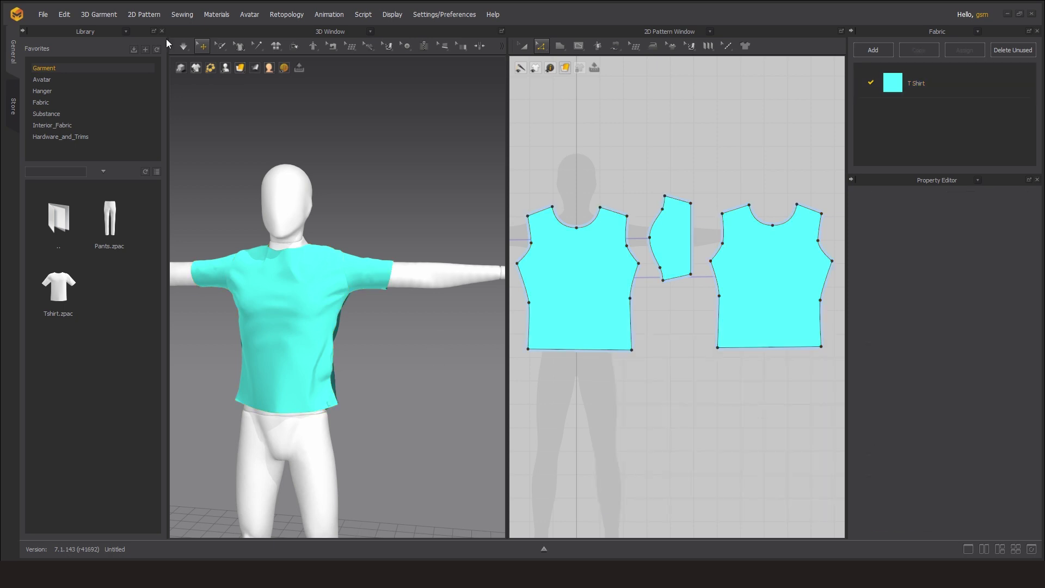
{"action": "left_click", "coordinate": [283, 337]}
Re-simulate the lengthened shirt and tug its lower hem into place from the front view
{"action": "key", "text": "space"}
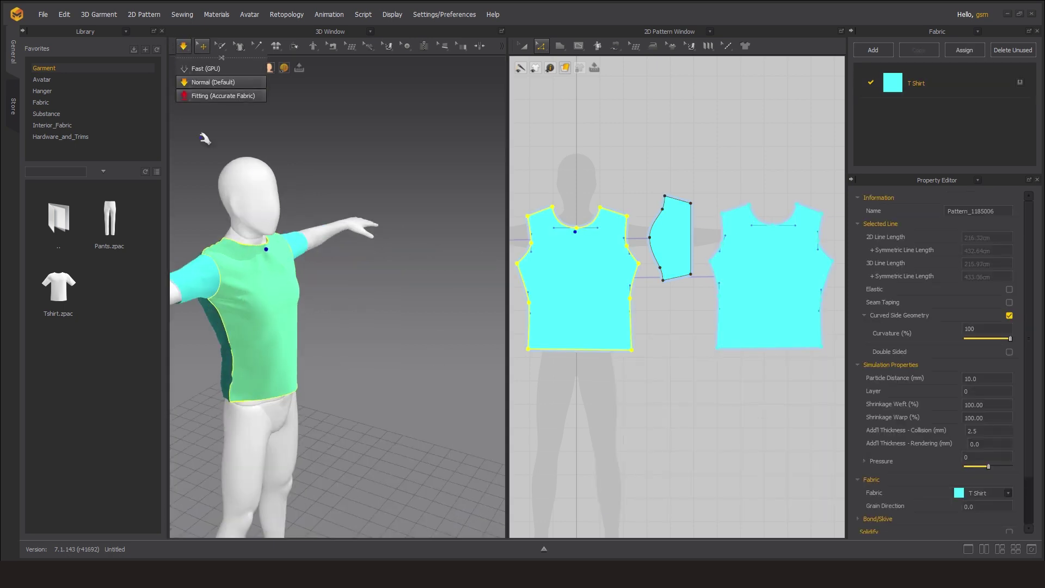
{"action": "key", "text": "2"}
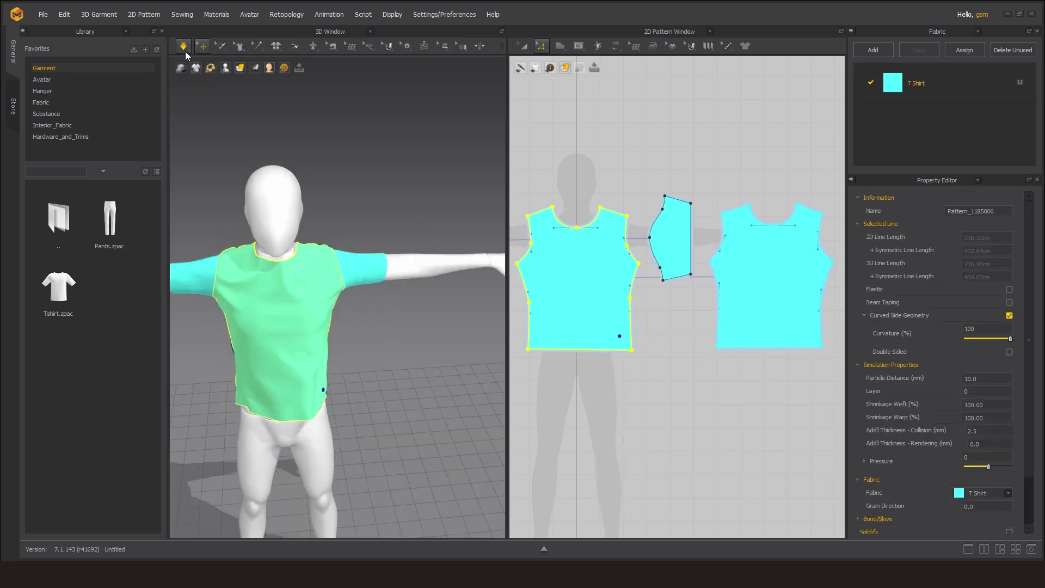
{"action": "mouse_move", "coordinate": [368, 341]}
{"action": "right_mouse_down"}
{"action": "mouse_move", "coordinate": [287, 296]}
{"action": "mouse_move", "coordinate": [218, 339]}
{"action": "mouse_move", "coordinate": [303, 296]}
{"action": "right_mouse_up"}
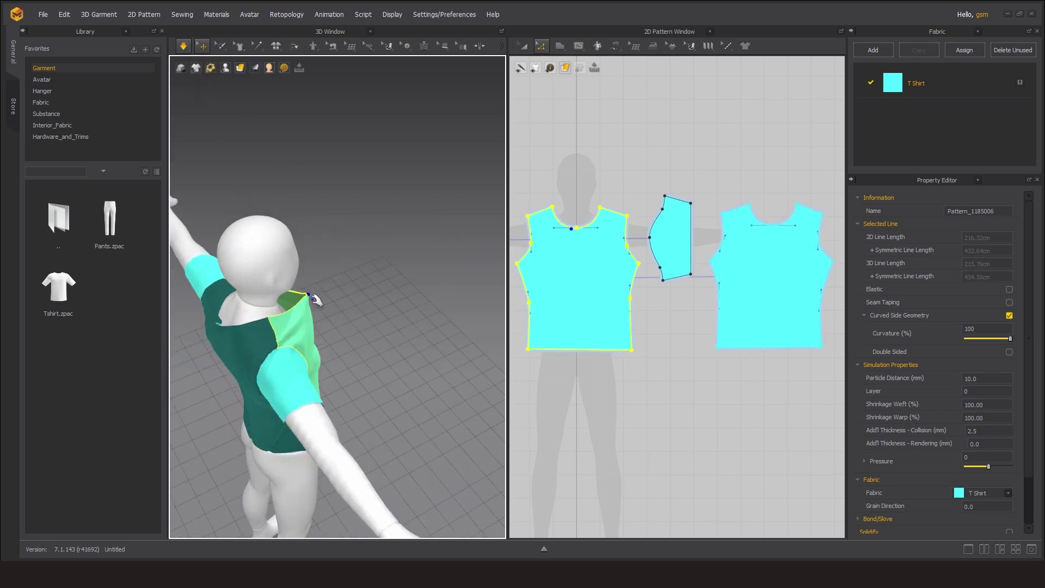
{"action": "key", "text": "2"}
{"action": "left_click", "coordinate": [289, 320]}
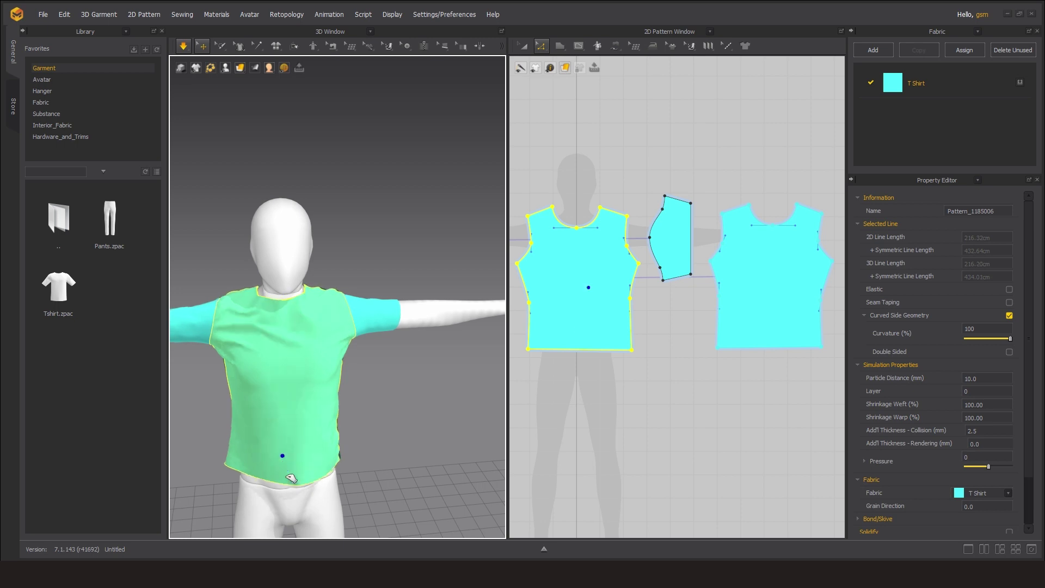
{"action": "left_click", "coordinate": [253, 454]}
Stop the simulation and select both sleeve pieces
{"action": "key", "text": "space"}
{"action": "key", "text": "a"}
{"action": "left_click", "coordinate": [672, 234]}
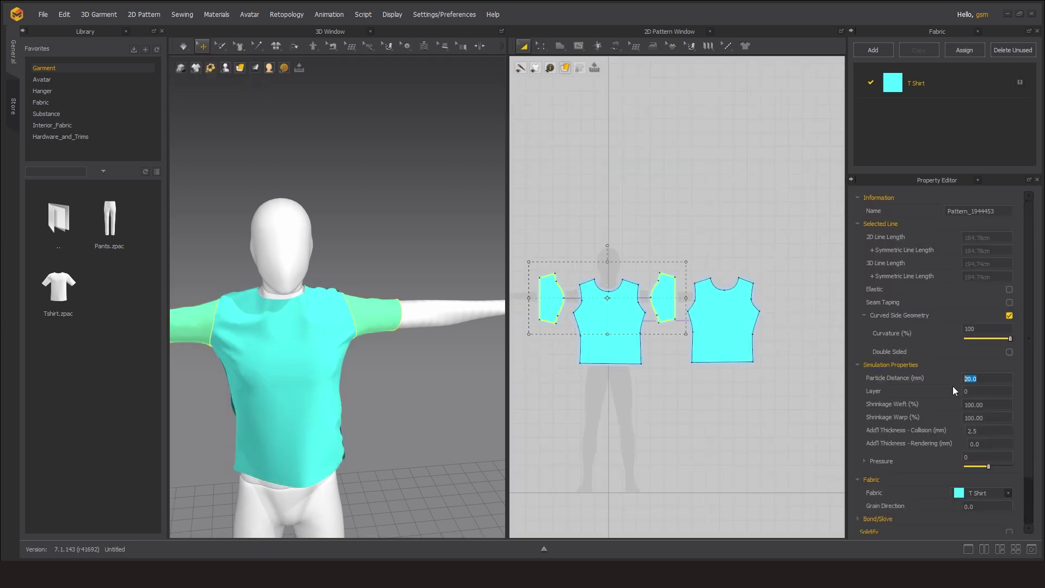
{"action": "left_click", "coordinate": [184, 46]}
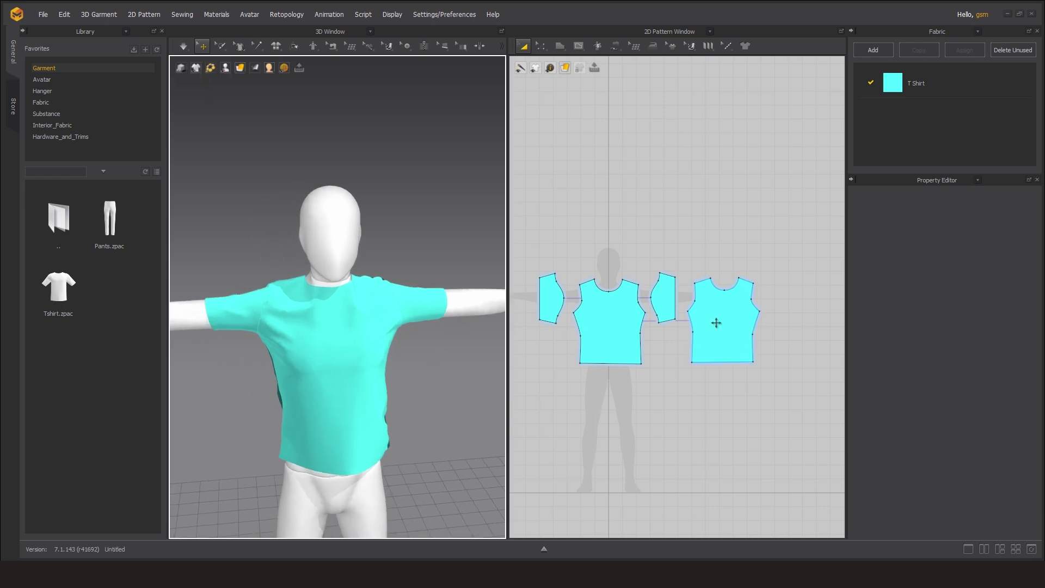
Select the back body piece in the 2D window and check its pattern commands
{"action": "scroll", "coordinate": [716, 322], "scroll_direction": "up", "scroll_amount": 3}
{"action": "left_click", "coordinate": [697, 359]}
{"action": "left_click", "coordinate": [646, 398]}
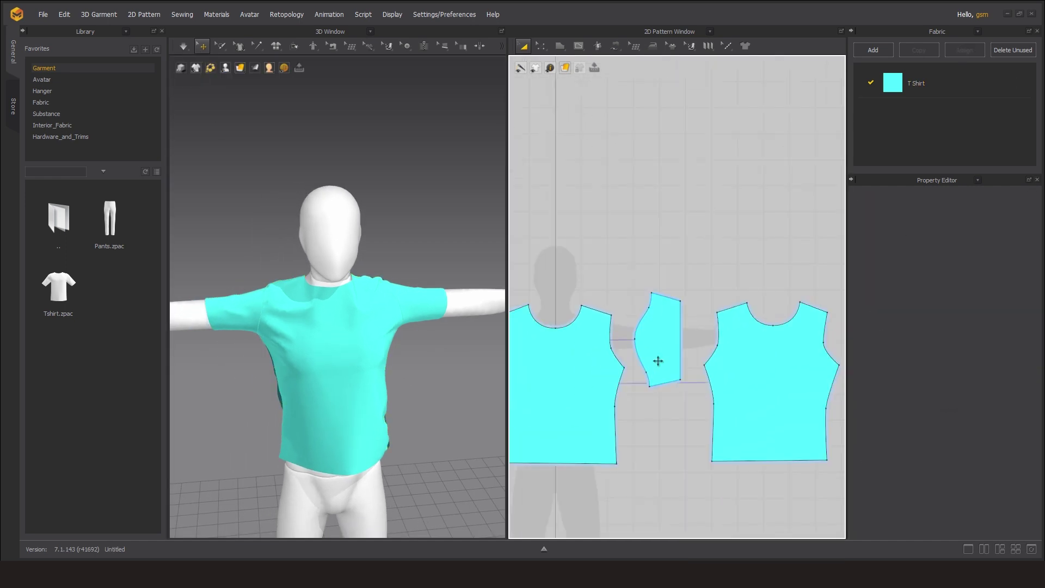
{"action": "left_click", "coordinate": [725, 378]}
{"action": "right_click", "coordinate": [724, 394]}
{"action": "left_click", "coordinate": [618, 456]}
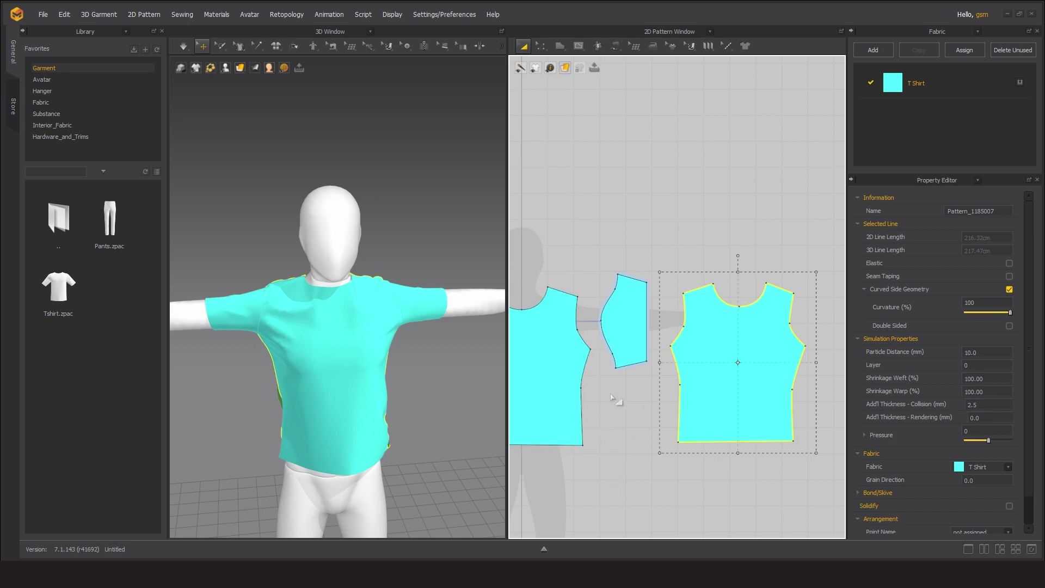
{"action": "right_click", "coordinate": [719, 342]}
{"action": "left_click", "coordinate": [693, 195]}
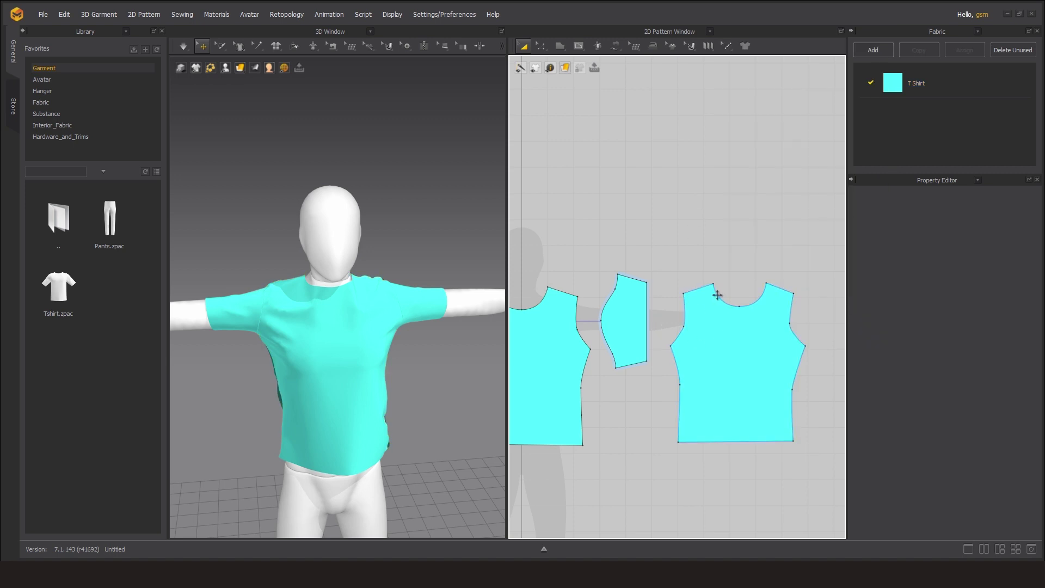
Simulate and pull the shirt fabric outward in 3D to settle it
{"action": "left_click", "coordinate": [540, 46]}
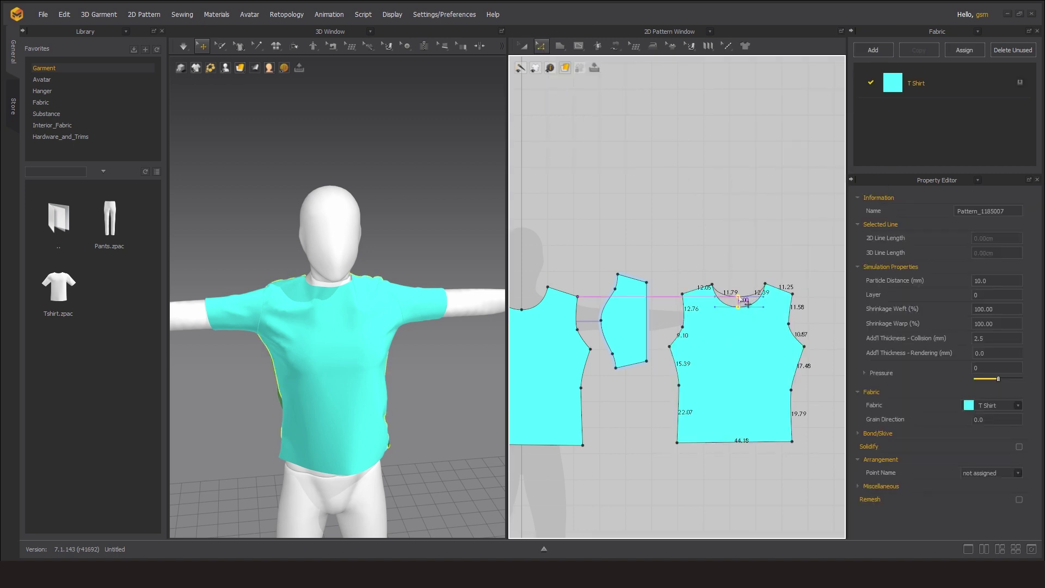
{"action": "right_click_drag", "start_coordinate": [381, 327], "coordinate": [413, 304]}
{"action": "left_click", "coordinate": [408, 334]}
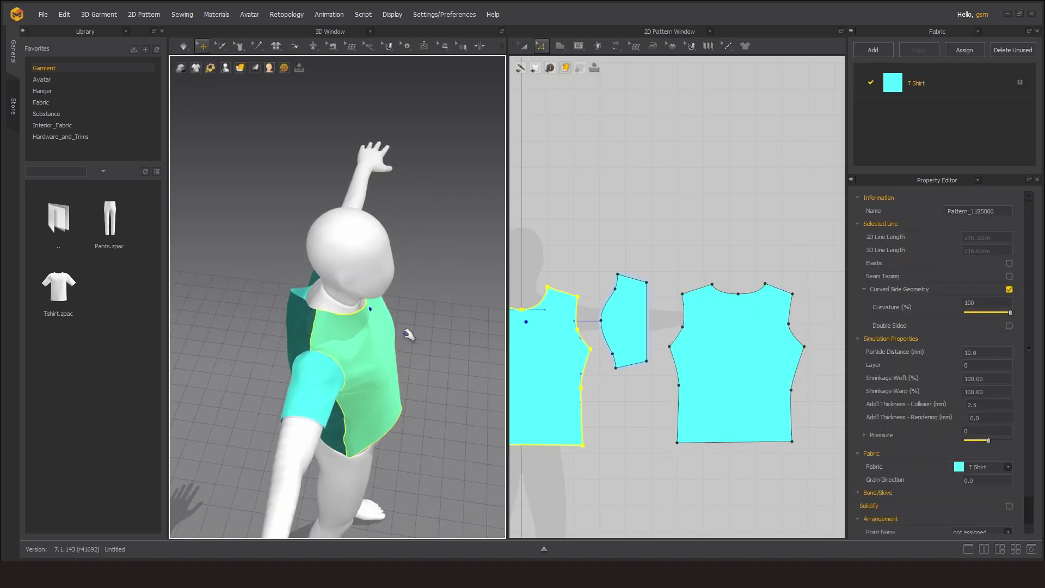
{"action": "left_click", "coordinate": [183, 50]}
{"action": "left_click_drag", "start_coordinate": [378, 314], "coordinate": [474, 327]}
{"action": "left_click_drag", "start_coordinate": [413, 392], "coordinate": [455, 348]}
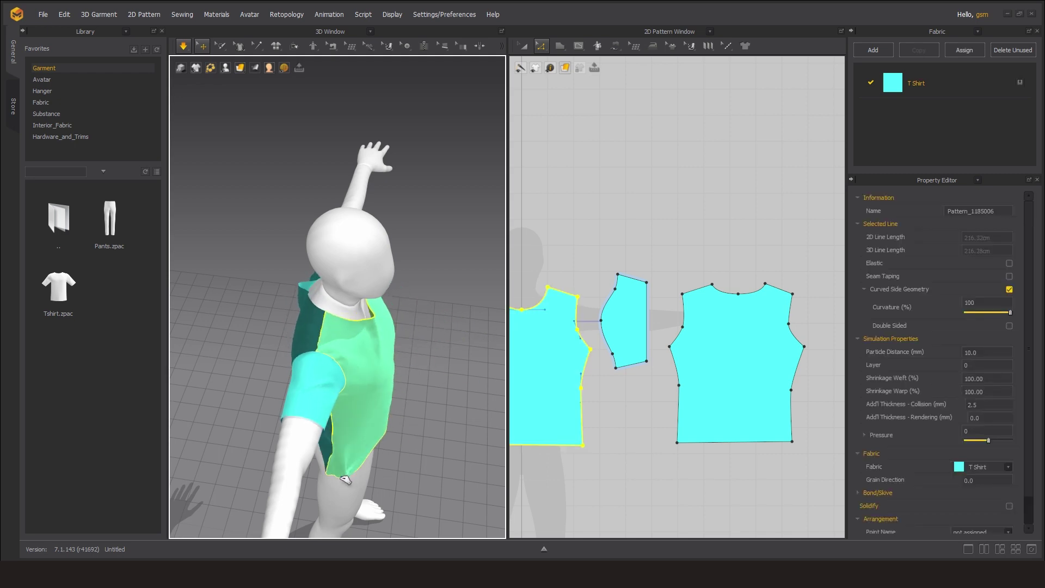
{"action": "mouse_move", "coordinate": [455, 349]}
{"action": "right_mouse_down"}
{"action": "mouse_move", "coordinate": [503, 314]}
{"action": "mouse_move", "coordinate": [366, 315]}
{"action": "right_mouse_up"}
{"action": "left_click", "coordinate": [184, 50]}
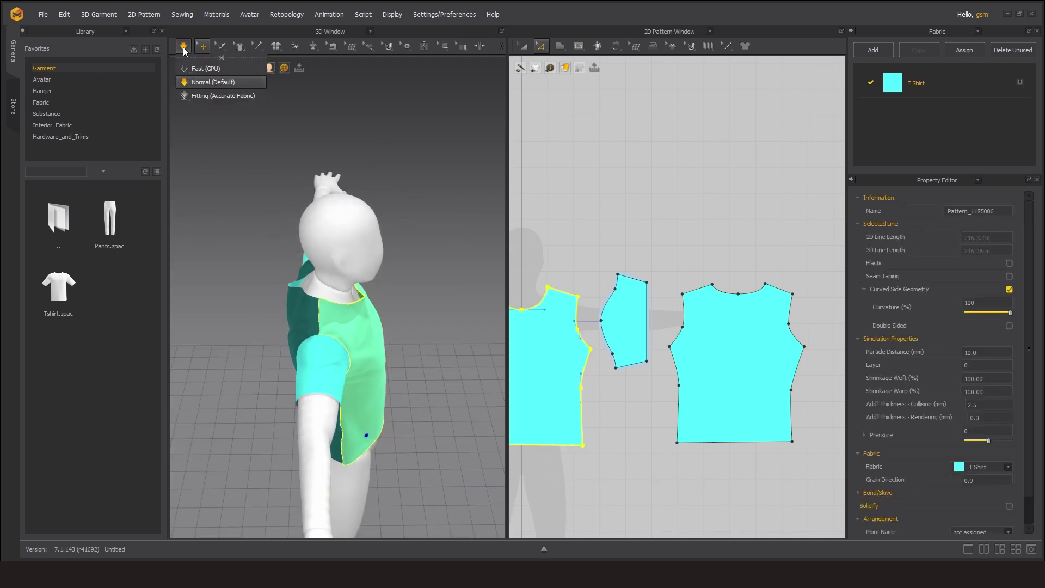
Adjust the neck corner points and neckline edges on the front and back pieces
{"action": "scroll", "coordinate": [734, 290], "scroll_direction": "up", "scroll_amount": 2}
{"action": "scroll", "coordinate": [739, 275], "scroll_direction": "down", "scroll_amount": 2}
{"action": "left_click", "coordinate": [739, 273]}
{"action": "left_click", "coordinate": [770, 282]}
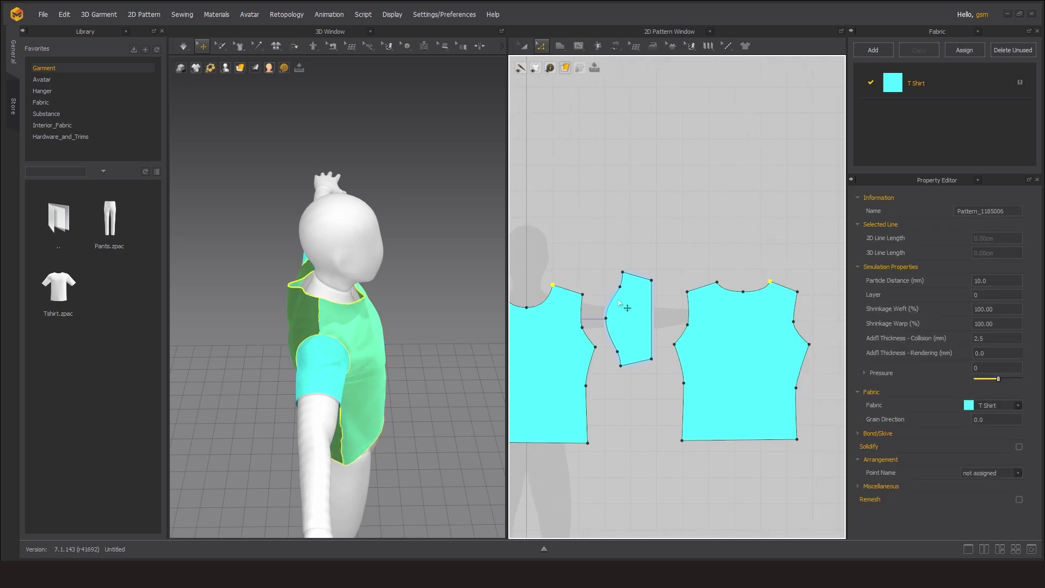
{"action": "right_click_drag", "start_coordinate": [512, 291], "coordinate": [577, 292]}
{"action": "left_click", "coordinate": [570, 283]}
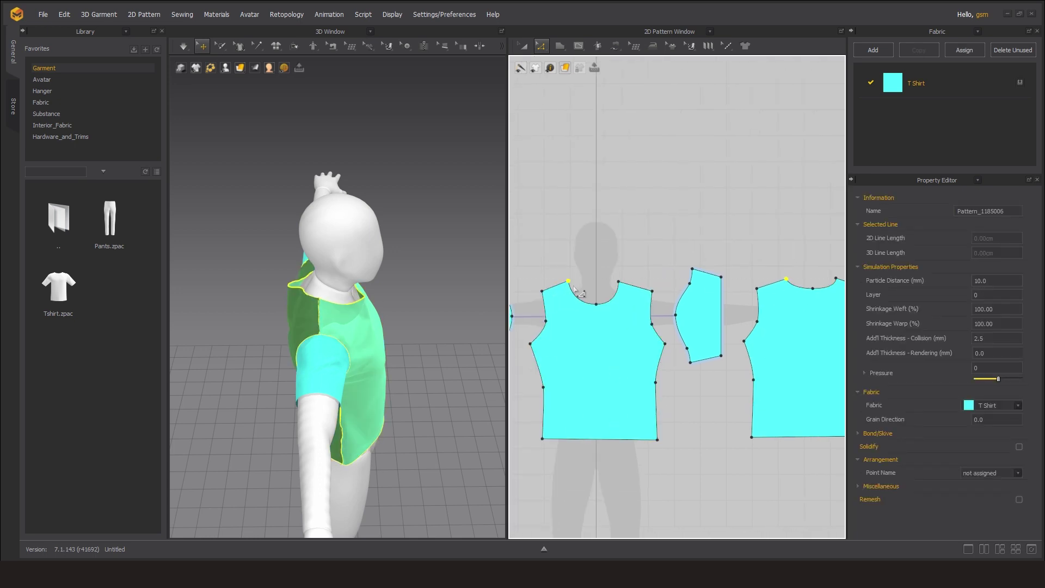
{"action": "left_click", "coordinate": [695, 252]}
{"action": "key", "text": "space"}
{"action": "mouse_move", "coordinate": [695, 252]}
{"action": "right_mouse_down"}
{"action": "mouse_move", "coordinate": [619, 245]}
{"action": "mouse_move", "coordinate": [695, 247]}
{"action": "right_mouse_up"}
{"action": "key", "text": "space"}
{"action": "left_click", "coordinate": [799, 284]}
{"action": "left_click", "coordinate": [787, 277]}
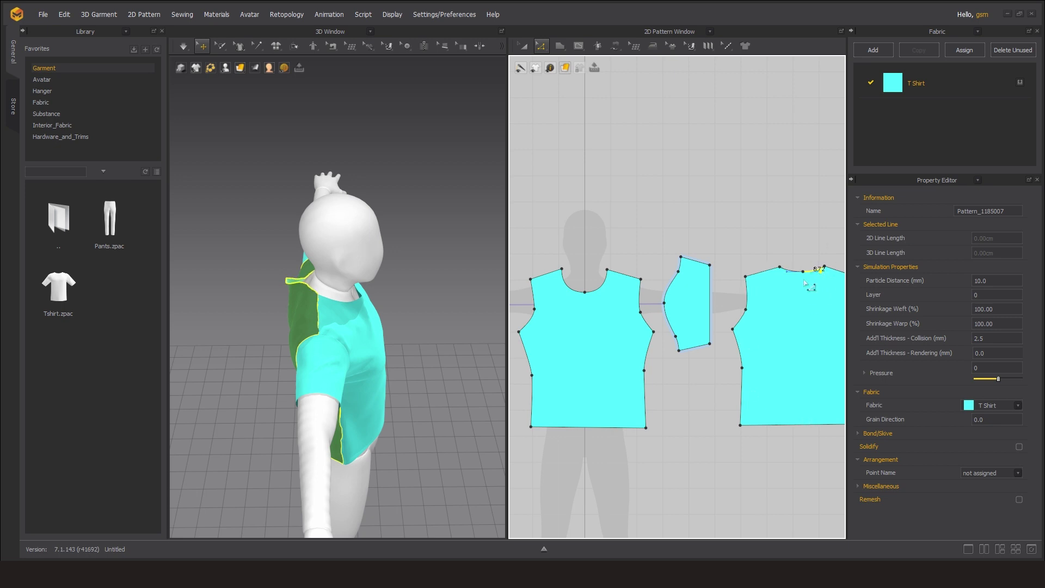
Drag the front piece down in 3D until it settles on the avatar
{"action": "scroll", "coordinate": [805, 283], "scroll_direction": "up", "scroll_amount": 10}
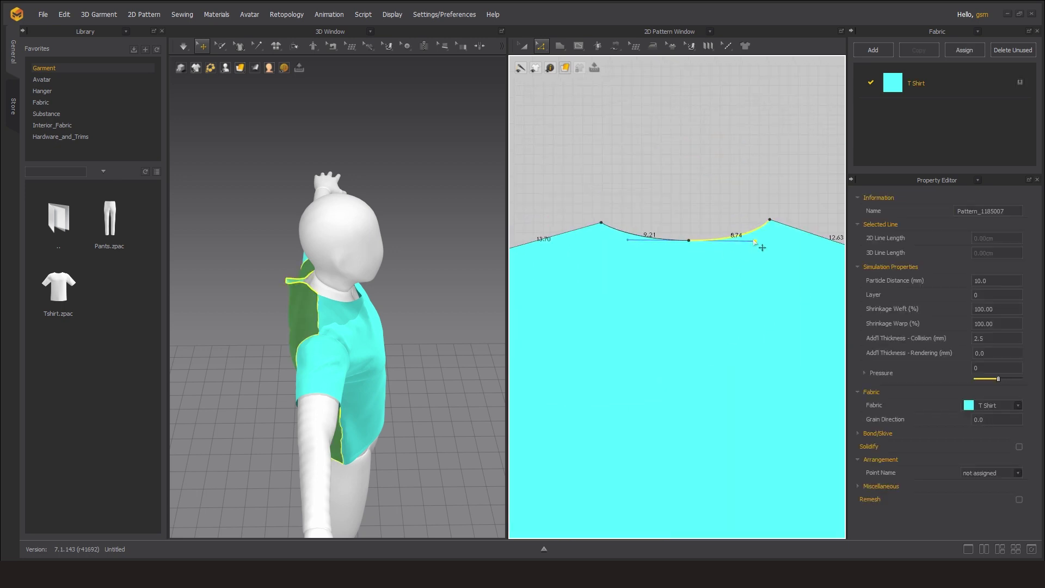
{"action": "scroll", "coordinate": [735, 248], "scroll_direction": "down", "scroll_amount": 10}
{"action": "left_click", "coordinate": [183, 45]}
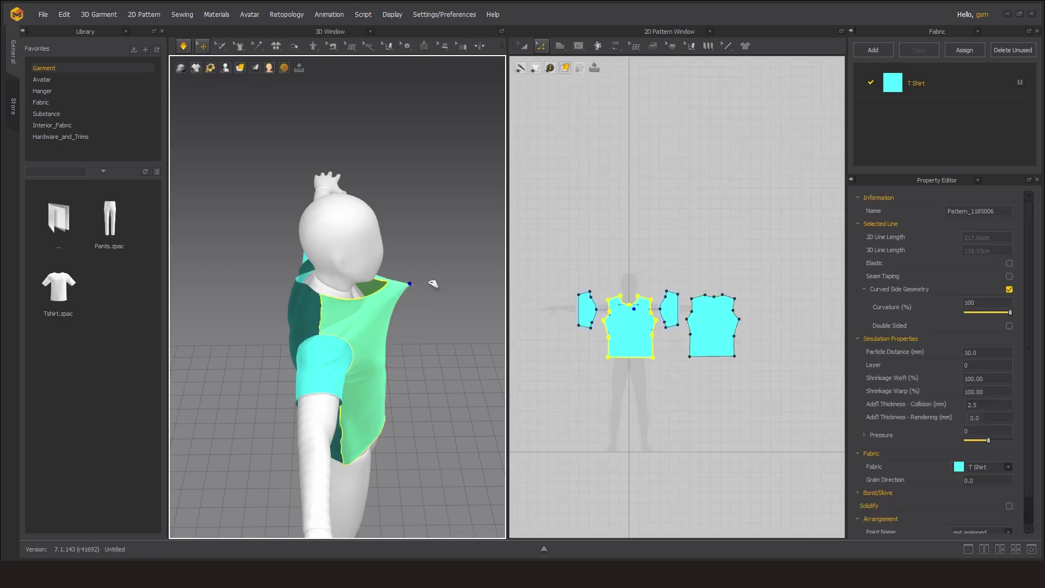
{"action": "left_click_drag", "start_coordinate": [432, 275], "coordinate": [388, 305]}
{"action": "left_click_drag", "start_coordinate": [381, 465], "coordinate": [411, 349]}
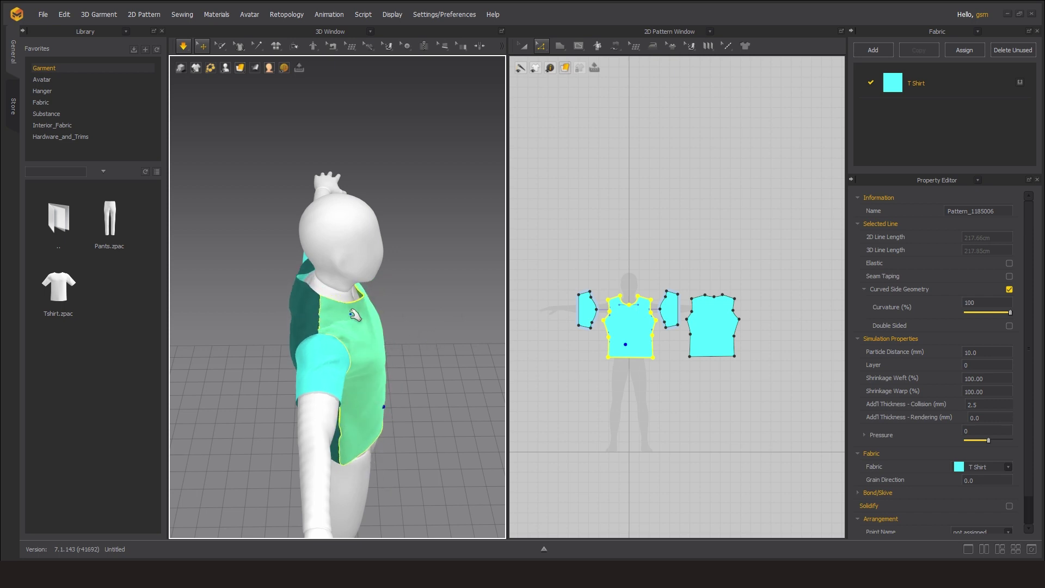
{"action": "key", "text": "2"}
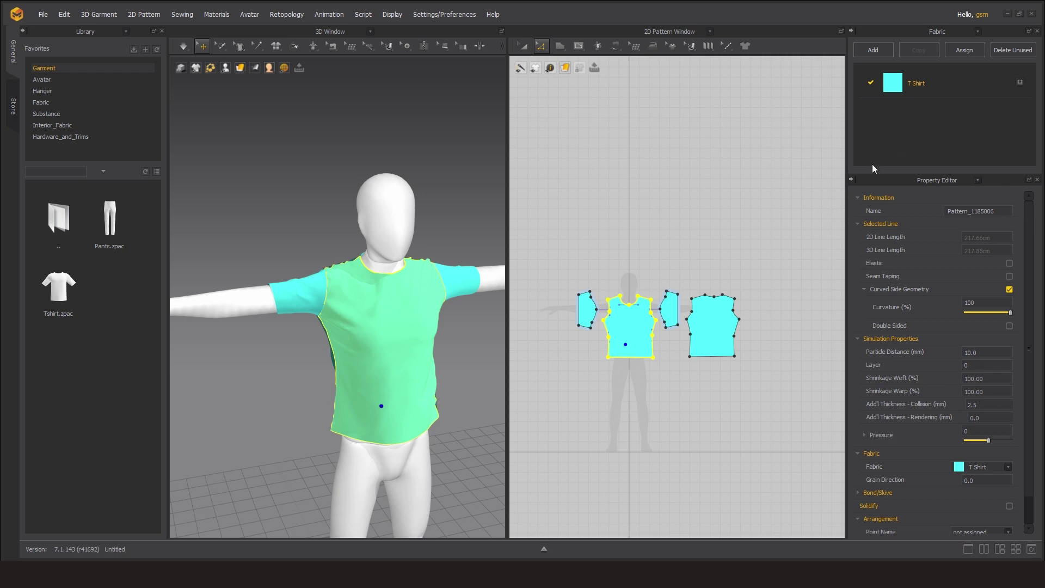
{"action": "left_click", "coordinate": [522, 47]}
{"action": "scroll", "coordinate": [725, 340], "scroll_direction": "up", "scroll_amount": 10}
Draw an internal line along the back neckline and cut off the back neckband
{"action": "left_click", "coordinate": [583, 47]}
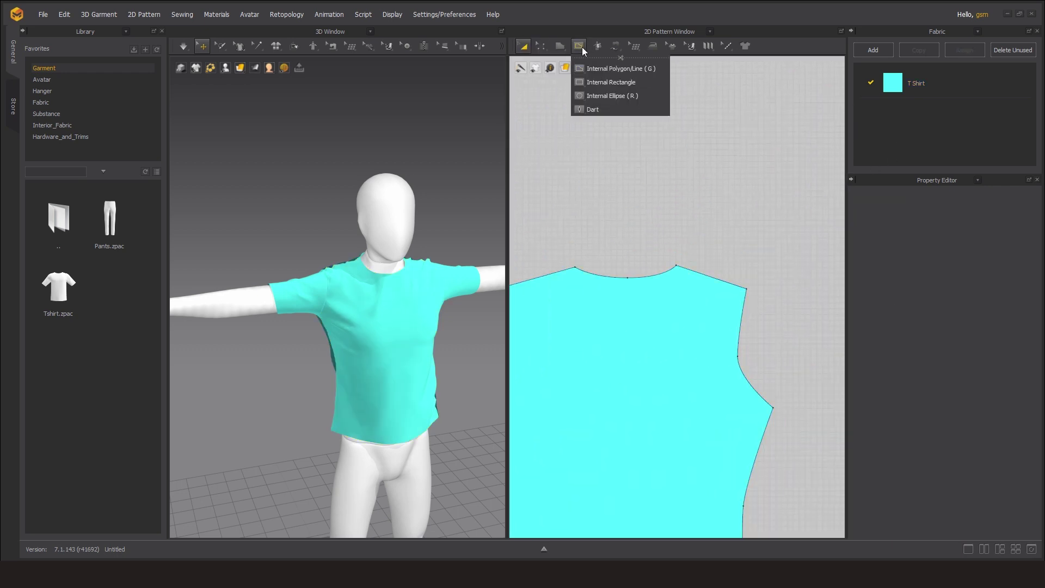
{"action": "left_click", "coordinate": [620, 69]}
{"action": "scroll", "coordinate": [615, 332], "scroll_direction": "up", "scroll_amount": 3}
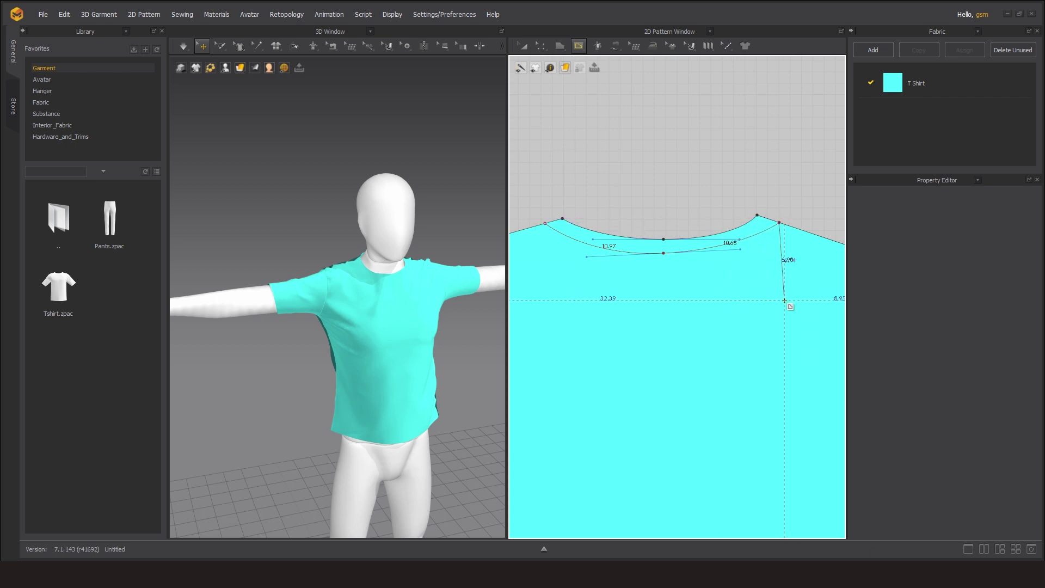
{"action": "key", "text": "Return"}
{"action": "right_click", "coordinate": [717, 248]}
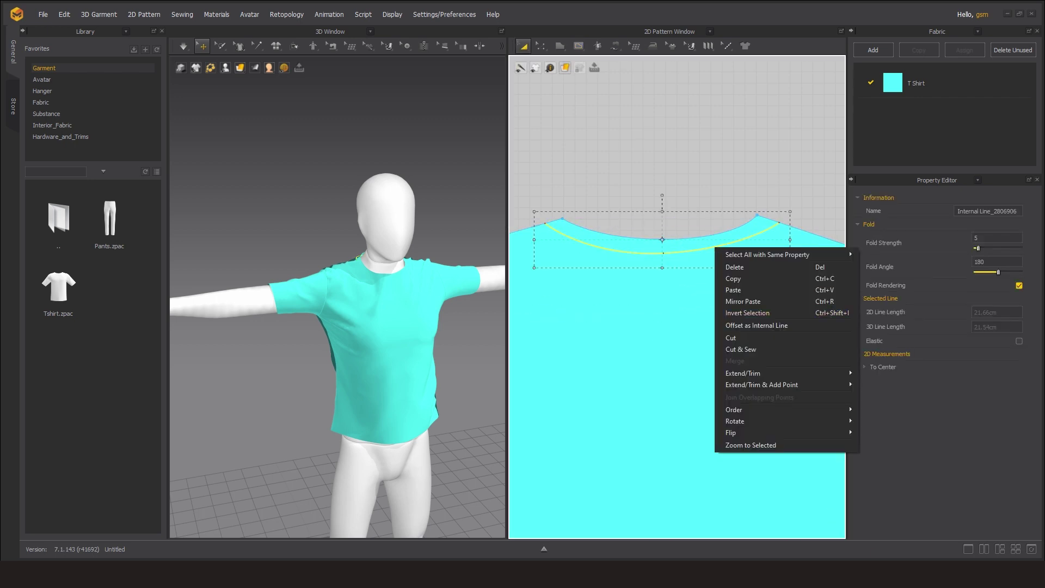
{"action": "key", "text": "Escape"}
{"action": "right_click", "coordinate": [710, 255]}
{"action": "left_click", "coordinate": [745, 342]}
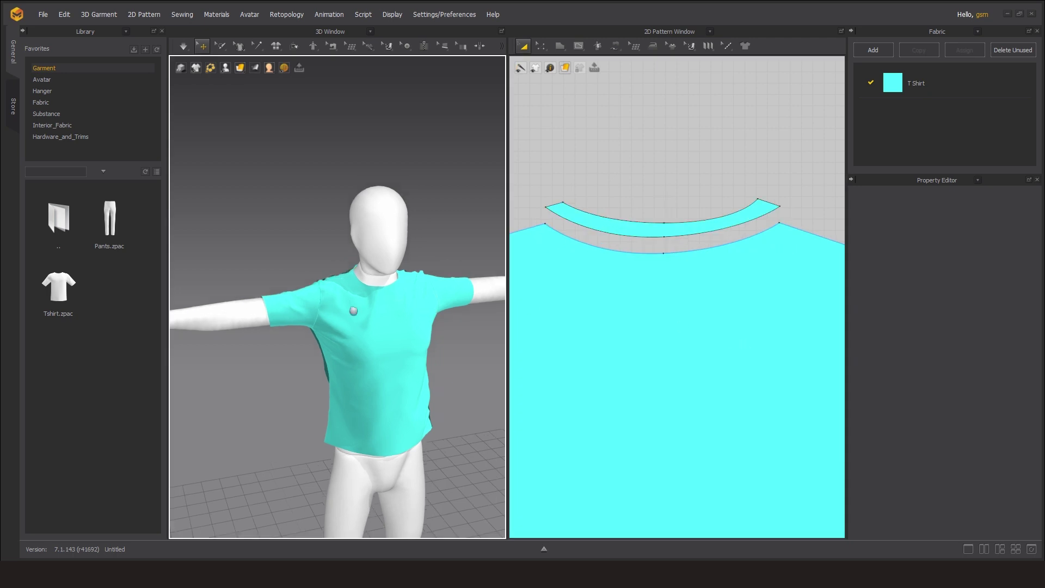
Draw a curved internal line parallel to the front neckline
{"action": "right_click_drag", "start_coordinate": [370, 348], "coordinate": [413, 357]}
{"action": "scroll", "coordinate": [432, 325], "scroll_direction": "up", "scroll_amount": 5}
{"action": "scroll", "coordinate": [646, 299], "scroll_direction": "down", "scroll_amount": 5}
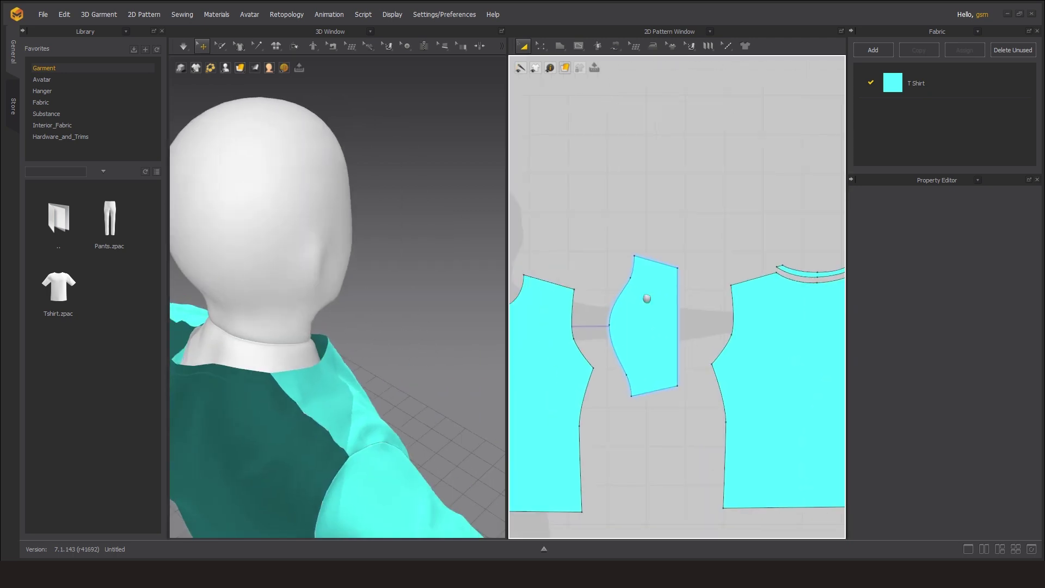
{"action": "scroll", "coordinate": [599, 190], "scroll_direction": "up", "scroll_amount": 8}
{"action": "key", "text": "s"}
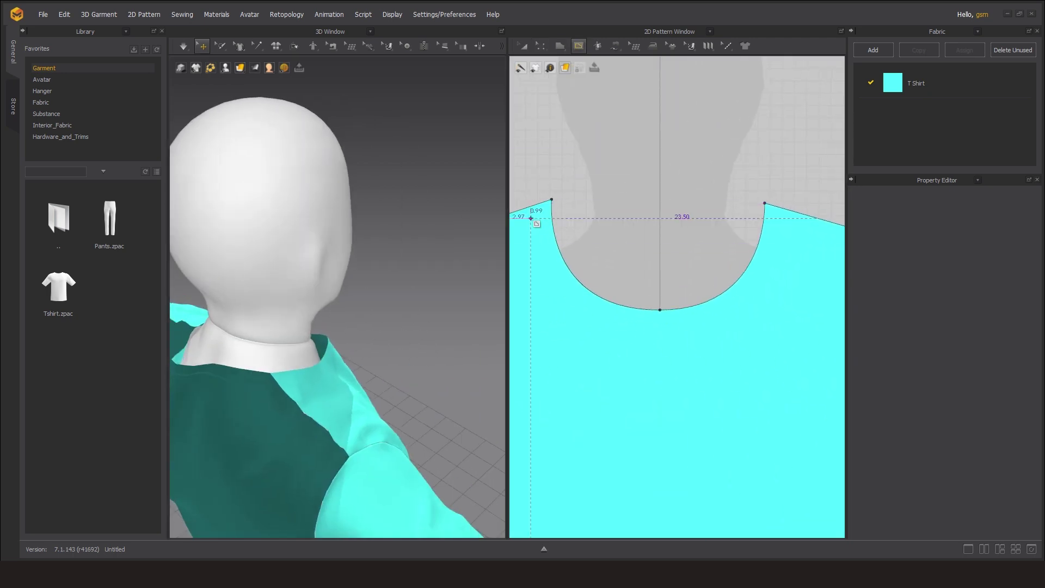
{"action": "left_click", "coordinate": [783, 209]}
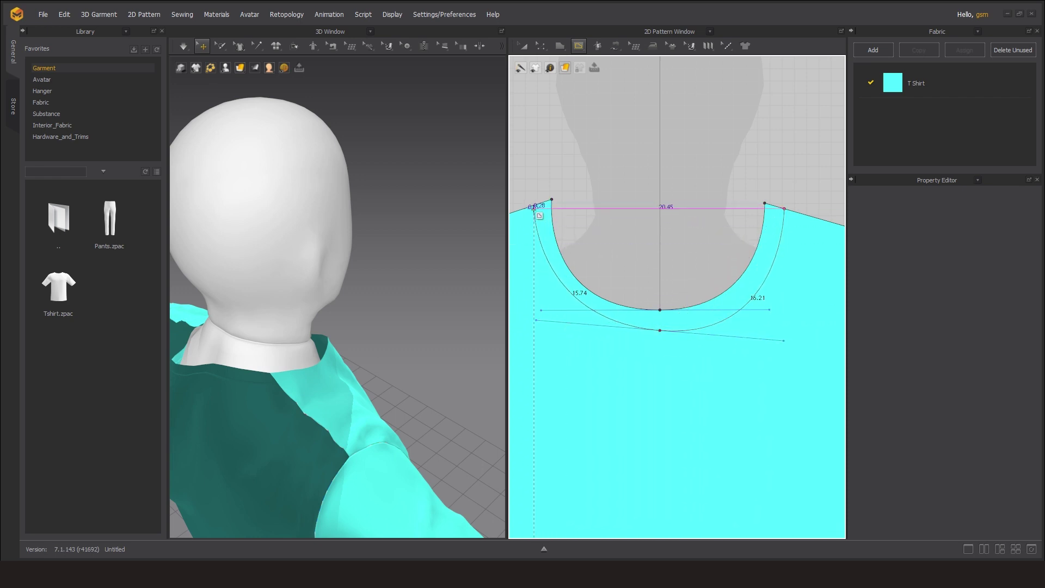
{"action": "key", "text": "Return"}
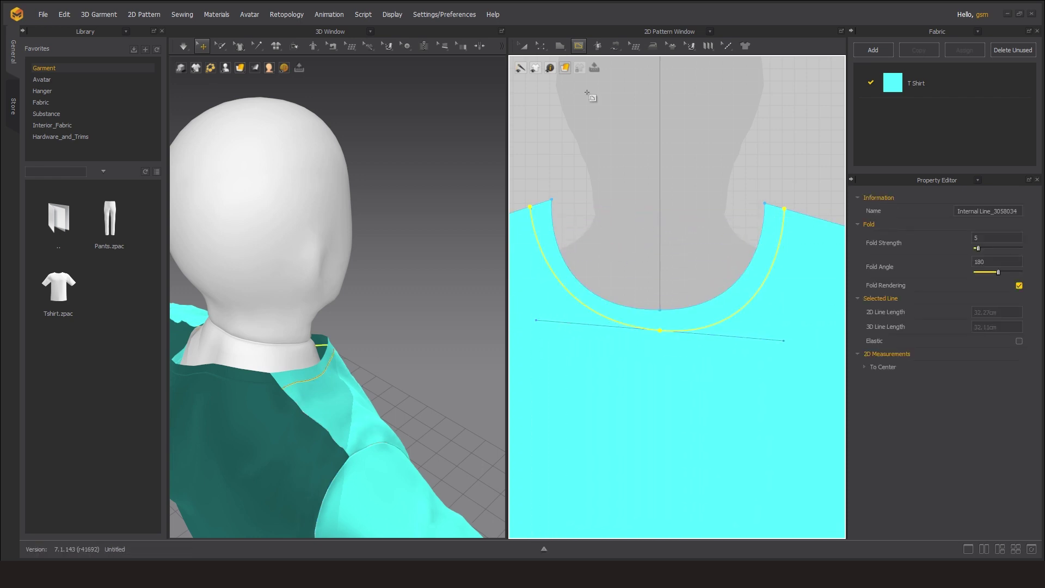
Cut the front piece along the new curve to split off the front neckband
{"action": "key", "text": "z"}
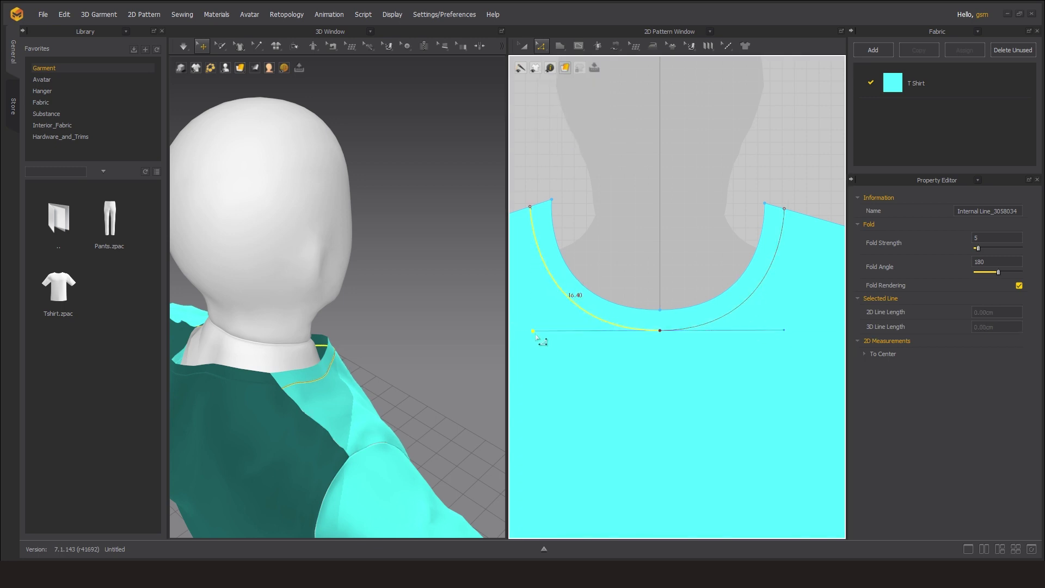
{"action": "left_click", "coordinate": [688, 327]}
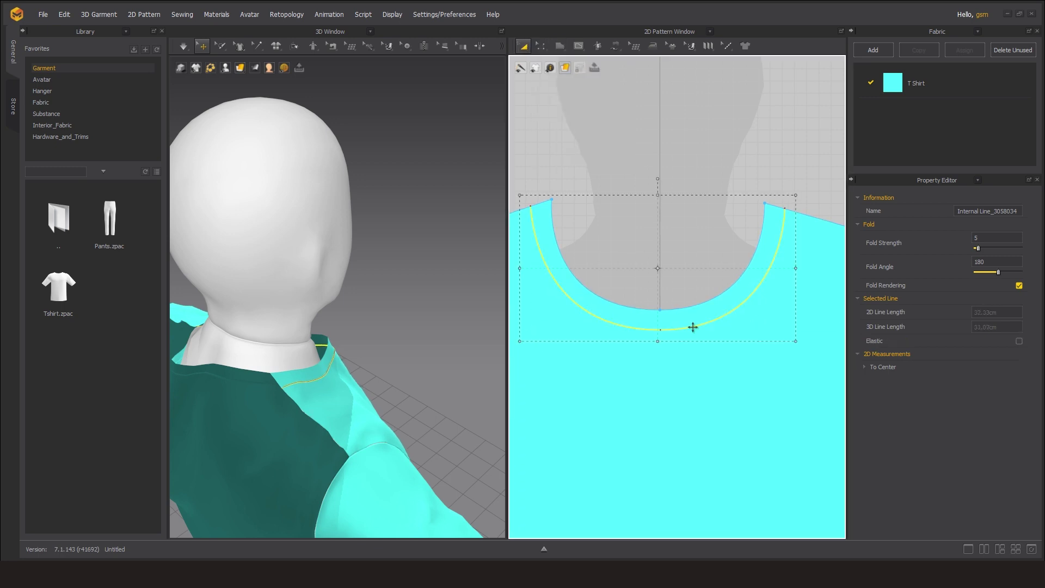
{"action": "left_click", "coordinate": [691, 325]}
{"action": "left_click", "coordinate": [716, 319]}
{"action": "right_click", "coordinate": [715, 319]}
{"action": "left_click", "coordinate": [732, 348]}
{"action": "right_click_drag", "start_coordinate": [427, 366], "coordinate": [313, 359]}
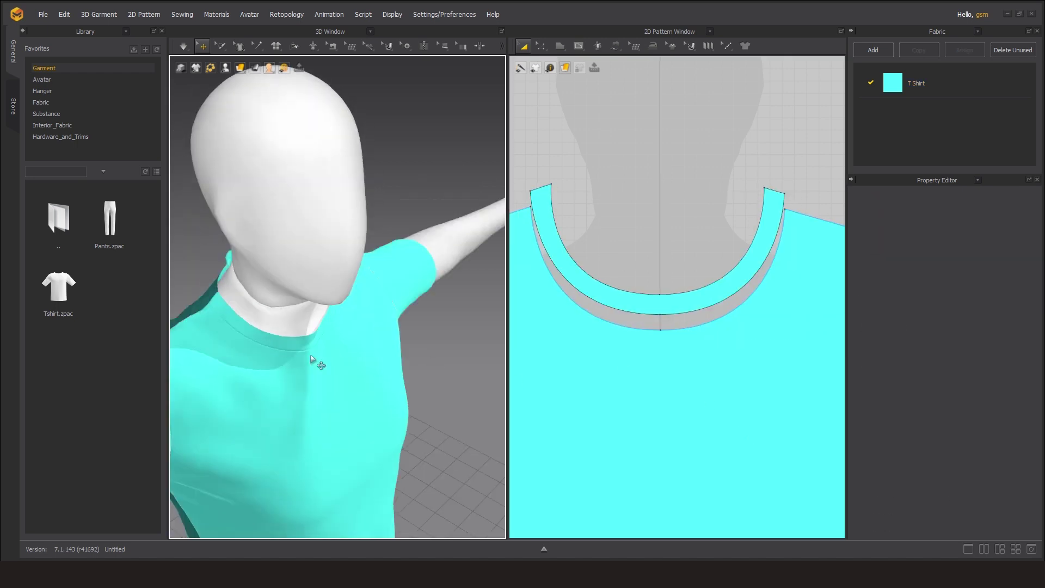
Add a Layer Clone (Under) of the first neckband
{"action": "left_click", "coordinate": [668, 307]}
{"action": "scroll", "coordinate": [702, 339], "scroll_direction": "down", "scroll_amount": 3}
{"action": "scroll", "coordinate": [726, 286], "scroll_direction": "down", "scroll_amount": 2}
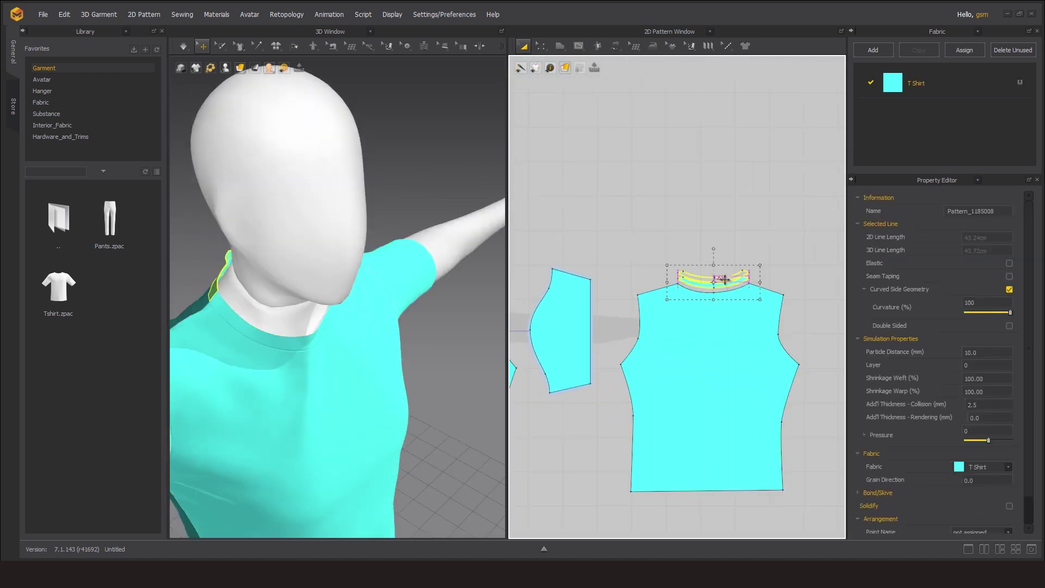
{"action": "scroll", "coordinate": [641, 319], "scroll_direction": "up", "scroll_amount": 5}
{"action": "left_click", "coordinate": [619, 306]}
{"action": "right_click", "coordinate": [623, 312]}
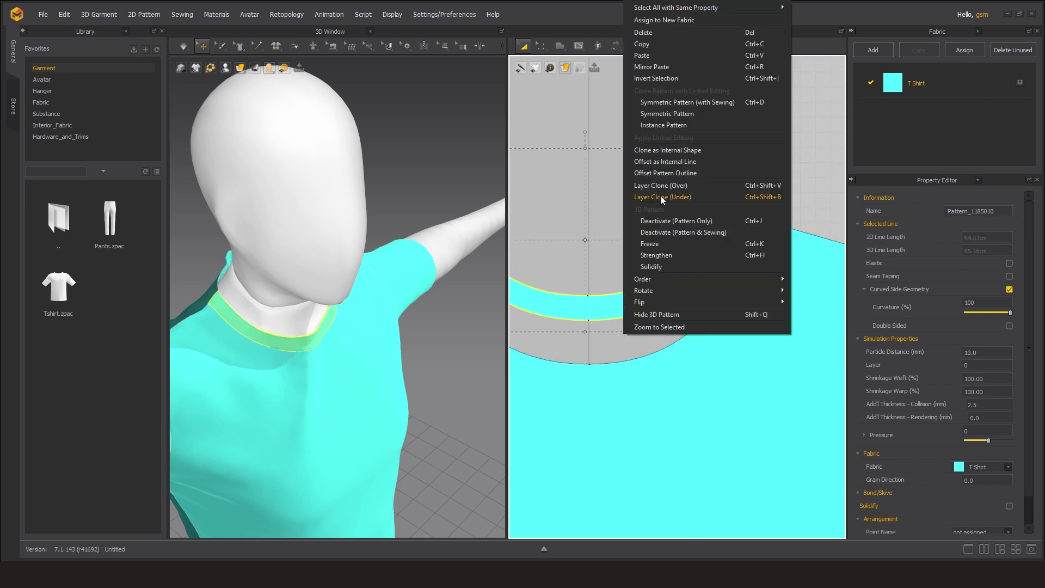
{"action": "left_click", "coordinate": [662, 197]}
Layer-clone the other neckband, place the copy and select the neckbands
{"action": "scroll", "coordinate": [652, 333], "scroll_direction": "down", "scroll_amount": 4}
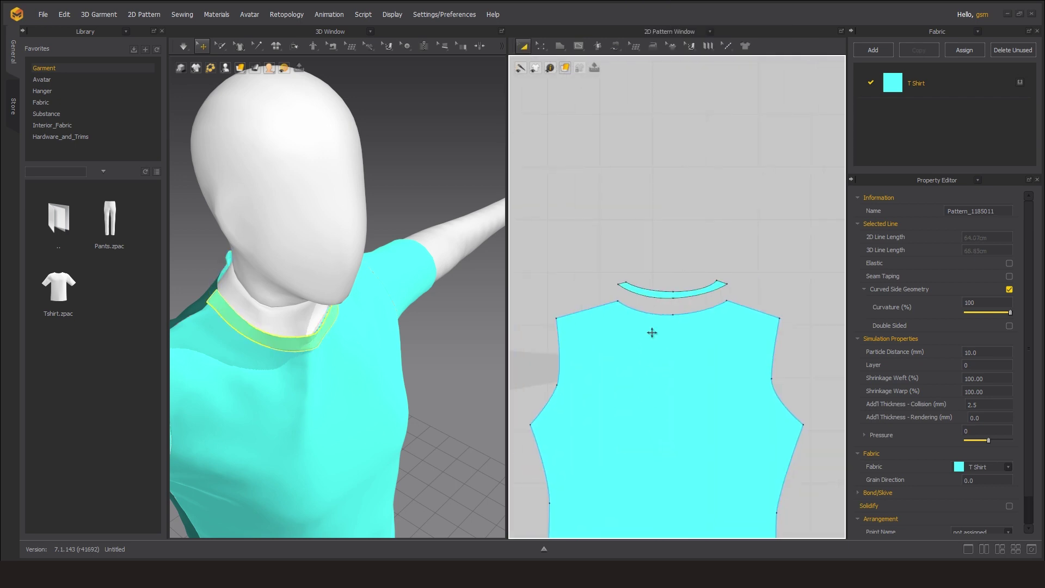
{"action": "right_click", "coordinate": [673, 290]}
{"action": "left_click", "coordinate": [733, 196]}
{"action": "left_click", "coordinate": [671, 273]}
{"action": "scroll", "coordinate": [653, 351], "scroll_direction": "down", "scroll_amount": 2}
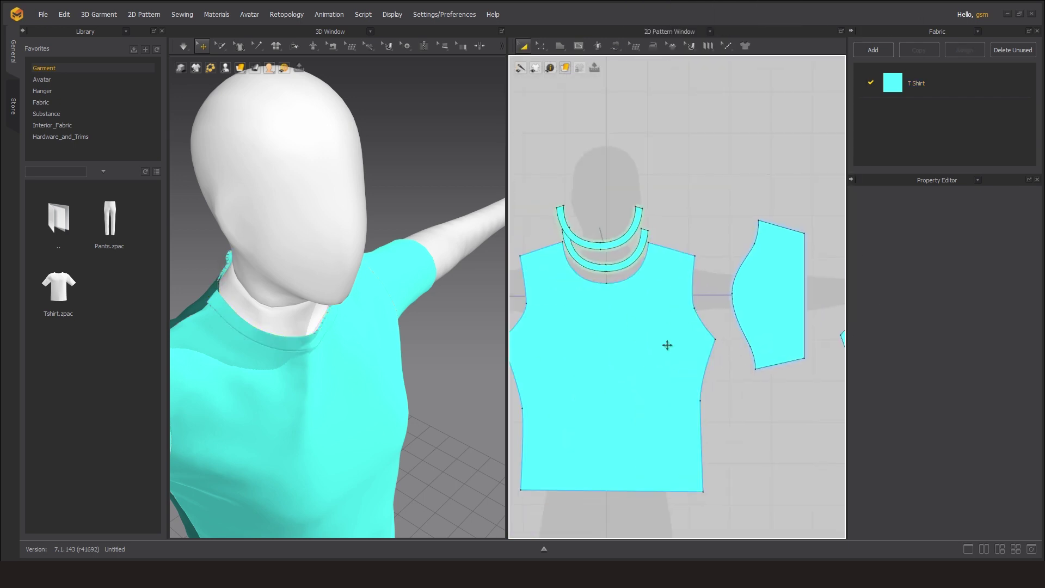
{"action": "right_click_drag", "start_coordinate": [668, 345], "coordinate": [707, 327]}
{"action": "mouse_move", "coordinate": [337, 272]}
{"action": "right_mouse_down"}
{"action": "mouse_move", "coordinate": [419, 384]}
{"action": "mouse_move", "coordinate": [384, 396]}
{"action": "right_mouse_up"}
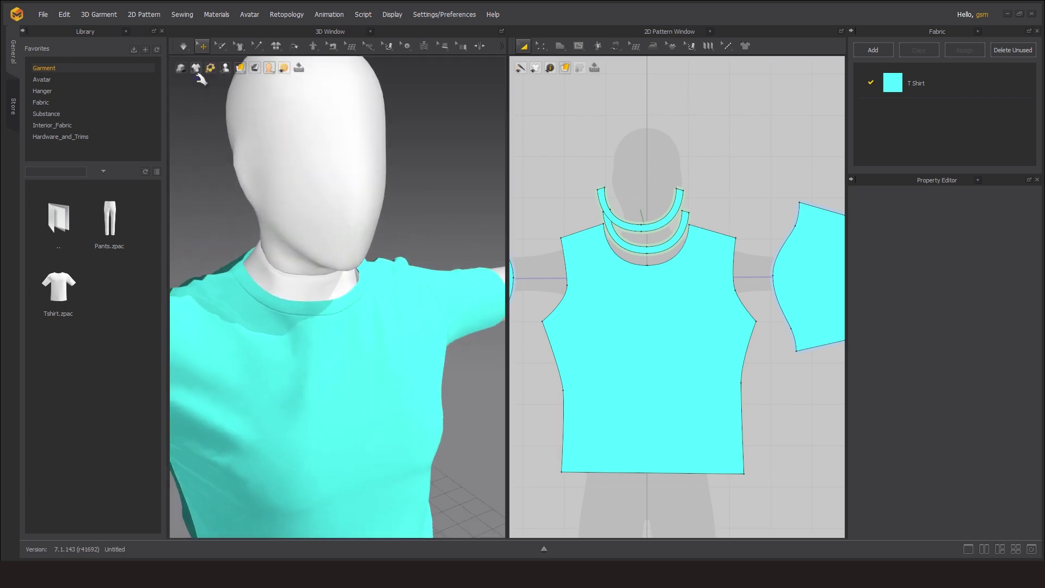
{"action": "left_click", "coordinate": [667, 217]}
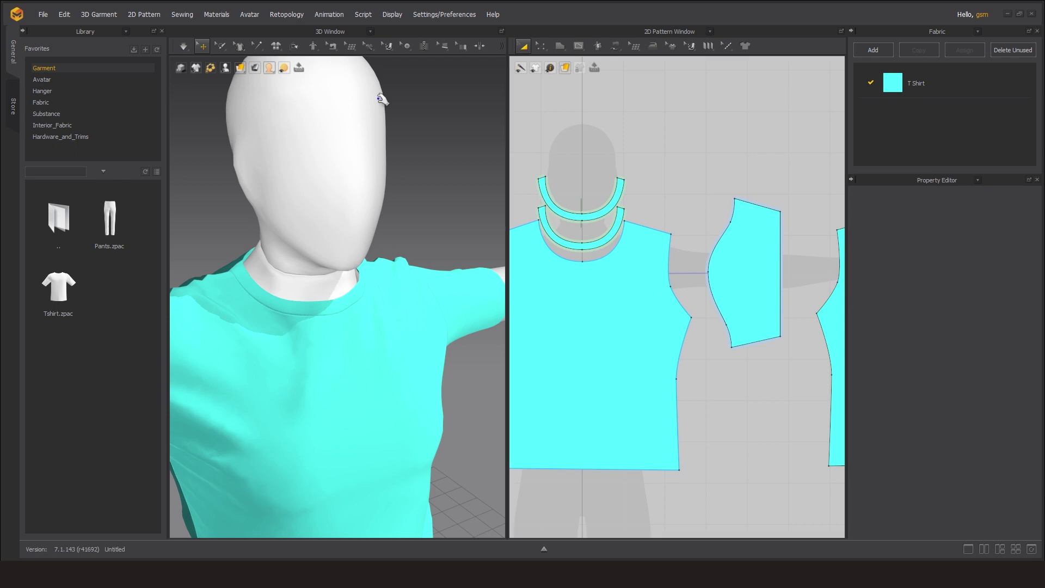
{"action": "left_click", "coordinate": [187, 46]}
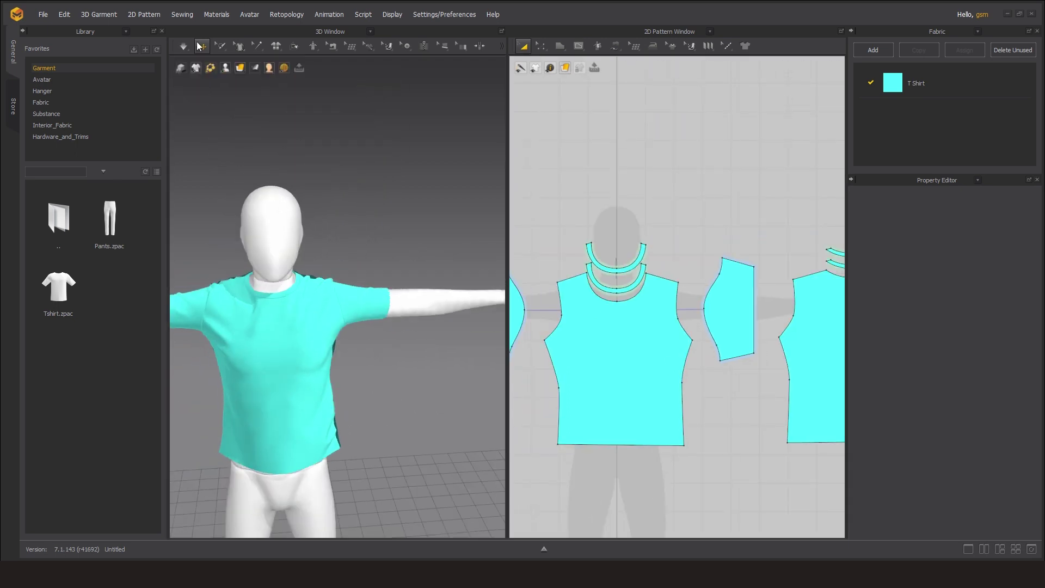
Briefly simulate the shirt, then select the sleeve's straight hem edge to check its length
{"action": "scroll", "coordinate": [664, 373], "scroll_direction": "up", "scroll_amount": 3}
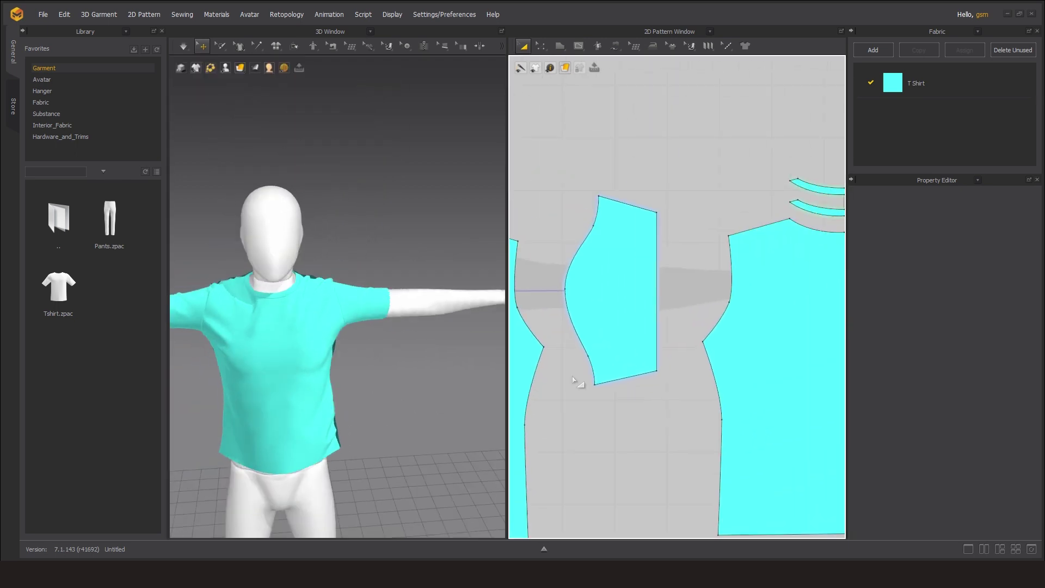
{"action": "right_click_drag", "start_coordinate": [337, 359], "coordinate": [258, 356]}
{"action": "key", "text": "2"}
{"action": "key", "text": "z"}
{"action": "left_click", "coordinate": [657, 327]}
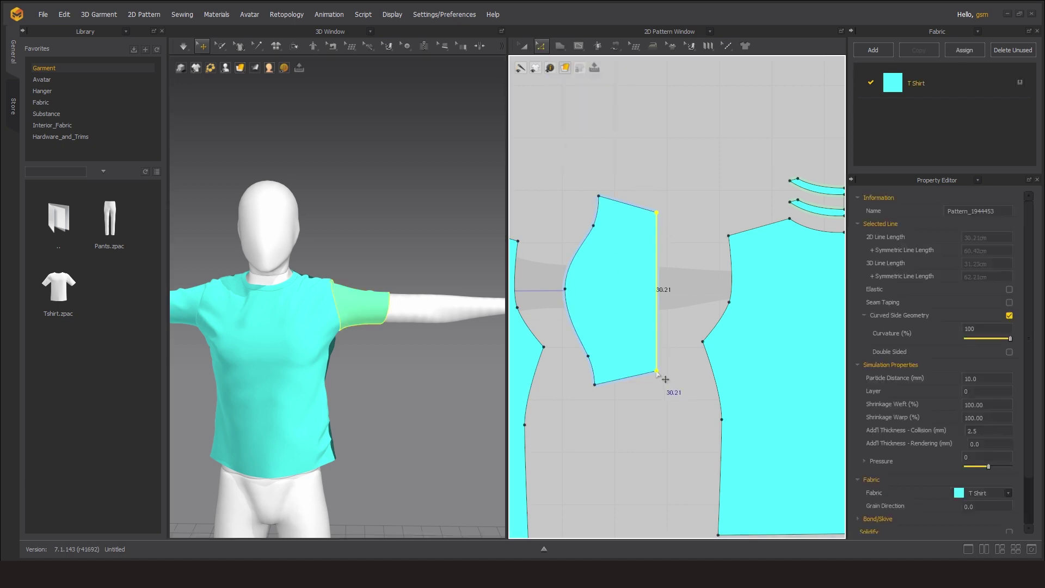
{"action": "left_click", "coordinate": [184, 46]}
{"action": "left_click", "coordinate": [218, 72]}
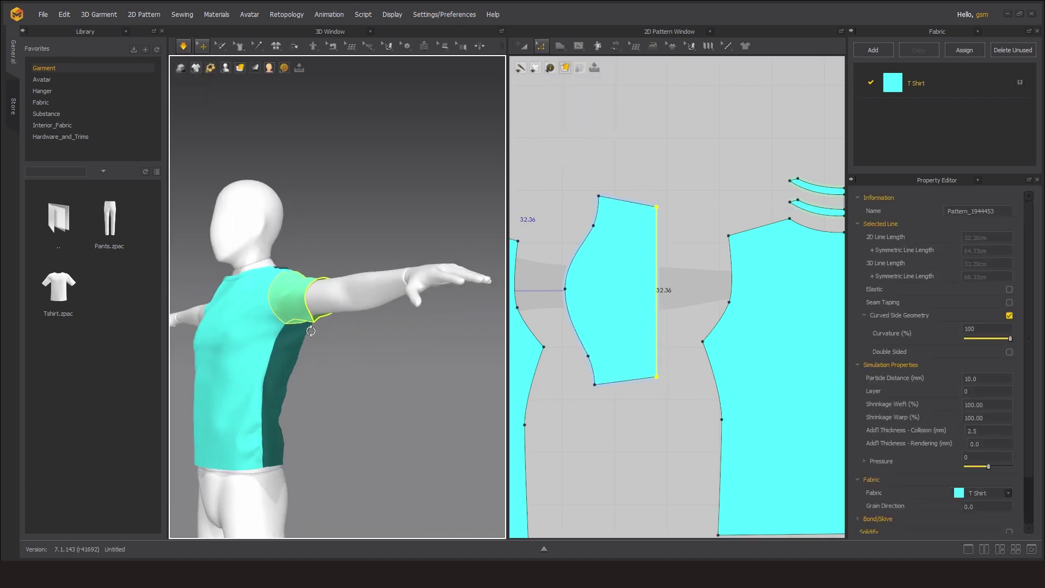
{"action": "key", "text": "space"}
{"action": "left_click", "coordinate": [656, 393]}
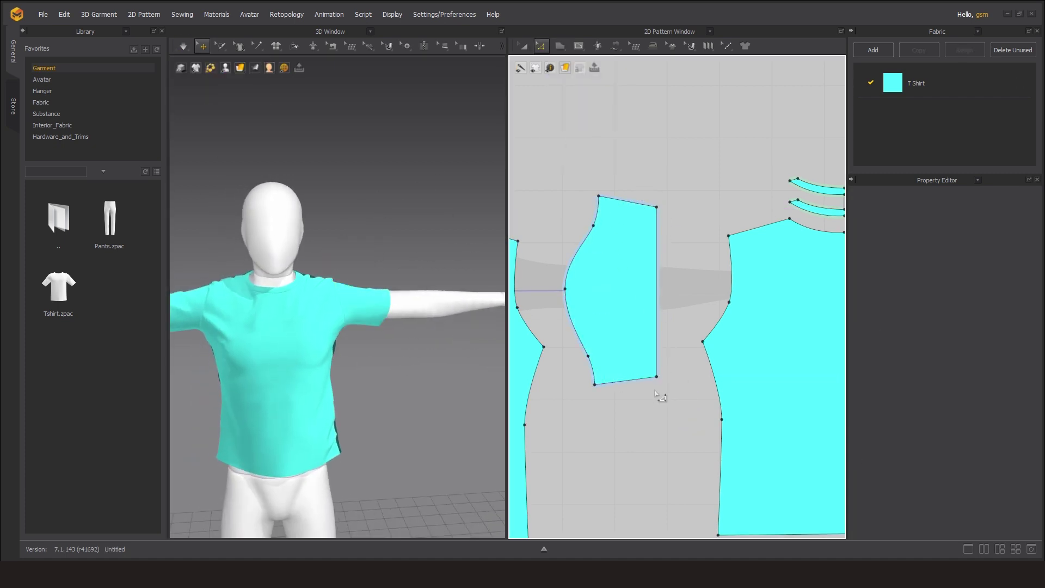
{"action": "left_click", "coordinate": [657, 295]}
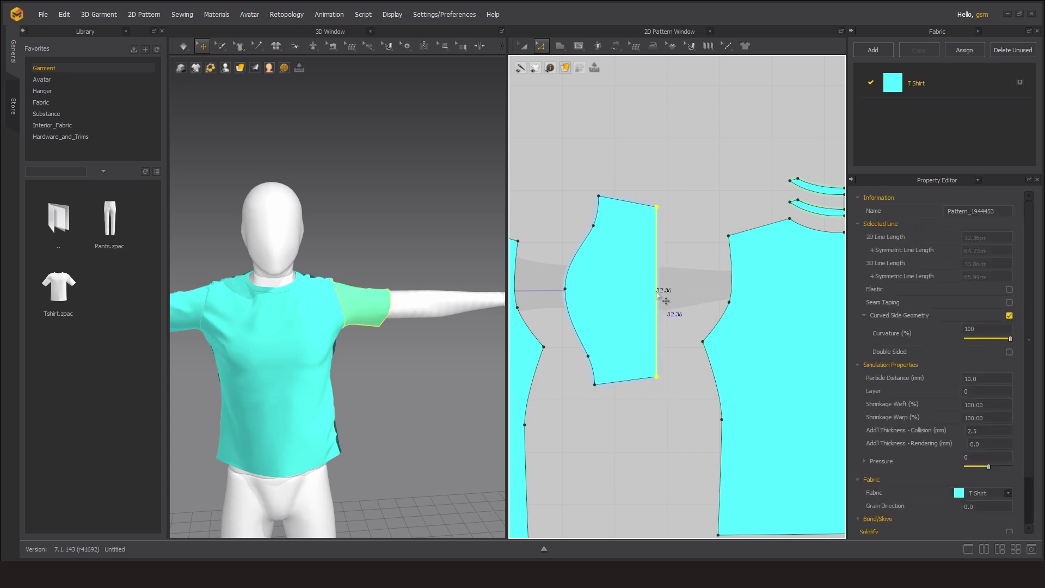
Draw an internal line parallel to the sleeve hem and cut the sleeve along it
{"action": "key", "text": "s"}
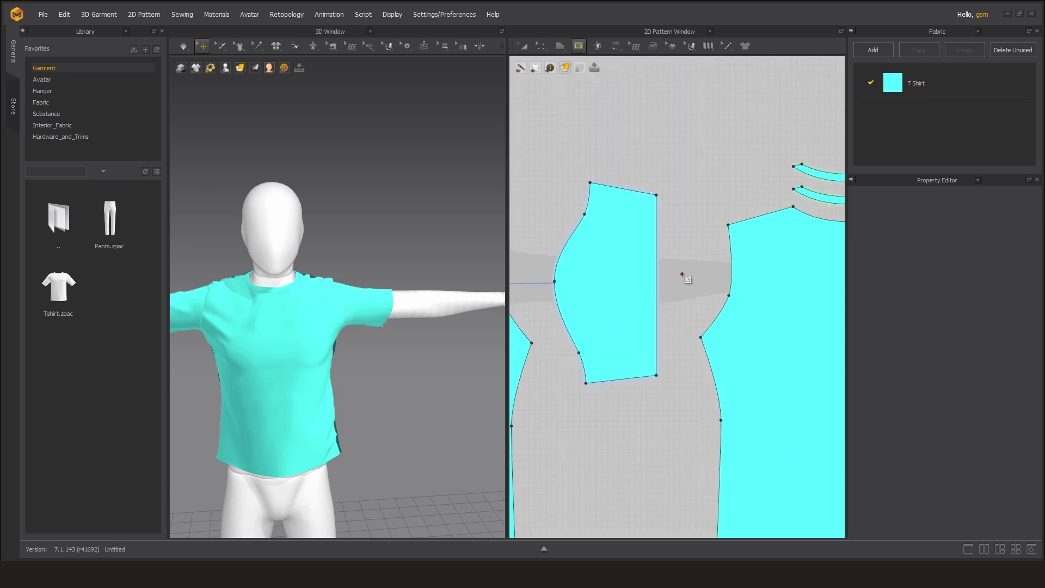
{"action": "scroll", "coordinate": [672, 305], "scroll_direction": "up", "scroll_amount": 3}
{"action": "left_click", "coordinate": [633, 438]}
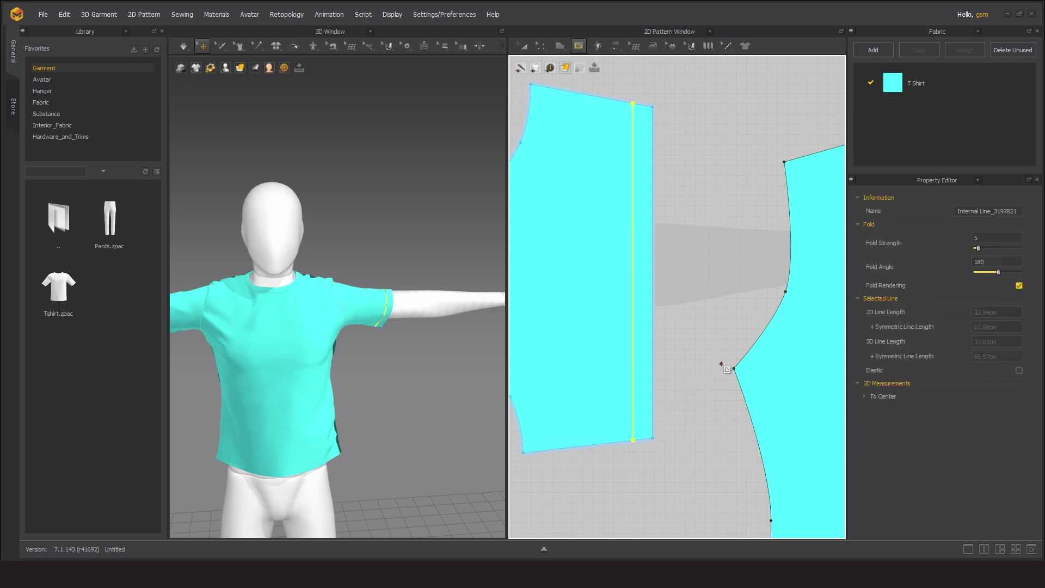
{"action": "right_click", "coordinate": [629, 305]}
{"action": "left_click", "coordinate": [671, 409]}
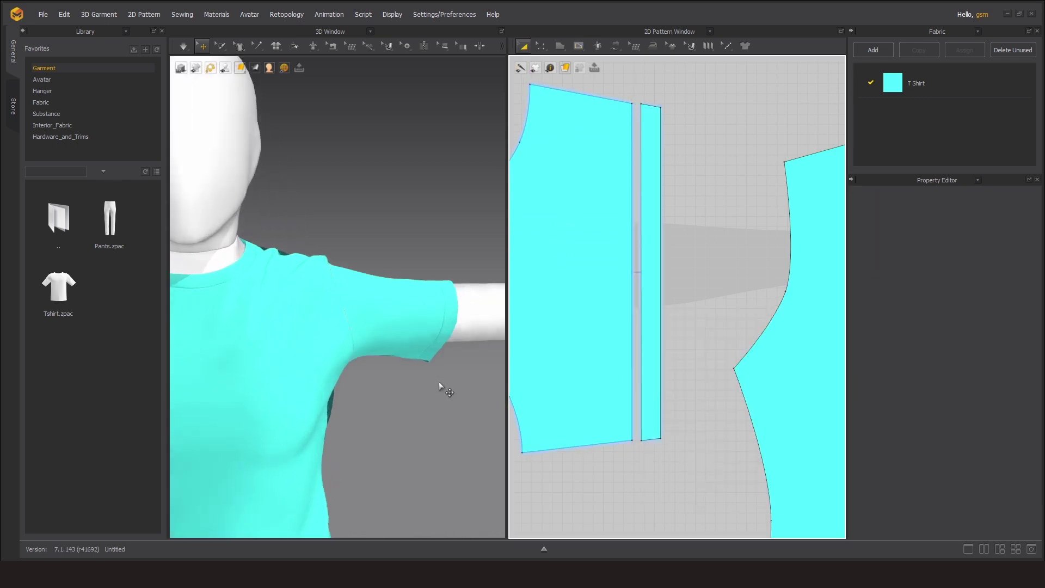
Layer-clone the narrow sleeve strip and place the copy beside the original
{"action": "scroll", "coordinate": [622, 466], "scroll_direction": "up", "scroll_amount": 3}
{"action": "scroll", "coordinate": [620, 465], "scroll_direction": "down", "scroll_amount": 3}
{"action": "left_click", "coordinate": [597, 328]}
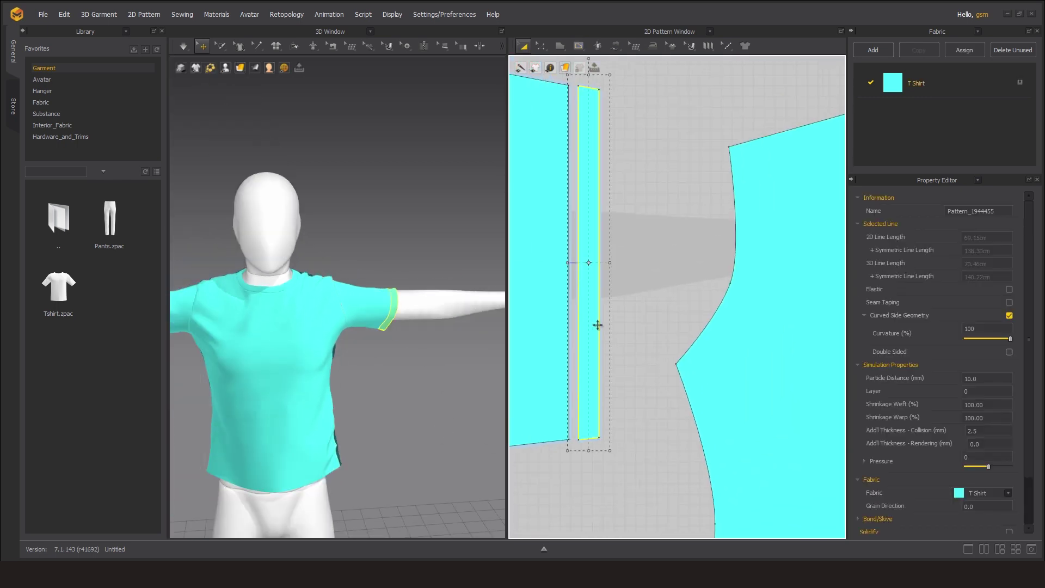
{"action": "right_click", "coordinate": [597, 325]}
{"action": "left_click", "coordinate": [638, 101]}
{"action": "left_click", "coordinate": [625, 263]}
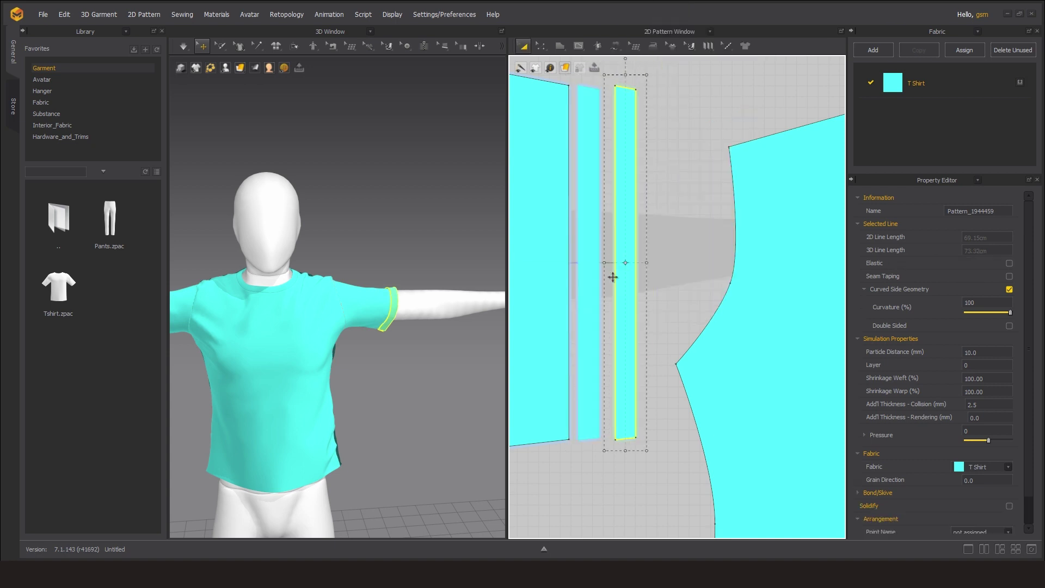
{"action": "scroll", "coordinate": [442, 366], "scroll_direction": "up", "scroll_amount": 3}
{"action": "scroll", "coordinate": [332, 407], "scroll_direction": "up", "scroll_amount": 2}
{"action": "scroll", "coordinate": [332, 407], "scroll_direction": "down", "scroll_amount": 3}
{"action": "scroll", "coordinate": [312, 331], "scroll_direction": "up", "scroll_amount": 3}
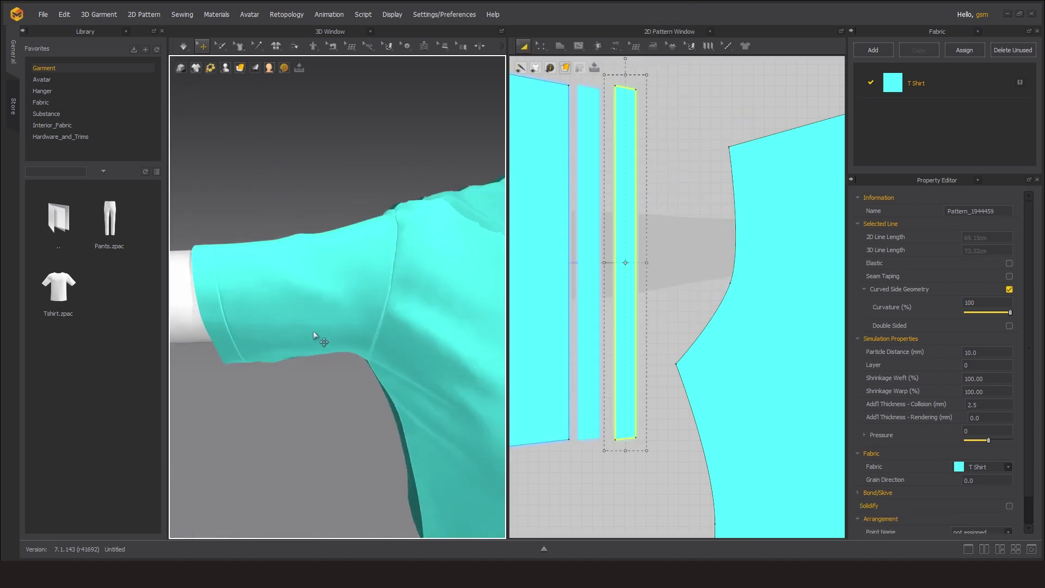
{"action": "scroll", "coordinate": [560, 397], "scroll_direction": "up", "scroll_amount": 2}
{"action": "scroll", "coordinate": [635, 338], "scroll_direction": "up", "scroll_amount": 3}
{"action": "scroll", "coordinate": [636, 327], "scroll_direction": "up", "scroll_amount": 2}
Place another layered copy of the strip and orbit to inspect the sleeve cuff
{"action": "right_click", "coordinate": [697, 296]}
{"action": "left_click", "coordinate": [737, 102]}
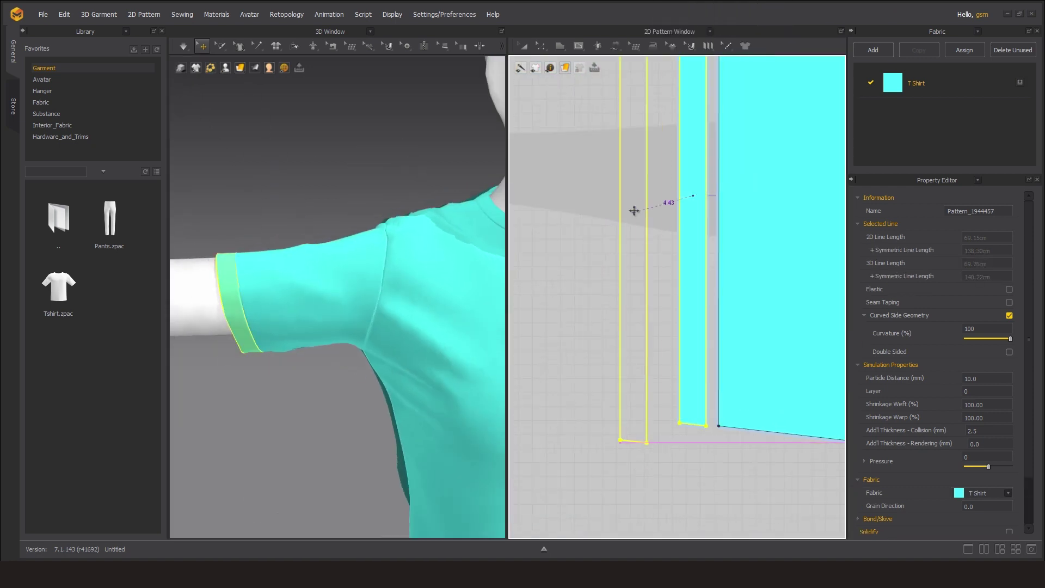
{"action": "left_click", "coordinate": [648, 218]}
{"action": "scroll", "coordinate": [425, 355], "scroll_direction": "up", "scroll_amount": 3}
{"action": "scroll", "coordinate": [422, 356], "scroll_direction": "up", "scroll_amount": 2}
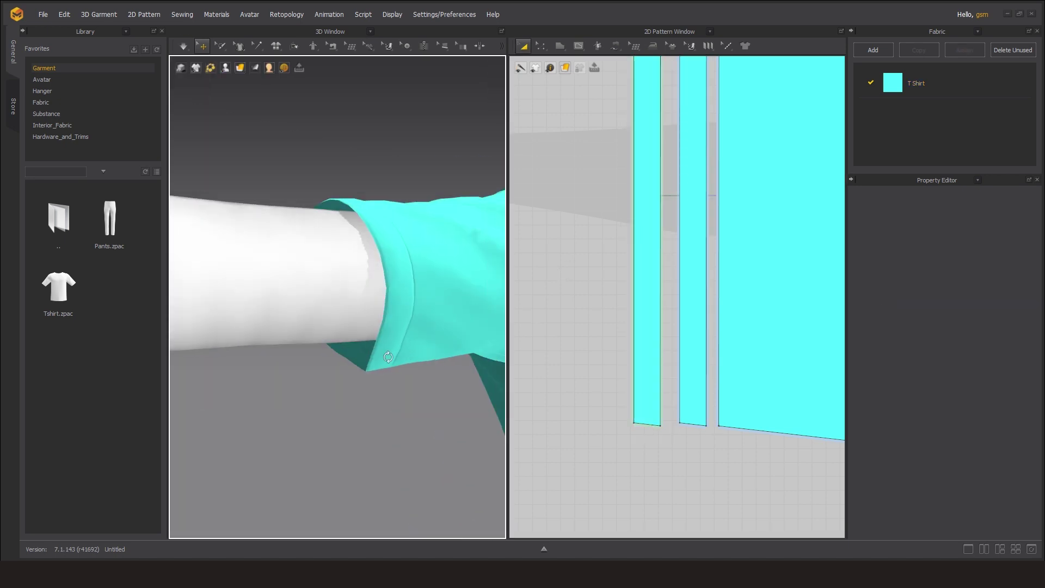
{"action": "right_click_drag", "start_coordinate": [422, 357], "coordinate": [397, 366]}
{"action": "scroll", "coordinate": [396, 367], "scroll_direction": "down", "scroll_amount": 3}
{"action": "scroll", "coordinate": [389, 367], "scroll_direction": "down", "scroll_amount": 5}
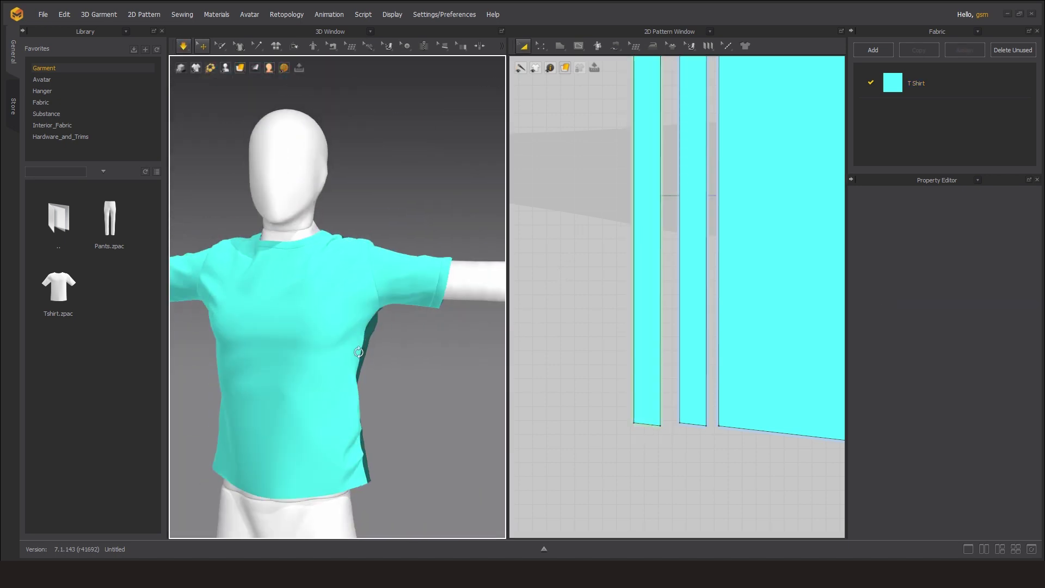
{"action": "scroll", "coordinate": [373, 315], "scroll_direction": "up", "scroll_amount": 1}
{"action": "scroll", "coordinate": [381, 361], "scroll_direction": "up", "scroll_amount": 2}
{"action": "scroll", "coordinate": [379, 361], "scroll_direction": "down", "scroll_amount": 3}
{"action": "scroll", "coordinate": [408, 366], "scroll_direction": "down", "scroll_amount": 3}
{"action": "scroll", "coordinate": [615, 401], "scroll_direction": "down", "scroll_amount": 2}
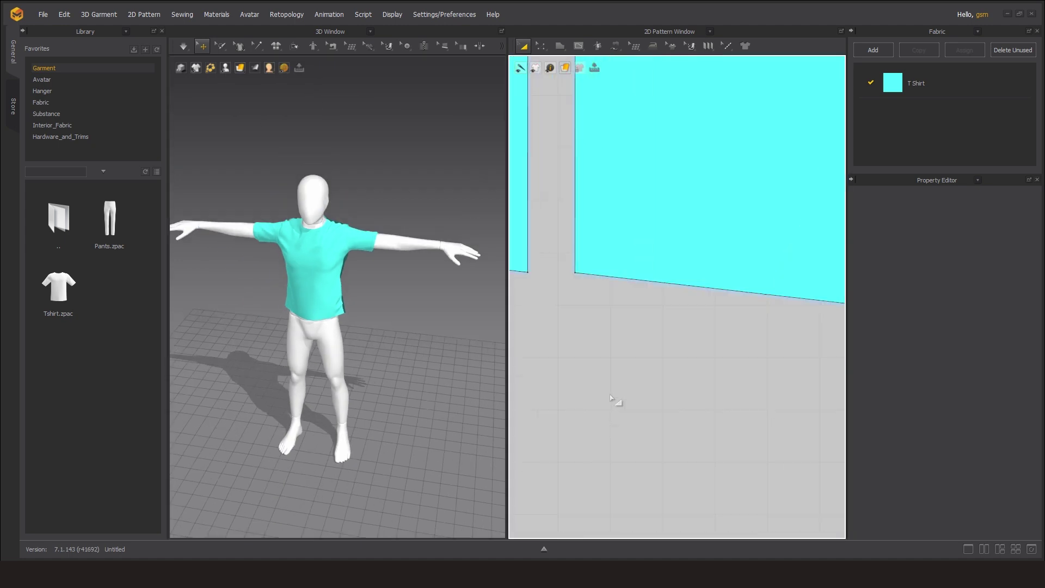
{"action": "scroll", "coordinate": [644, 361], "scroll_direction": "down", "scroll_amount": 4}
{"action": "scroll", "coordinate": [695, 375], "scroll_direction": "down", "scroll_amount": 2}
{"action": "left_click", "coordinate": [540, 45]}
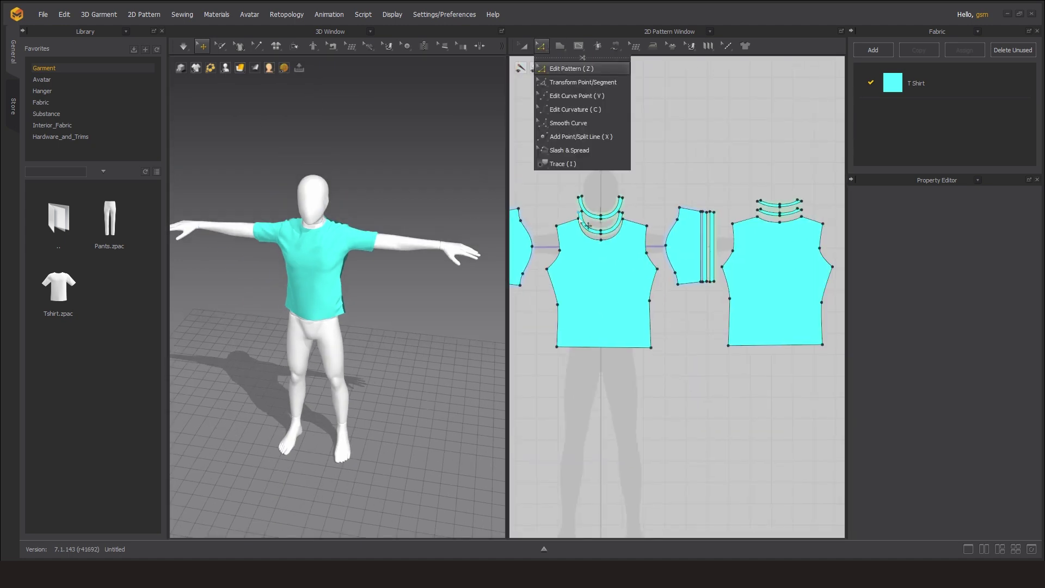
Adjust the bottom corner points of the front and back body pieces
{"action": "left_click", "coordinate": [620, 347]}
{"action": "scroll", "coordinate": [708, 375], "scroll_direction": "up", "scroll_amount": 2}
{"action": "scroll", "coordinate": [626, 370], "scroll_direction": "up", "scroll_amount": 2}
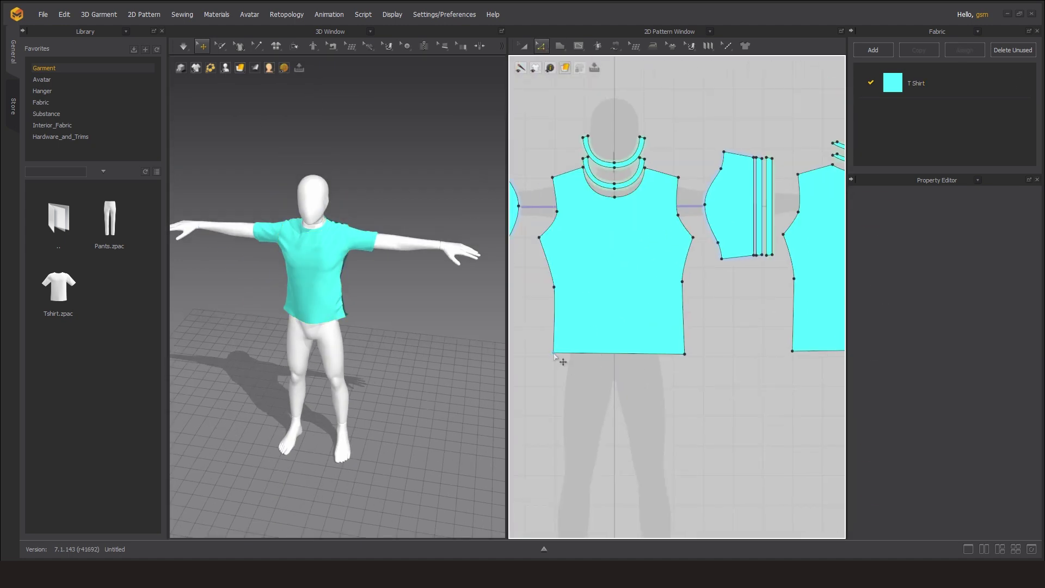
{"action": "left_click_drag", "start_coordinate": [553, 352], "coordinate": [552, 355]}
{"action": "middle_click_drag", "start_coordinate": [677, 422], "coordinate": [535, 406]}
{"action": "left_click", "coordinate": [783, 333]}
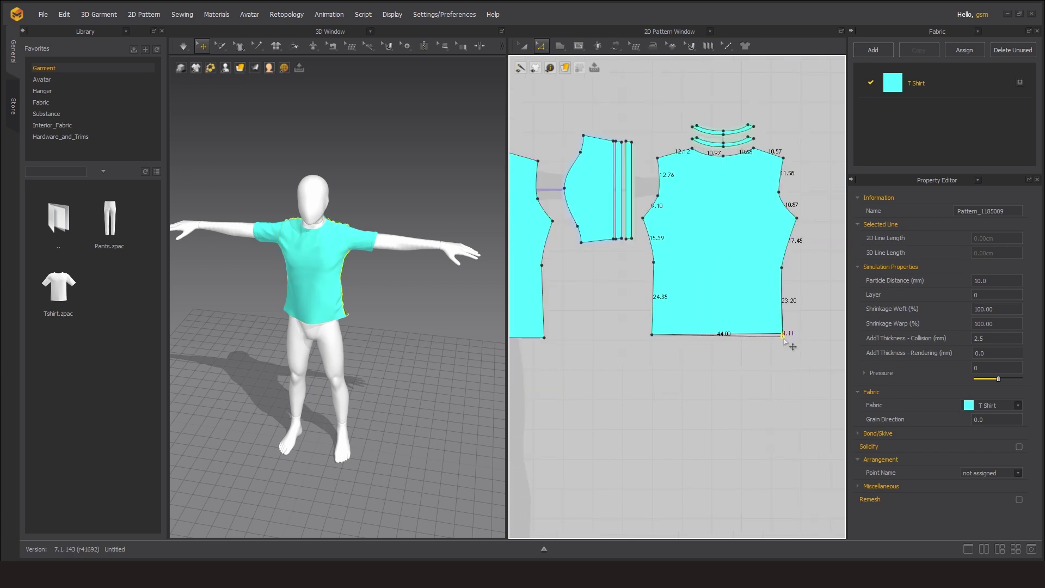
{"action": "scroll", "coordinate": [792, 366], "scroll_direction": "up", "scroll_amount": 3}
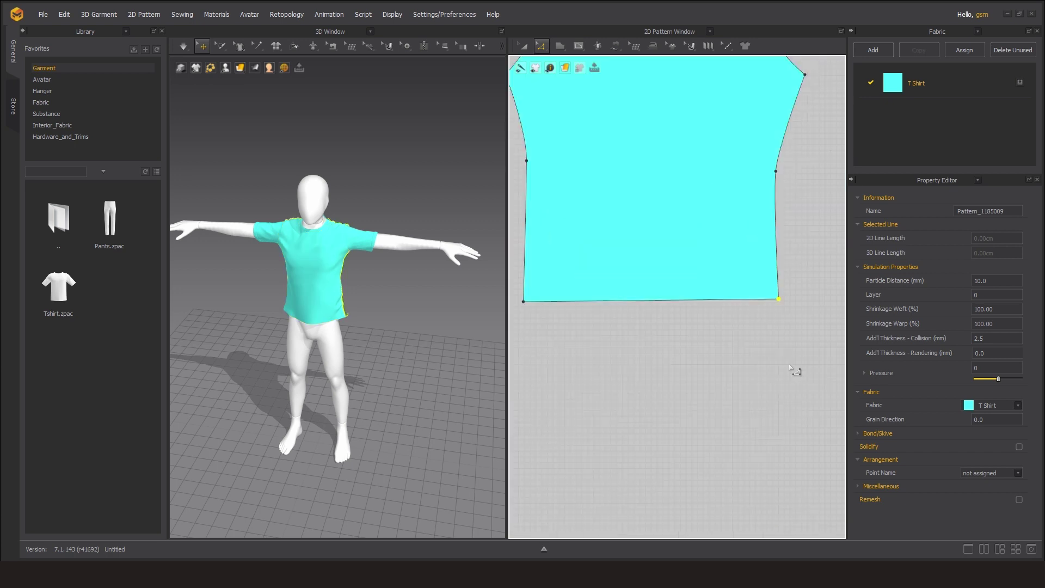
{"action": "scroll", "coordinate": [795, 370], "scroll_direction": "down", "scroll_amount": 1}
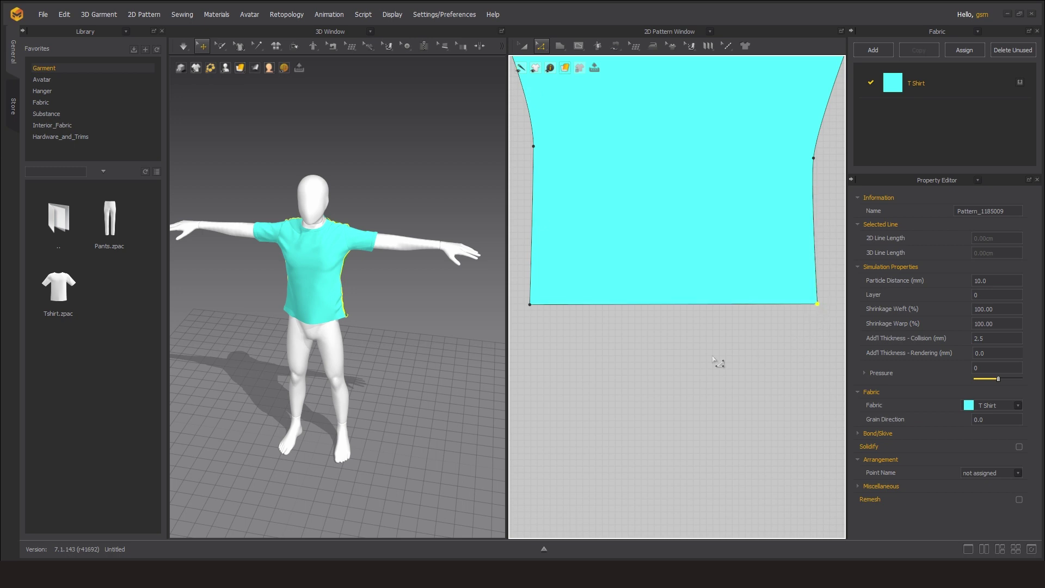
Draw straight internal lines across the body piece just above the hem
{"action": "left_click", "coordinate": [579, 46]}
{"action": "left_click", "coordinate": [604, 70]}
{"action": "left_click", "coordinate": [530, 289]}
{"action": "key", "text": "Return"}
{"action": "key", "text": "a"}
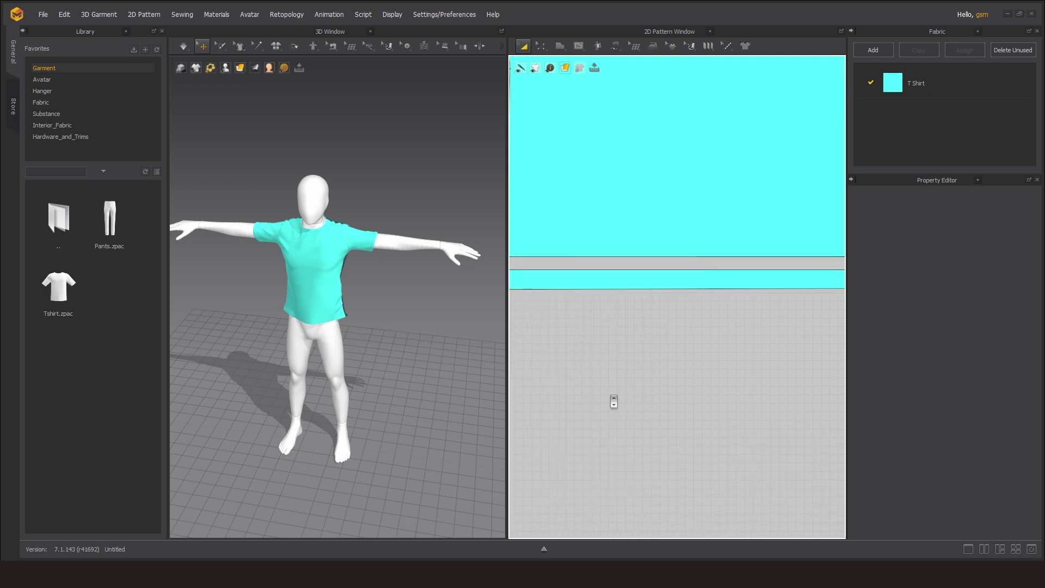
{"action": "scroll", "coordinate": [613, 401], "scroll_direction": "up", "scroll_amount": 5}
{"action": "scroll", "coordinate": [778, 376], "scroll_direction": "down", "scroll_amount": 5}
{"action": "scroll", "coordinate": [607, 396], "scroll_direction": "up", "scroll_amount": 2}
{"action": "scroll", "coordinate": [604, 381], "scroll_direction": "down", "scroll_amount": 2}
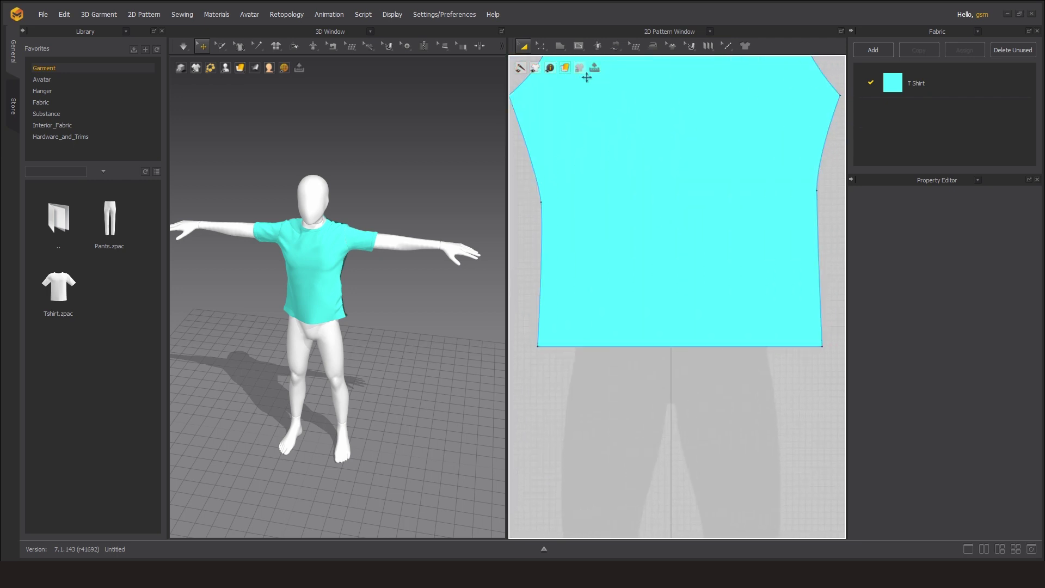
{"action": "left_click", "coordinate": [579, 46]}
{"action": "left_click", "coordinate": [539, 334]}
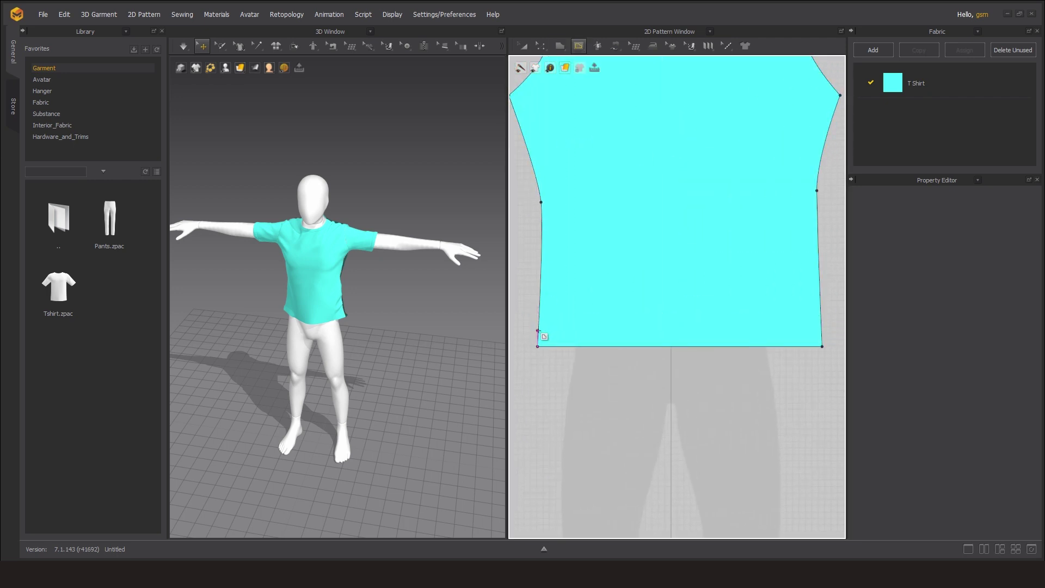
Finish the front hem line and cut the hem band off the front body
{"action": "key", "text": "Return"}
{"action": "key", "text": "a"}
{"action": "left_click", "coordinate": [679, 330]}
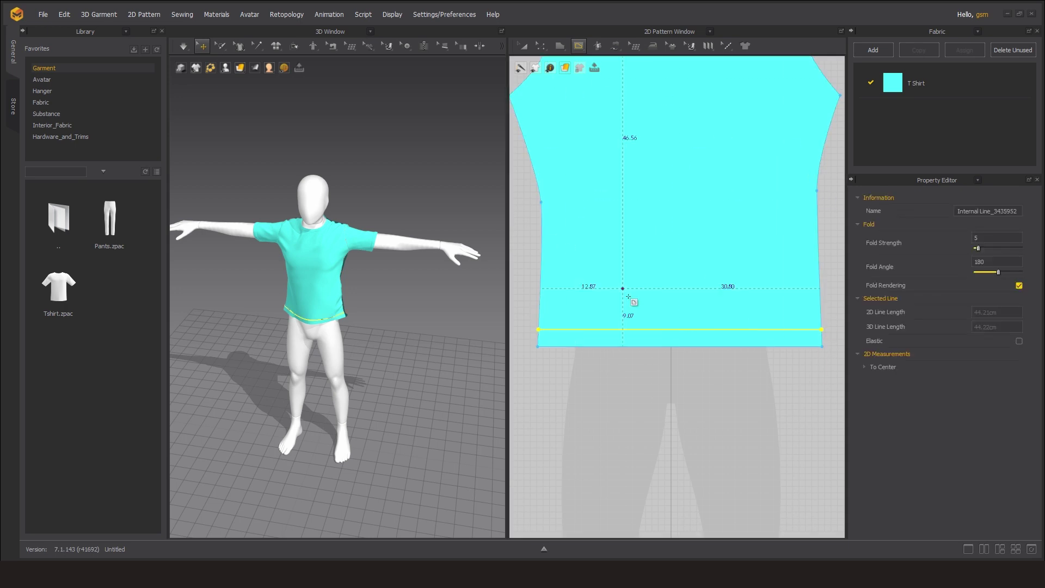
{"action": "right_click", "coordinate": [702, 330]}
{"action": "left_click", "coordinate": [732, 430]}
{"action": "scroll", "coordinate": [414, 370], "scroll_direction": "up", "scroll_amount": 3}
{"action": "mouse_move", "coordinate": [430, 389]}
{"action": "right_mouse_down"}
{"action": "mouse_move", "coordinate": [287, 316]}
{"action": "mouse_move", "coordinate": [414, 305]}
{"action": "right_mouse_up"}
{"action": "scroll", "coordinate": [704, 366], "scroll_direction": "down", "scroll_amount": 3}
{"action": "scroll", "coordinate": [716, 345], "scroll_direction": "up", "scroll_amount": 3}
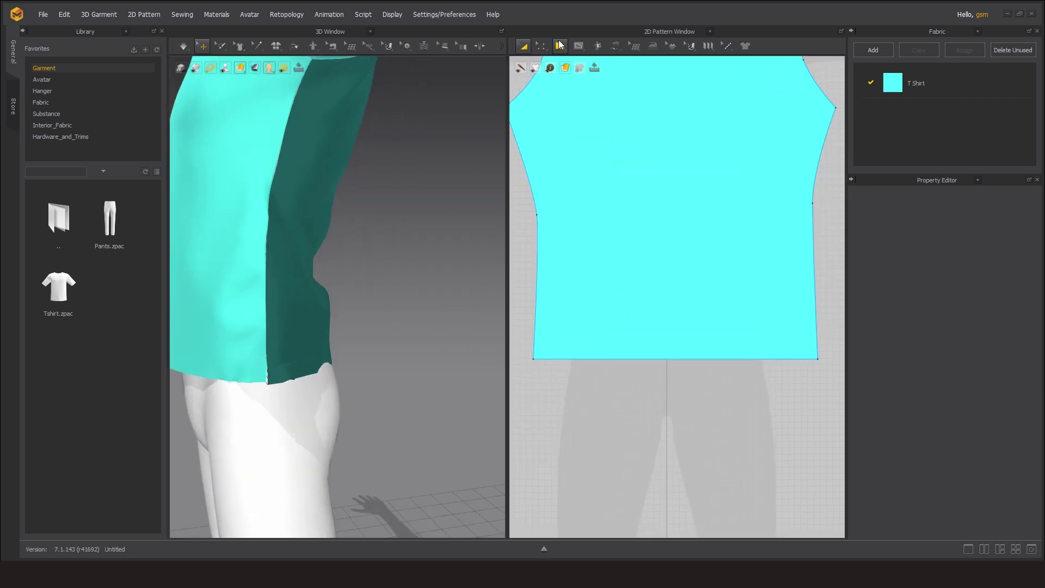
Draw a hem line across the back body and cut off its hem band
{"action": "left_click", "coordinate": [579, 46]}
{"action": "scroll", "coordinate": [707, 349], "scroll_direction": "up", "scroll_amount": 2}
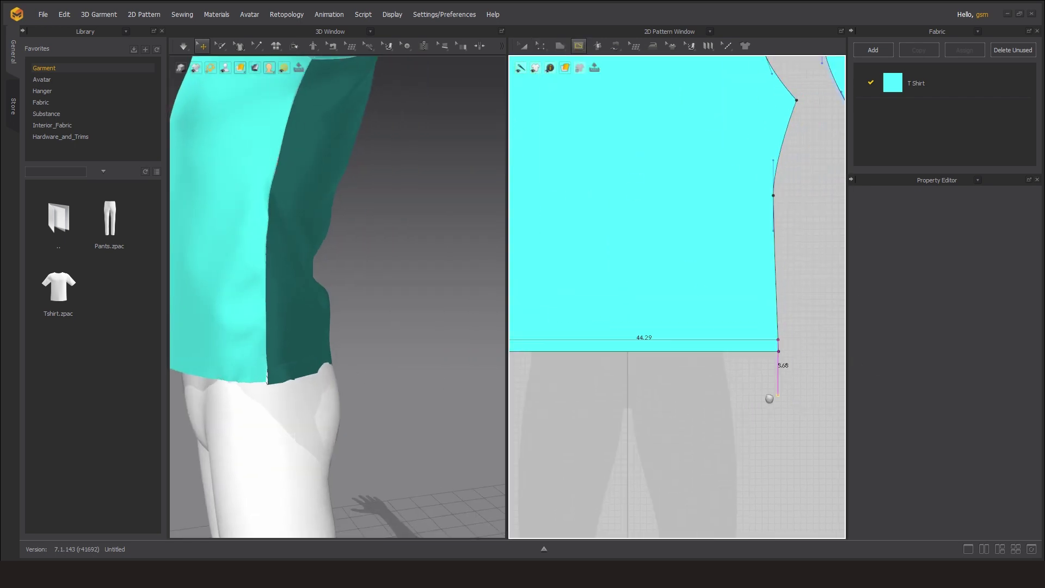
{"action": "scroll", "coordinate": [762, 395], "scroll_direction": "down", "scroll_amount": 3}
{"action": "scroll", "coordinate": [553, 331], "scroll_direction": "up", "scroll_amount": 2}
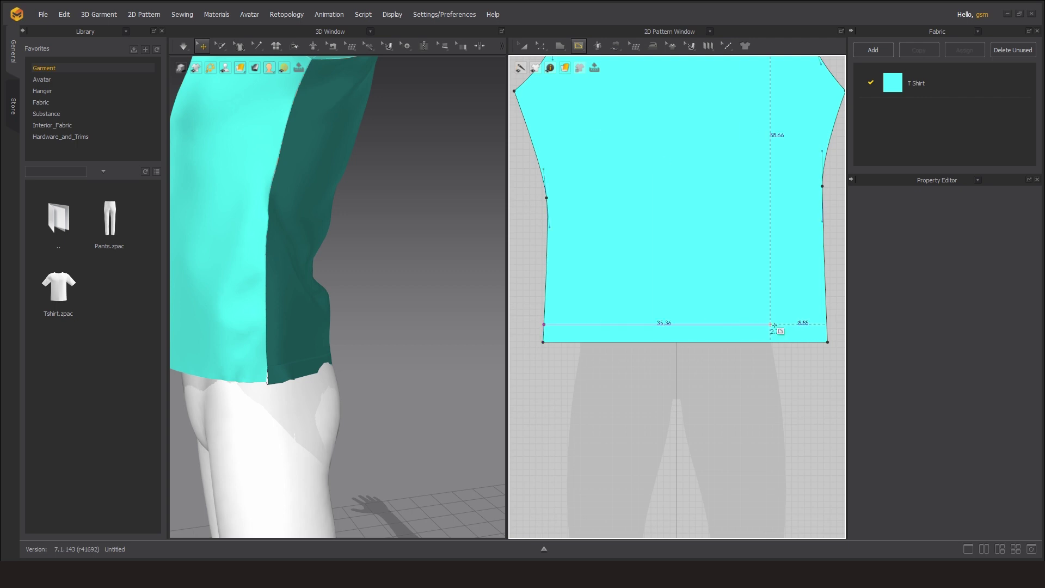
{"action": "scroll", "coordinate": [660, 362], "scroll_direction": "down", "scroll_amount": 3}
{"action": "scroll", "coordinate": [606, 366], "scroll_direction": "up", "scroll_amount": 3}
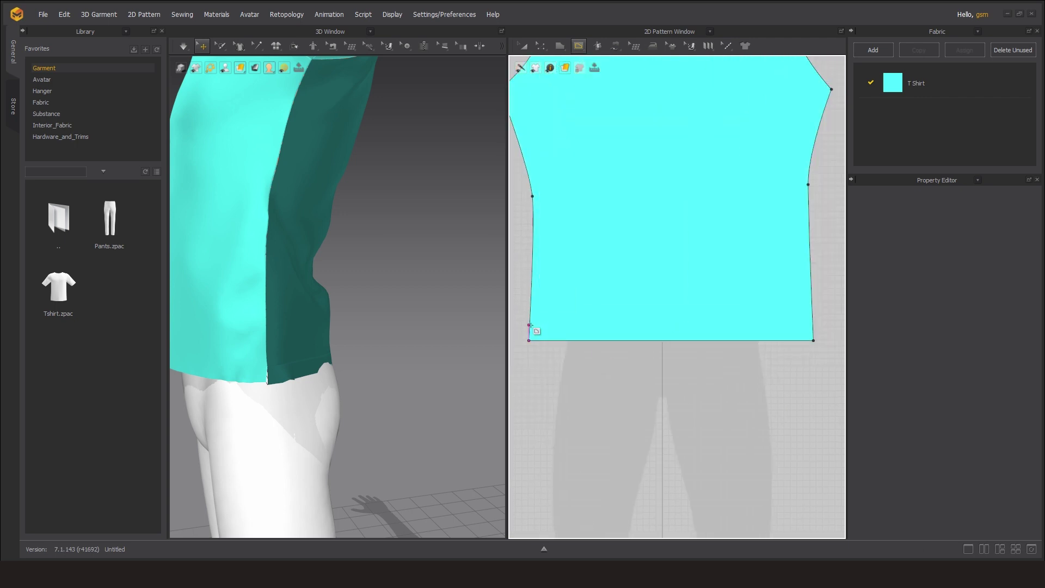
{"action": "left_click", "coordinate": [814, 324]}
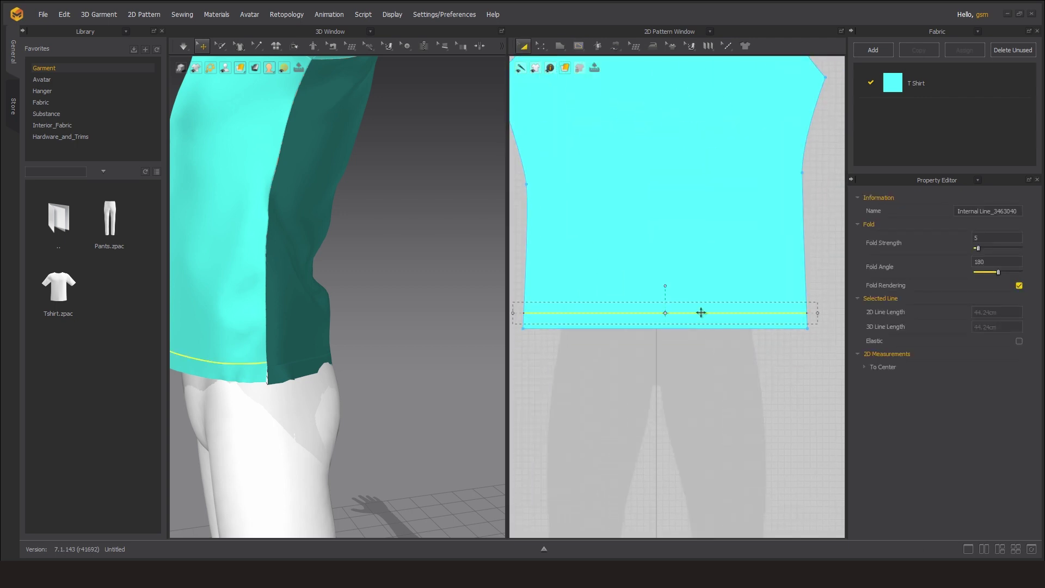
{"action": "right_click", "coordinate": [700, 312]}
{"action": "left_click", "coordinate": [684, 332]}
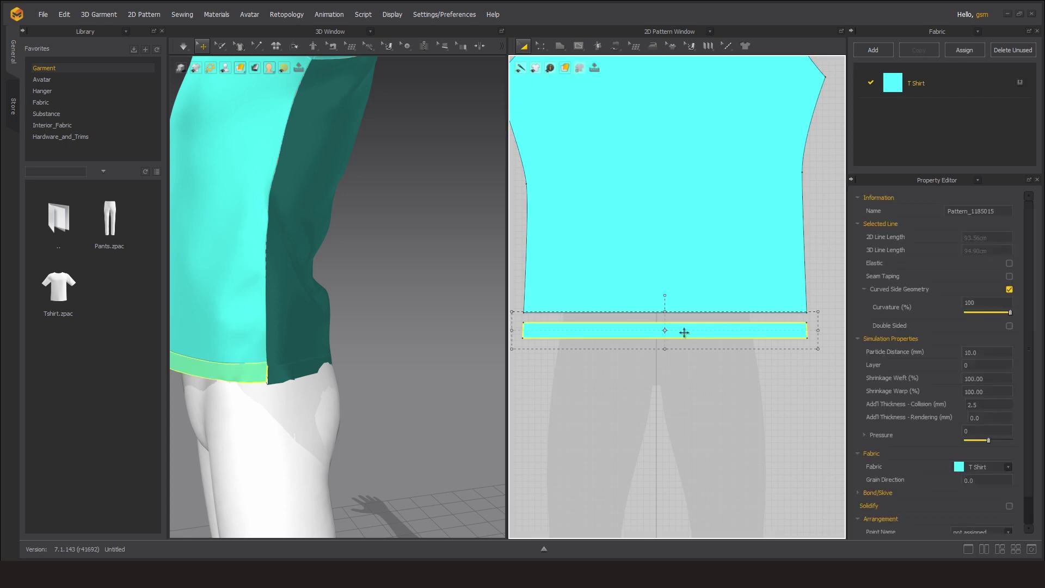
Layer-clone the hem band below the hem and orbit to check the doubled band
{"action": "right_click", "coordinate": [696, 331]}
{"action": "left_click", "coordinate": [738, 185]}
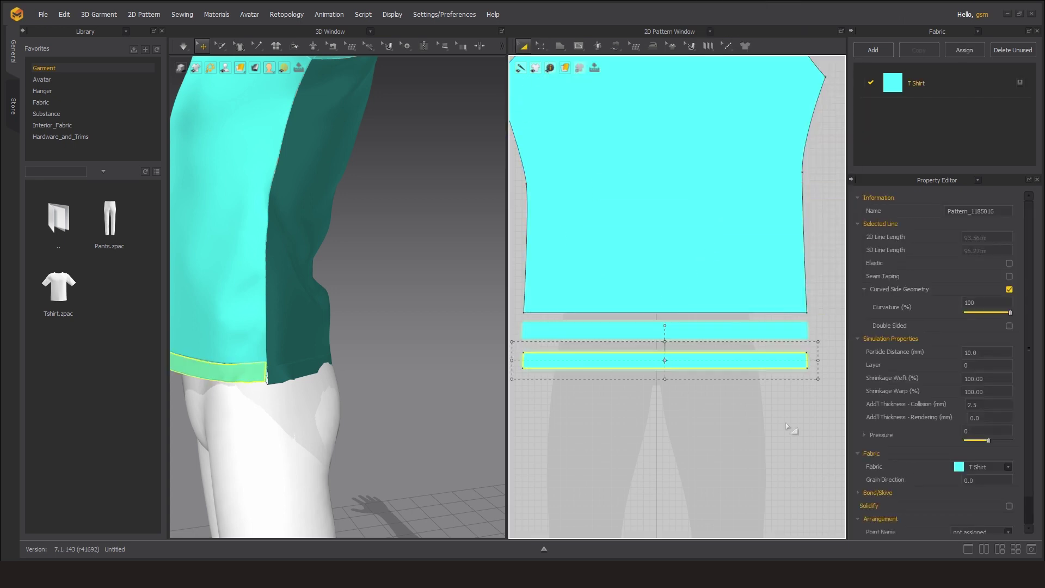
{"action": "right_click", "coordinate": [748, 321]}
{"action": "left_click", "coordinate": [784, 185]}
{"action": "left_click", "coordinate": [716, 348]}
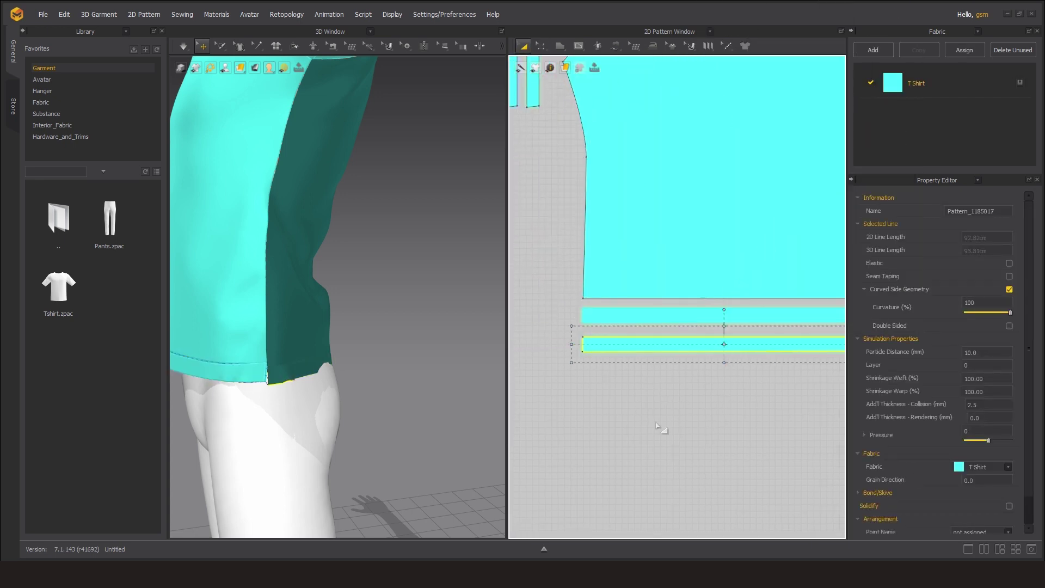
{"action": "left_click", "coordinate": [603, 392]}
{"action": "scroll", "coordinate": [603, 393], "scroll_direction": "down", "scroll_amount": 3}
{"action": "scroll", "coordinate": [699, 400], "scroll_direction": "down", "scroll_amount": 3}
{"action": "mouse_move", "coordinate": [401, 329]}
{"action": "right_mouse_down"}
{"action": "mouse_move", "coordinate": [409, 233]}
{"action": "mouse_move", "coordinate": [345, 331]}
{"action": "mouse_move", "coordinate": [403, 344]}
{"action": "right_mouse_up"}
{"action": "scroll", "coordinate": [400, 340], "scroll_direction": "down", "scroll_amount": 4}
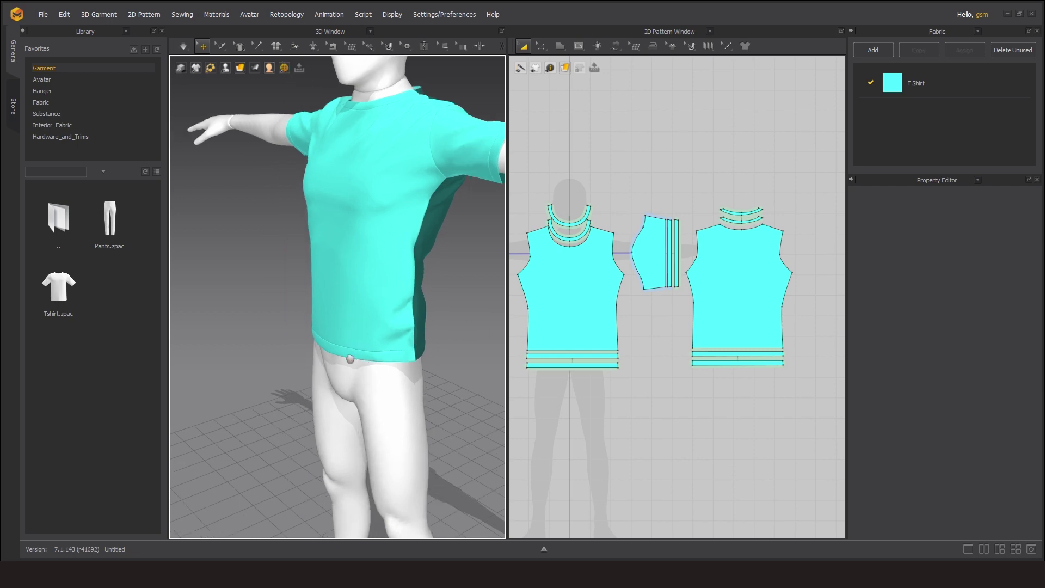
Orbit the 3D view to inspect the collar band and back hem band on the shirt
{"action": "right_click_drag", "start_coordinate": [401, 345], "coordinate": [362, 343]}
{"action": "scroll", "coordinate": [408, 402], "scroll_direction": "up", "scroll_amount": 3}
{"action": "right_click_drag", "start_coordinate": [408, 402], "coordinate": [225, 368]}
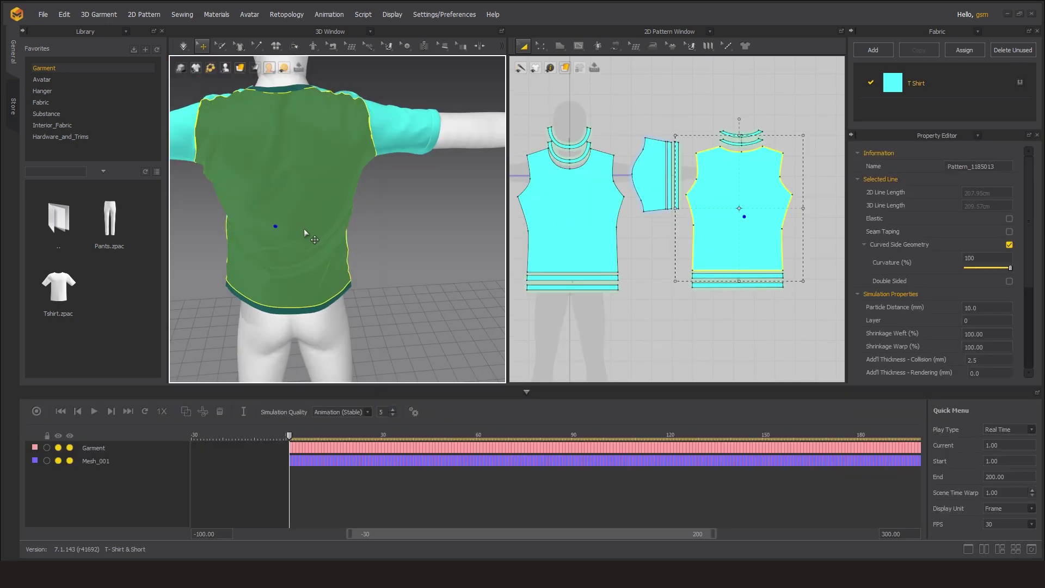
{"action": "right_click", "coordinate": [304, 228]}
{"action": "left_click", "coordinate": [429, 207]}
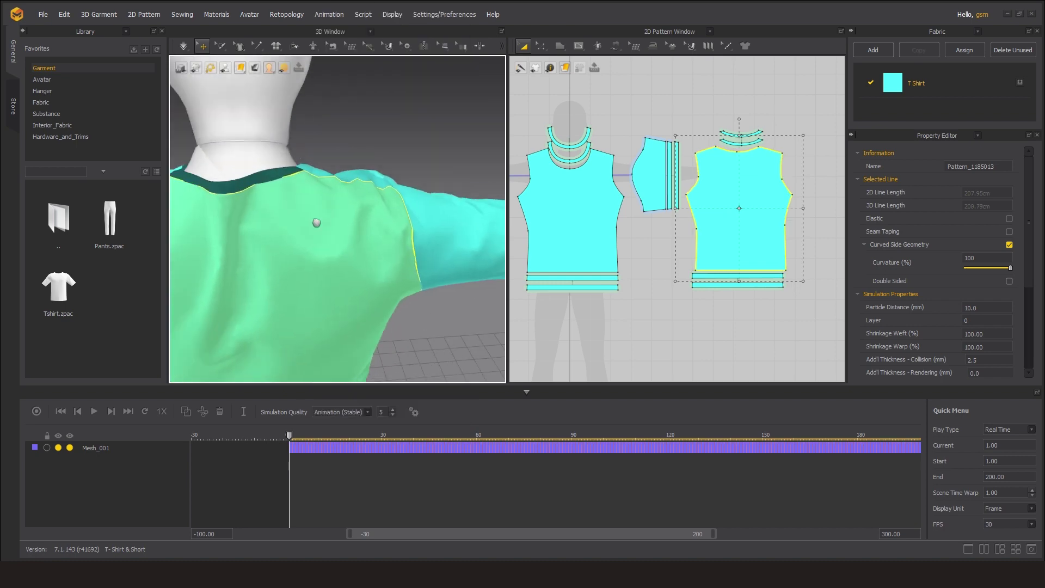
{"action": "left_click", "coordinate": [280, 198]}
{"action": "left_click", "coordinate": [308, 314]}
{"action": "right_click", "coordinate": [308, 312]}
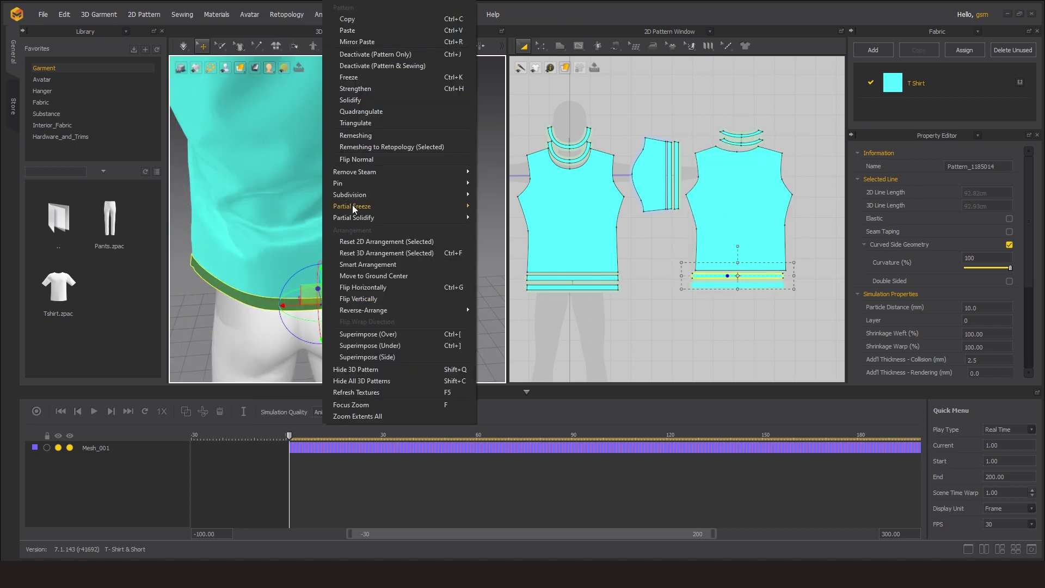
{"action": "left_click", "coordinate": [460, 226]}
Play the avatar animation with the shirt, then stop and return to frame 1
{"action": "mouse_move", "coordinate": [460, 227]}
{"action": "right_mouse_down"}
{"action": "mouse_move", "coordinate": [416, 201]}
{"action": "mouse_move", "coordinate": [374, 279]}
{"action": "right_mouse_up"}
{"action": "key", "text": "2"}
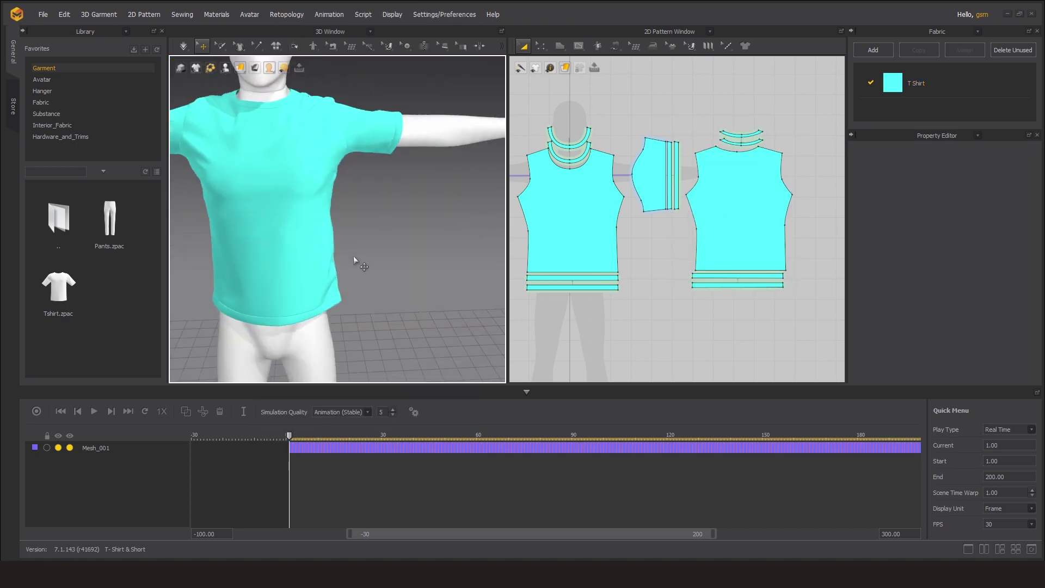
{"action": "left_click", "coordinate": [94, 412]}
{"action": "key", "text": "space"}
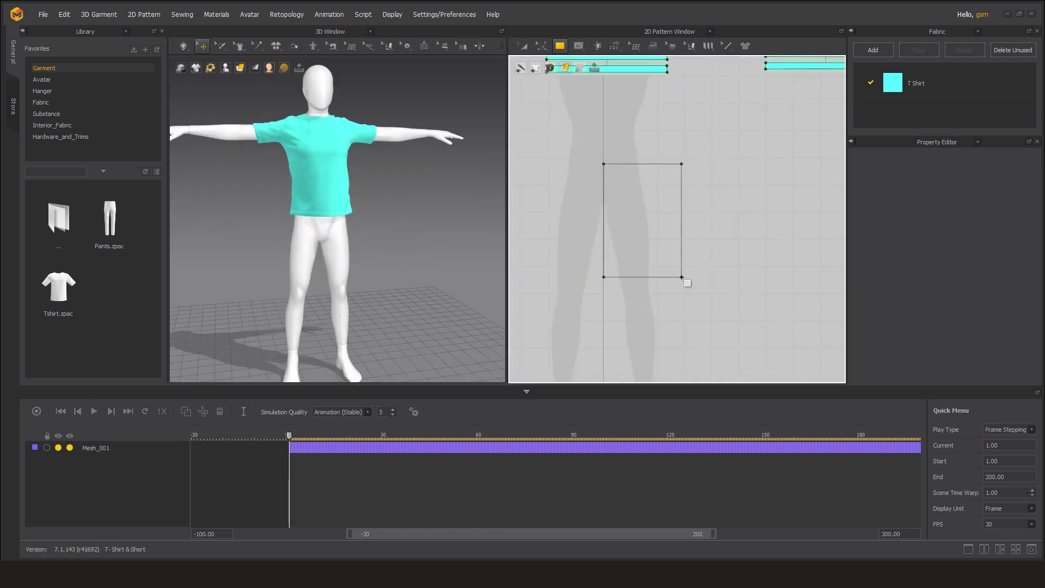
Draw a rectangular panel over one leg, moving its top-right corner inward and curving its outer side
{"action": "left_click_drag", "start_coordinate": [682, 277], "coordinate": [681, 277]}
{"action": "left_click", "coordinate": [541, 46]}
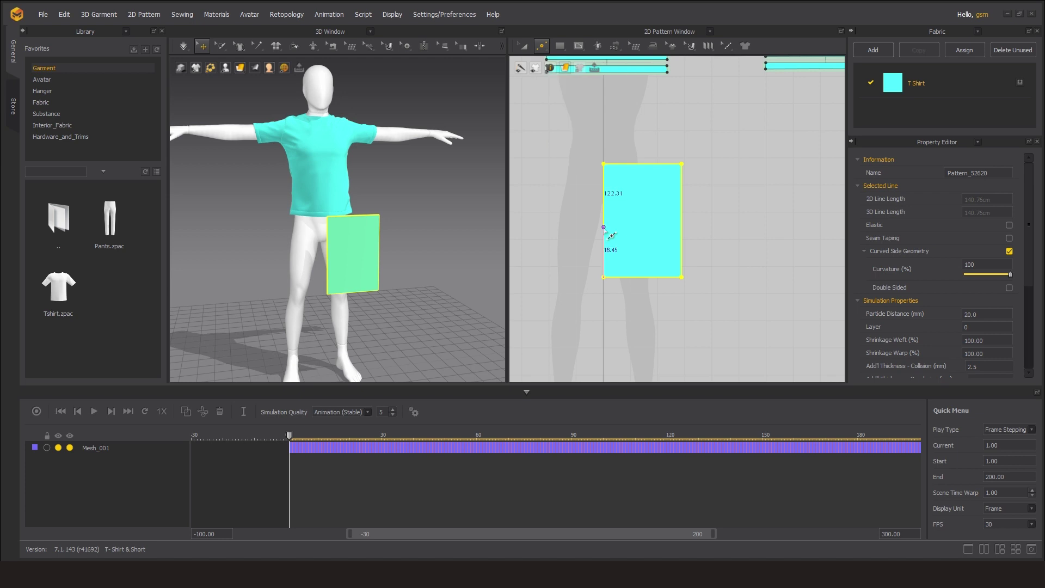
{"action": "left_click", "coordinate": [604, 227]}
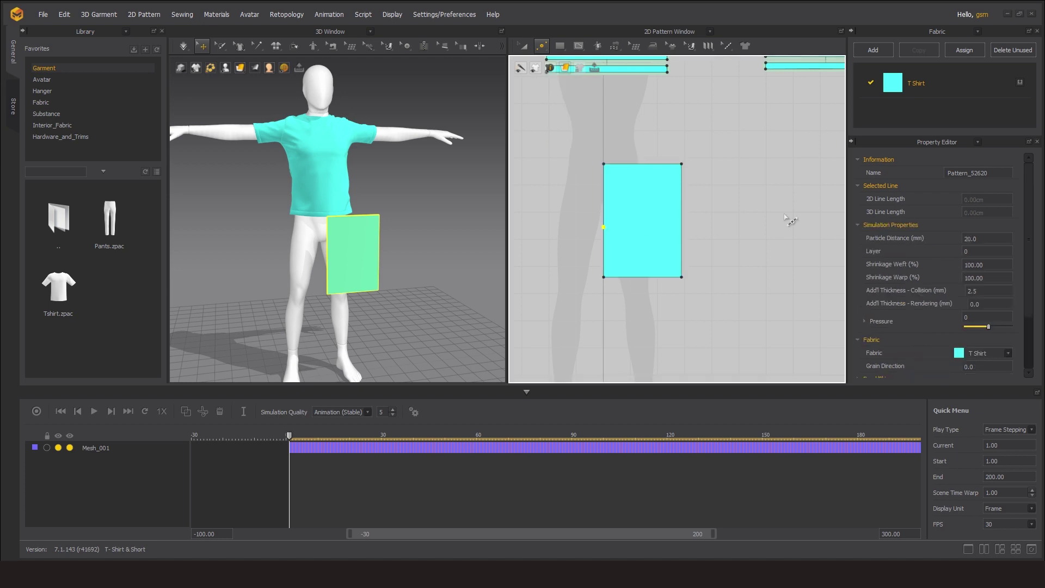
{"action": "left_click", "coordinate": [525, 52]}
{"action": "left_click", "coordinate": [566, 133]}
{"action": "left_click_drag", "start_coordinate": [681, 164], "coordinate": [670, 164]}
{"action": "left_click", "coordinate": [523, 49]}
{"action": "left_click", "coordinate": [566, 133]}
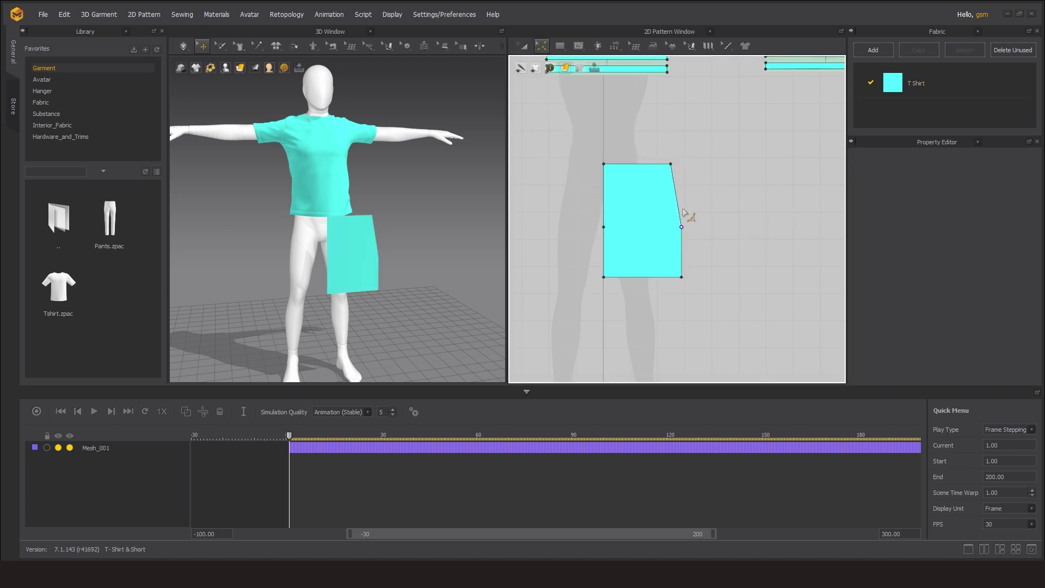
Mirror-paste a copy of the shorts panel beside the original
{"action": "key", "text": "a"}
{"action": "left_click", "coordinate": [640, 240]}
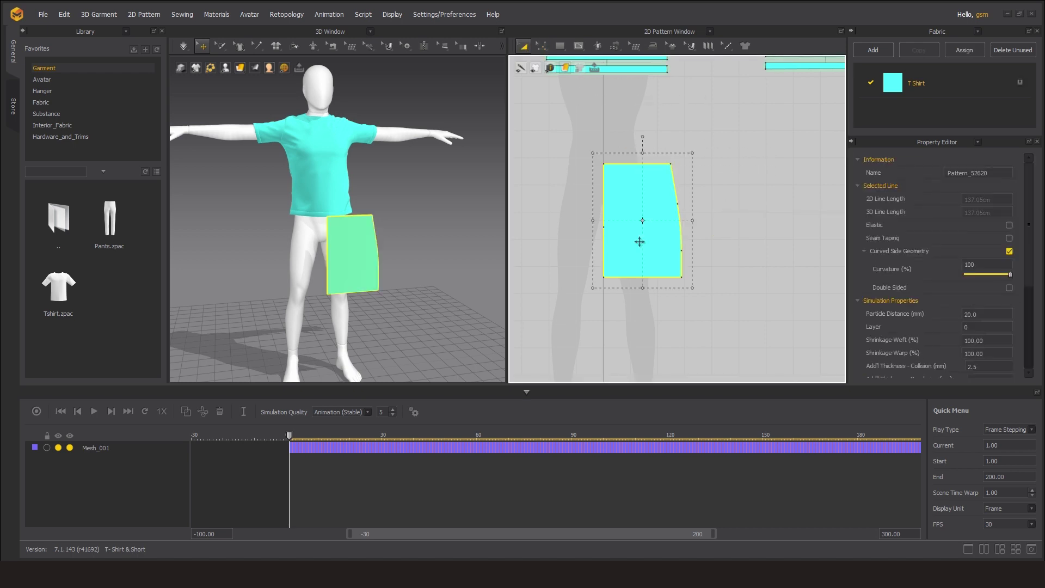
{"action": "right_click", "coordinate": [640, 241]}
{"action": "left_click", "coordinate": [686, 361]}
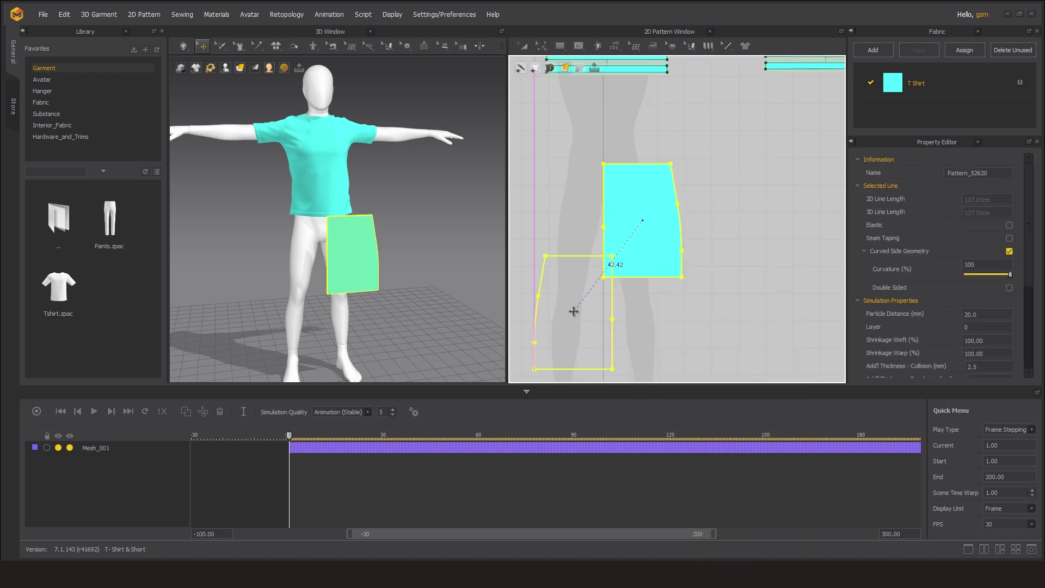
{"action": "left_click", "coordinate": [562, 219]}
{"action": "left_click", "coordinate": [786, 227]}
{"action": "scroll", "coordinate": [734, 238], "scroll_direction": "up", "scroll_amount": 3}
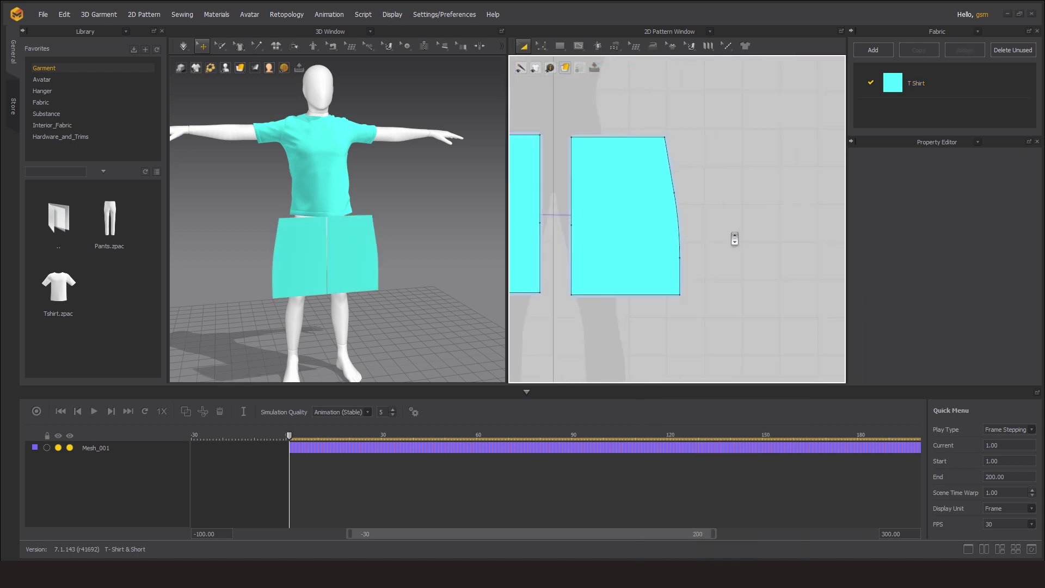
{"action": "scroll", "coordinate": [734, 239], "scroll_direction": "down", "scroll_amount": 2}
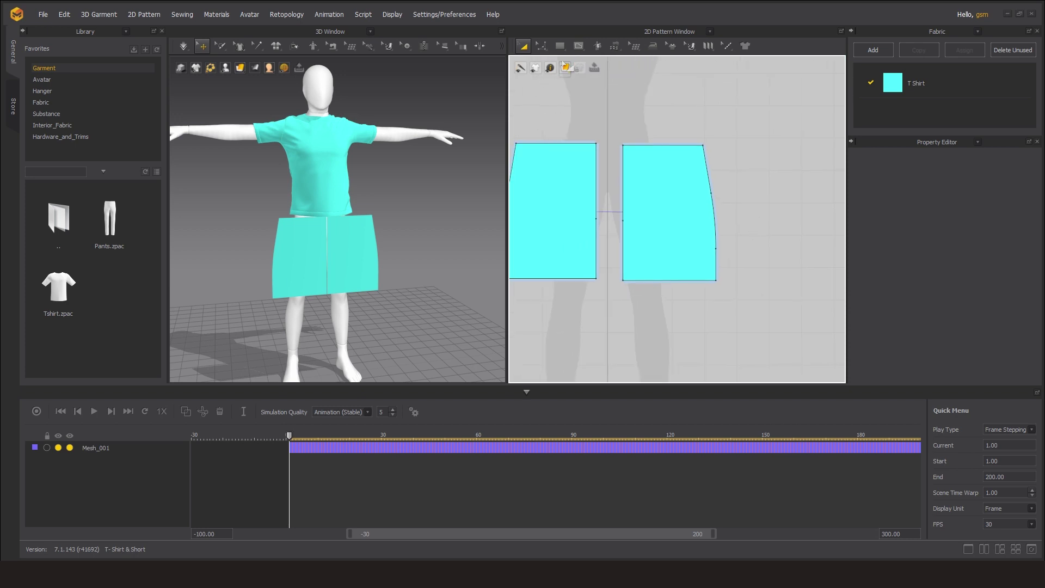
{"action": "right_click", "coordinate": [663, 213]}
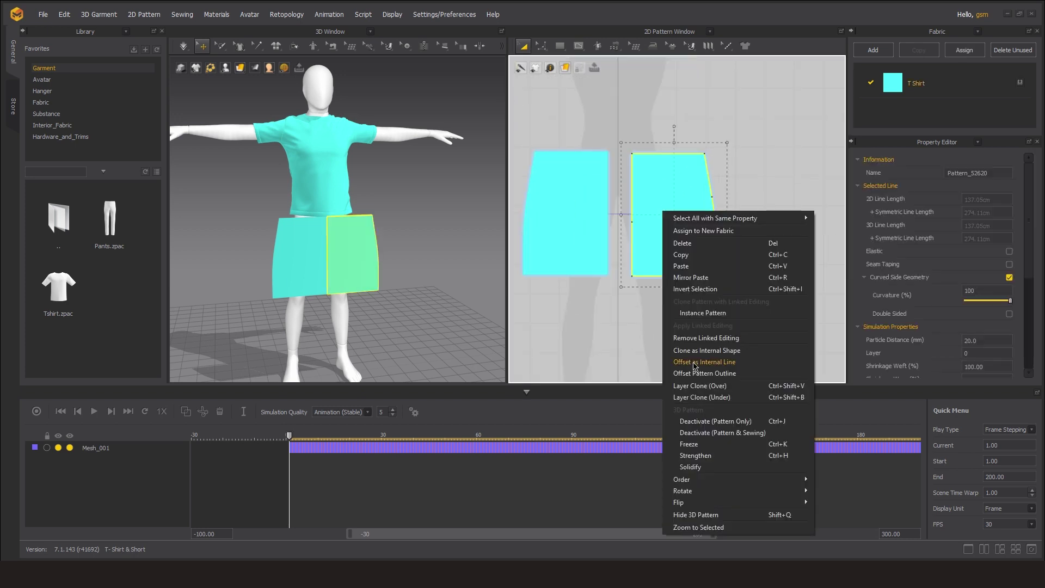
Copy and paste a shorts panel, then place the copy behind the avatar as a back panel
{"action": "left_click", "coordinate": [687, 256]}
{"action": "left_click", "coordinate": [746, 228]}
{"action": "mouse_move", "coordinate": [397, 298]}
{"action": "right_mouse_down"}
{"action": "mouse_move", "coordinate": [430, 234]}
{"action": "mouse_move", "coordinate": [344, 282]}
{"action": "mouse_move", "coordinate": [386, 276]}
{"action": "right_mouse_up"}
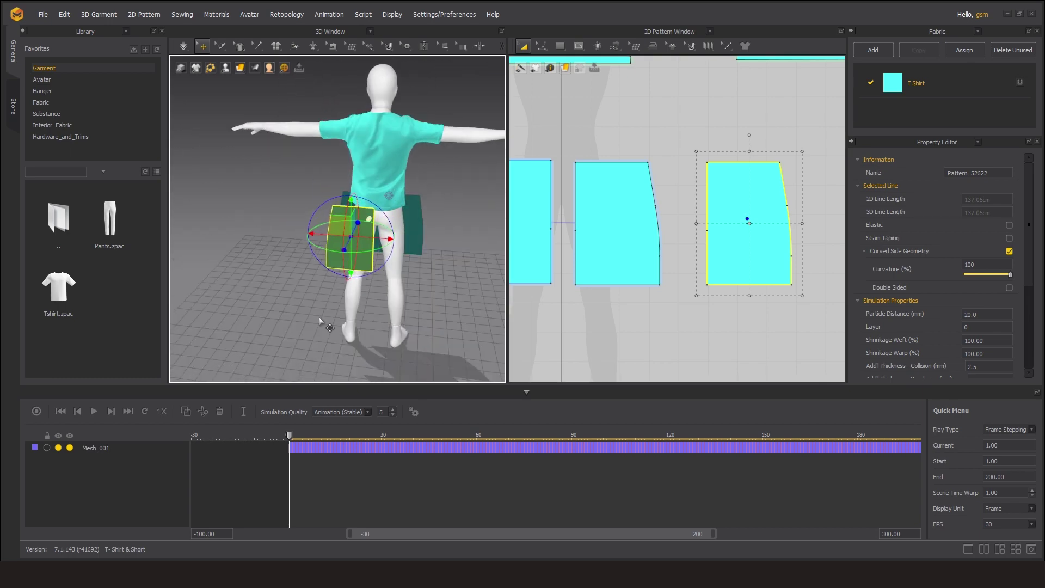
{"action": "right_click_drag", "start_coordinate": [322, 321], "coordinate": [381, 305]}
{"action": "scroll", "coordinate": [680, 245], "scroll_direction": "down", "scroll_amount": 3}
{"action": "mouse_move", "coordinate": [755, 251]}
{"action": "left_mouse_down"}
{"action": "mouse_move", "coordinate": [631, 267]}
{"action": "mouse_move", "coordinate": [660, 251]}
{"action": "left_mouse_up"}
{"action": "left_click_drag", "start_coordinate": [251, 303], "coordinate": [337, 293]}
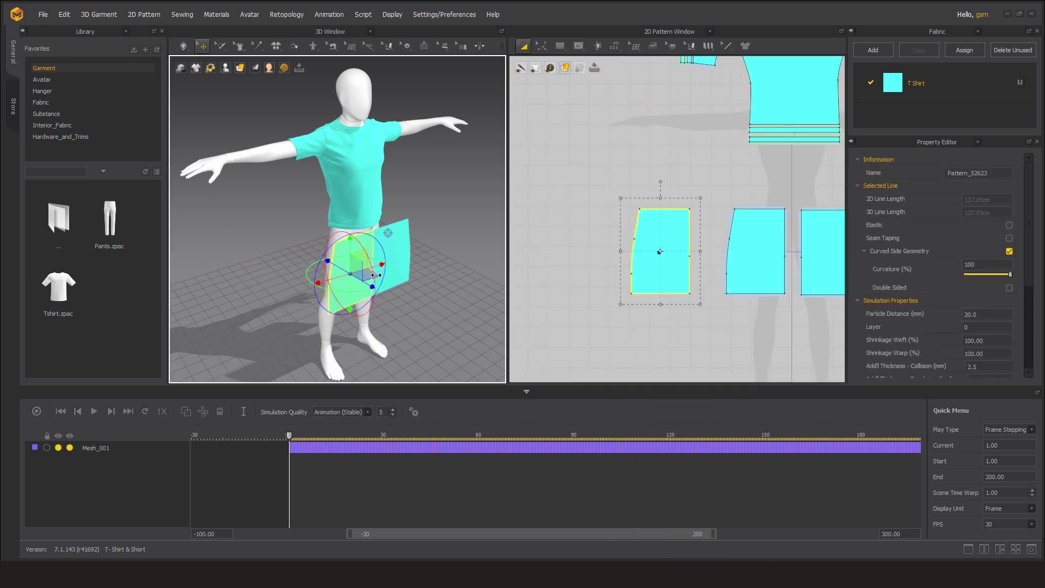
{"action": "key", "text": "2"}
{"action": "mouse_move", "coordinate": [405, 303]}
{"action": "right_mouse_down"}
{"action": "mouse_move", "coordinate": [383, 319]}
{"action": "mouse_move", "coordinate": [462, 291]}
{"action": "mouse_move", "coordinate": [381, 256]}
{"action": "mouse_move", "coordinate": [416, 233]}
{"action": "right_mouse_up"}
{"action": "left_click", "coordinate": [363, 230]}
{"action": "right_click_drag", "start_coordinate": [821, 315], "coordinate": [664, 309]}
Using Segment Sewing, sew the right shorts pieces together along their left edge
{"action": "left_click", "coordinate": [615, 46]}
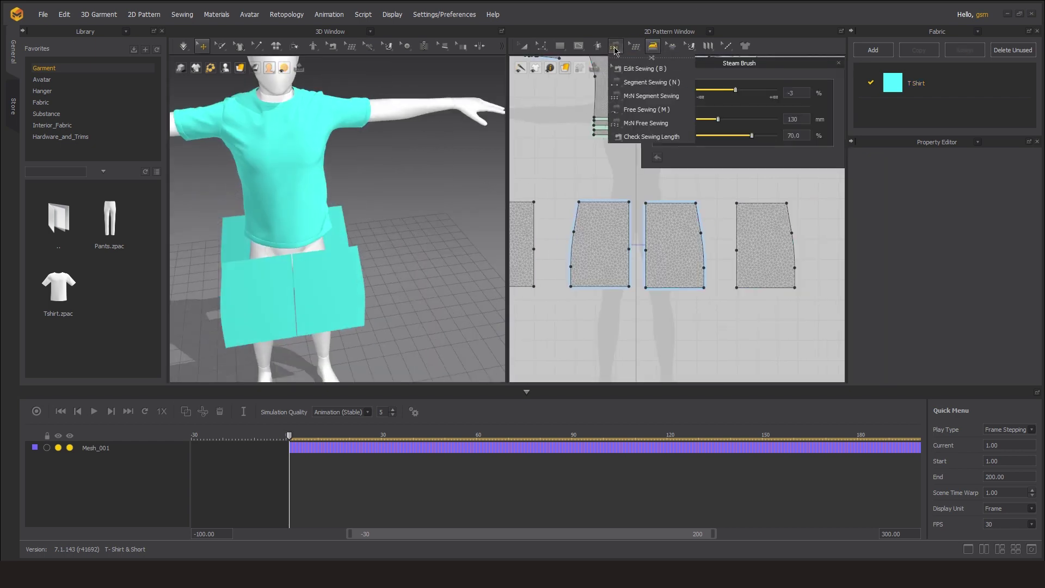
{"action": "left_click", "coordinate": [642, 135]}
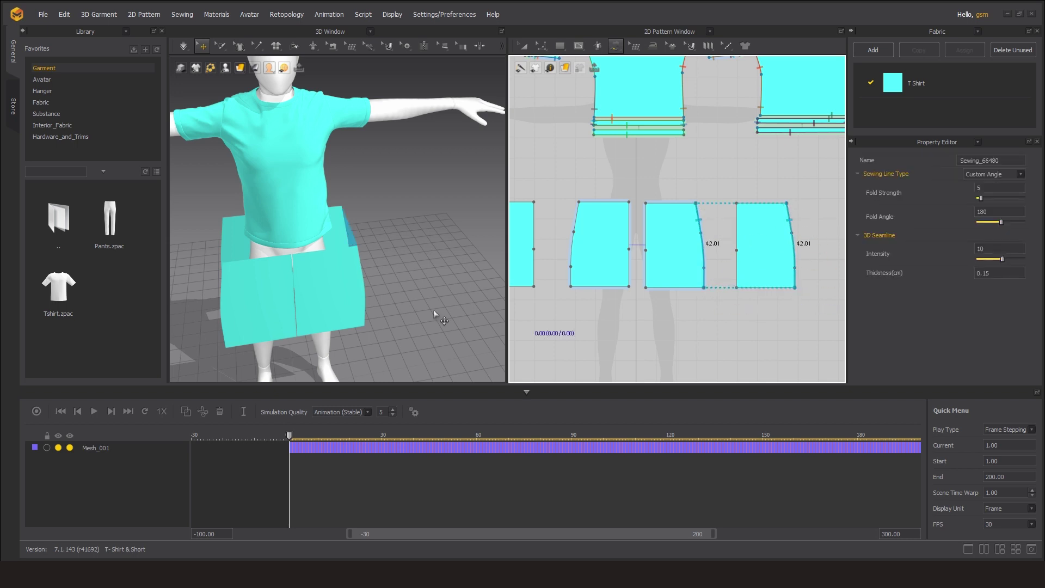
{"action": "right_click_drag", "start_coordinate": [433, 313], "coordinate": [479, 321]}
{"action": "right_click_drag", "start_coordinate": [624, 330], "coordinate": [701, 330]}
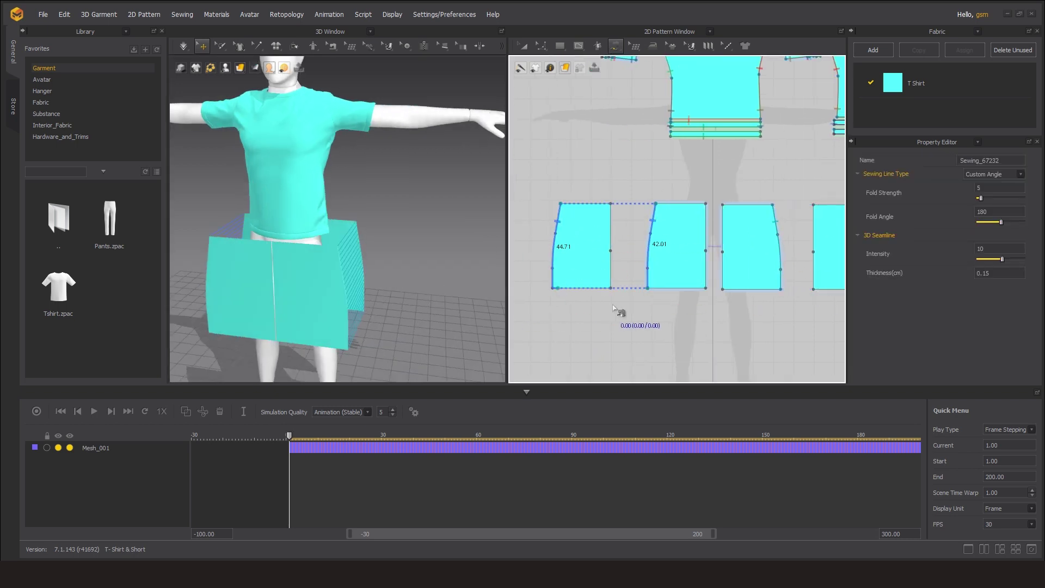
{"action": "right_click_drag", "start_coordinate": [414, 218], "coordinate": [394, 223]}
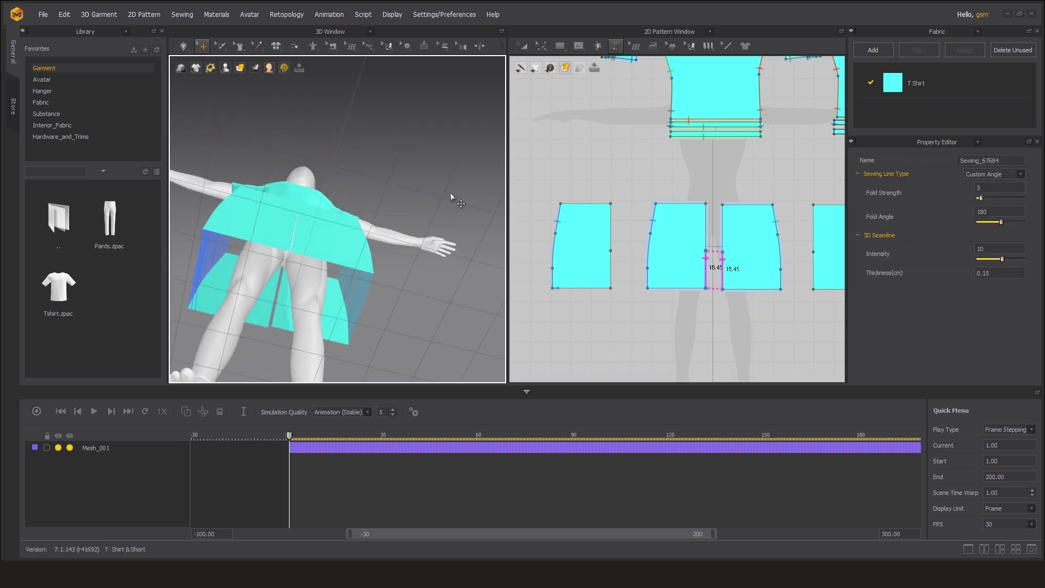
{"action": "scroll", "coordinate": [394, 223], "scroll_direction": "up", "scroll_amount": 5}
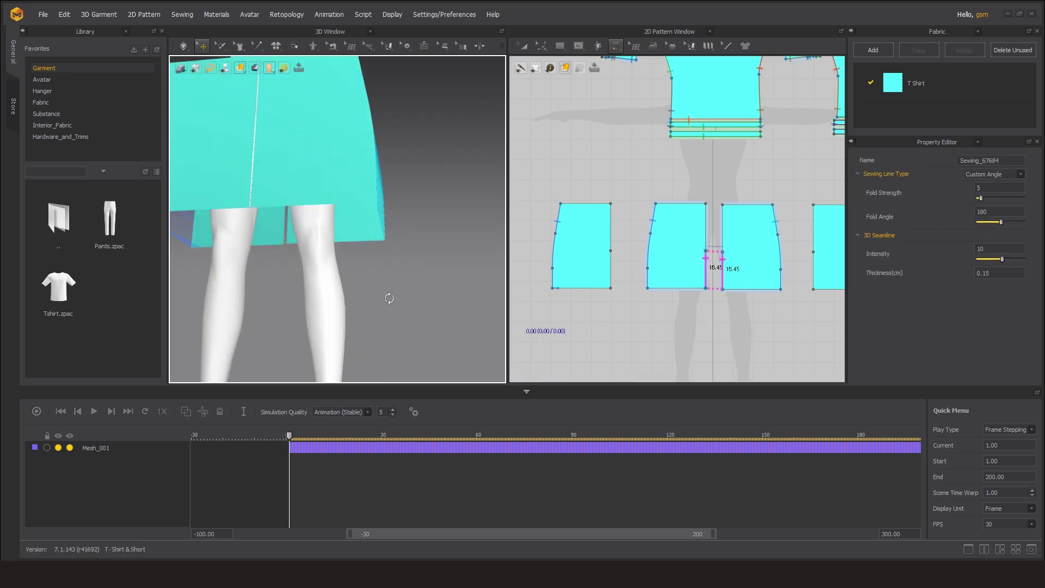
{"action": "mouse_move", "coordinate": [384, 296]}
{"action": "right_mouse_down"}
{"action": "mouse_move", "coordinate": [430, 260]}
{"action": "mouse_move", "coordinate": [355, 316]}
{"action": "right_mouse_up"}
{"action": "right_click_drag", "start_coordinate": [754, 322], "coordinate": [677, 329]}
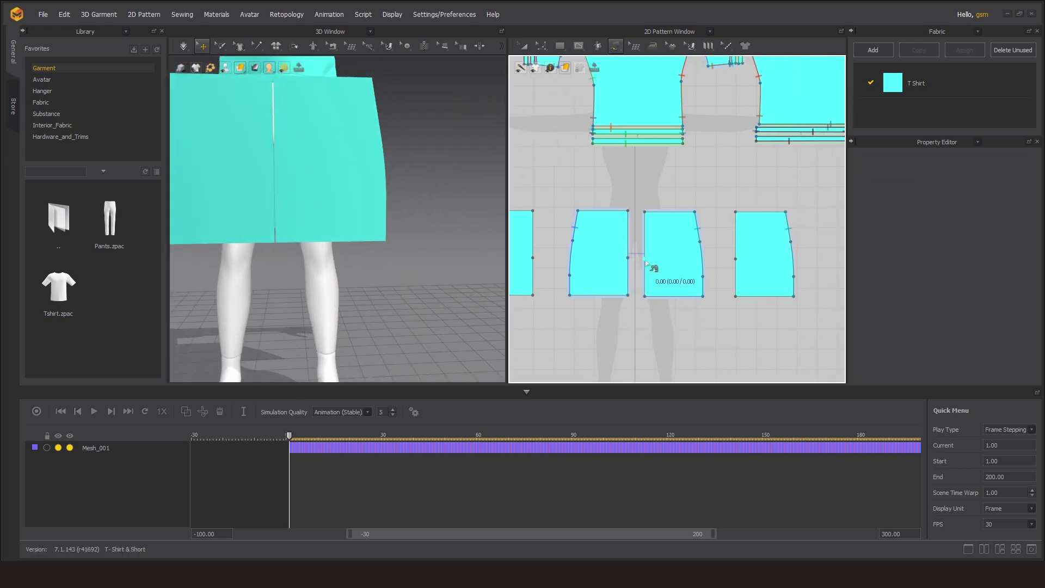
{"action": "left_click", "coordinate": [737, 262]}
Sew the centre piece's right edge to the left piece's side edge and check the seam
{"action": "scroll", "coordinate": [431, 284], "scroll_direction": "up", "scroll_amount": 2}
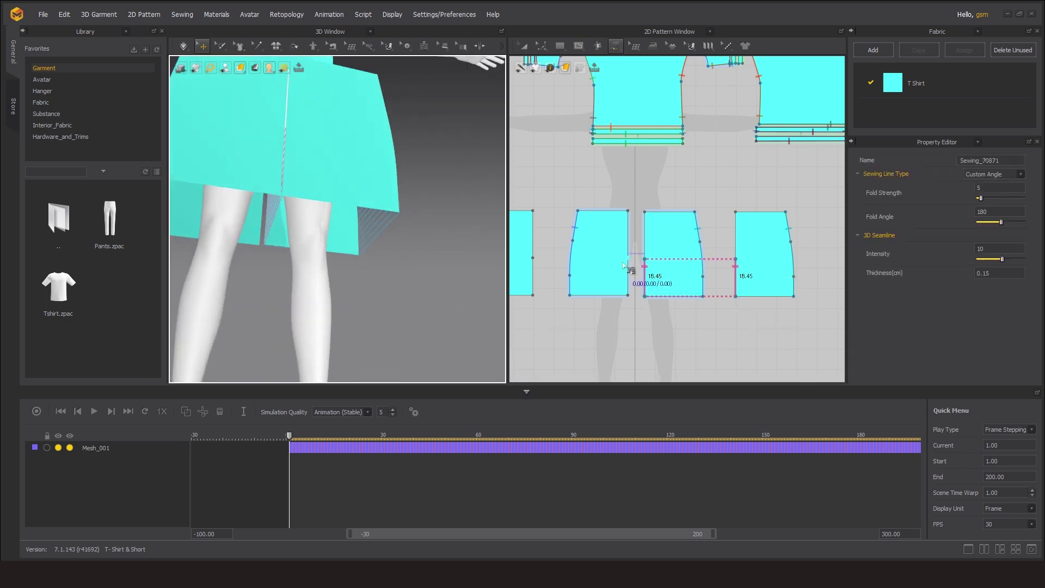
{"action": "scroll", "coordinate": [357, 264], "scroll_direction": "down", "scroll_amount": 2}
{"action": "scroll", "coordinate": [422, 205], "scroll_direction": "down", "scroll_amount": 3}
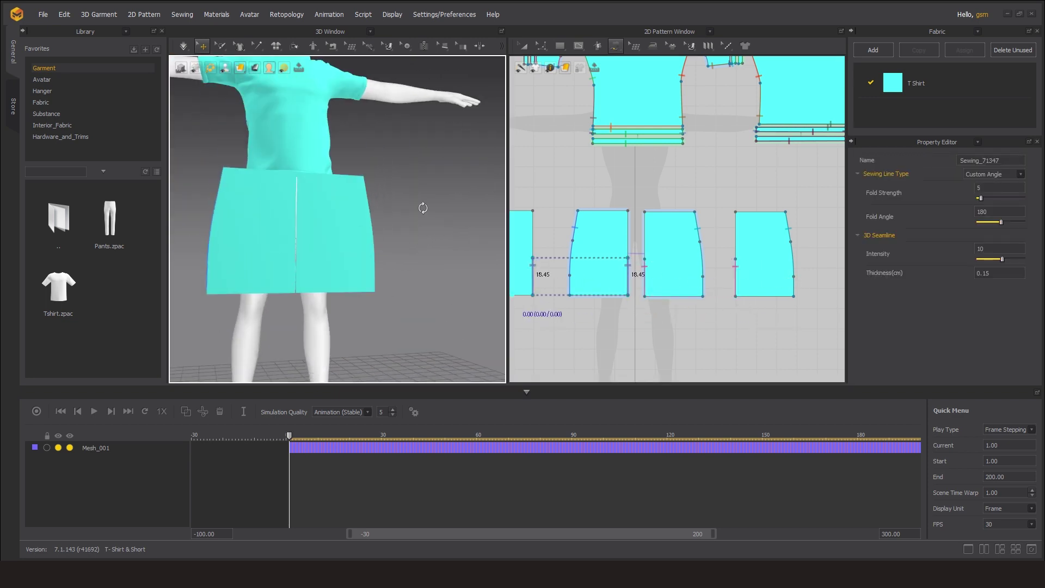
{"action": "right_click_drag", "start_coordinate": [422, 205], "coordinate": [413, 255]}
{"action": "left_click", "coordinate": [628, 215]}
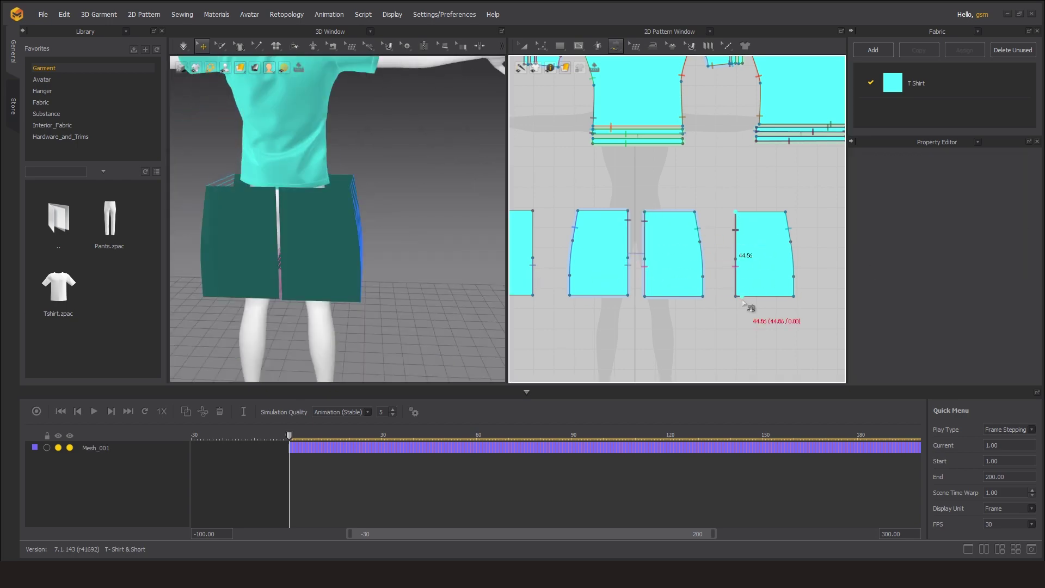
{"action": "left_click", "coordinate": [532, 239]}
{"action": "right_click_drag", "start_coordinate": [350, 280], "coordinate": [323, 272]}
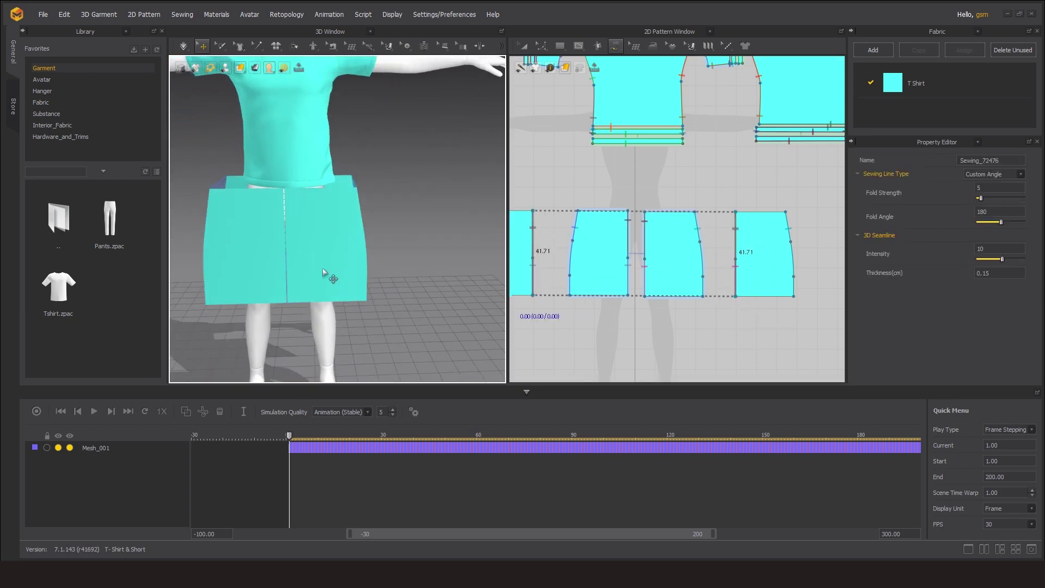
{"action": "left_click", "coordinate": [285, 186]}
{"action": "left_click", "coordinate": [260, 240]}
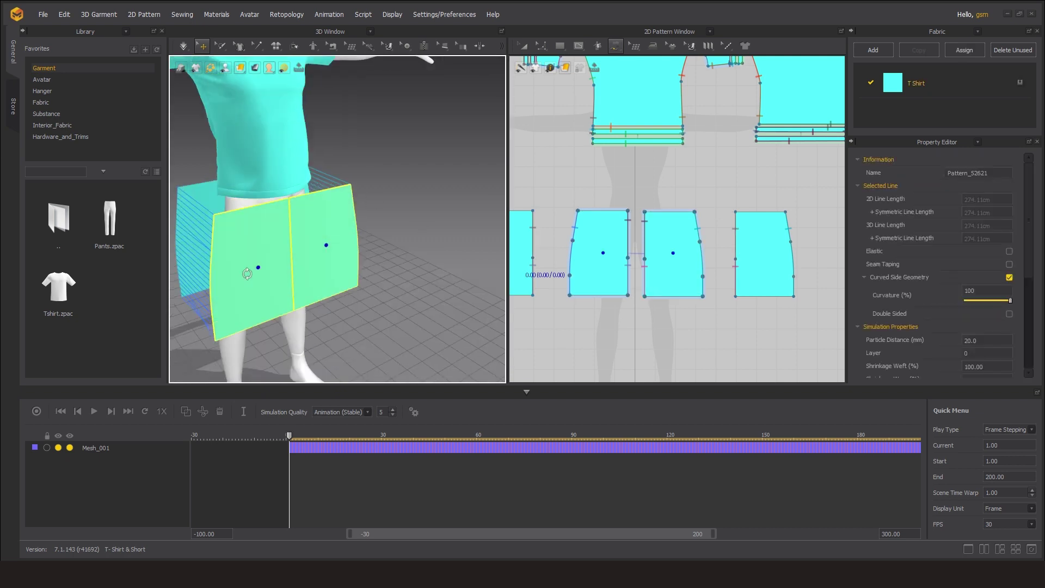
{"action": "right_click_drag", "start_coordinate": [260, 240], "coordinate": [279, 286]}
Test-drape the shorts on the avatar, then undo back to flat panels
{"action": "key", "text": "space"}
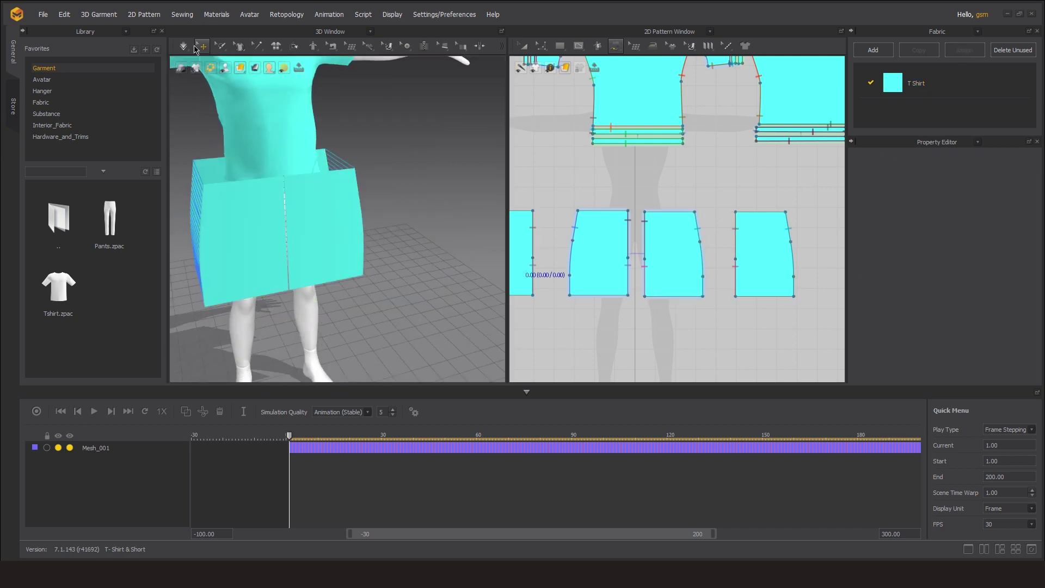
{"action": "key", "text": "space"}
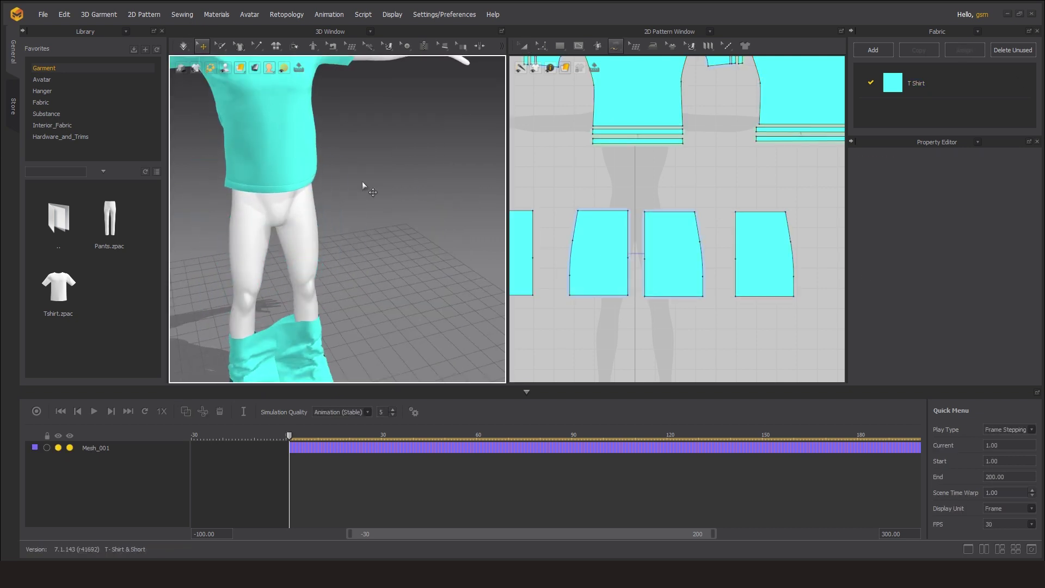
{"action": "key", "text": "ctrl+z"}
{"action": "mouse_move", "coordinate": [361, 181]}
{"action": "right_mouse_down"}
{"action": "mouse_move", "coordinate": [440, 236]}
{"action": "mouse_move", "coordinate": [425, 217]}
{"action": "right_mouse_up"}
Adjust a shorts panel's centre edge with edge editing, then re-drape the shorts and stop
{"action": "left_click", "coordinate": [541, 46]}
{"action": "left_click", "coordinate": [544, 65]}
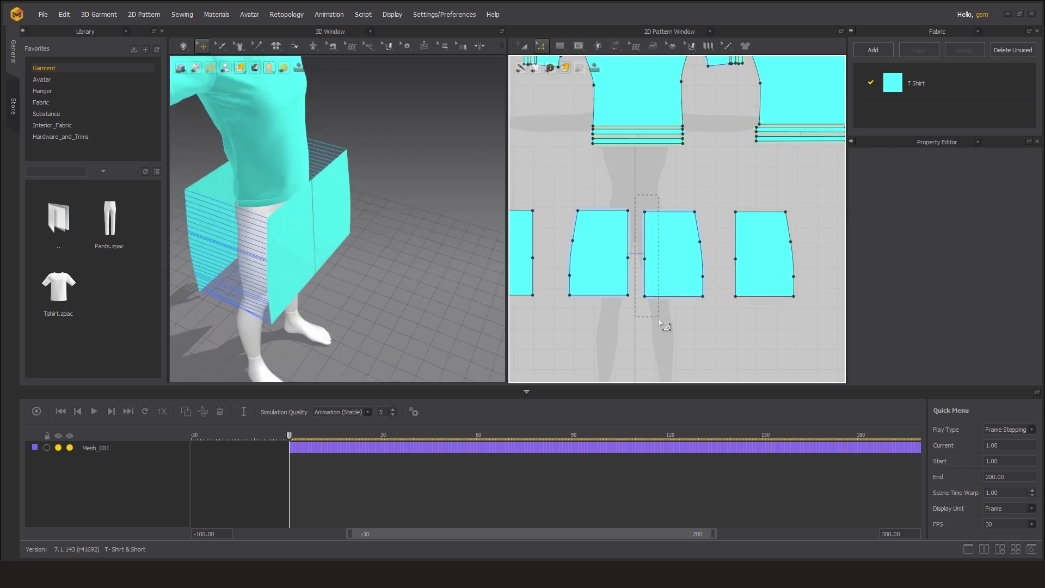
{"action": "left_click", "coordinate": [646, 262]}
{"action": "left_click_drag", "start_coordinate": [648, 270], "coordinate": [652, 272]}
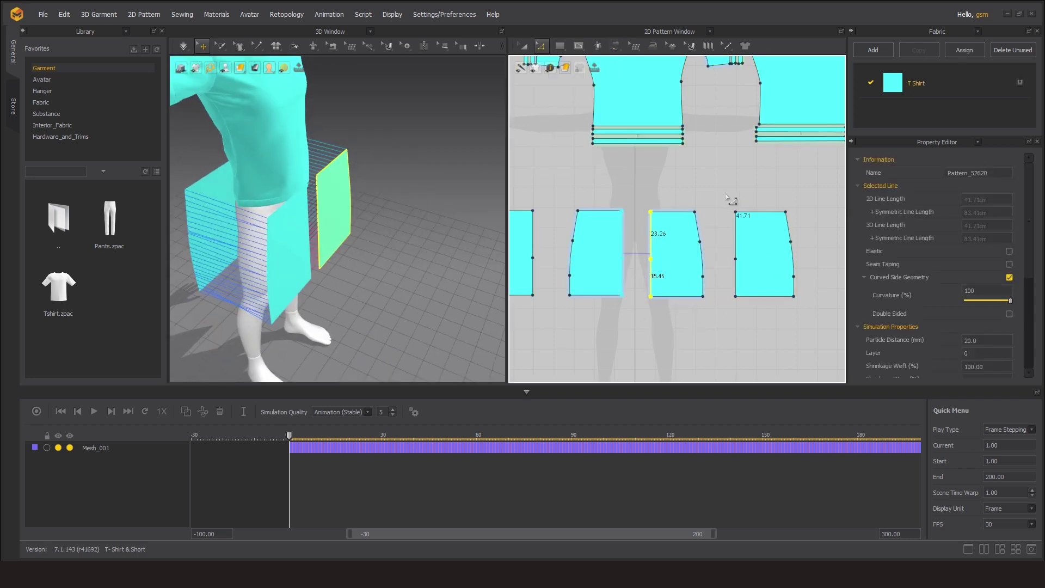
{"action": "left_click_drag", "start_coordinate": [726, 197], "coordinate": [723, 196]}
{"action": "scroll", "coordinate": [680, 272], "scroll_direction": "down", "scroll_amount": 2}
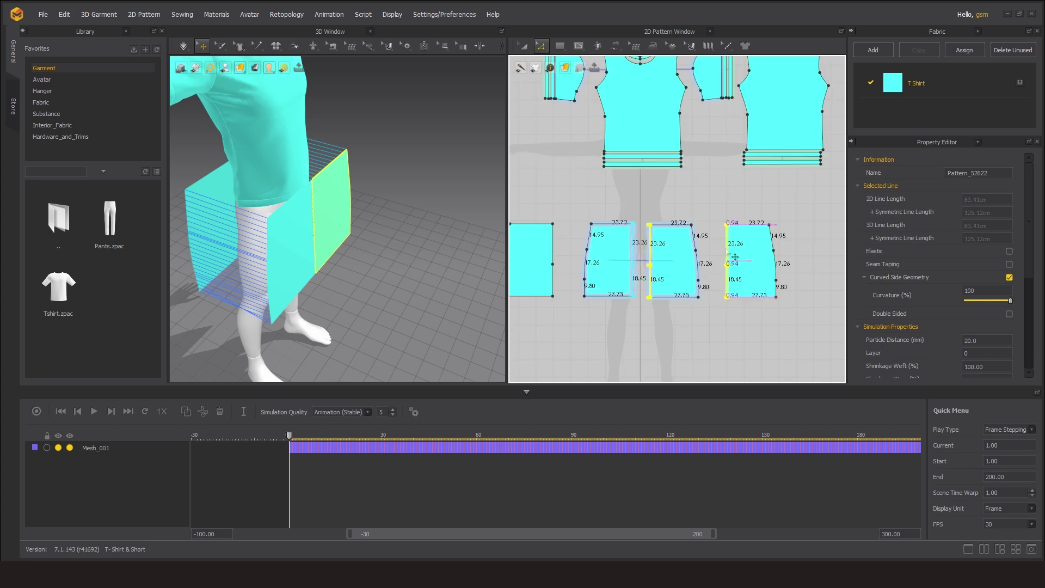
{"action": "left_click", "coordinate": [549, 256]}
{"action": "left_click", "coordinate": [583, 205]}
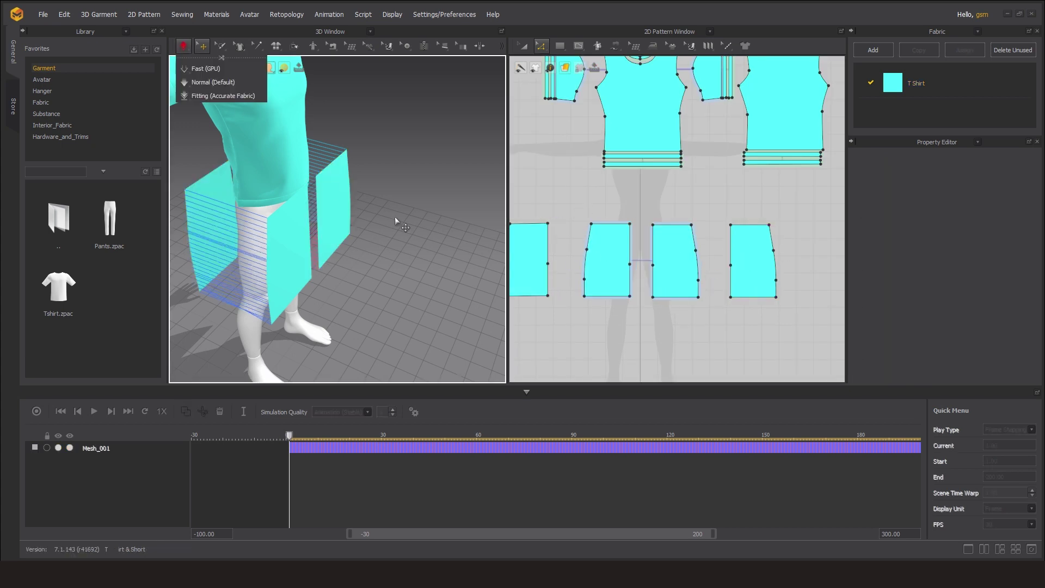
{"action": "key", "text": "space"}
{"action": "mouse_move", "coordinate": [401, 252]}
{"action": "right_mouse_down"}
{"action": "mouse_move", "coordinate": [357, 255]}
{"action": "mouse_move", "coordinate": [374, 283]}
{"action": "right_mouse_up"}
{"action": "key", "text": "space"}
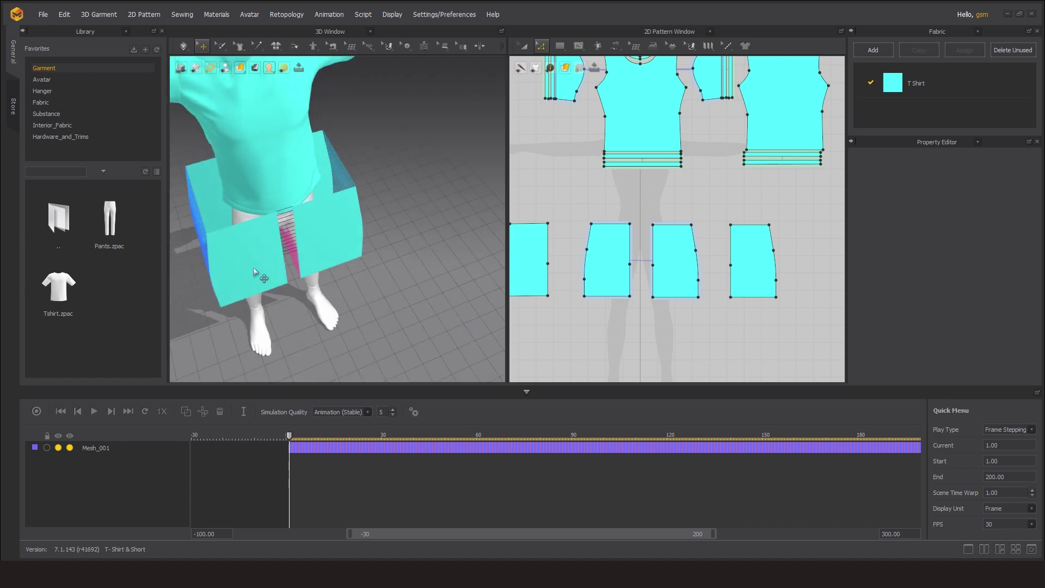
Select each of the four shorts panels in turn to review them, then clear the selection
{"action": "left_click", "coordinate": [254, 272]}
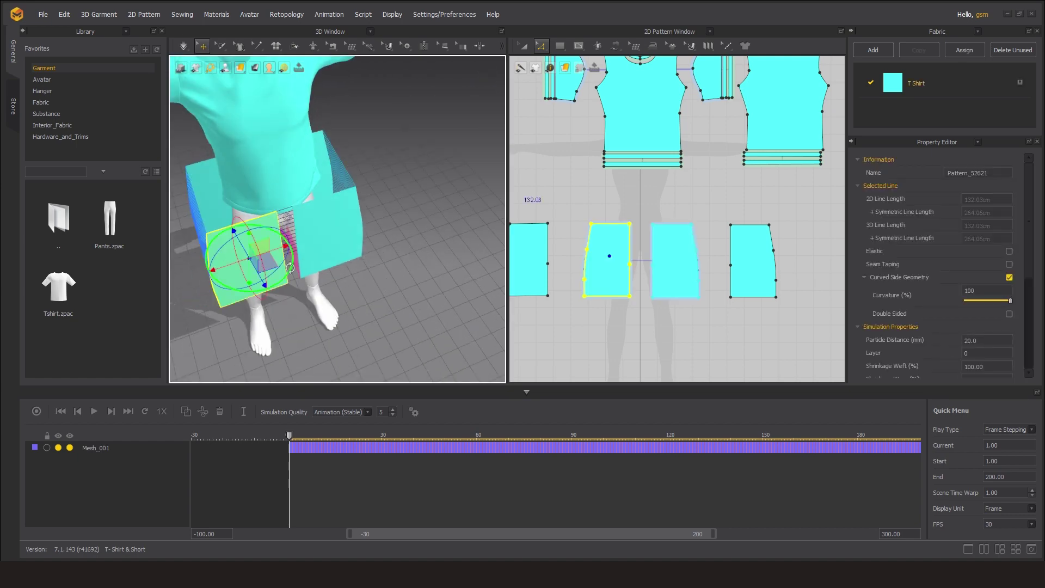
{"action": "left_click", "coordinate": [364, 236]}
{"action": "mouse_move", "coordinate": [254, 300]}
{"action": "right_mouse_down"}
{"action": "mouse_move", "coordinate": [313, 314]}
{"action": "mouse_move", "coordinate": [229, 305]}
{"action": "mouse_move", "coordinate": [341, 306]}
{"action": "mouse_move", "coordinate": [344, 289]}
{"action": "mouse_move", "coordinate": [265, 309]}
{"action": "mouse_move", "coordinate": [305, 310]}
{"action": "mouse_move", "coordinate": [284, 293]}
{"action": "mouse_move", "coordinate": [351, 264]}
{"action": "mouse_move", "coordinate": [333, 240]}
{"action": "right_mouse_up"}
{"action": "left_click", "coordinate": [217, 305]}
{"action": "left_click", "coordinate": [344, 288]}
{"action": "left_click", "coordinate": [265, 309]}
{"action": "left_click", "coordinate": [280, 197]}
{"action": "mouse_move", "coordinate": [344, 288]}
{"action": "right_mouse_down"}
{"action": "mouse_move", "coordinate": [264, 201]}
{"action": "mouse_move", "coordinate": [325, 256]}
{"action": "mouse_move", "coordinate": [294, 245]}
{"action": "mouse_move", "coordinate": [343, 296]}
{"action": "mouse_move", "coordinate": [371, 286]}
{"action": "right_mouse_up"}
{"action": "left_click", "coordinate": [326, 256]}
{"action": "scroll", "coordinate": [371, 286], "scroll_direction": "up", "scroll_amount": 3}
{"action": "left_click", "coordinate": [371, 286]}
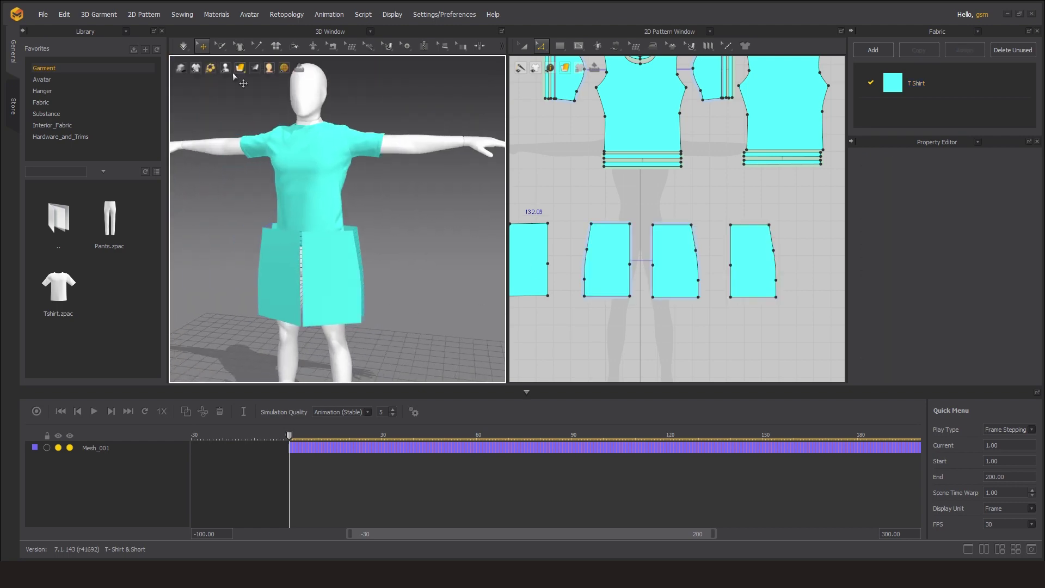
Cancel the unfinished seam and switch to Segment Sewing to join the outermost panels' inner upper edges
{"action": "right_click_drag", "start_coordinate": [730, 266], "coordinate": [793, 265]}
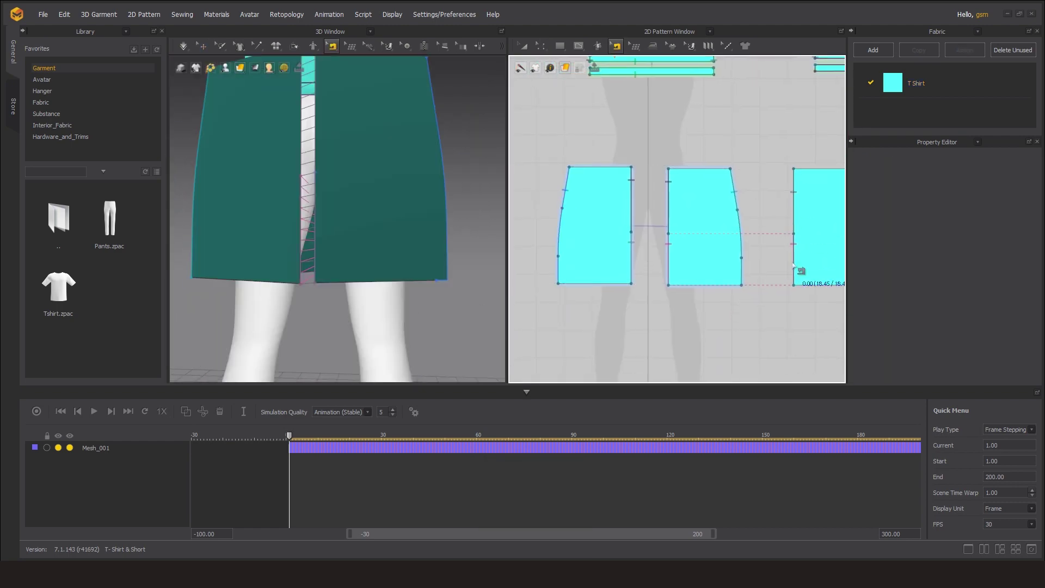
{"action": "mouse_move", "coordinate": [746, 300]}
{"action": "right_mouse_down"}
{"action": "mouse_move", "coordinate": [691, 326]}
{"action": "mouse_move", "coordinate": [731, 297]}
{"action": "right_mouse_up"}
{"action": "scroll", "coordinate": [556, 265], "scroll_direction": "down", "scroll_amount": 2}
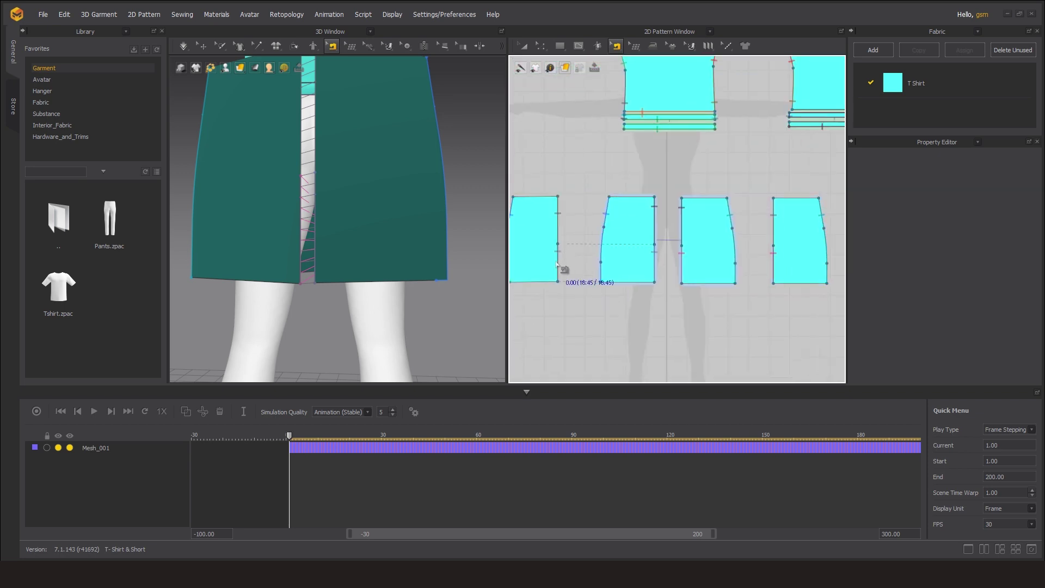
{"action": "right_click", "coordinate": [558, 219]}
{"action": "left_click", "coordinate": [560, 257]}
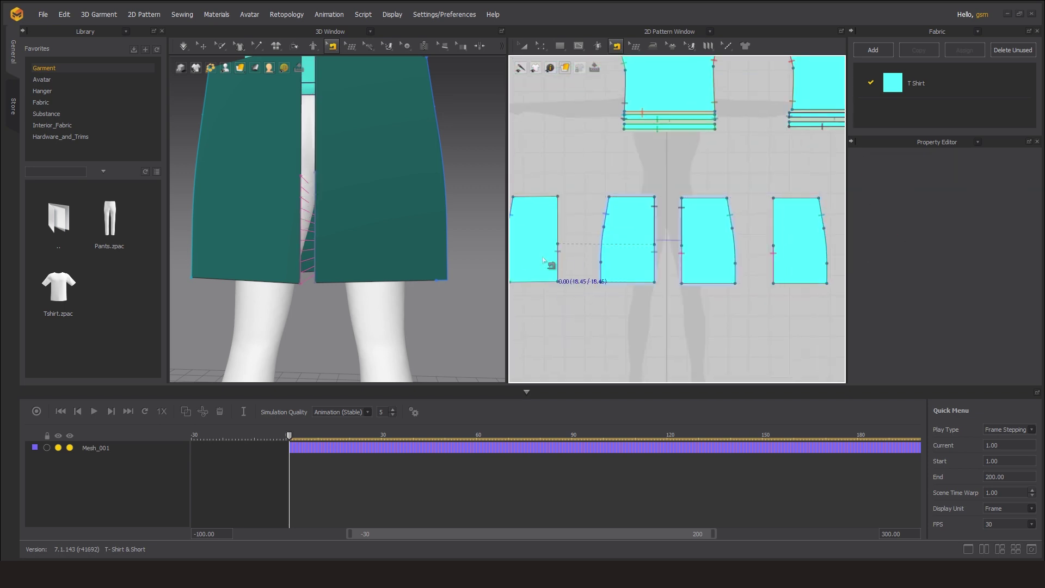
{"action": "left_click", "coordinate": [615, 46]}
{"action": "left_click", "coordinate": [639, 81]}
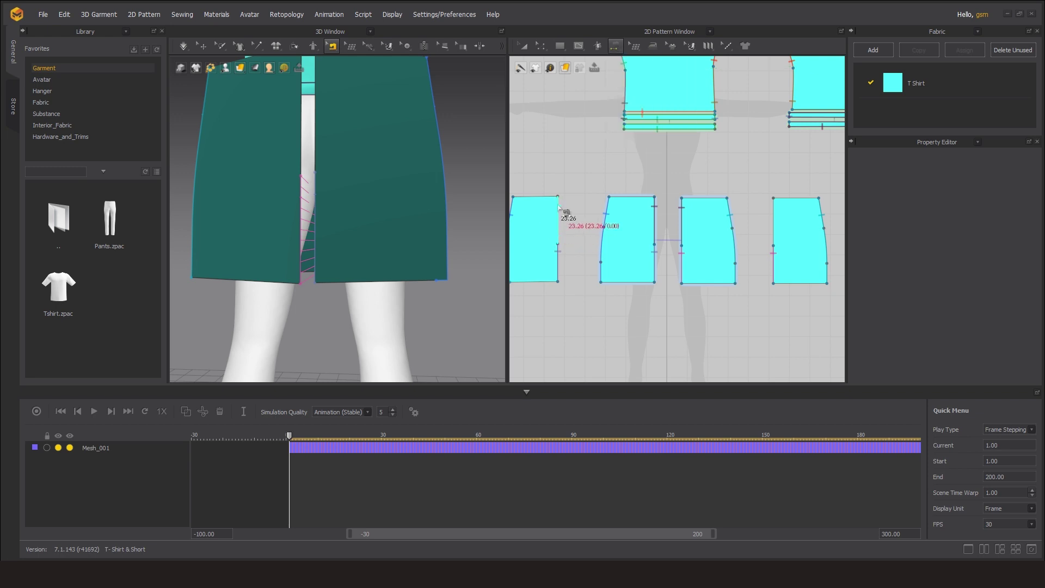
Drape the sewn shorts on the avatar, then stop and revert them to flat panels
{"action": "key", "text": "space"}
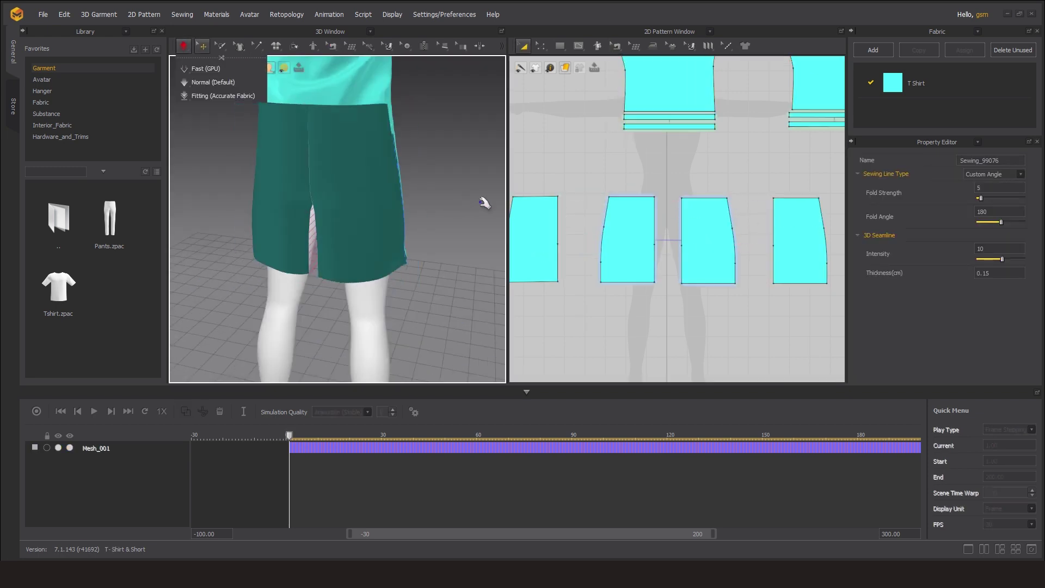
{"action": "key", "text": "space"}
{"action": "key", "text": "ctrl+z"}
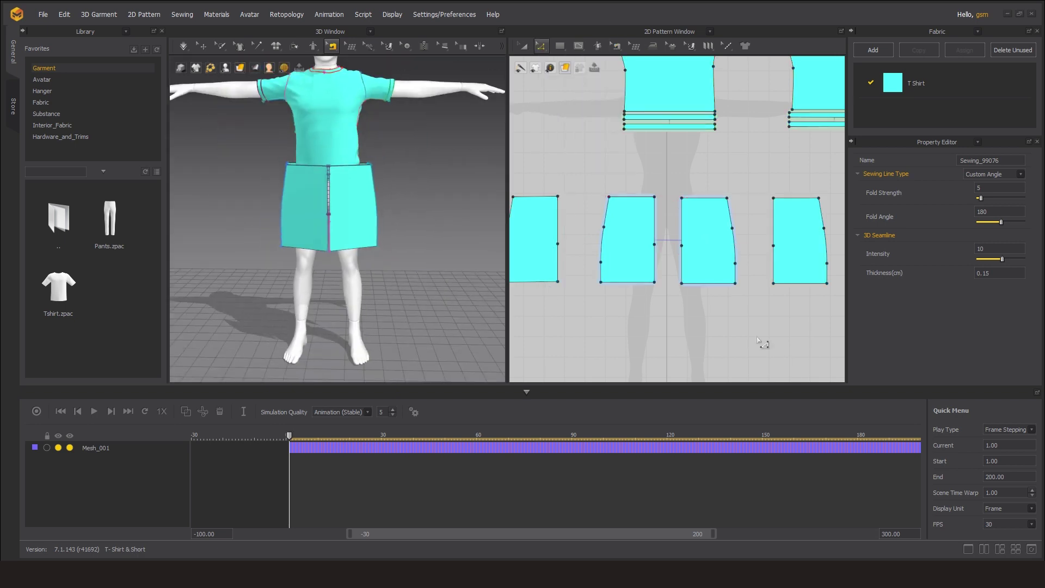
{"action": "scroll", "coordinate": [761, 341], "scroll_direction": "down", "scroll_amount": 2}
{"action": "left_click", "coordinate": [782, 238], "text": "shift"}
{"action": "left_click", "coordinate": [702, 237]}
{"action": "scroll", "coordinate": [707, 240], "scroll_direction": "down", "scroll_amount": 2}
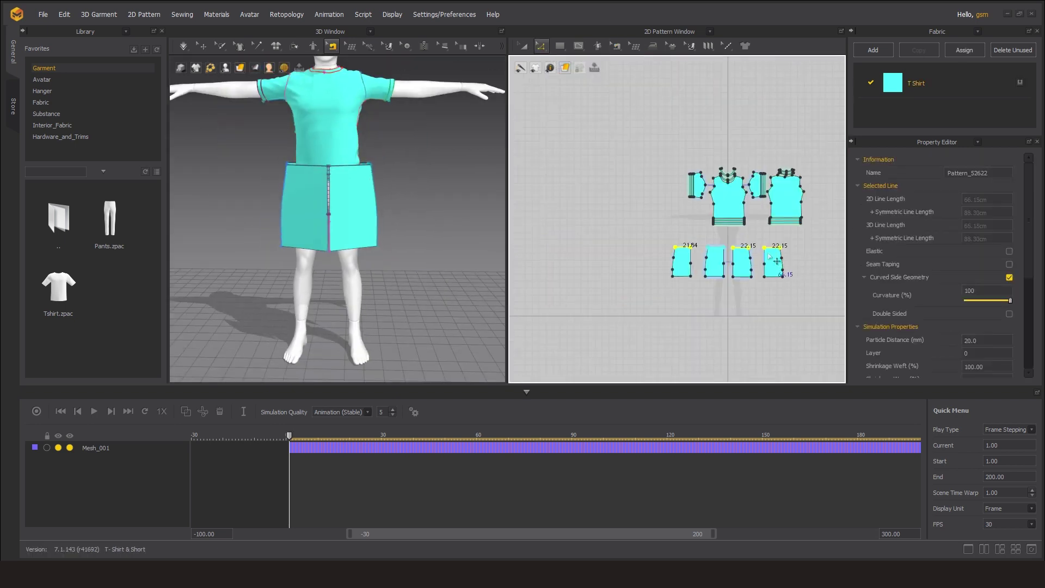
{"action": "scroll", "coordinate": [730, 240], "scroll_direction": "up", "scroll_amount": 3}
{"action": "scroll", "coordinate": [738, 240], "scroll_direction": "up", "scroll_amount": 3}
{"action": "scroll", "coordinate": [760, 270], "scroll_direction": "down", "scroll_amount": 3}
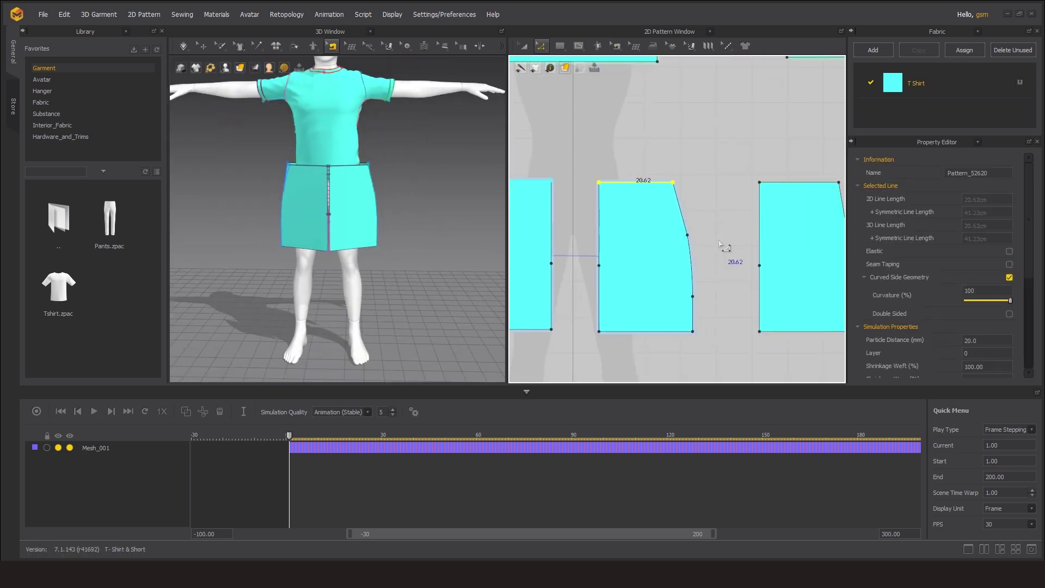
{"action": "scroll", "coordinate": [751, 245], "scroll_direction": "up", "scroll_amount": 2}
{"action": "left_click", "coordinate": [768, 176]}
{"action": "scroll", "coordinate": [726, 230], "scroll_direction": "down", "scroll_amount": 1}
{"action": "scroll", "coordinate": [725, 230], "scroll_direction": "down", "scroll_amount": 1}
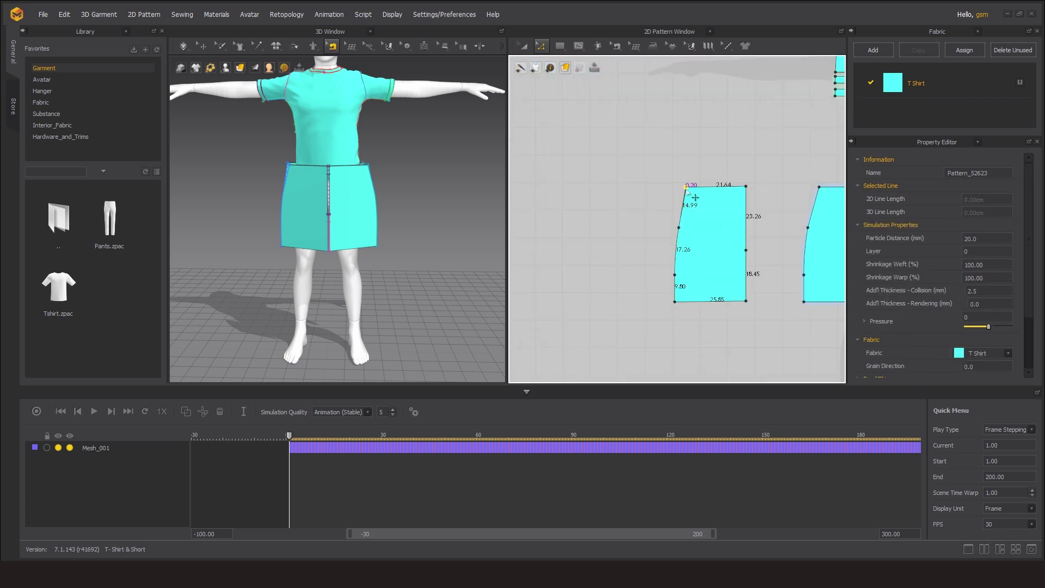
{"action": "scroll", "coordinate": [726, 230], "scroll_direction": "down", "scroll_amount": 1}
{"action": "scroll", "coordinate": [726, 230], "scroll_direction": "down", "scroll_amount": 1}
{"action": "left_click", "coordinate": [187, 53]}
{"action": "left_click", "coordinate": [206, 69]}
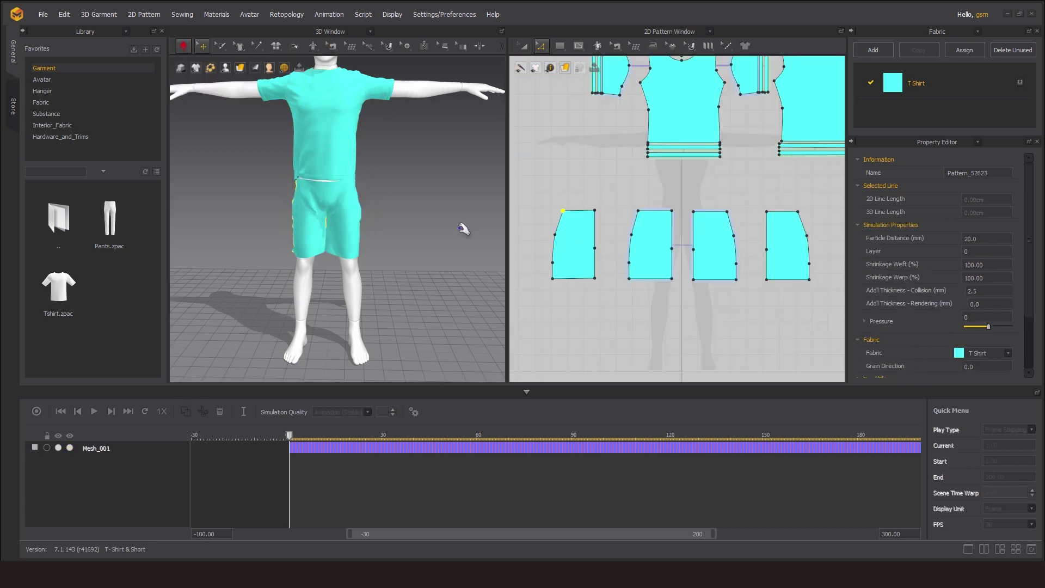
{"action": "scroll", "coordinate": [346, 297], "scroll_direction": "up", "scroll_amount": 4}
{"action": "left_click", "coordinate": [367, 305]}
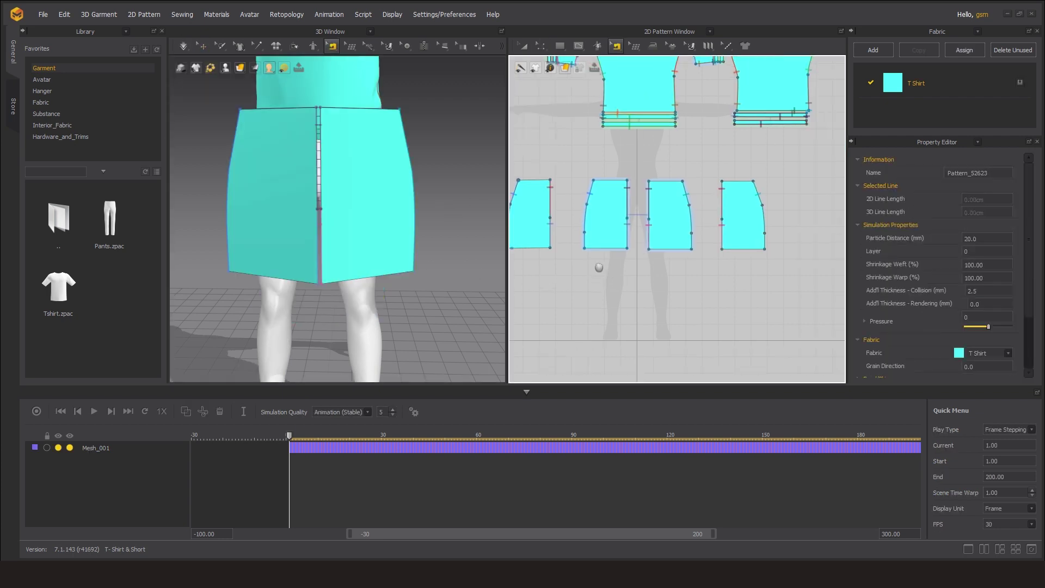
Shift a shorts panel's bottom corner and smooth a short segment of the left panel's edge
{"action": "left_click", "coordinate": [540, 46]}
{"action": "scroll", "coordinate": [611, 292], "scroll_direction": "up", "scroll_amount": 5}
{"action": "scroll", "coordinate": [621, 226], "scroll_direction": "down", "scroll_amount": 3}
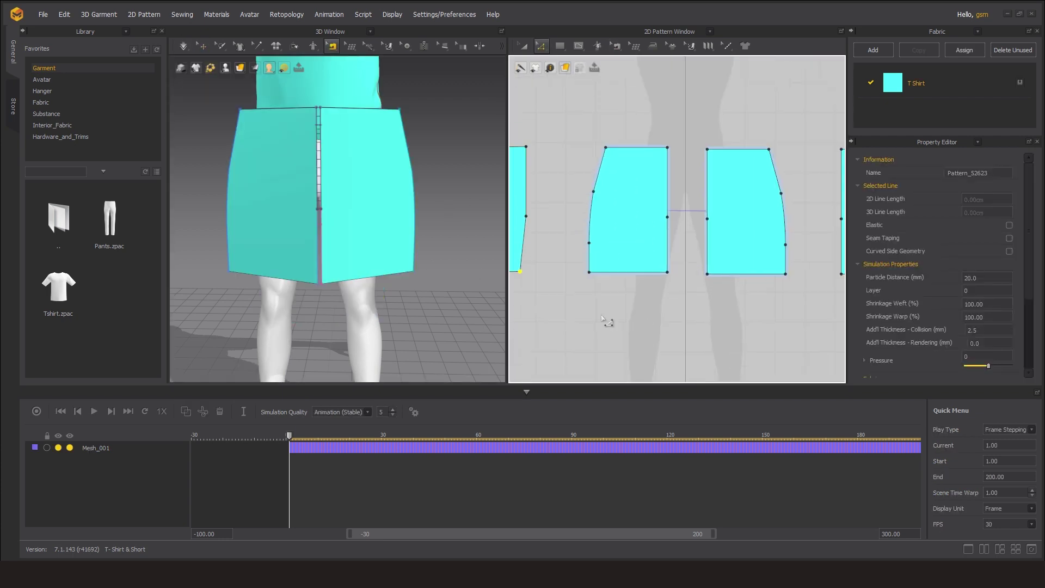
{"action": "left_click_drag", "start_coordinate": [667, 272], "coordinate": [662, 274]}
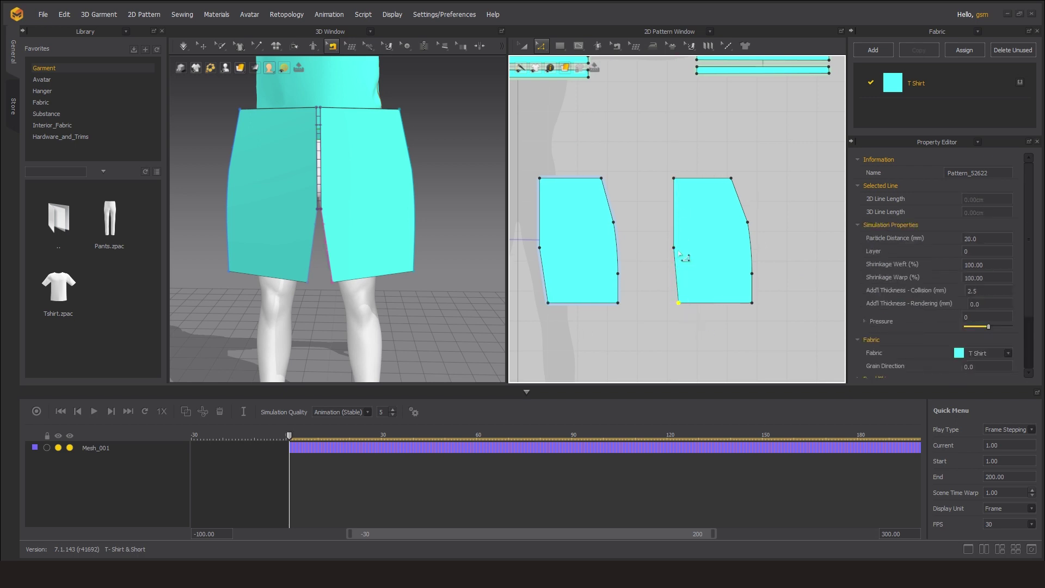
{"action": "left_click", "coordinate": [541, 46]}
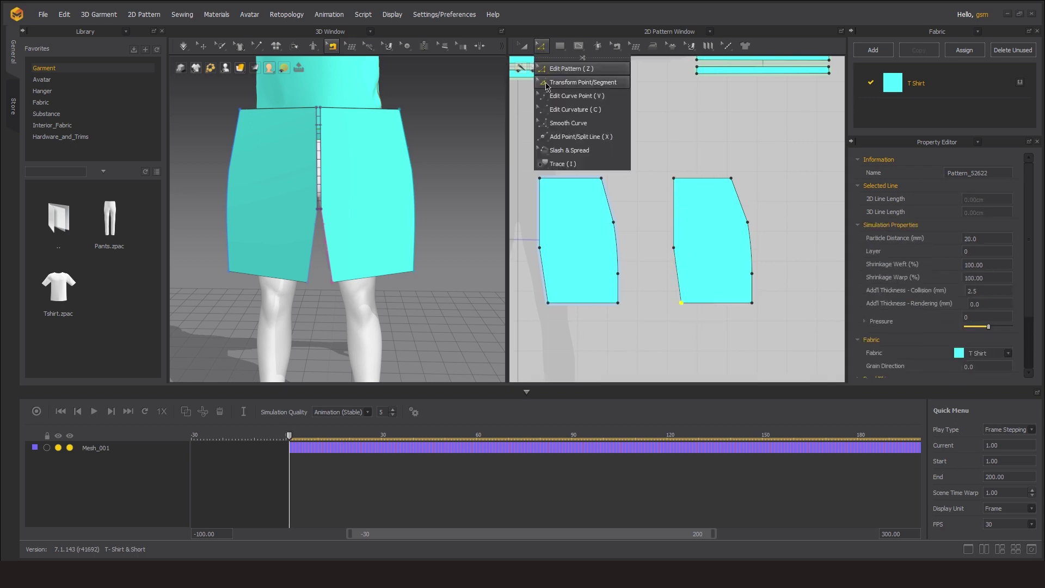
{"action": "left_click", "coordinate": [567, 123]}
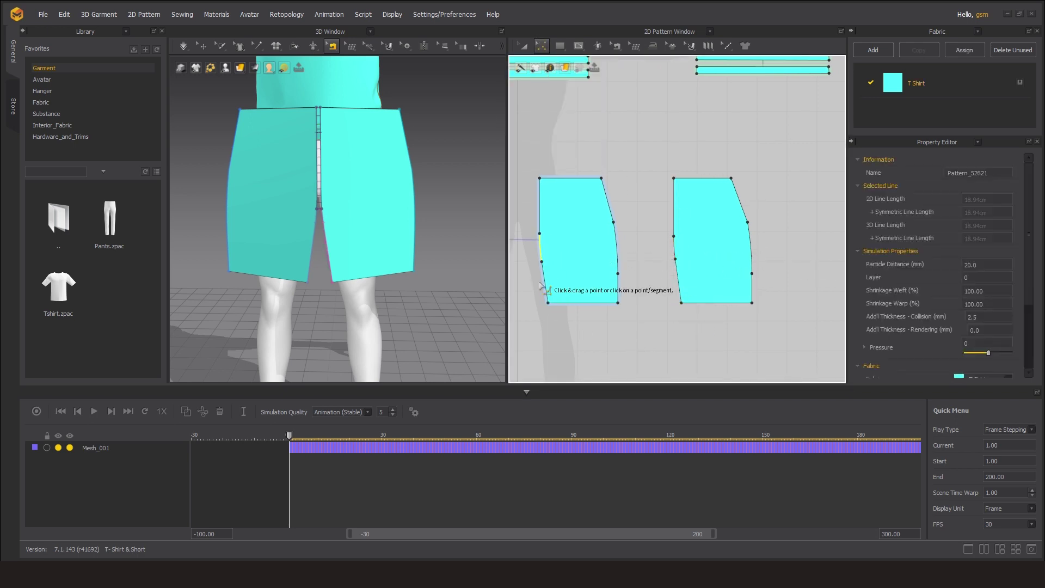
{"action": "left_click", "coordinate": [636, 234]}
Test-drape and revert the shorts, then slant the top outer corner of a shorts panel
{"action": "key", "text": "space"}
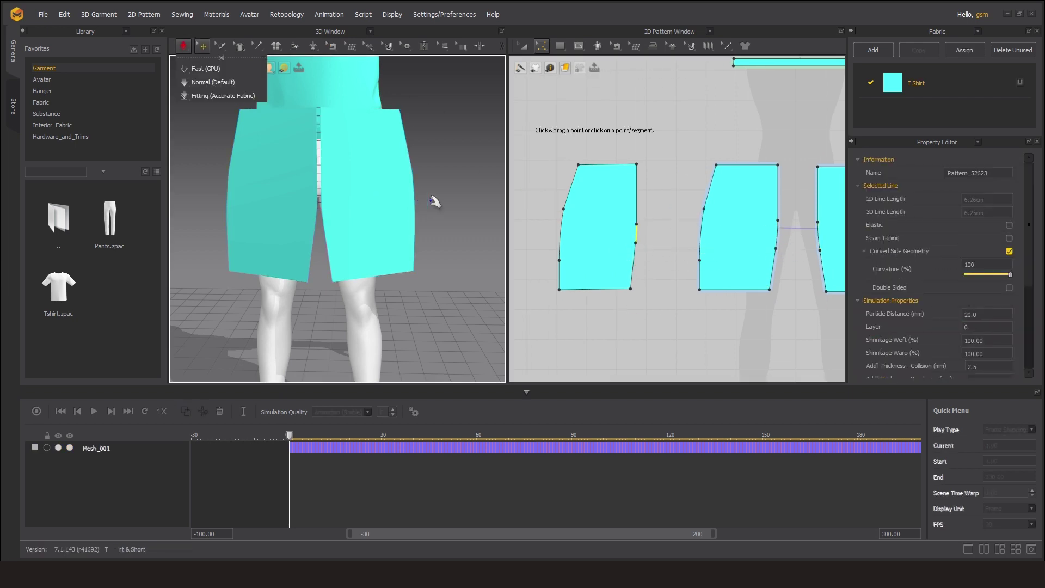
{"action": "key", "text": "ctrl+z"}
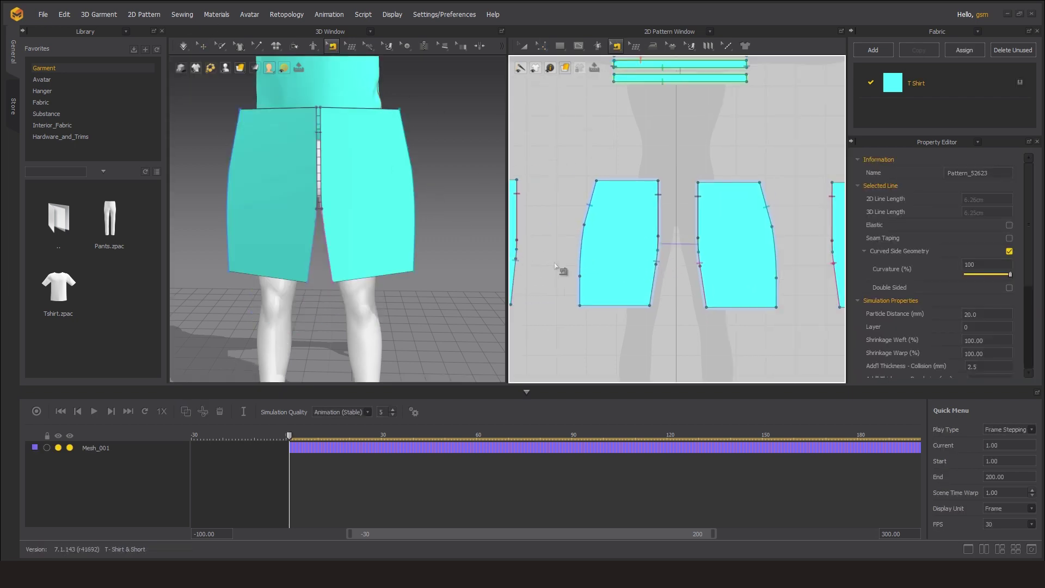
{"action": "scroll", "coordinate": [681, 235], "scroll_direction": "down", "scroll_amount": 3}
{"action": "scroll", "coordinate": [680, 235], "scroll_direction": "down", "scroll_amount": 2}
{"action": "left_click", "coordinate": [540, 46]}
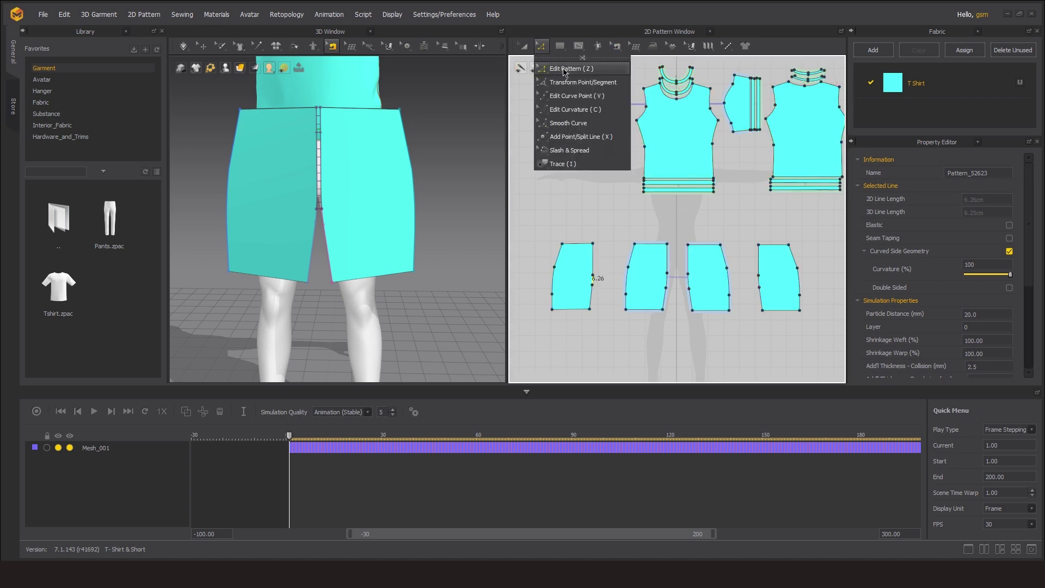
{"action": "left_click", "coordinate": [566, 71]}
{"action": "scroll", "coordinate": [621, 248], "scroll_direction": "up", "scroll_amount": 3}
{"action": "scroll", "coordinate": [620, 248], "scroll_direction": "up", "scroll_amount": 2}
{"action": "left_click_drag", "start_coordinate": [557, 243], "coordinate": [564, 242]}
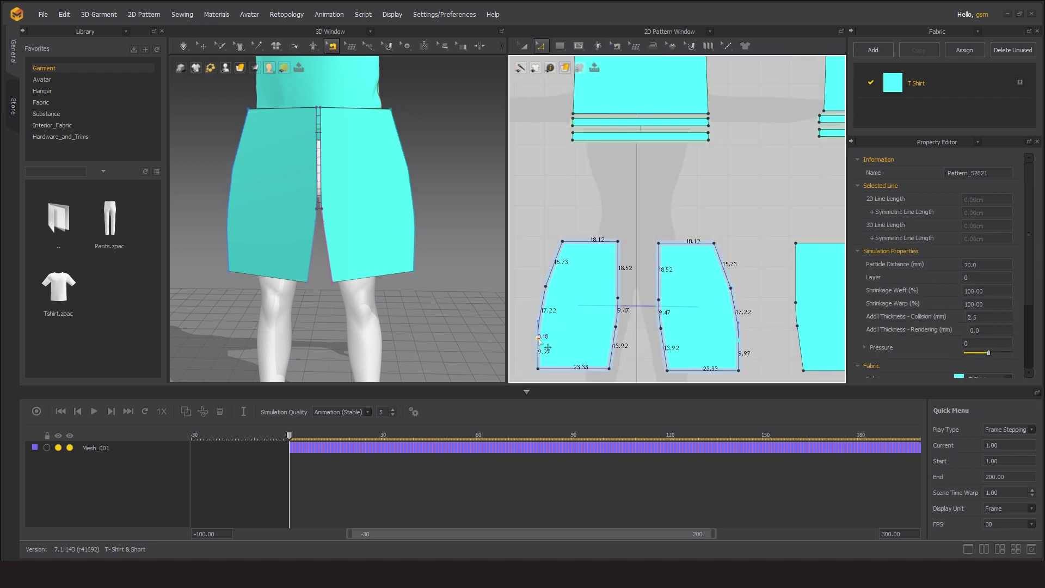
Drape the reshaped shorts on the avatar and inspect them from the side
{"action": "middle_click_drag", "start_coordinate": [676, 327], "coordinate": [652, 305]}
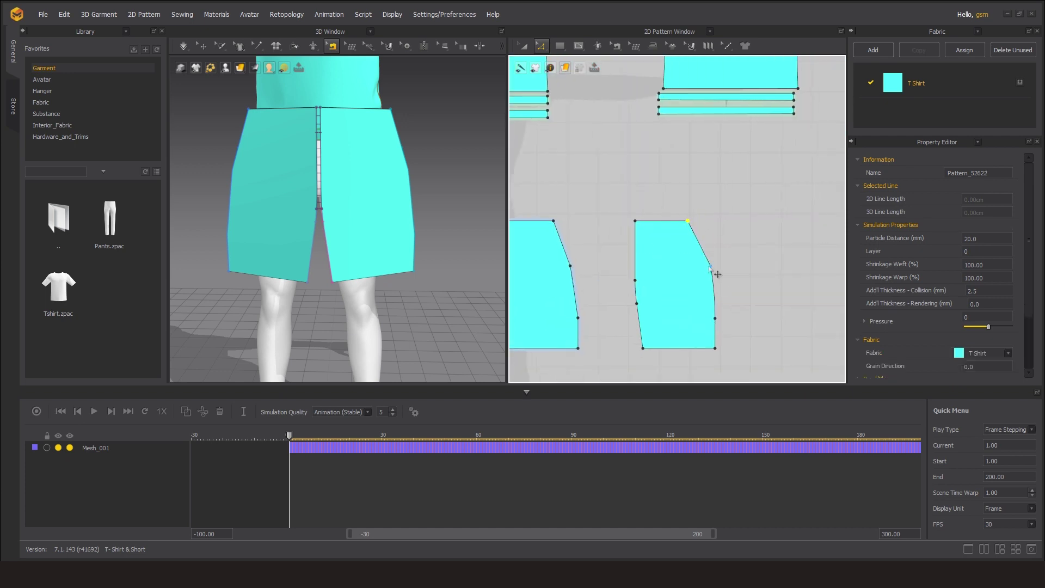
{"action": "scroll", "coordinate": [738, 331], "scroll_direction": "up", "scroll_amount": 3}
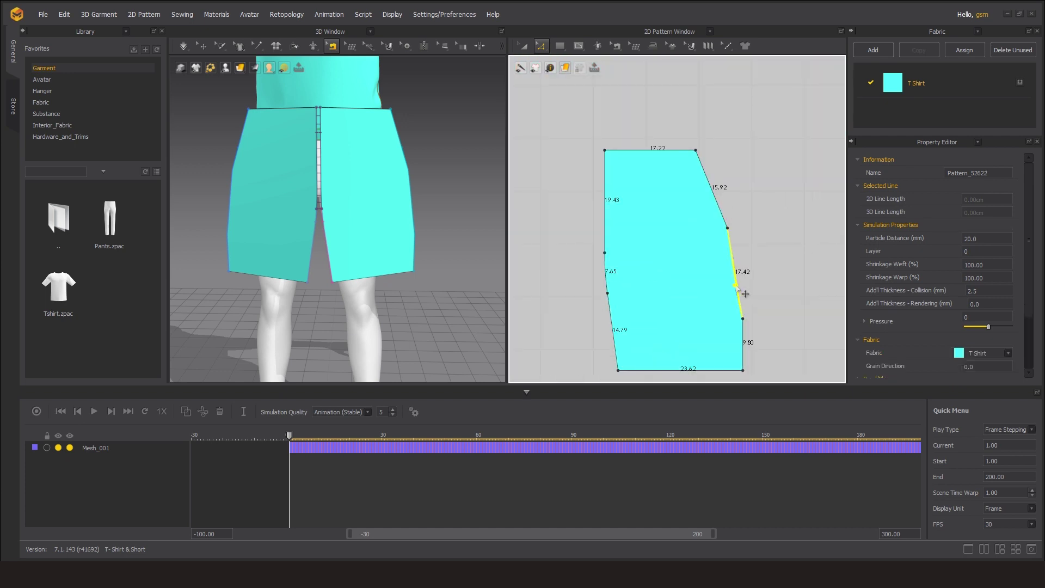
{"action": "scroll", "coordinate": [729, 227], "scroll_direction": "down", "scroll_amount": 3}
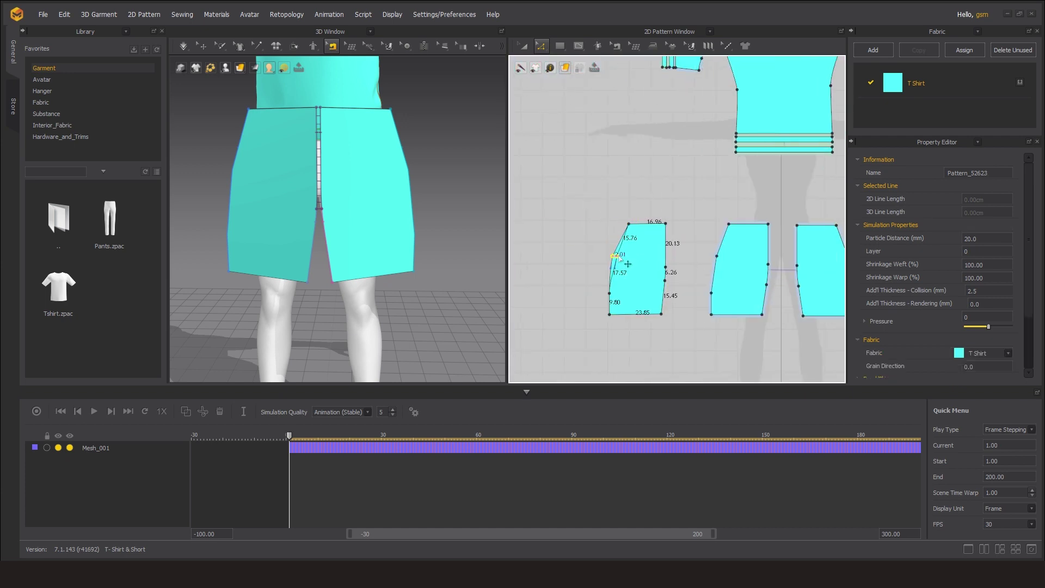
{"action": "scroll", "coordinate": [626, 321], "scroll_direction": "down", "scroll_amount": 2}
{"action": "left_click", "coordinate": [183, 46]}
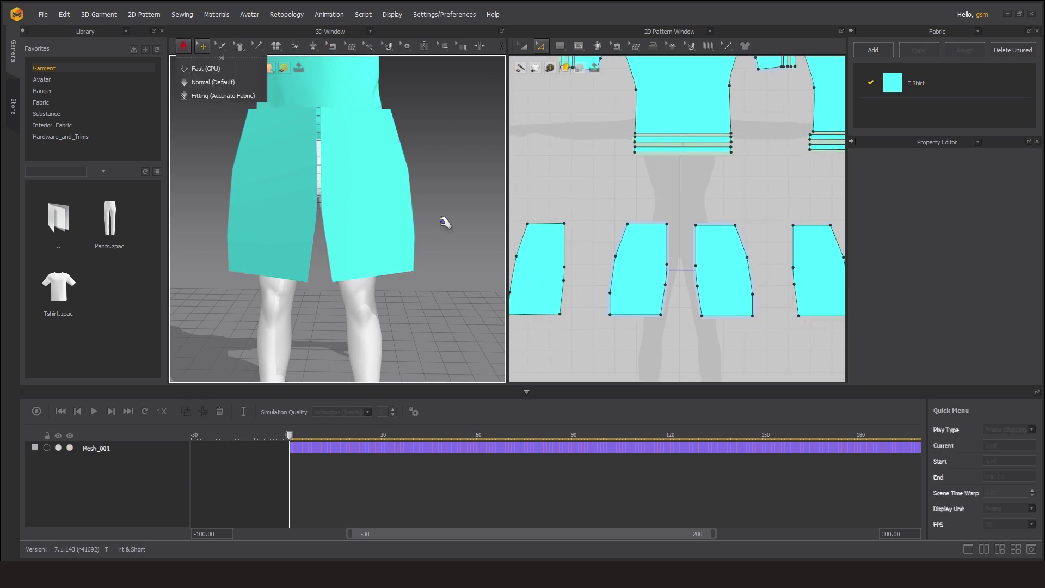
{"action": "right_click_drag", "start_coordinate": [443, 214], "coordinate": [397, 312]}
{"action": "key", "text": "space"}
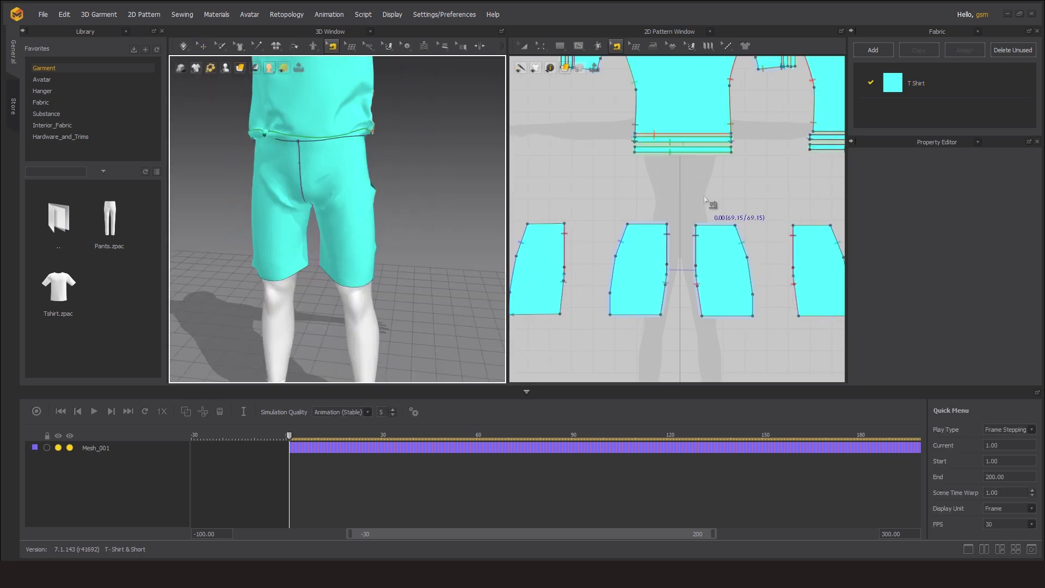
{"action": "scroll", "coordinate": [539, 207], "scroll_direction": "down", "scroll_amount": 5}
Hide the T-shirt pieces in the 3D view and drape the shorts alone
{"action": "left_click", "coordinate": [521, 43]}
{"action": "right_click_drag", "start_coordinate": [724, 304], "coordinate": [649, 303]}
{"action": "left_click_drag", "start_coordinate": [530, 139], "coordinate": [678, 225]}
{"action": "right_click", "coordinate": [651, 195]}
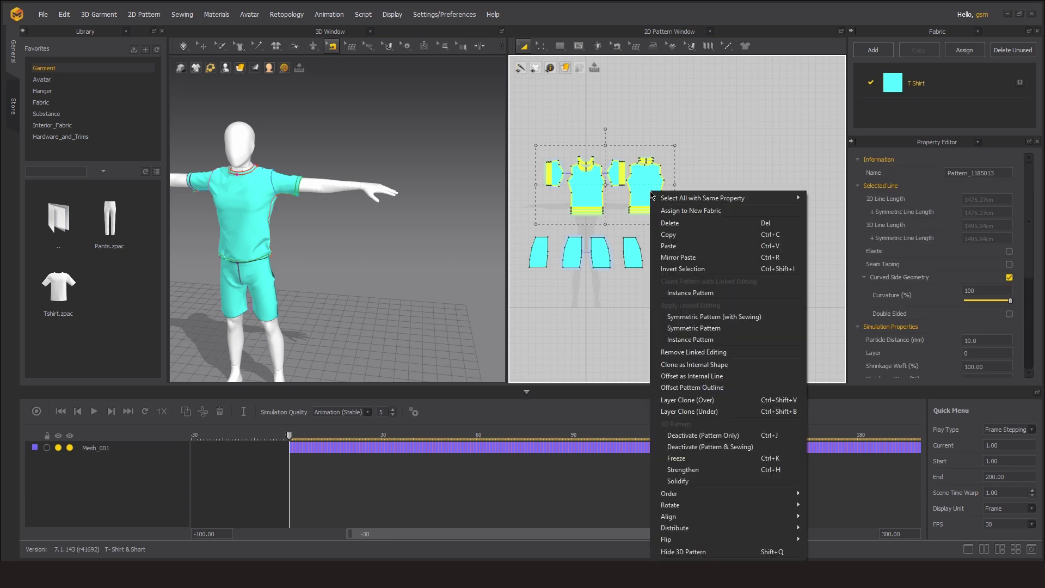
{"action": "left_click", "coordinate": [683, 551]}
{"action": "key", "text": "space"}
{"action": "mouse_move", "coordinate": [345, 194]}
{"action": "right_mouse_down"}
{"action": "mouse_move", "coordinate": [439, 203]}
{"action": "mouse_move", "coordinate": [381, 206]}
{"action": "right_mouse_up"}
{"action": "left_click", "coordinate": [411, 204]}
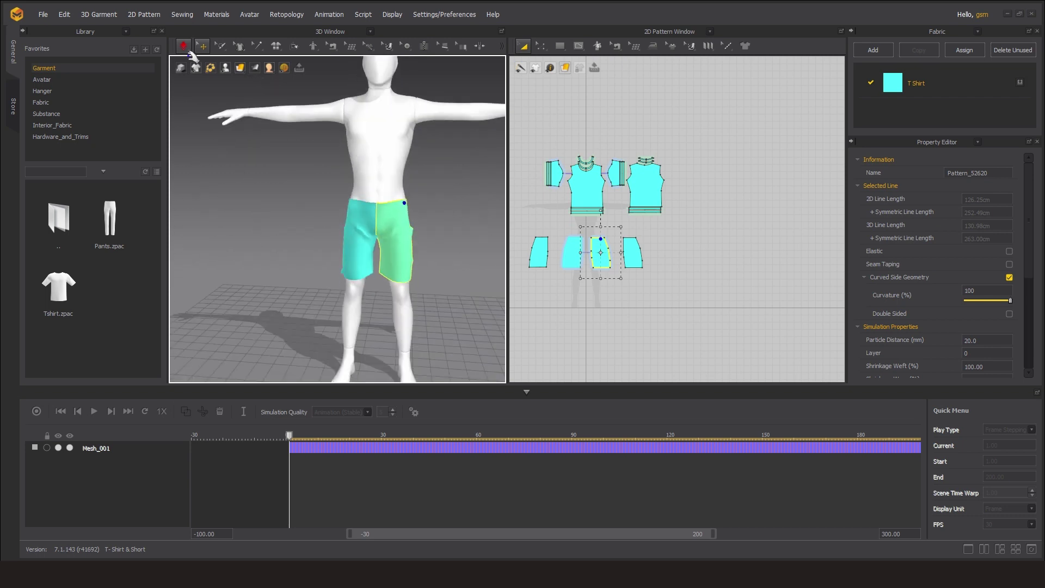
{"action": "left_click", "coordinate": [185, 47]}
{"action": "mouse_move", "coordinate": [192, 54]}
{"action": "right_mouse_down"}
{"action": "mouse_move", "coordinate": [287, 235]}
{"action": "mouse_move", "coordinate": [433, 246]}
{"action": "right_mouse_up"}
{"action": "scroll", "coordinate": [327, 228], "scroll_direction": "up", "scroll_amount": 5}
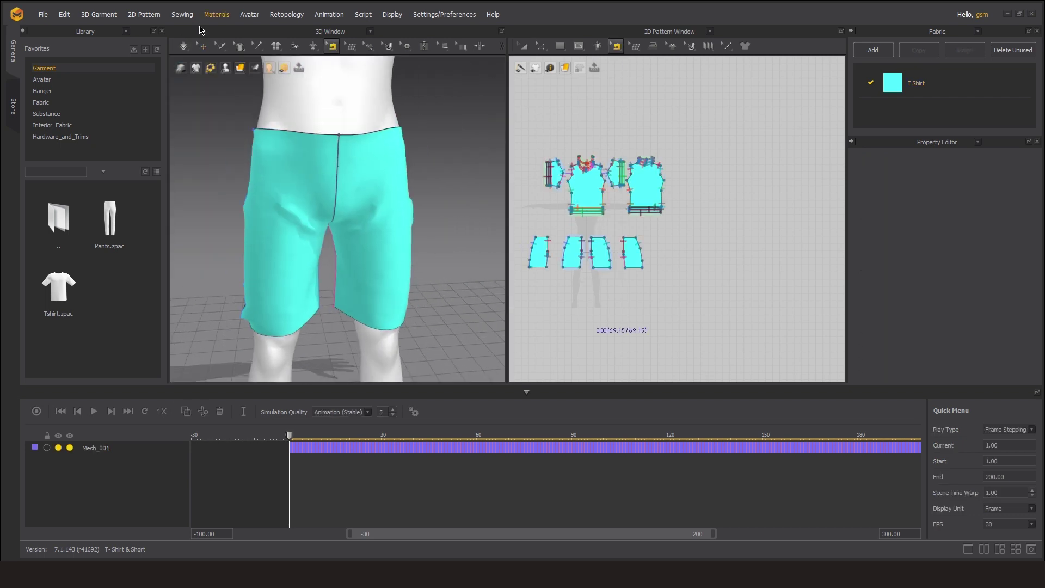
{"action": "left_click", "coordinate": [540, 46]}
{"action": "left_click", "coordinate": [544, 65]}
{"action": "scroll", "coordinate": [531, 276], "scroll_direction": "up", "scroll_amount": 5}
{"action": "left_click", "coordinate": [592, 238]}
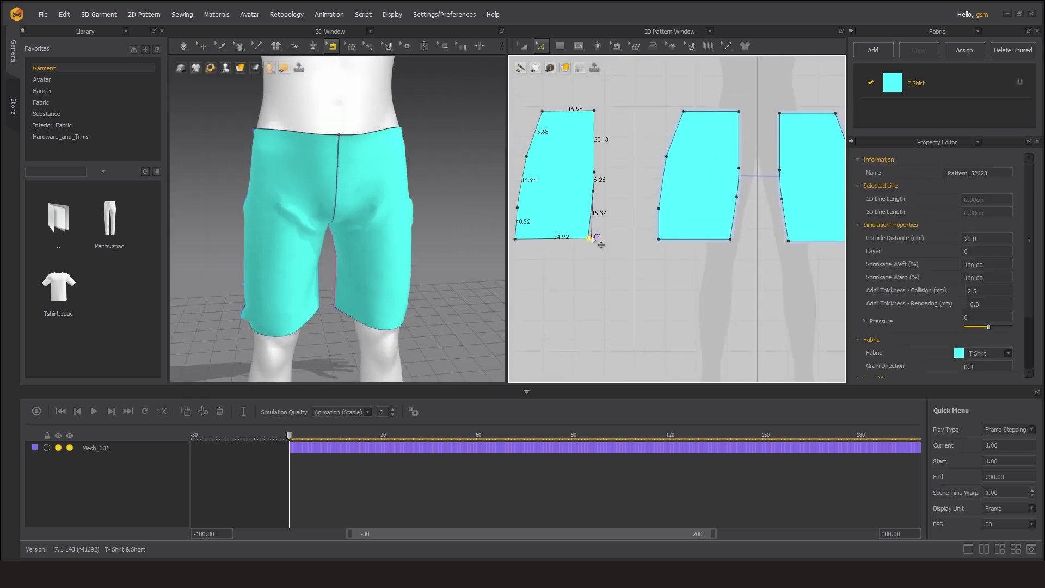
{"action": "left_click", "coordinate": [731, 239]}
{"action": "right_click_drag", "start_coordinate": [744, 246], "coordinate": [516, 262]}
{"action": "left_click", "coordinate": [666, 299]}
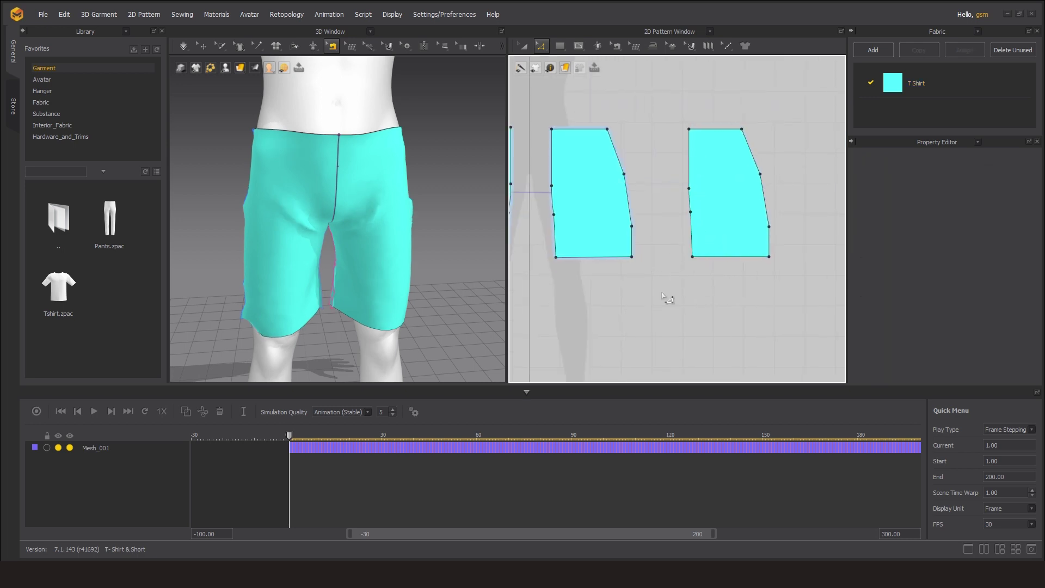
{"action": "left_click", "coordinate": [183, 46]}
{"action": "left_click", "coordinate": [246, 315]}
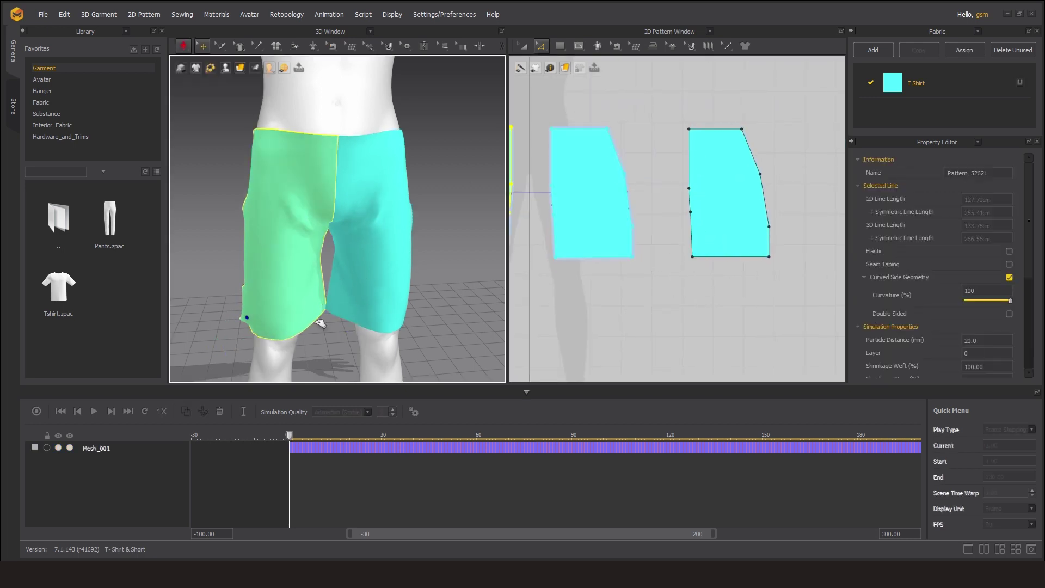
{"action": "right_click_drag", "start_coordinate": [321, 324], "coordinate": [420, 264]}
{"action": "key", "text": "space"}
{"action": "key", "text": "n"}
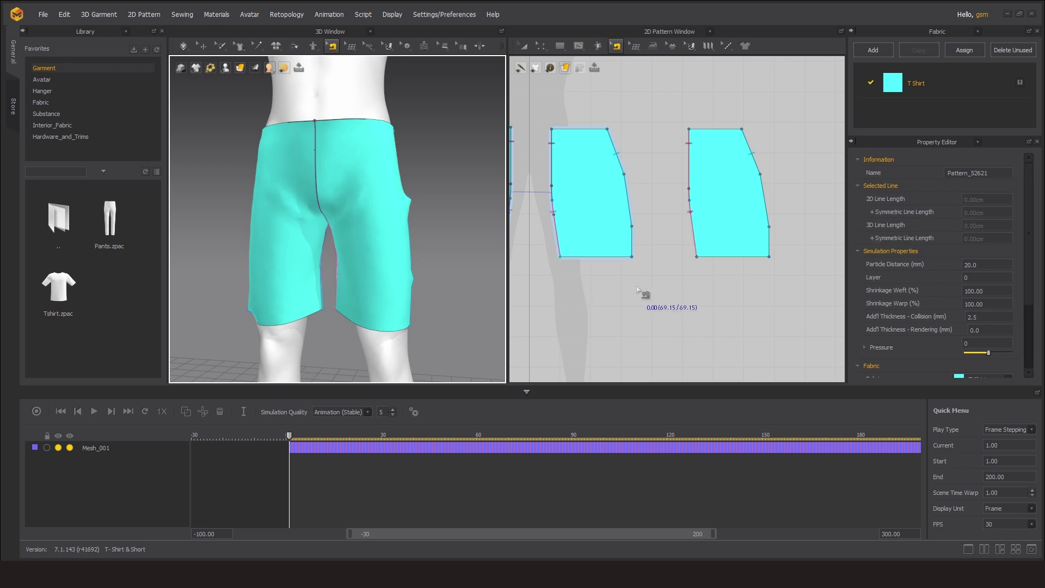
{"action": "right_click_drag", "start_coordinate": [638, 289], "coordinate": [664, 298]}
{"action": "scroll", "coordinate": [599, 298], "scroll_direction": "up", "scroll_amount": 2}
{"action": "left_click", "coordinate": [183, 46]}
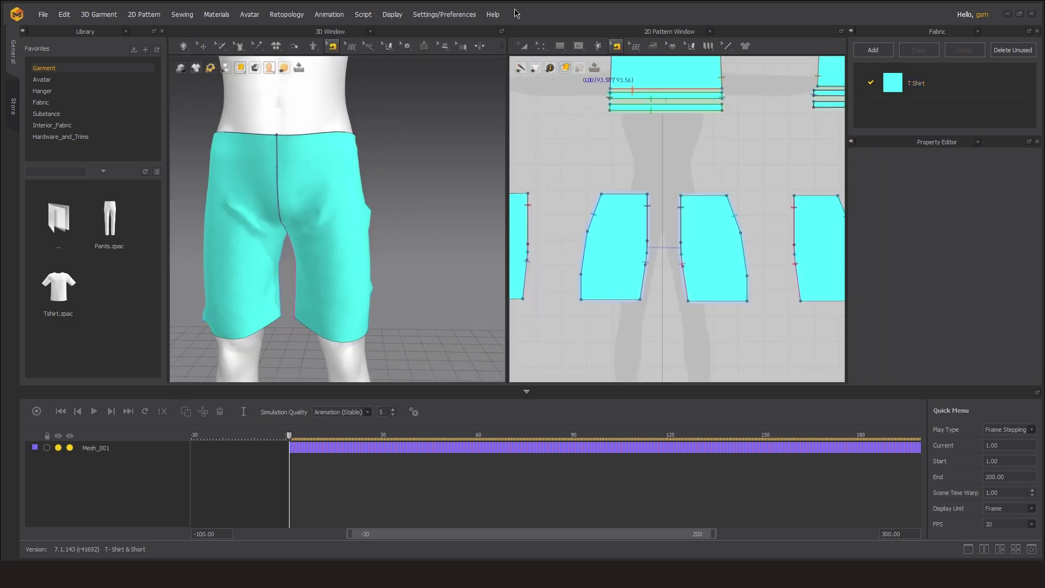
{"action": "left_click", "coordinate": [559, 46]}
Draw a long thin rectangle above the shorts, lengthen it, and centre it as a waistband
{"action": "left_click", "coordinate": [582, 82]}
{"action": "left_click_drag", "start_coordinate": [591, 174], "coordinate": [779, 182]}
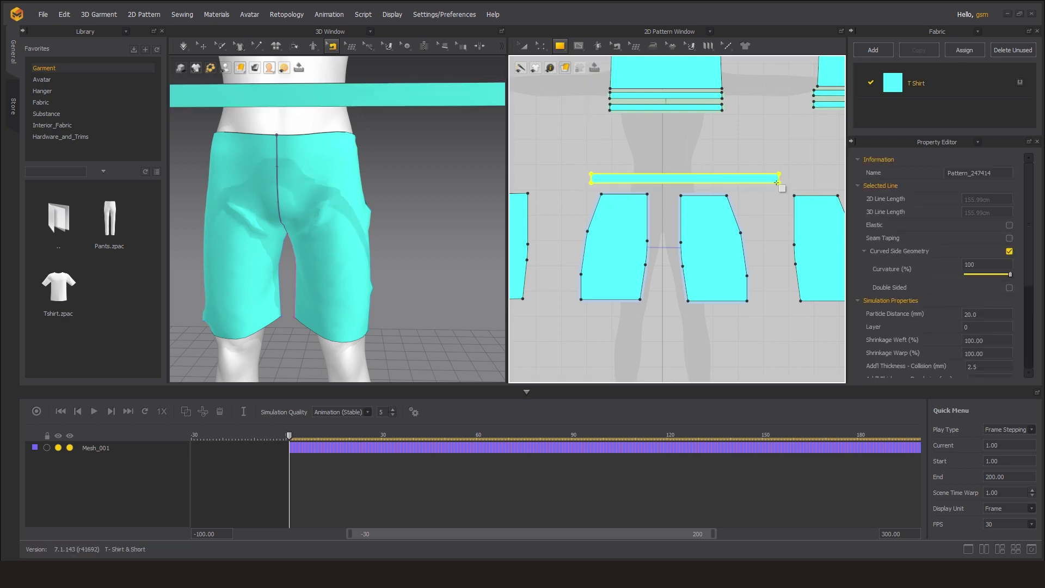
{"action": "left_click", "coordinate": [540, 45]}
{"action": "left_click", "coordinate": [571, 70]}
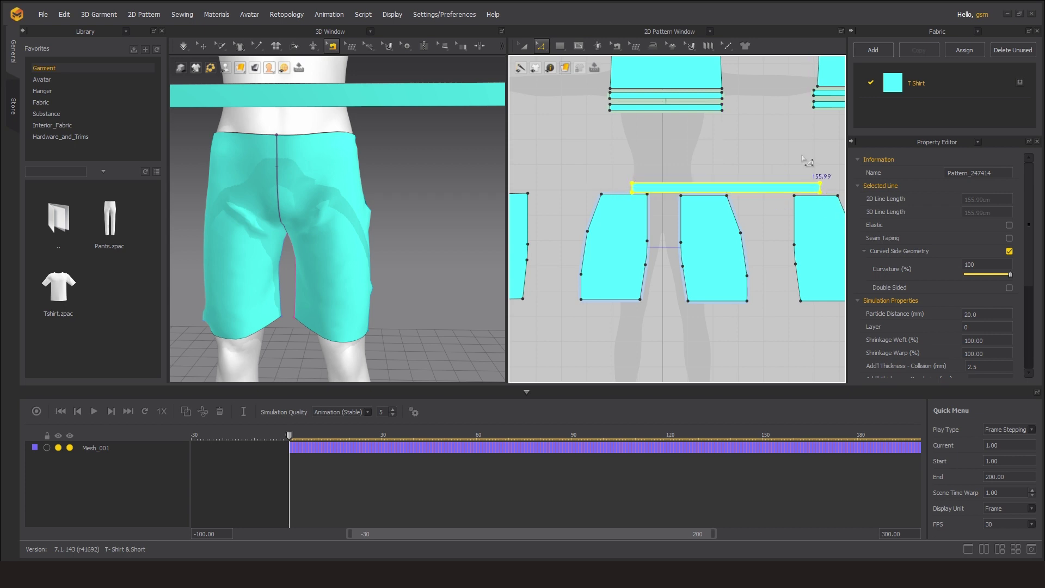
{"action": "left_click", "coordinate": [789, 188]}
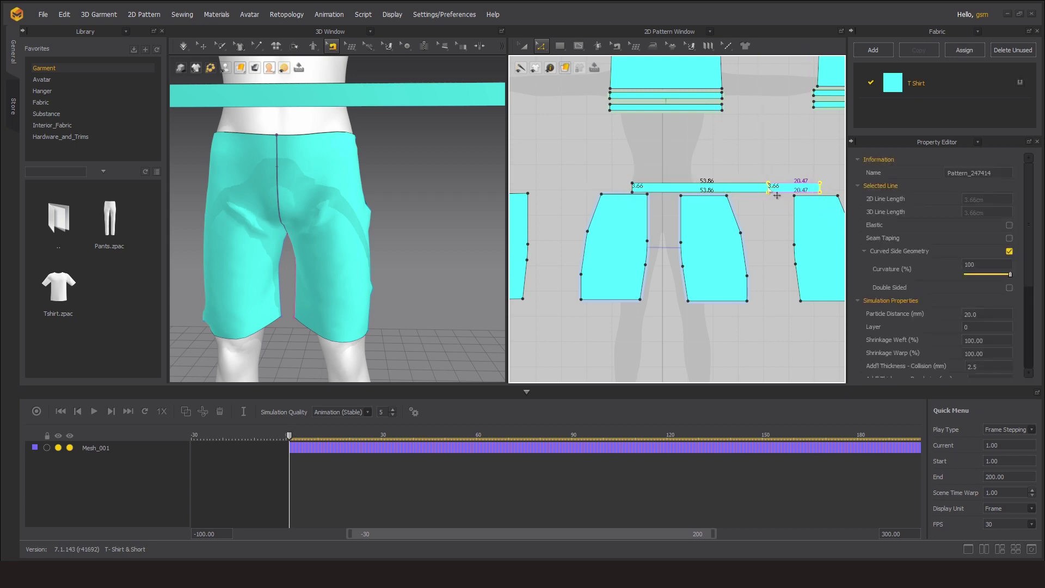
{"action": "left_click_drag", "start_coordinate": [784, 195], "coordinate": [789, 195]}
{"action": "left_click", "coordinate": [673, 180]}
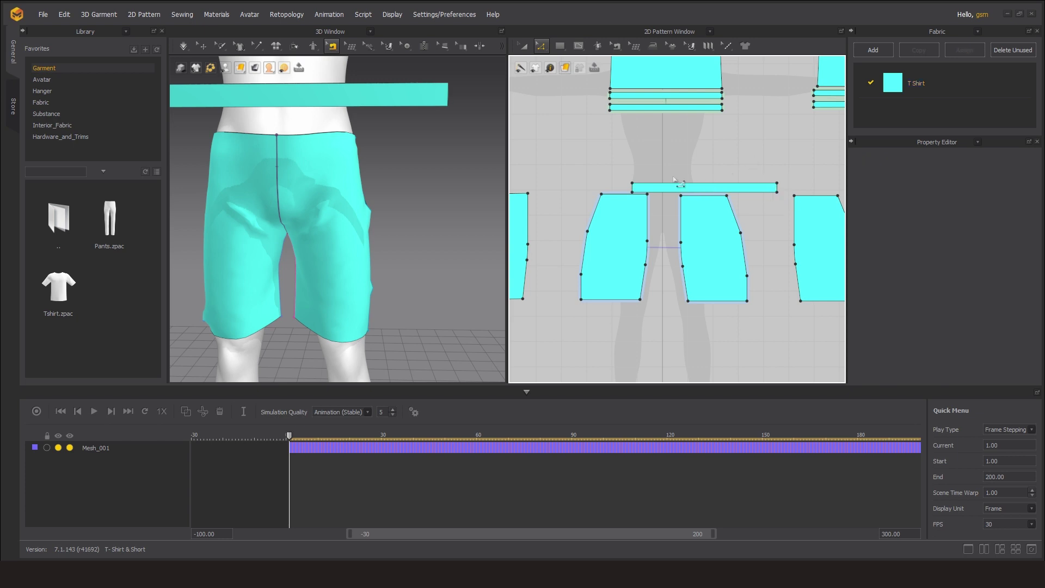
{"action": "left_click_drag", "start_coordinate": [722, 188], "coordinate": [686, 179]}
Add a split point along the waistband strip's top edge with Add Point/Split Line
{"action": "left_click", "coordinate": [616, 46]}
{"action": "left_click", "coordinate": [620, 134]}
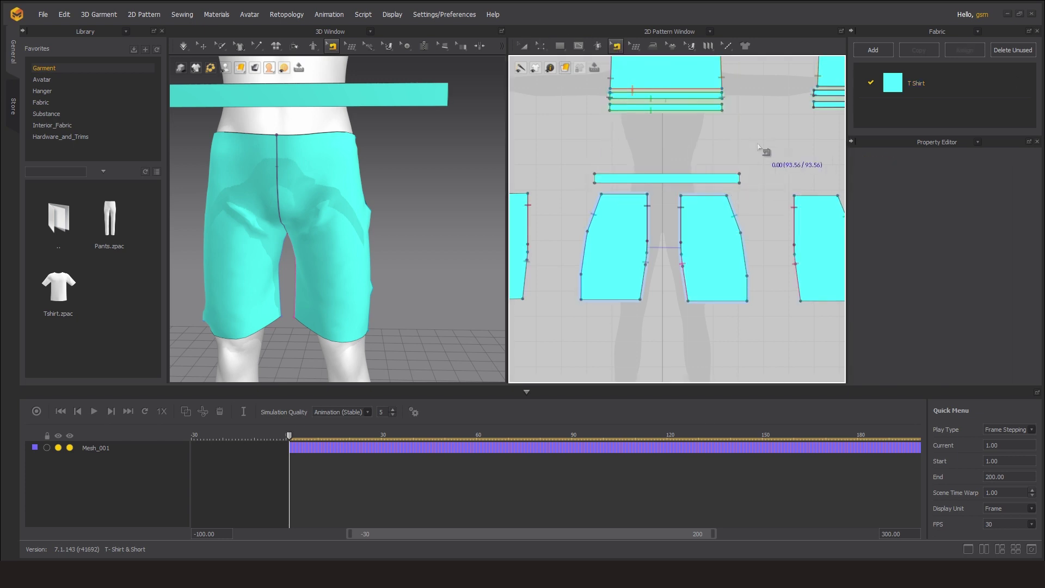
{"action": "scroll", "coordinate": [387, 180], "scroll_direction": "up", "scroll_amount": 2}
{"action": "left_click", "coordinate": [616, 45]}
{"action": "left_click", "coordinate": [540, 46]}
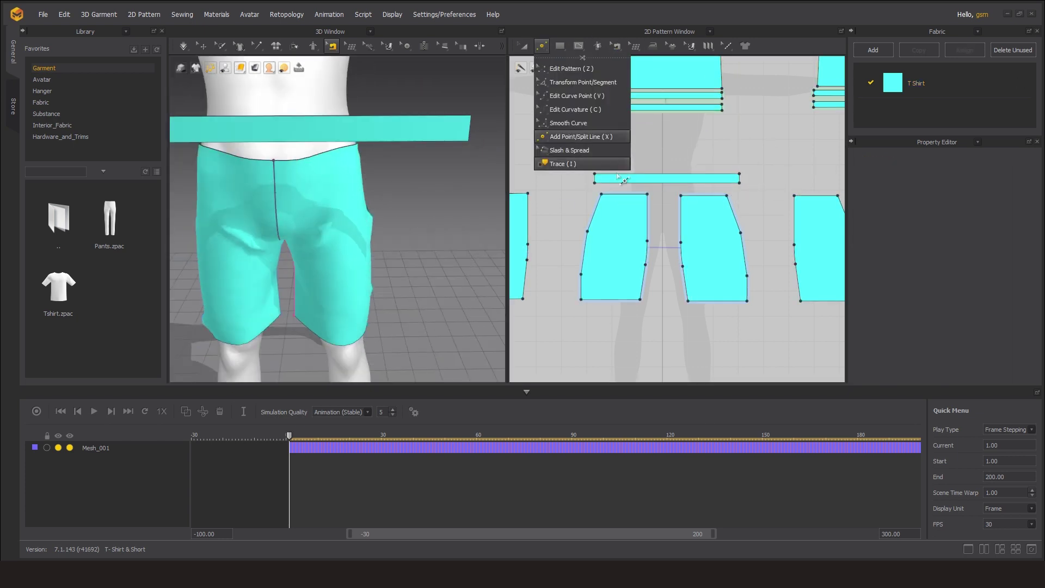
{"action": "left_click", "coordinate": [566, 133]}
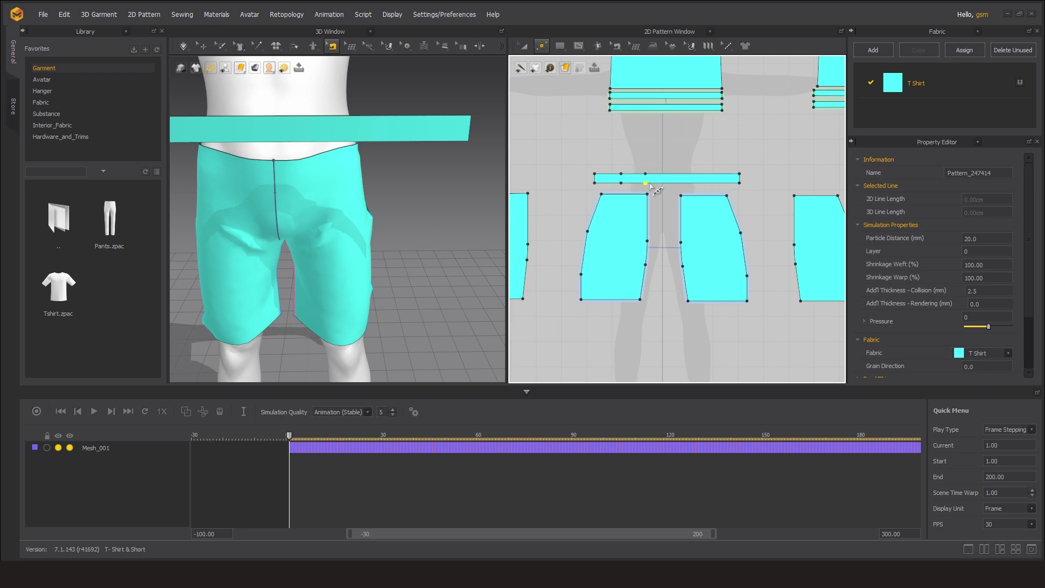
{"action": "left_click", "coordinate": [622, 174]}
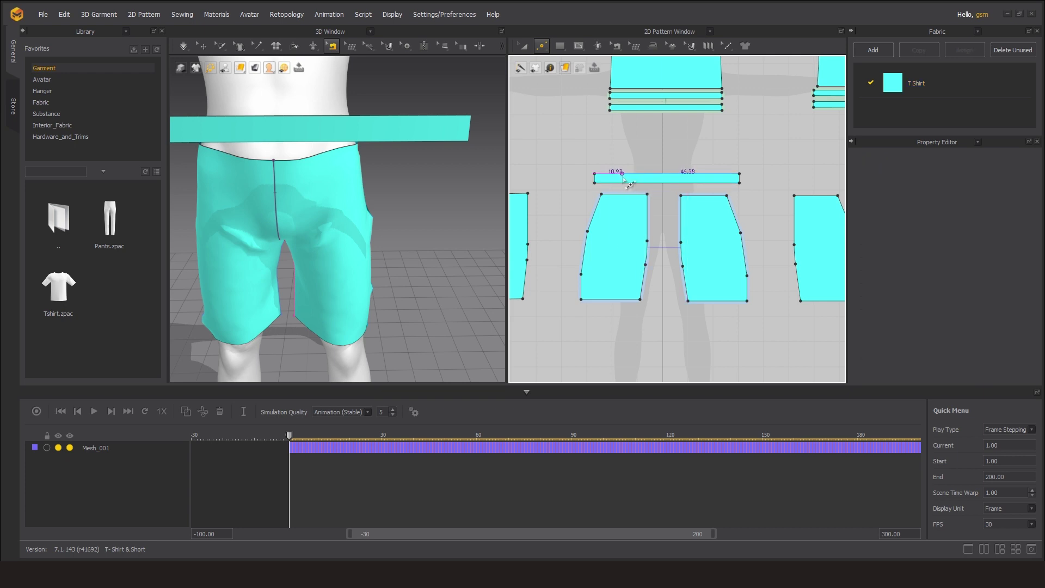
Stretch the waistband's right end further so its segments measure 17.99, 19.01 and 17.66
{"action": "left_click", "coordinate": [540, 46]}
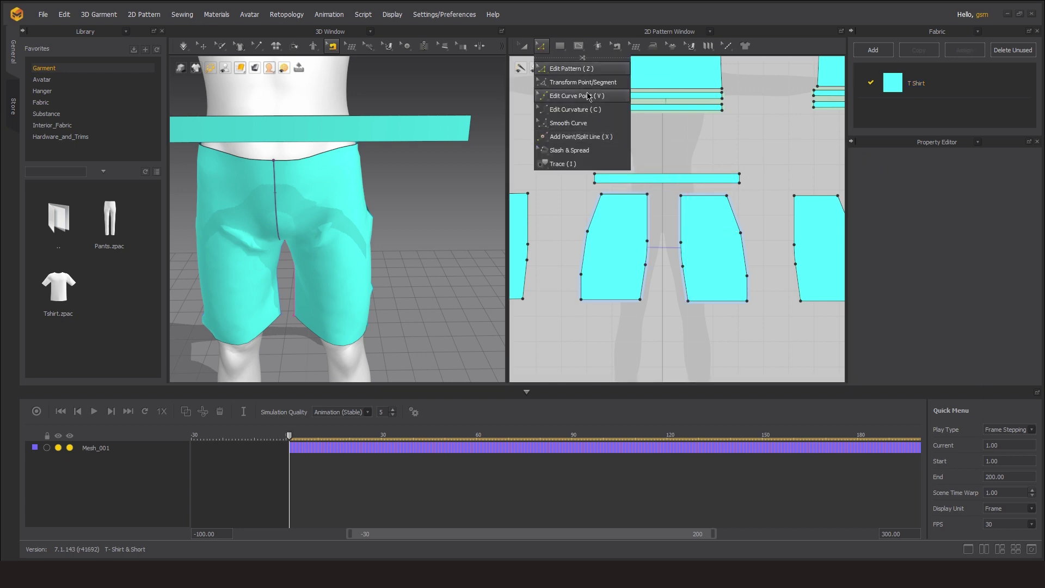
{"action": "left_click", "coordinate": [566, 68]}
{"action": "left_click_drag", "start_coordinate": [739, 178], "coordinate": [764, 177]}
{"action": "left_click", "coordinate": [540, 45]}
{"action": "left_click", "coordinate": [576, 136]}
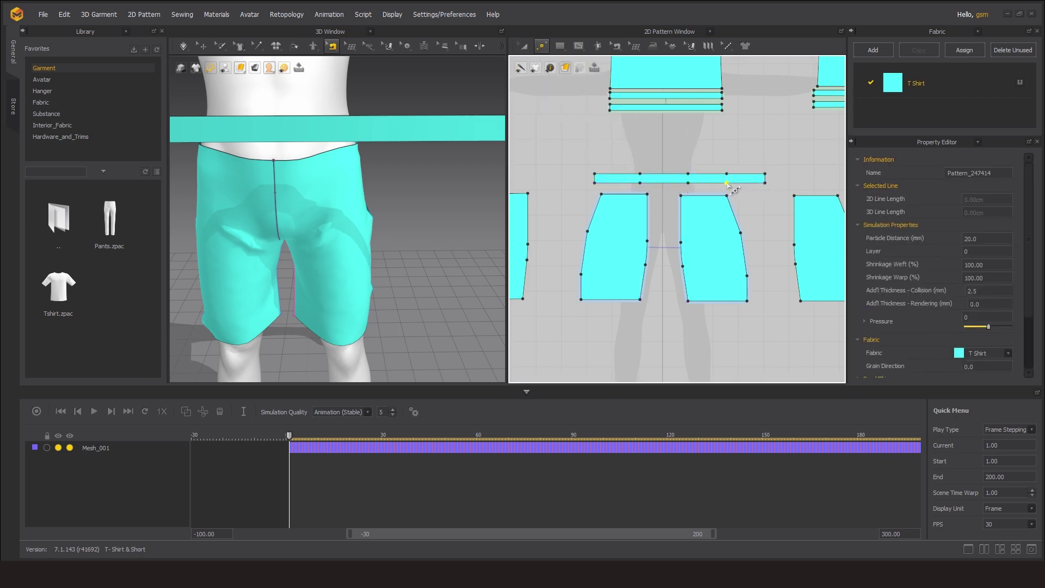
{"action": "left_click", "coordinate": [541, 45]}
{"action": "left_click", "coordinate": [566, 68]}
{"action": "left_click_drag", "start_coordinate": [765, 178], "coordinate": [781, 178]}
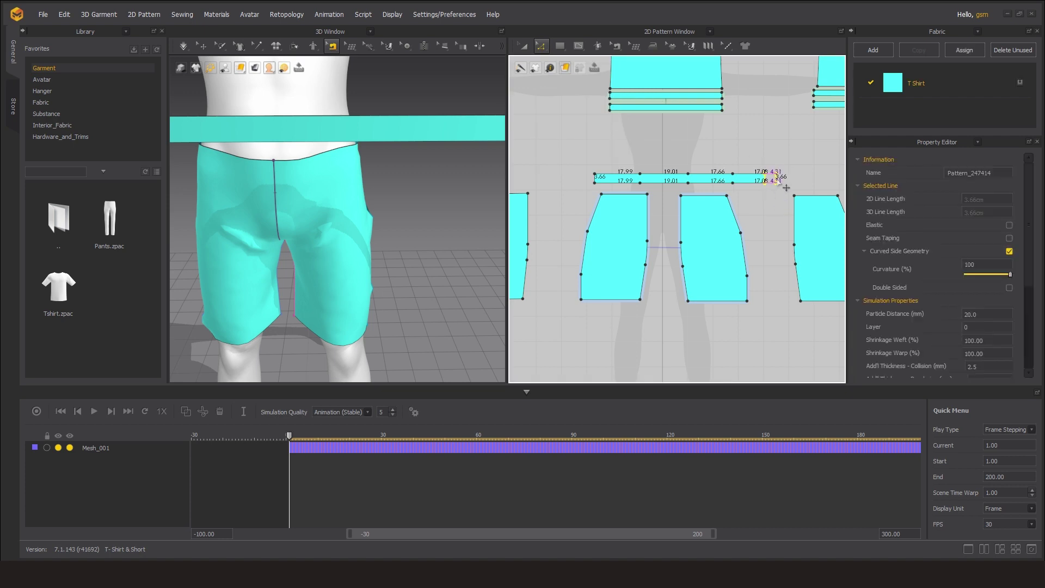
Switch to Segment Sewing and bring the shorts pieces below the waistband into view
{"action": "left_click", "coordinate": [621, 46]}
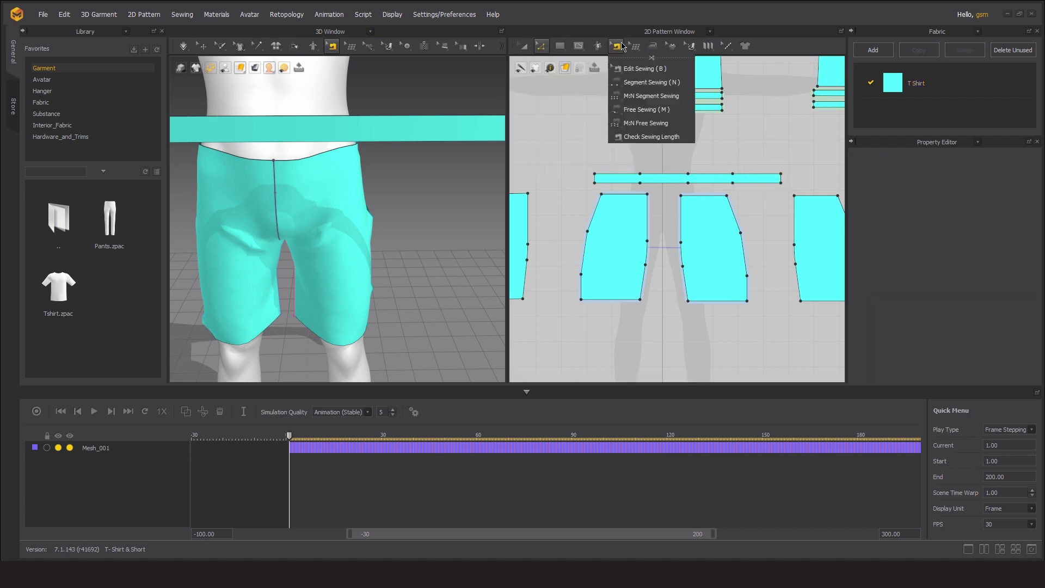
{"action": "left_click", "coordinate": [651, 83]}
{"action": "middle_click_drag", "start_coordinate": [677, 186], "coordinate": [717, 178]}
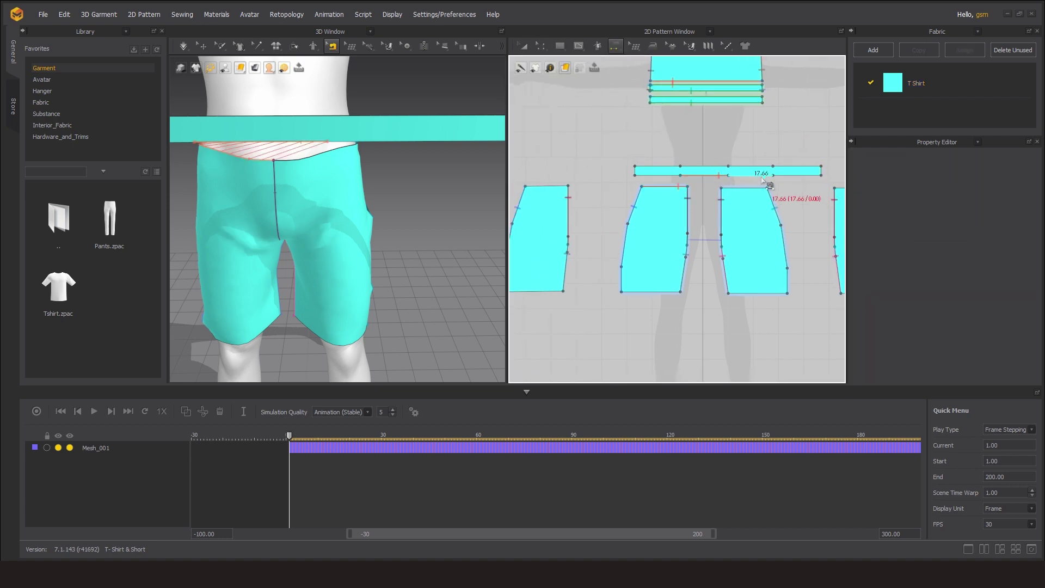
{"action": "middle_click_drag", "start_coordinate": [790, 226], "coordinate": [647, 237]}
{"action": "right_click_drag", "start_coordinate": [305, 163], "coordinate": [390, 163]}
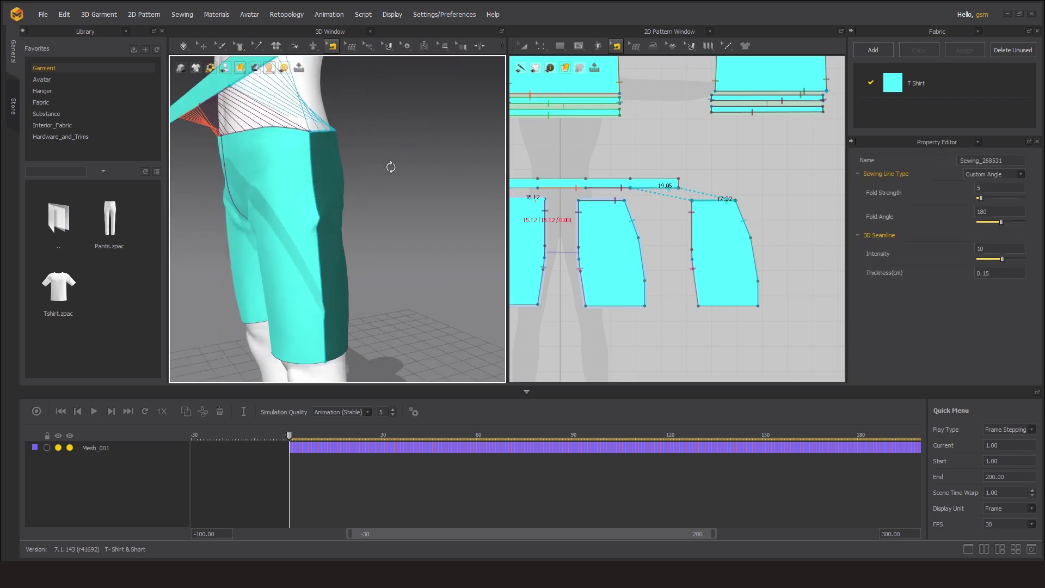
Sew the first waistband segments to the shorts' top edges
{"action": "left_click", "coordinate": [616, 46]}
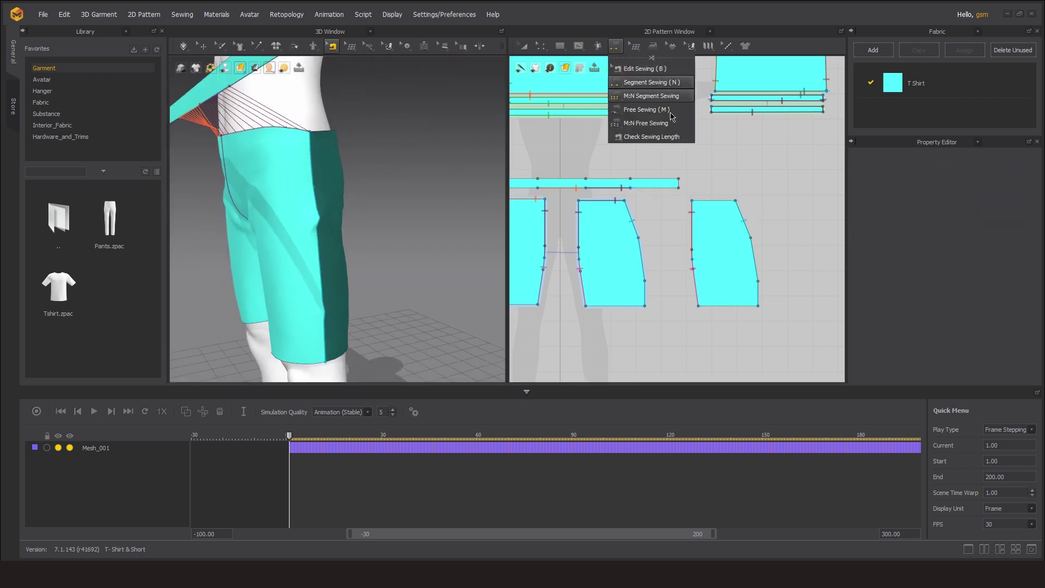
{"action": "left_click", "coordinate": [642, 84]}
{"action": "left_click", "coordinate": [656, 187]}
{"action": "left_click", "coordinate": [676, 250]}
{"action": "middle_click_drag", "start_coordinate": [676, 251], "coordinate": [789, 264]}
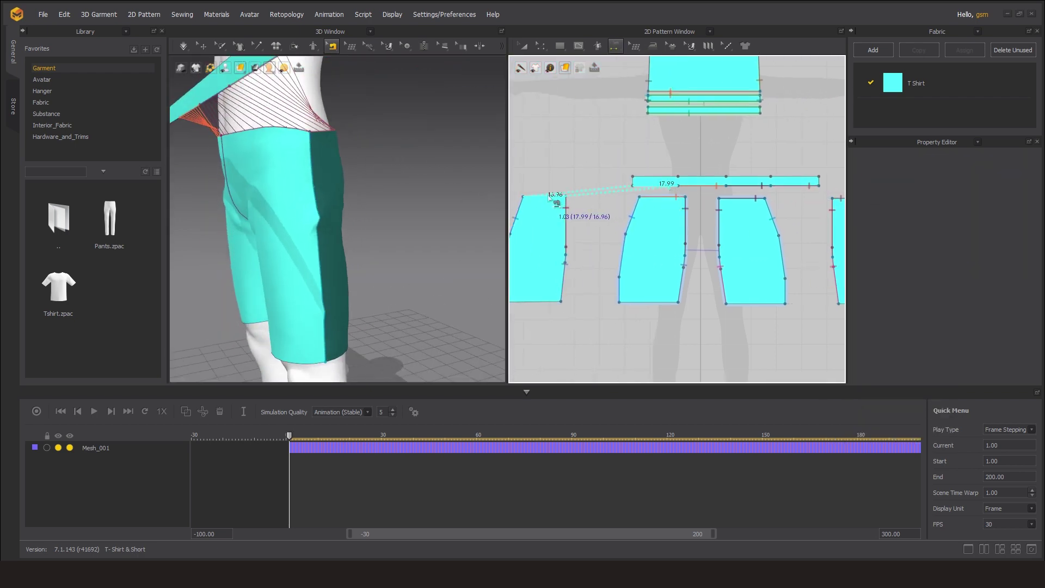
{"action": "mouse_move", "coordinate": [415, 191]}
{"action": "right_mouse_down"}
{"action": "mouse_move", "coordinate": [337, 217]}
{"action": "mouse_move", "coordinate": [262, 207]}
{"action": "mouse_move", "coordinate": [300, 172]}
{"action": "mouse_move", "coordinate": [306, 231]}
{"action": "right_mouse_up"}
{"action": "scroll", "coordinate": [337, 218], "scroll_direction": "down", "scroll_amount": 2}
Check the waistband on the avatar, then sew the last waistband segment to the shorts
{"action": "left_click", "coordinate": [204, 47]}
{"action": "left_click", "coordinate": [327, 187]}
{"action": "key", "text": "Escape"}
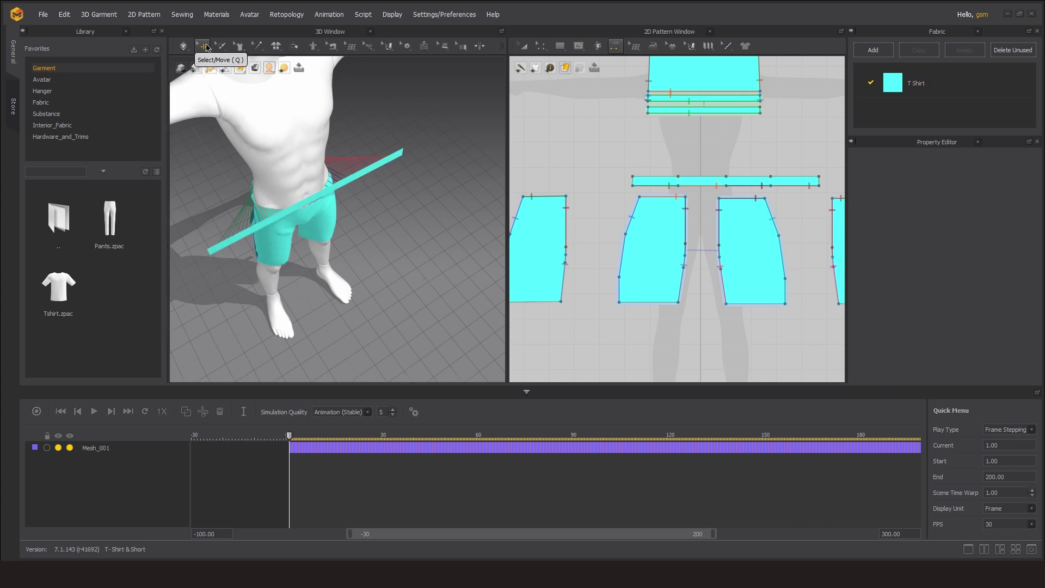
{"action": "left_click", "coordinate": [183, 46]}
{"action": "mouse_move", "coordinate": [408, 168]}
{"action": "right_mouse_down"}
{"action": "mouse_move", "coordinate": [396, 240]}
{"action": "mouse_move", "coordinate": [331, 191]}
{"action": "right_mouse_up"}
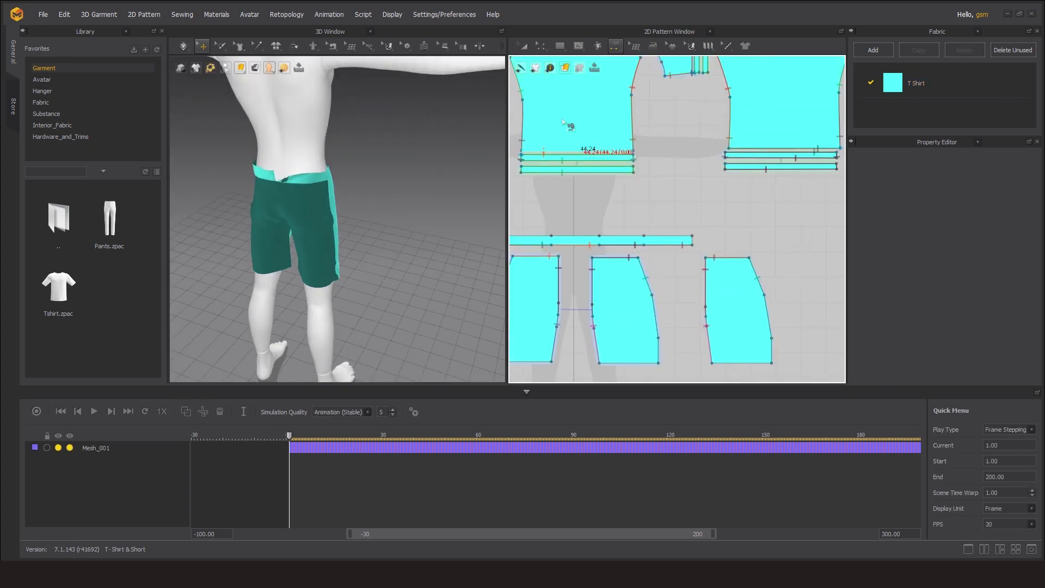
{"action": "left_click", "coordinate": [699, 244]}
Simulate the shorts briefly, then pause and select the waistband pattern piece
{"action": "key", "text": "space"}
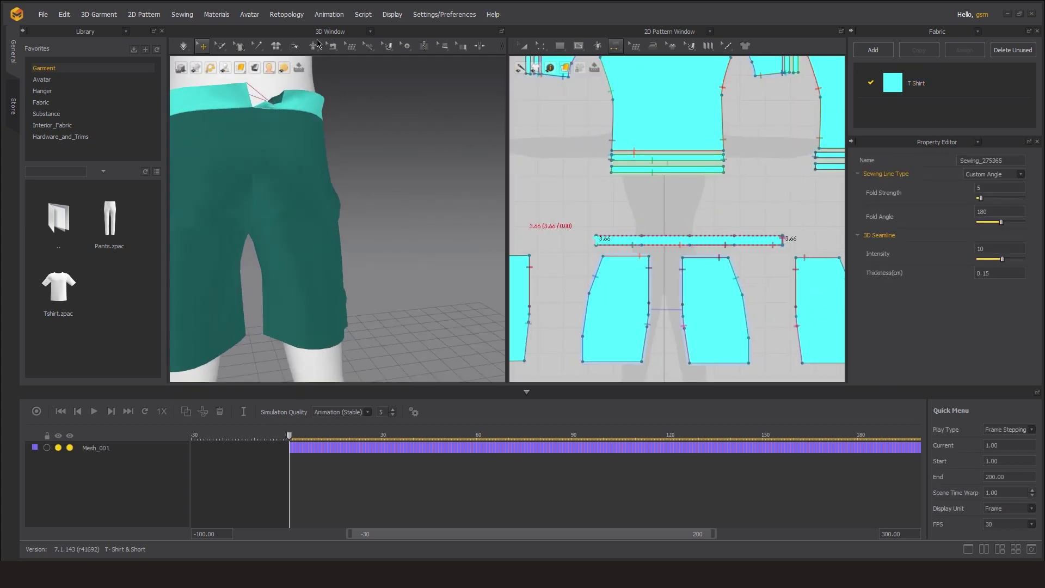
{"action": "scroll", "coordinate": [394, 187], "scroll_direction": "up", "scroll_amount": 5}
{"action": "mouse_move", "coordinate": [394, 187]}
{"action": "right_mouse_down"}
{"action": "mouse_move", "coordinate": [292, 198]}
{"action": "mouse_move", "coordinate": [280, 238]}
{"action": "right_mouse_up"}
{"action": "key", "text": "space"}
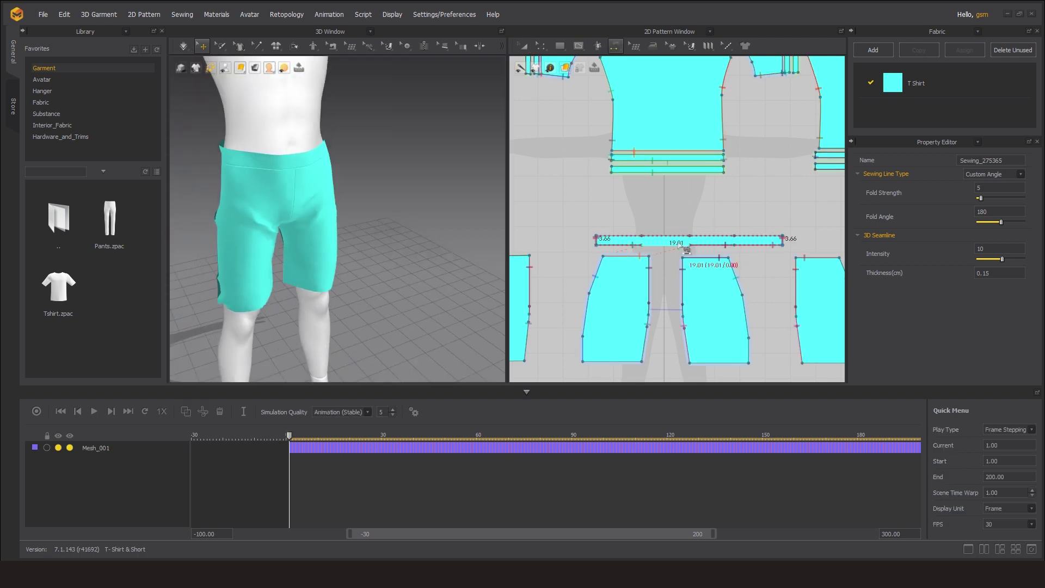
{"action": "left_click", "coordinate": [540, 46]}
{"action": "left_click", "coordinate": [785, 242]}
Shorten the waistband pattern from its right end using Transform Pattern
{"action": "left_click", "coordinate": [540, 46]}
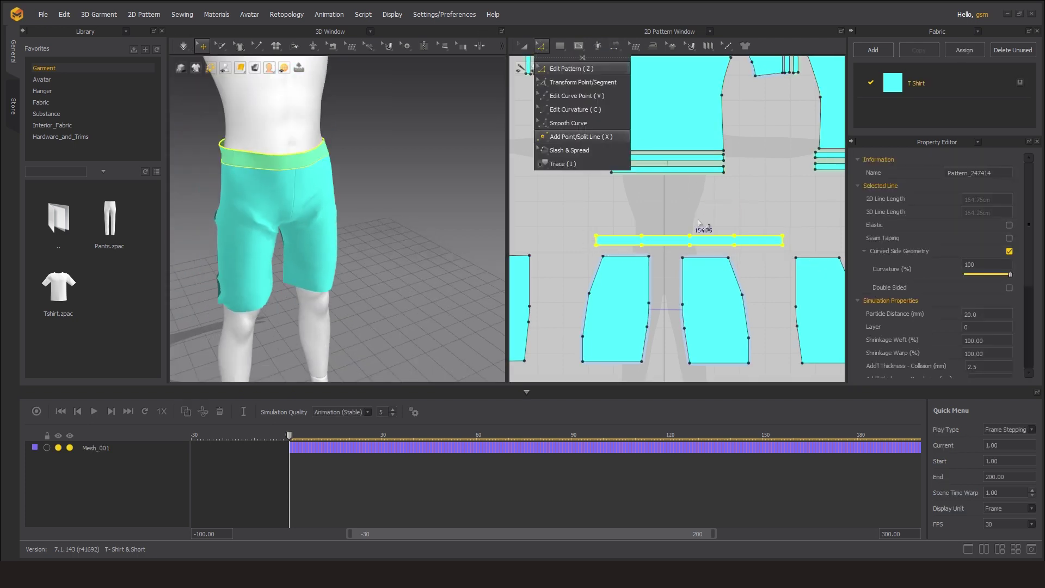
{"action": "left_click", "coordinate": [566, 136]}
{"action": "left_click", "coordinate": [787, 243]}
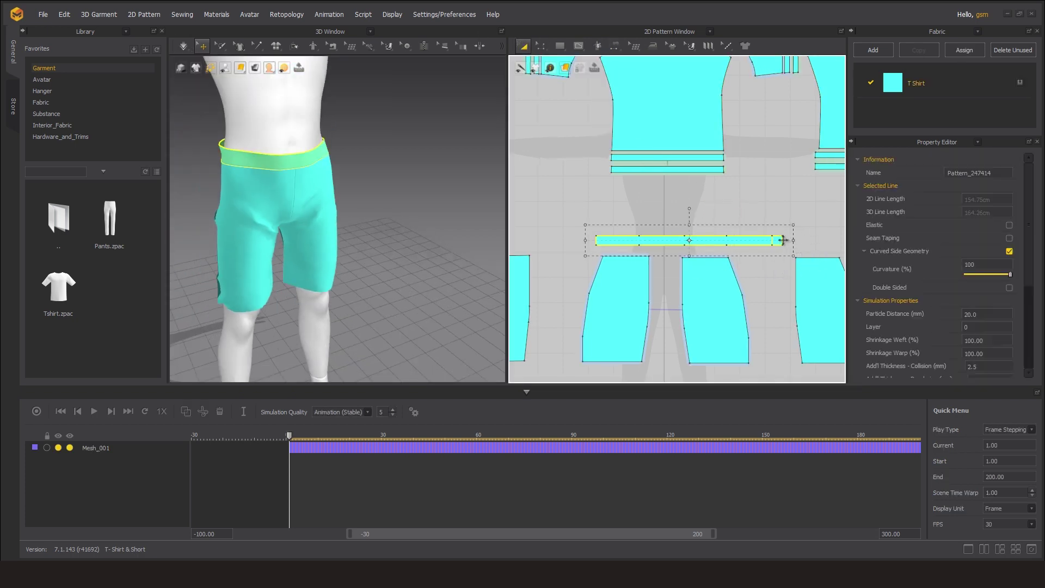
{"action": "left_click", "coordinate": [183, 46]}
{"action": "left_click_drag", "start_coordinate": [784, 240], "coordinate": [712, 239]}
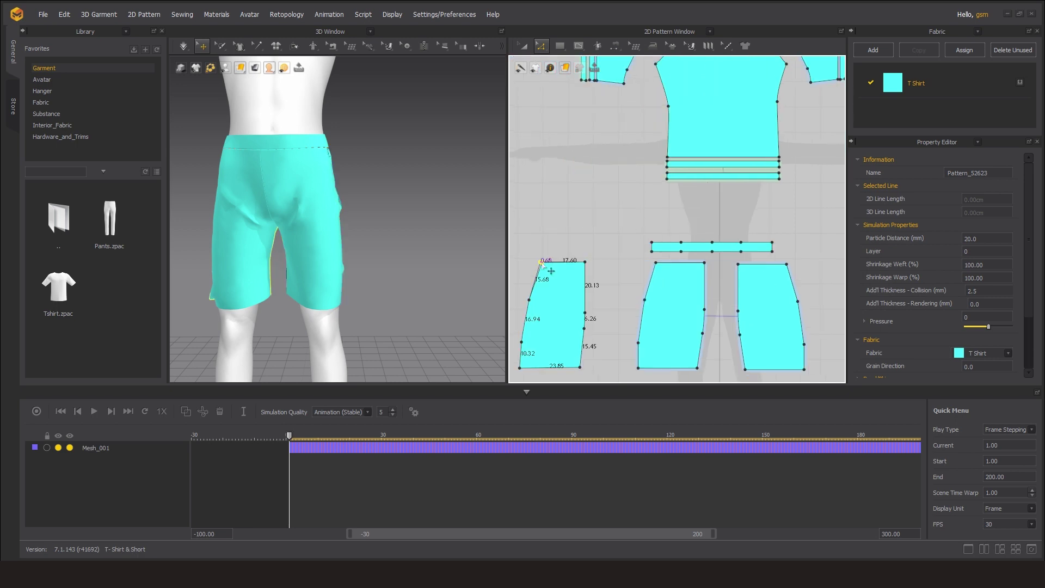
{"action": "mouse_move", "coordinate": [337, 234]}
{"action": "right_mouse_down"}
{"action": "mouse_move", "coordinate": [373, 252]}
{"action": "mouse_move", "coordinate": [412, 235]}
{"action": "mouse_move", "coordinate": [362, 170]}
{"action": "right_mouse_up"}
Select all pieces and simulate the shorts with their waistband on the avatar
{"action": "key", "text": "ctrl+a"}
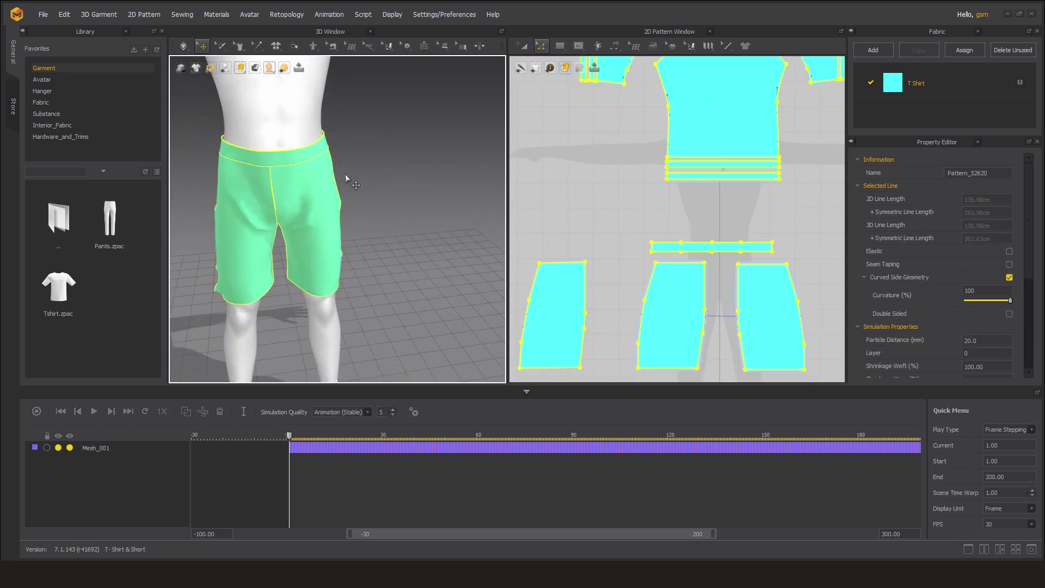
{"action": "left_click", "coordinate": [343, 128]}
{"action": "left_click", "coordinate": [184, 46]}
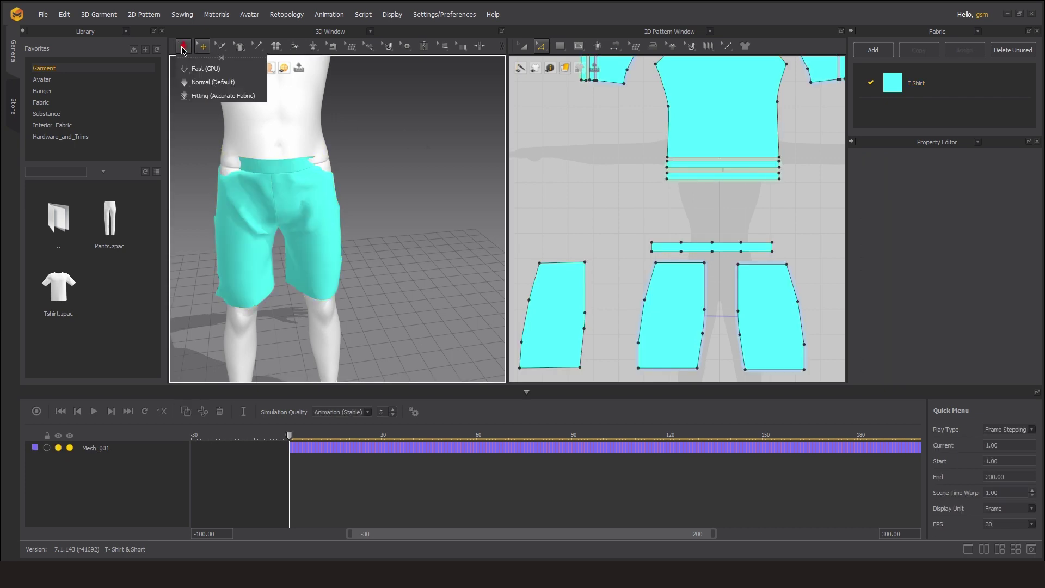
{"action": "left_click", "coordinate": [185, 47]}
{"action": "left_click", "coordinate": [684, 242]}
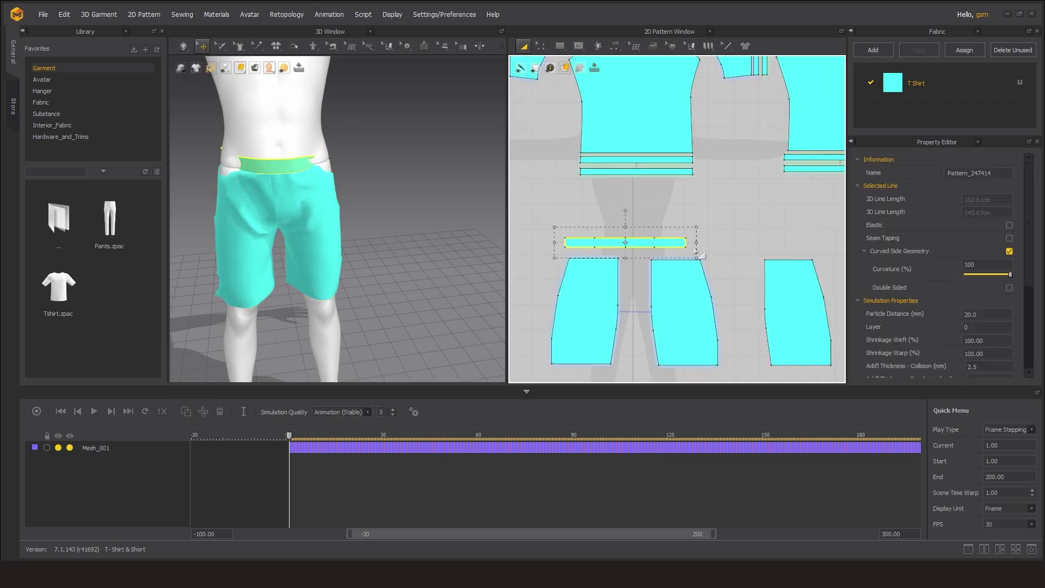
{"action": "key", "text": "space"}
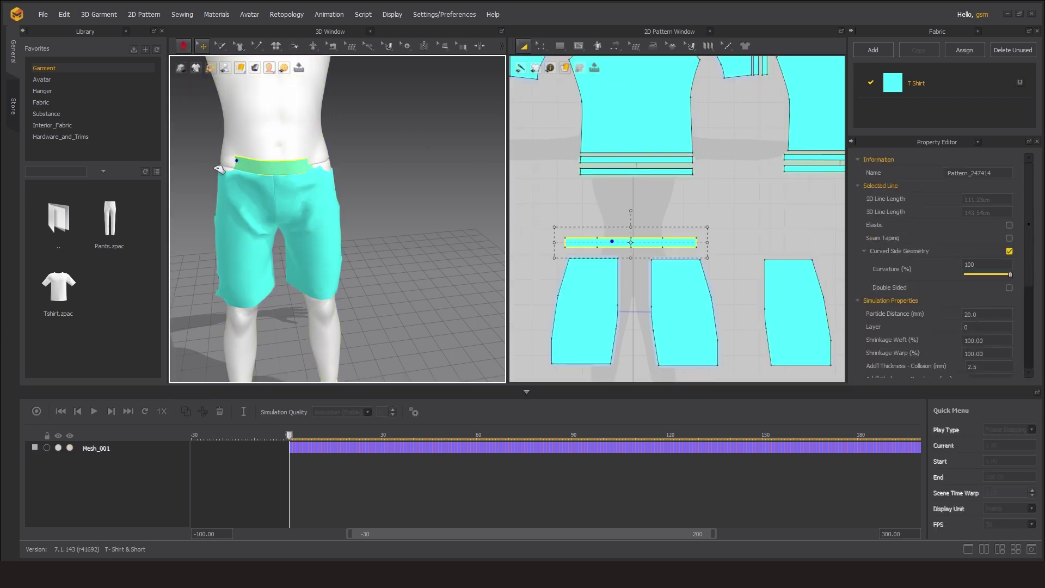
Tug the front, side and back shorts panels into place, then stop the simulation
{"action": "left_click_drag", "start_coordinate": [338, 176], "coordinate": [422, 181]}
{"action": "mouse_move", "coordinate": [393, 190]}
{"action": "right_mouse_down"}
{"action": "mouse_move", "coordinate": [345, 167]}
{"action": "mouse_move", "coordinate": [346, 194]}
{"action": "mouse_move", "coordinate": [396, 195]}
{"action": "right_mouse_up"}
{"action": "left_click", "coordinate": [346, 168]}
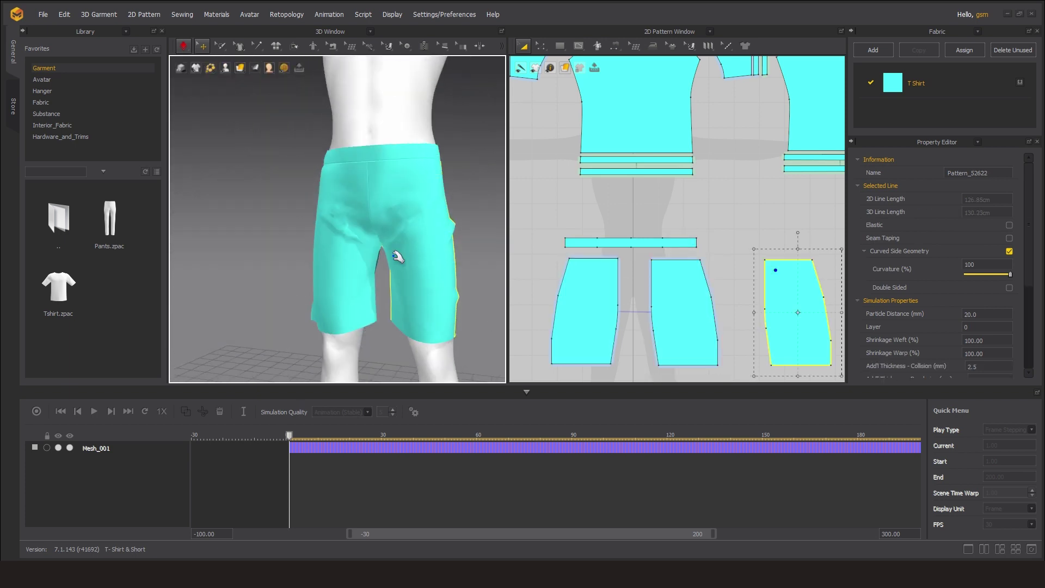
{"action": "right_click_drag", "start_coordinate": [397, 252], "coordinate": [319, 226]}
{"action": "left_click", "coordinate": [319, 226]}
{"action": "left_click", "coordinate": [402, 241]}
{"action": "mouse_move", "coordinate": [348, 283]}
{"action": "right_mouse_down"}
{"action": "mouse_move", "coordinate": [283, 303]}
{"action": "mouse_move", "coordinate": [406, 280]}
{"action": "right_mouse_up"}
{"action": "left_click", "coordinate": [282, 303]}
{"action": "left_click", "coordinate": [185, 51]}
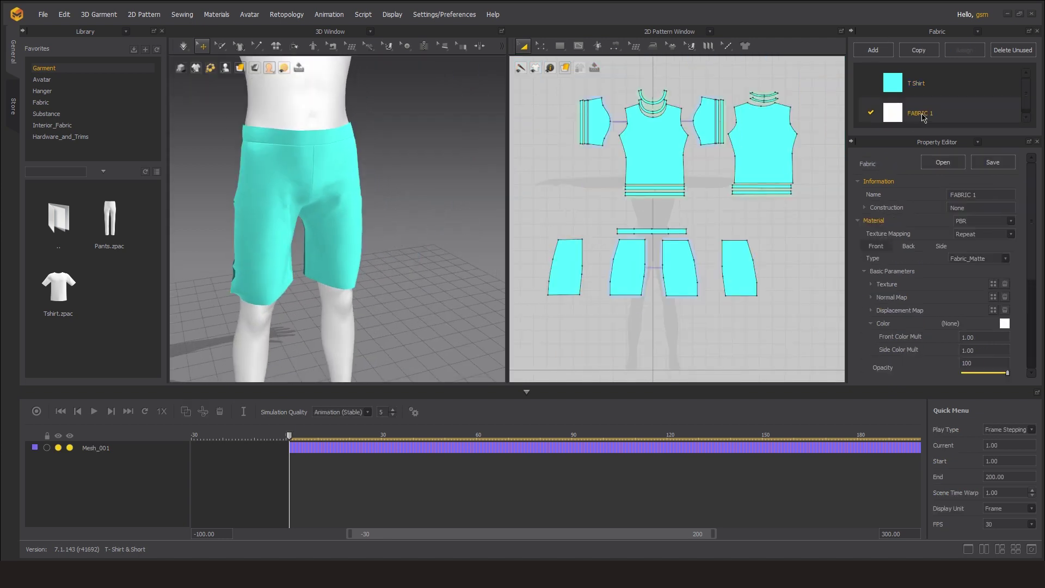
Select all pattern pieces and apply the new Shorts fabric, turning them white
{"action": "scroll", "coordinate": [663, 234], "scroll_direction": "down", "scroll_amount": 3}
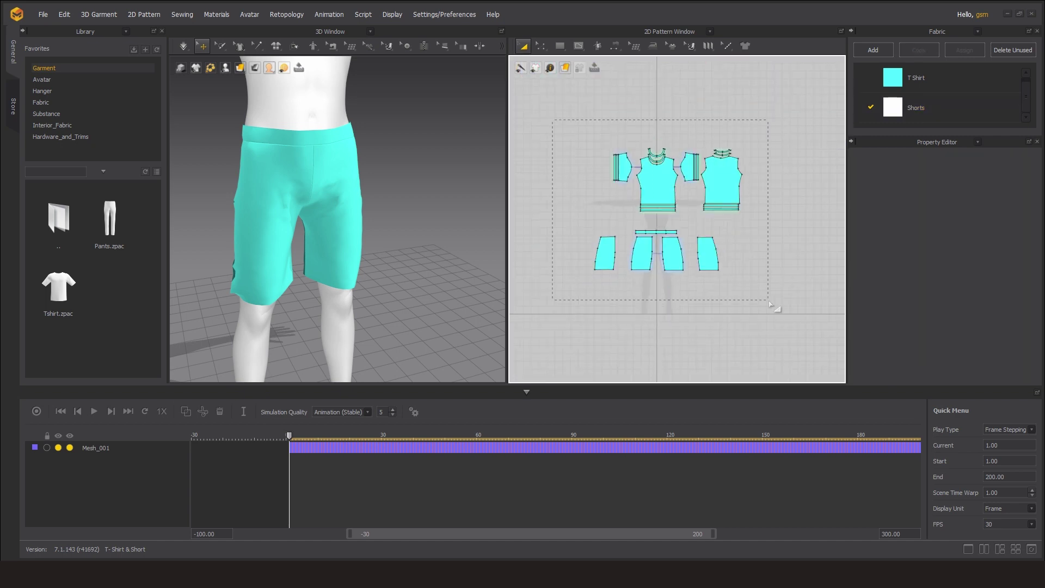
{"action": "key", "text": "ctrl+a"}
{"action": "left_click_drag", "start_coordinate": [892, 107], "coordinate": [658, 180]}
{"action": "scroll", "coordinate": [920, 334], "scroll_direction": "down", "scroll_amount": 5}
{"action": "scroll", "coordinate": [922, 338], "scroll_direction": "down", "scroll_amount": 5}
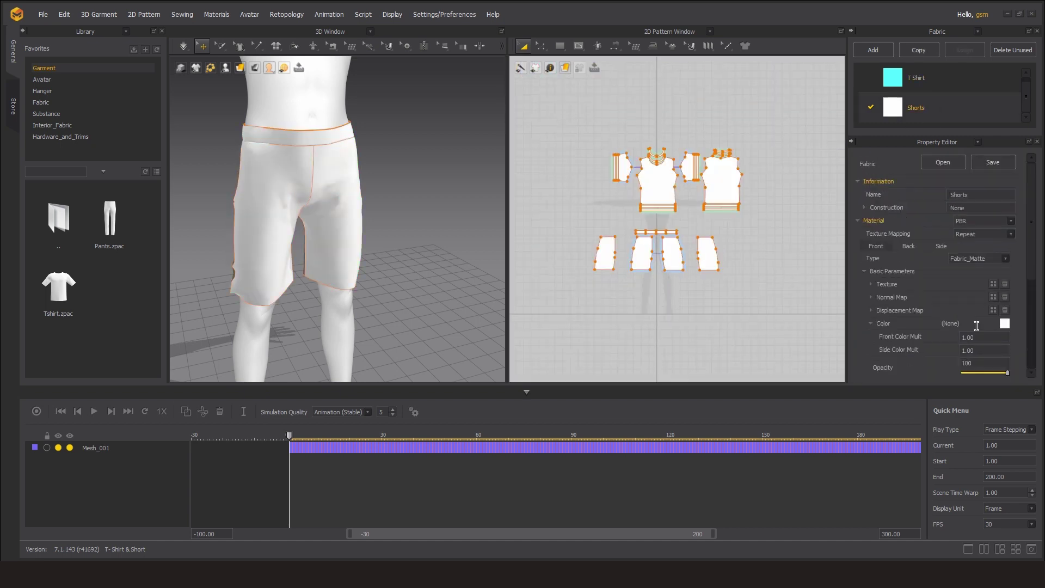
{"action": "scroll", "coordinate": [964, 365], "scroll_direction": "up", "scroll_amount": 5}
Give the Shorts fabric the Cotton_Sateen preset and briefly re-simulate
{"action": "left_click", "coordinate": [983, 355]}
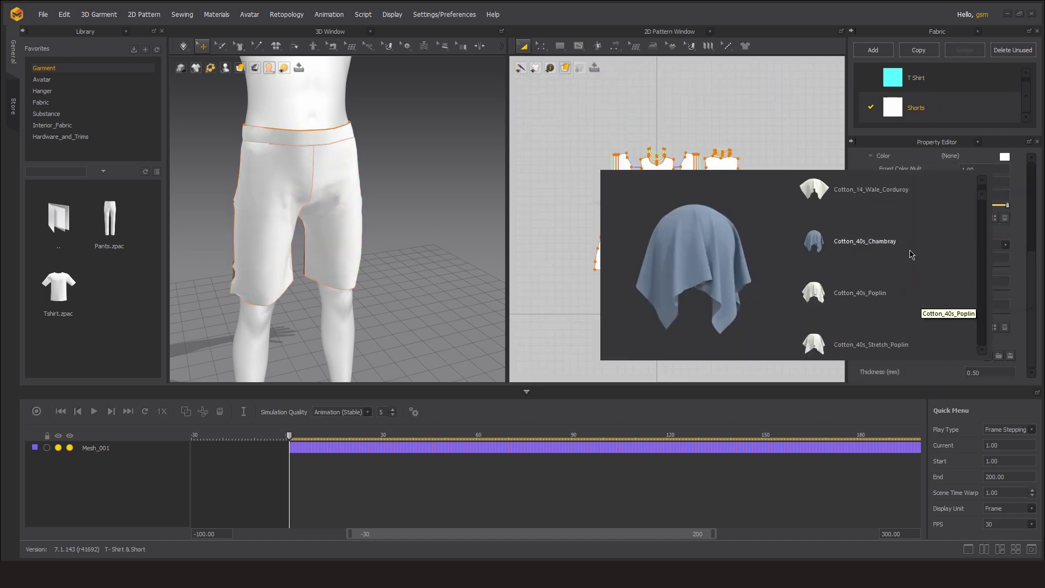
{"action": "scroll", "coordinate": [904, 243], "scroll_direction": "down", "scroll_amount": 3}
{"action": "scroll", "coordinate": [895, 242], "scroll_direction": "down", "scroll_amount": 2}
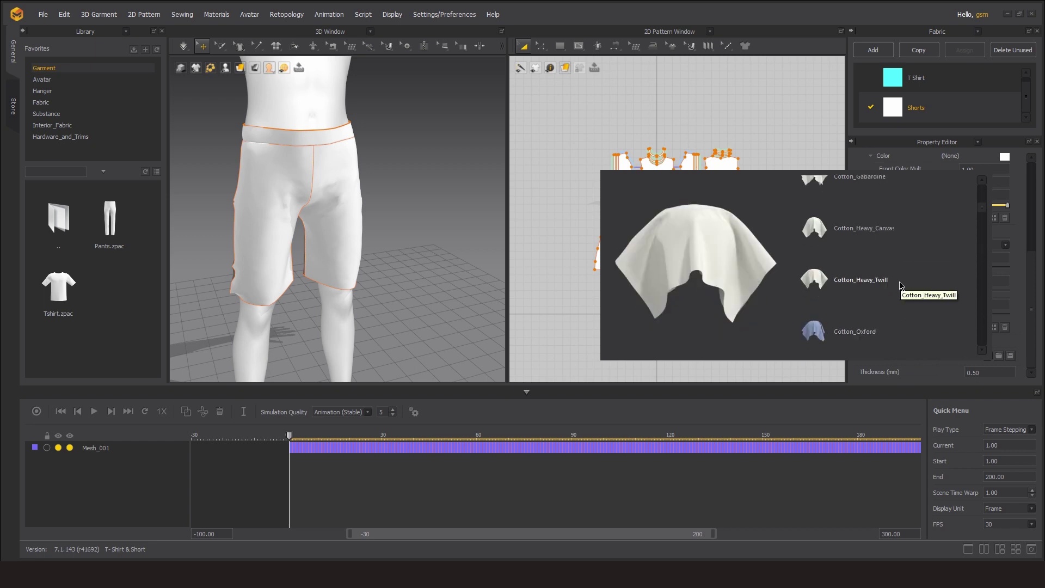
{"action": "left_click", "coordinate": [854, 220]}
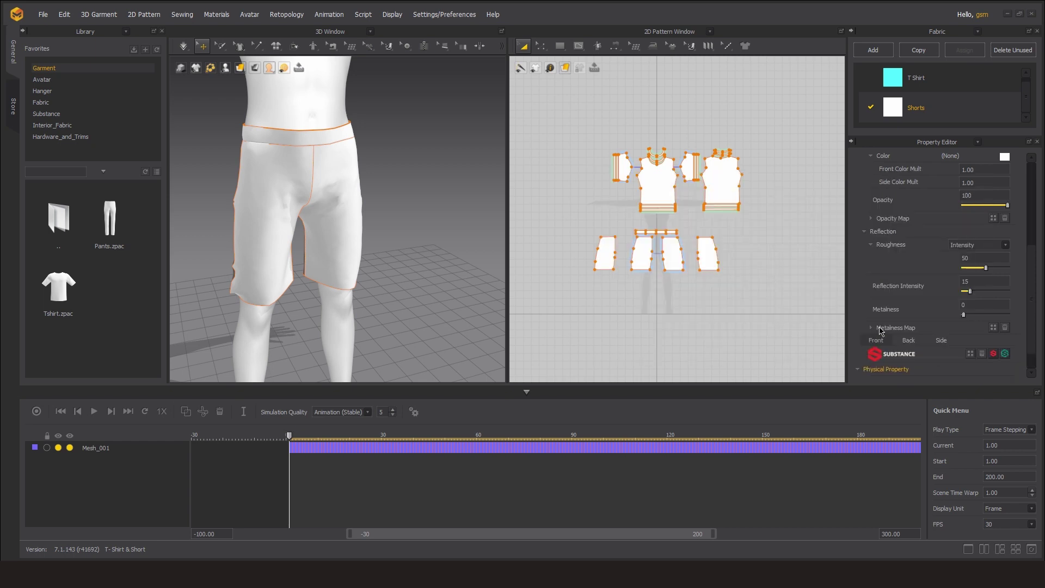
{"action": "left_click", "coordinate": [394, 142]}
{"action": "key", "text": "space"}
{"action": "left_click", "coordinate": [215, 303]}
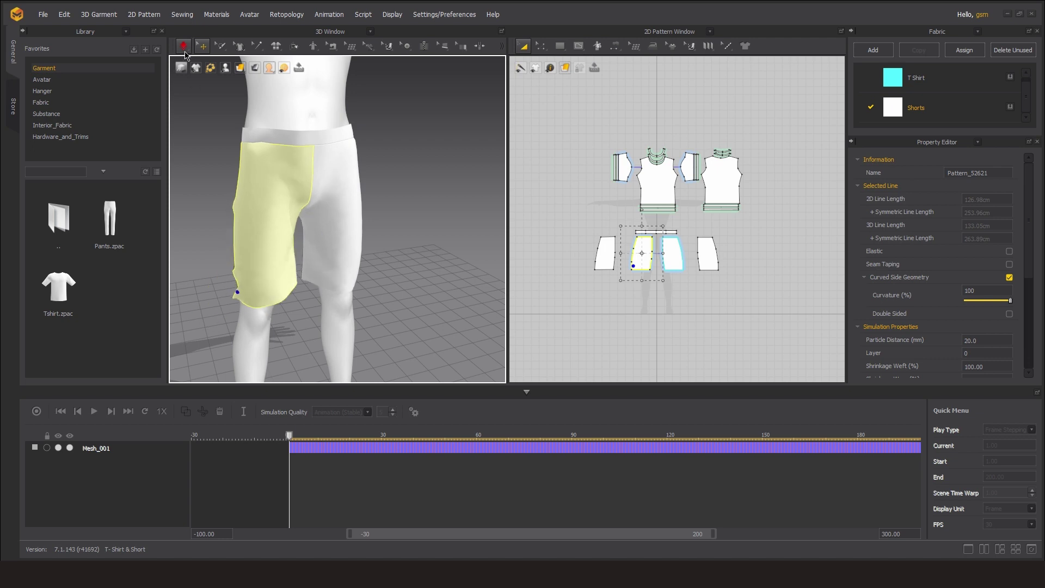
{"action": "left_click", "coordinate": [184, 46]}
{"action": "scroll", "coordinate": [394, 211], "scroll_direction": "up", "scroll_amount": 3}
Draw an internal hem line across the left shorts leg
{"action": "scroll", "coordinate": [631, 283], "scroll_direction": "up", "scroll_amount": 2}
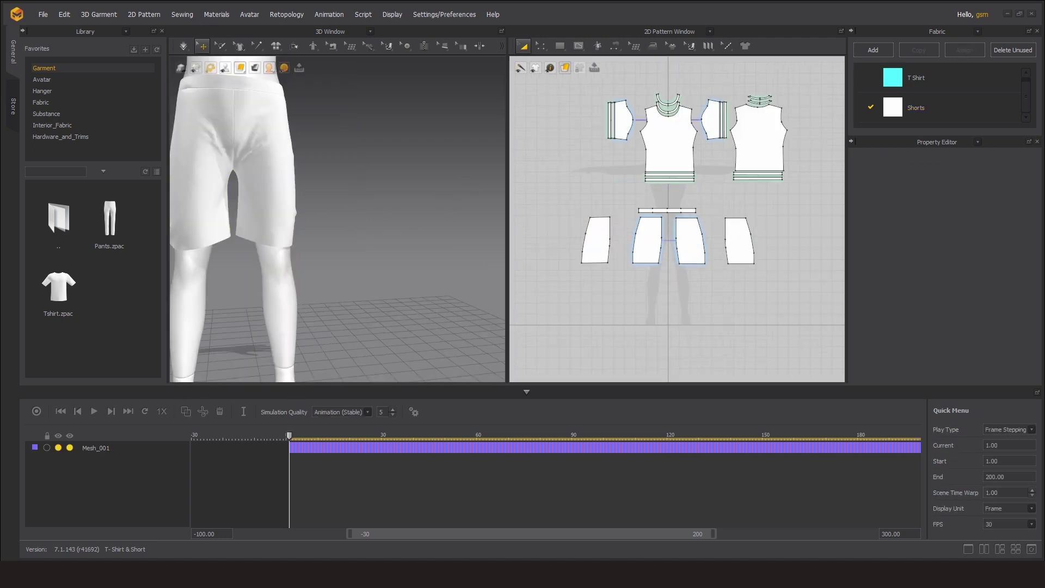
{"action": "scroll", "coordinate": [661, 230], "scroll_direction": "down", "scroll_amount": 1}
{"action": "scroll", "coordinate": [660, 256], "scroll_direction": "down", "scroll_amount": 3}
{"action": "scroll", "coordinate": [658, 275], "scroll_direction": "up", "scroll_amount": 6}
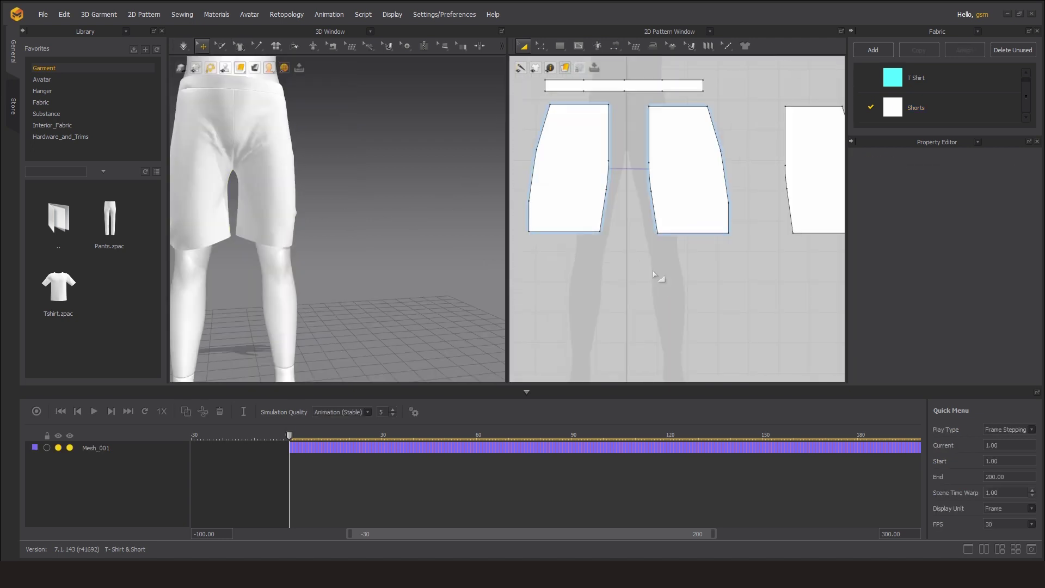
{"action": "left_click", "coordinate": [579, 46]}
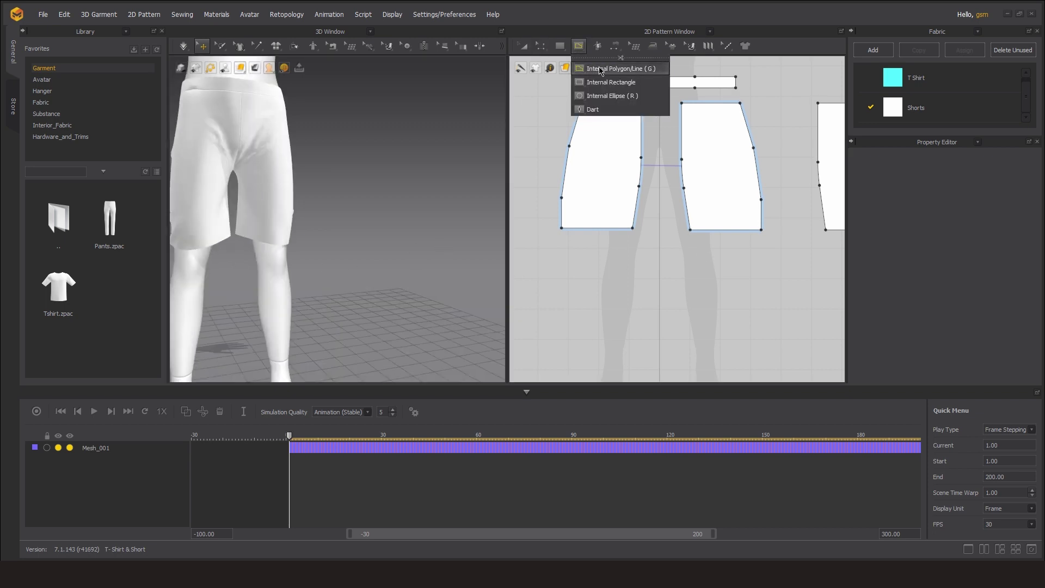
{"action": "left_click", "coordinate": [599, 69]}
{"action": "middle_click_drag", "start_coordinate": [640, 229], "coordinate": [684, 229]}
{"action": "left_click", "coordinate": [683, 186]}
{"action": "scroll", "coordinate": [612, 235], "scroll_direction": "up", "scroll_amount": 2}
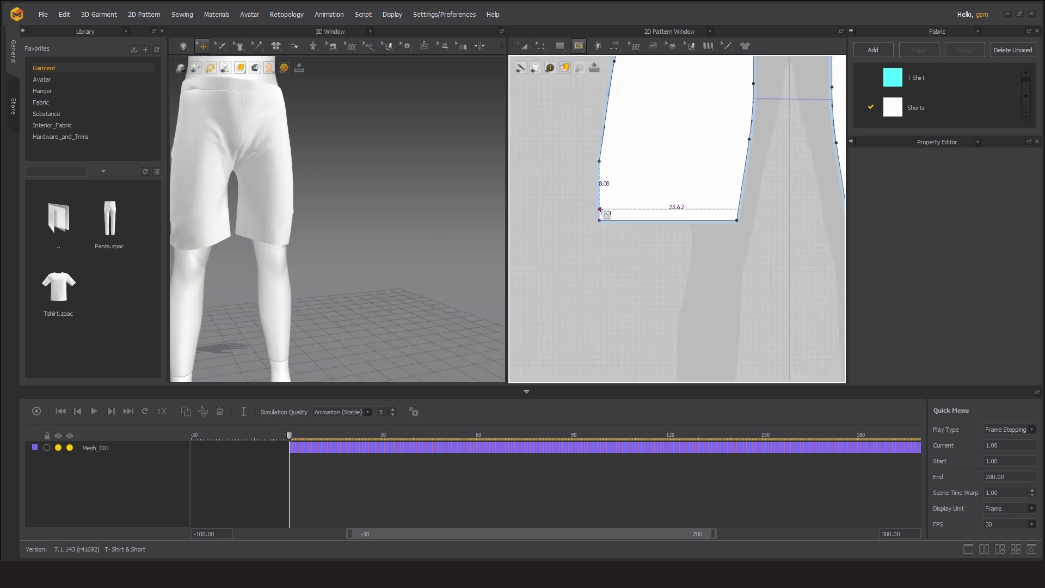
{"action": "left_click", "coordinate": [738, 209]}
{"action": "scroll", "coordinate": [540, 224], "scroll_direction": "down", "scroll_amount": 3}
{"action": "scroll", "coordinate": [598, 163], "scroll_direction": "up", "scroll_amount": 3}
{"action": "middle_click_drag", "start_coordinate": [626, 147], "coordinate": [567, 125]}
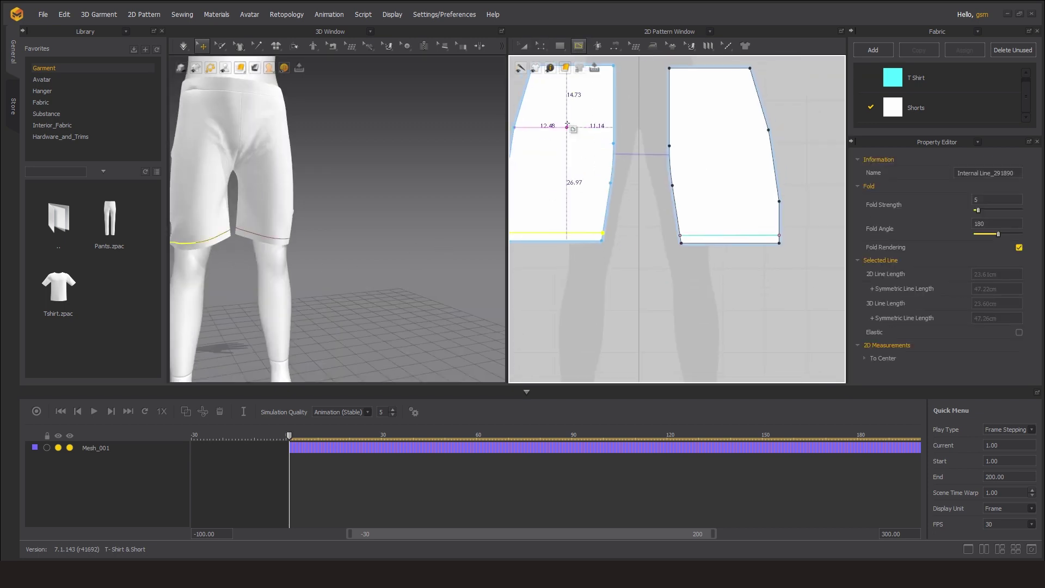
Cut the hem off as a separate strip and add a matching strip to the right leg
{"action": "right_click", "coordinate": [575, 235]}
{"action": "left_click", "coordinate": [611, 338]}
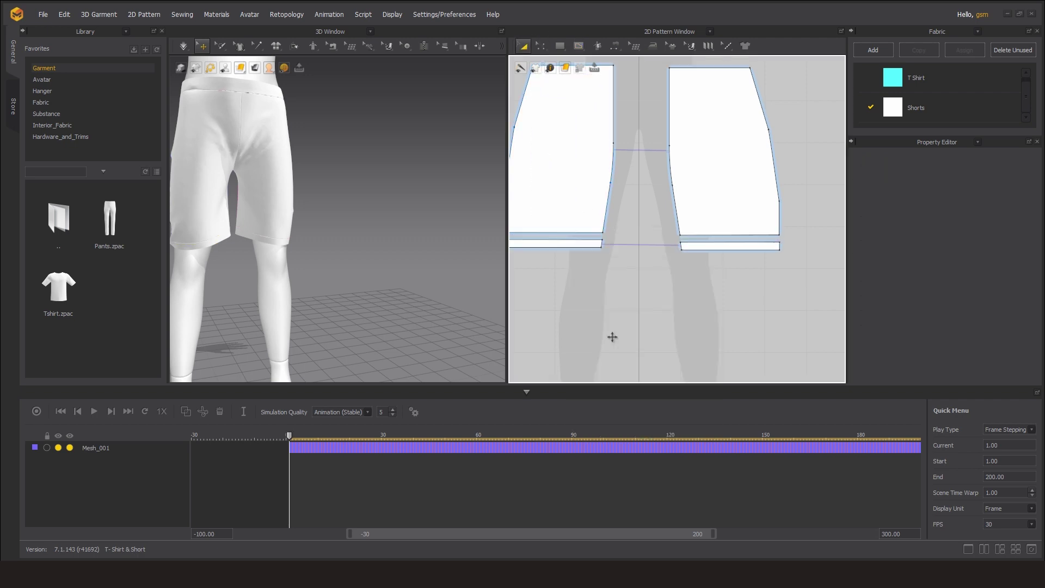
{"action": "scroll", "coordinate": [630, 233], "scroll_direction": "up", "scroll_amount": 2}
{"action": "right_click", "coordinate": [629, 234]}
{"action": "left_click", "coordinate": [640, 255]}
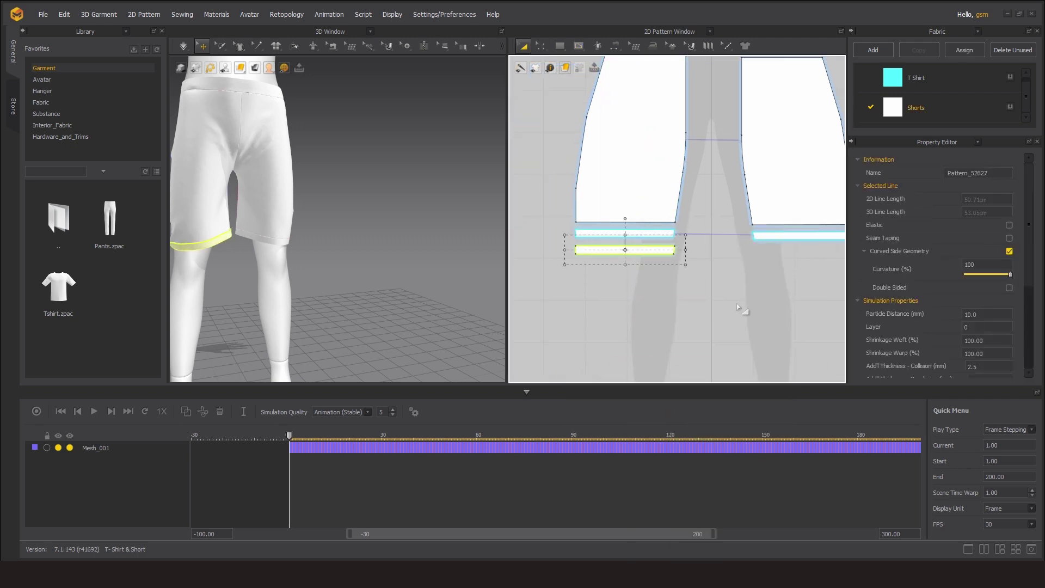
{"action": "right_click", "coordinate": [650, 238]}
{"action": "left_click", "coordinate": [724, 346]}
Simulate the shorts with the new hem strips and view them from the front
{"action": "scroll", "coordinate": [708, 304], "scroll_direction": "up", "scroll_amount": 2}
{"action": "scroll", "coordinate": [281, 264], "scroll_direction": "up", "scroll_amount": 3}
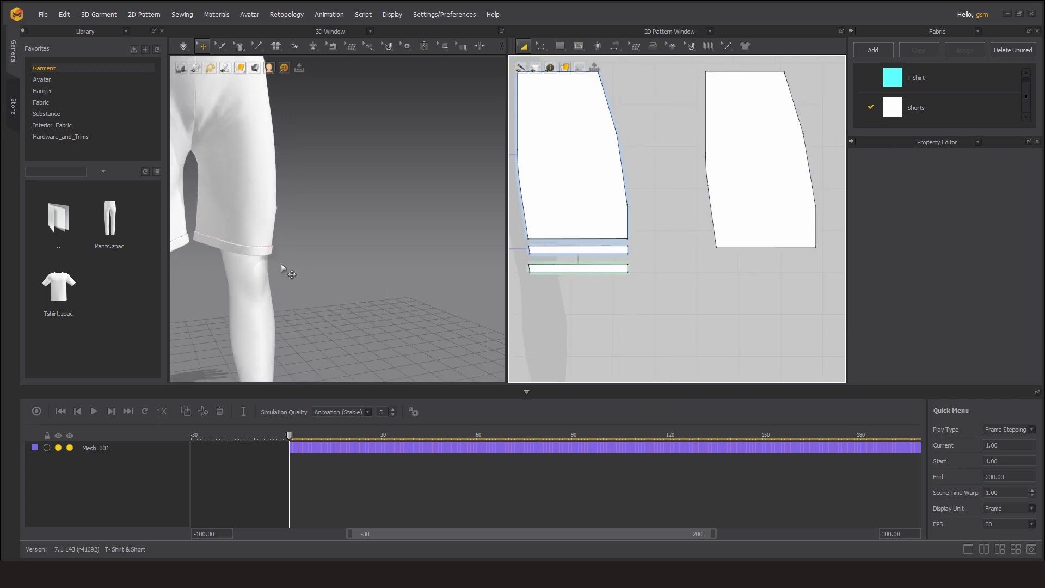
{"action": "right_click_drag", "start_coordinate": [281, 264], "coordinate": [348, 255]}
{"action": "left_click", "coordinate": [193, 54]}
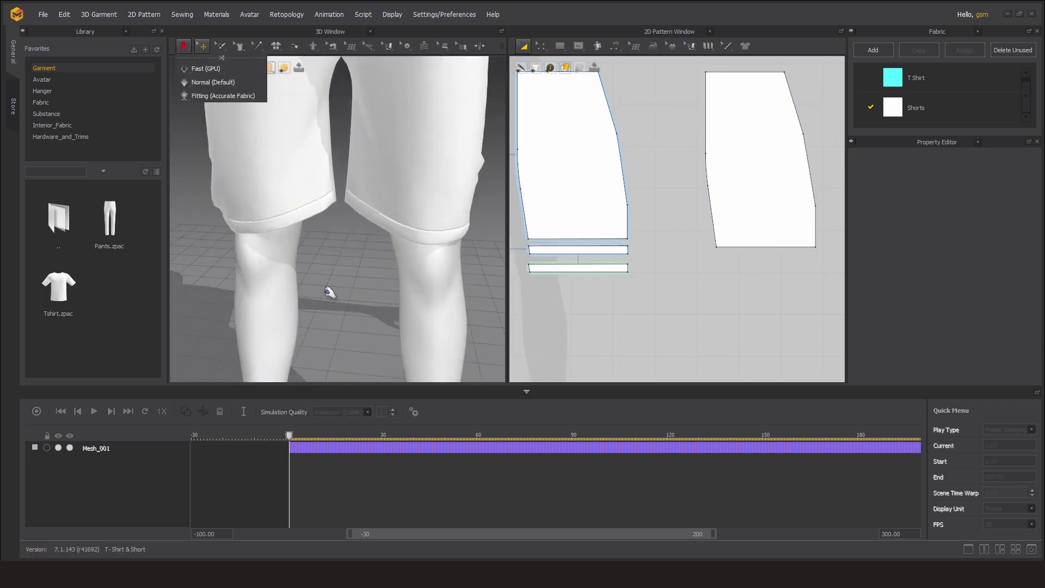
{"action": "key", "text": "2"}
{"action": "scroll", "coordinate": [338, 277], "scroll_direction": "down", "scroll_amount": 3}
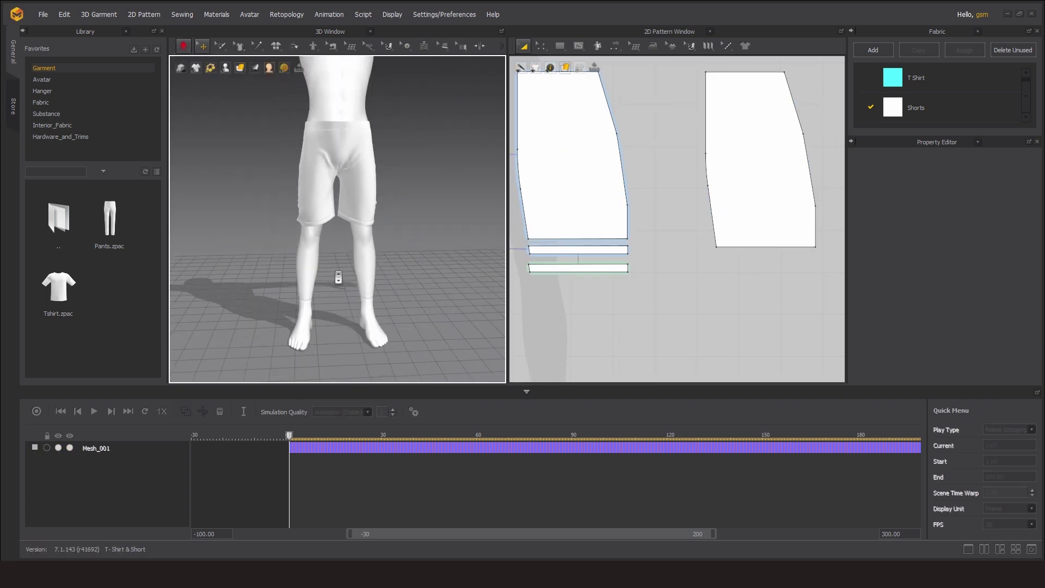
{"action": "scroll", "coordinate": [338, 277], "scroll_direction": "down", "scroll_amount": 2}
{"action": "scroll", "coordinate": [345, 279], "scroll_direction": "up", "scroll_amount": 5}
Make a Layer Clone (Under) of the left cuff strip and place it
{"action": "left_click", "coordinate": [343, 223]}
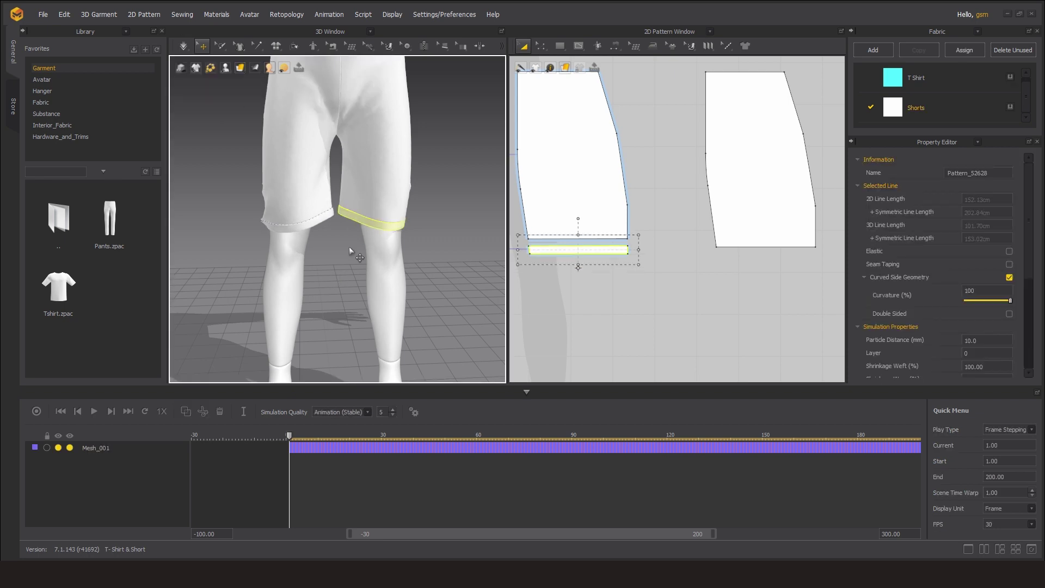
{"action": "right_click", "coordinate": [597, 246]}
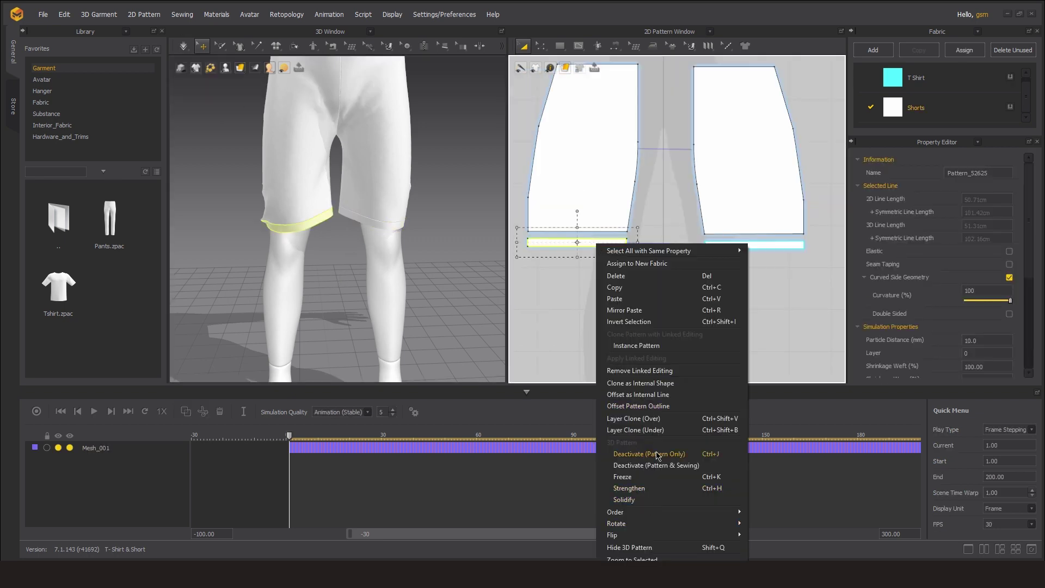
{"action": "left_click", "coordinate": [635, 418]}
{"action": "left_click", "coordinate": [549, 262]}
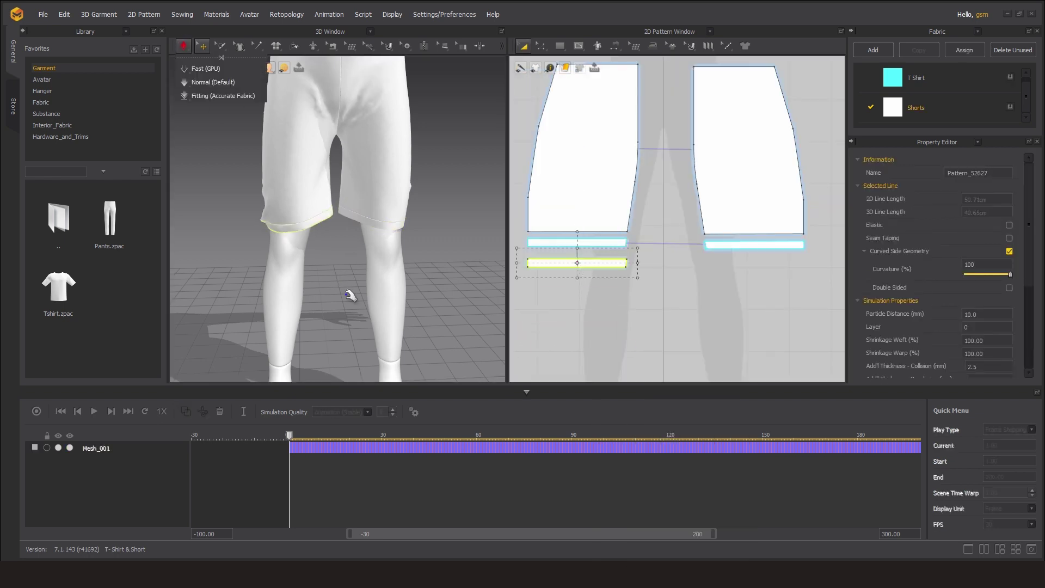
Split another hem strip off the leg piece and move it below the leg
{"action": "left_click", "coordinate": [621, 272]}
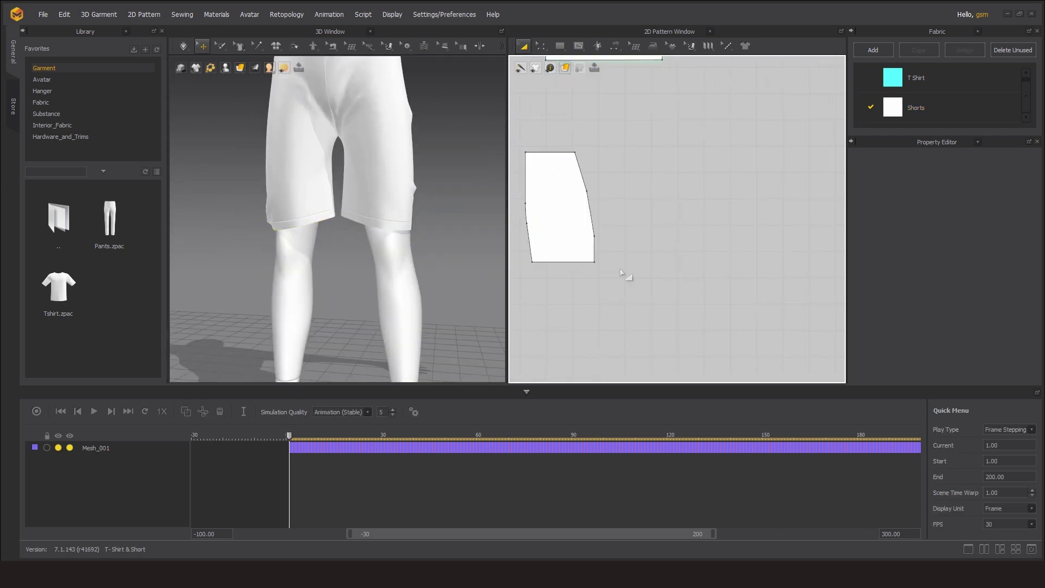
{"action": "left_click", "coordinate": [578, 46]}
{"action": "left_click", "coordinate": [598, 79]}
{"action": "scroll", "coordinate": [677, 273], "scroll_direction": "down", "scroll_amount": 3}
{"action": "scroll", "coordinate": [651, 238], "scroll_direction": "up", "scroll_amount": 5}
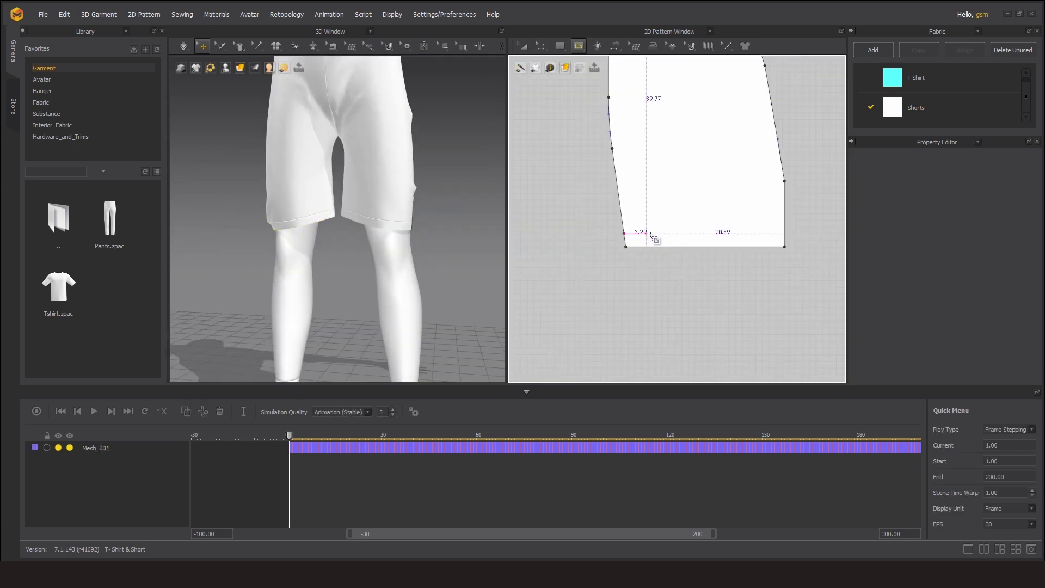
{"action": "right_click", "coordinate": [727, 233]}
{"action": "left_click", "coordinate": [740, 255]}
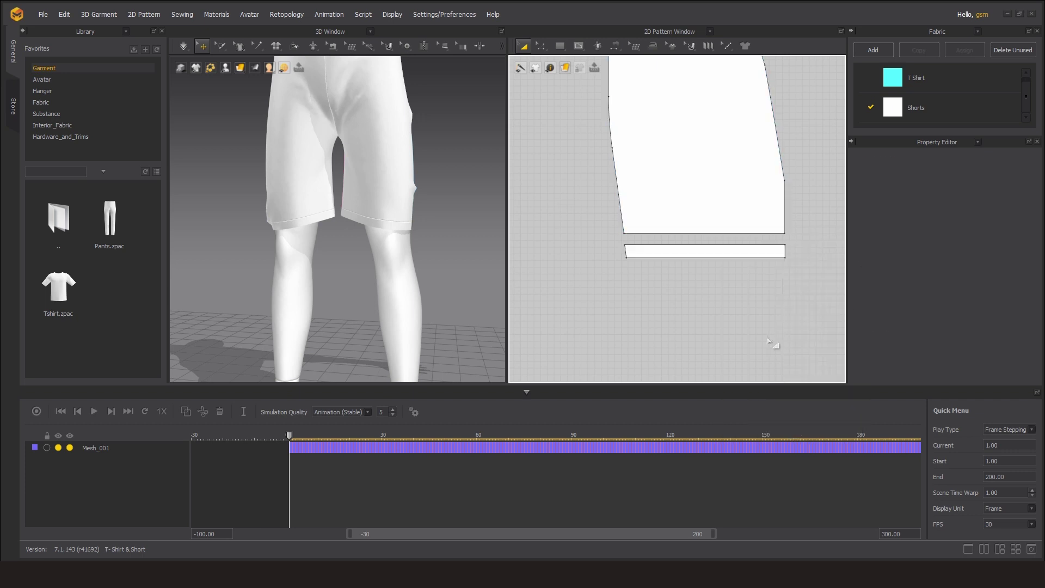
{"action": "mouse_move", "coordinate": [261, 294]}
{"action": "right_mouse_down"}
{"action": "mouse_move", "coordinate": [202, 293]}
{"action": "mouse_move", "coordinate": [327, 294]}
{"action": "right_mouse_up"}
{"action": "scroll", "coordinate": [406, 293], "scroll_direction": "up", "scroll_amount": 5}
{"action": "scroll", "coordinate": [685, 282], "scroll_direction": "up", "scroll_amount": 3}
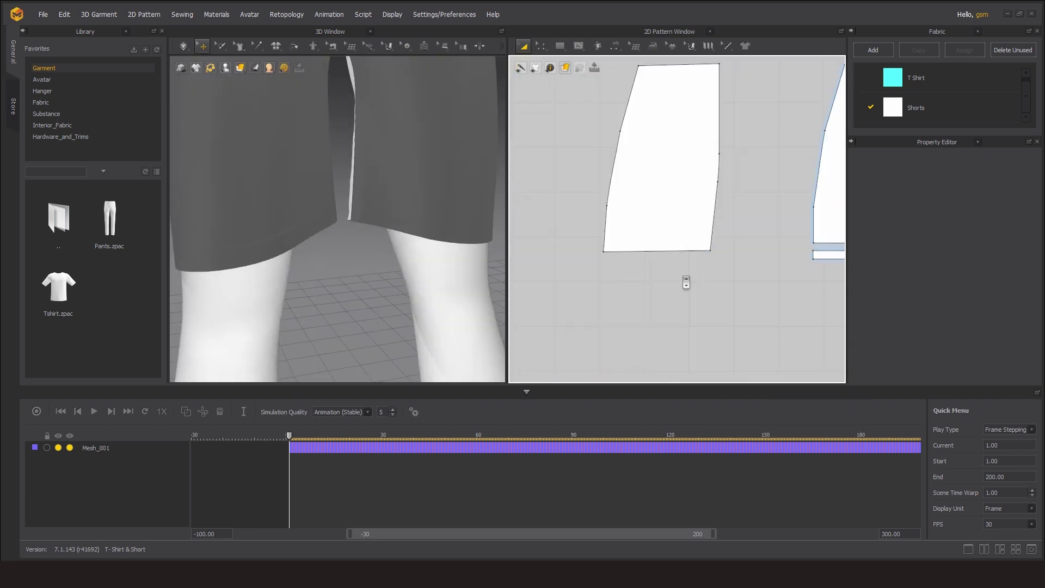
Set an exact length for the internal line segment and finish drawing it
{"action": "left_click", "coordinate": [560, 46]}
{"action": "left_click", "coordinate": [732, 223]}
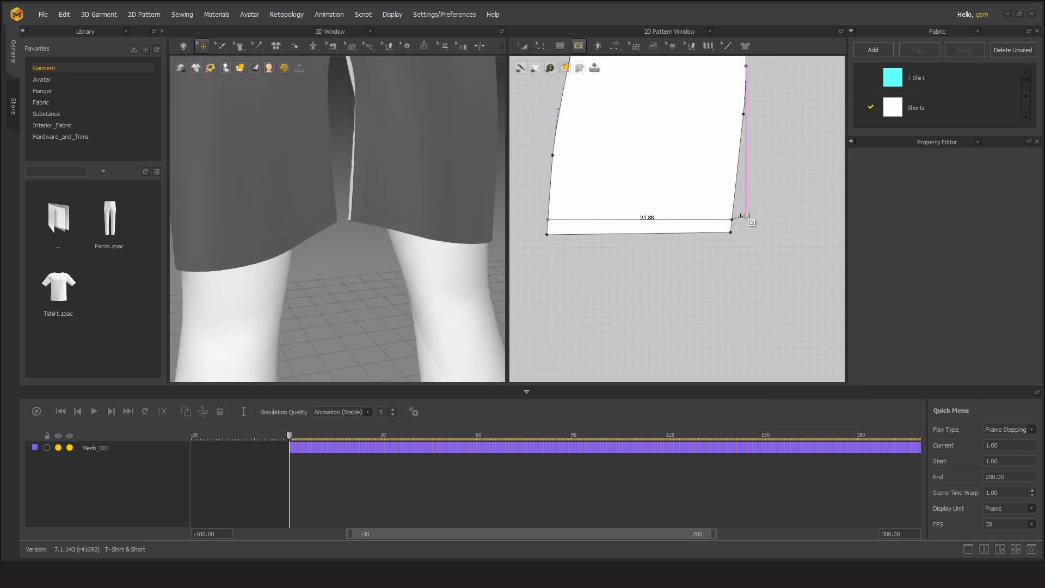
{"action": "right_click", "coordinate": [745, 219]}
{"action": "key", "text": "Return"}
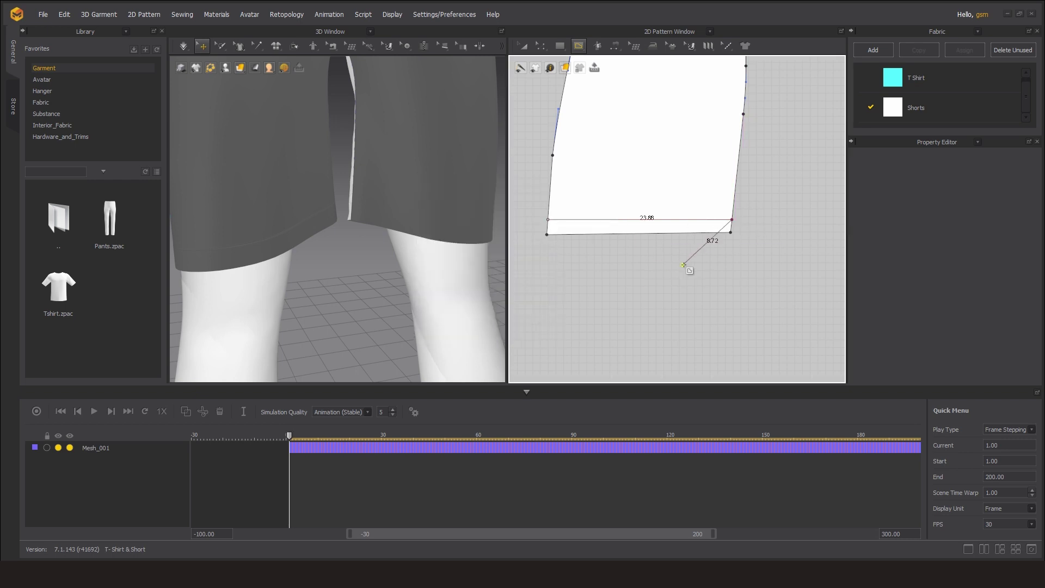
{"action": "left_click", "coordinate": [525, 49]}
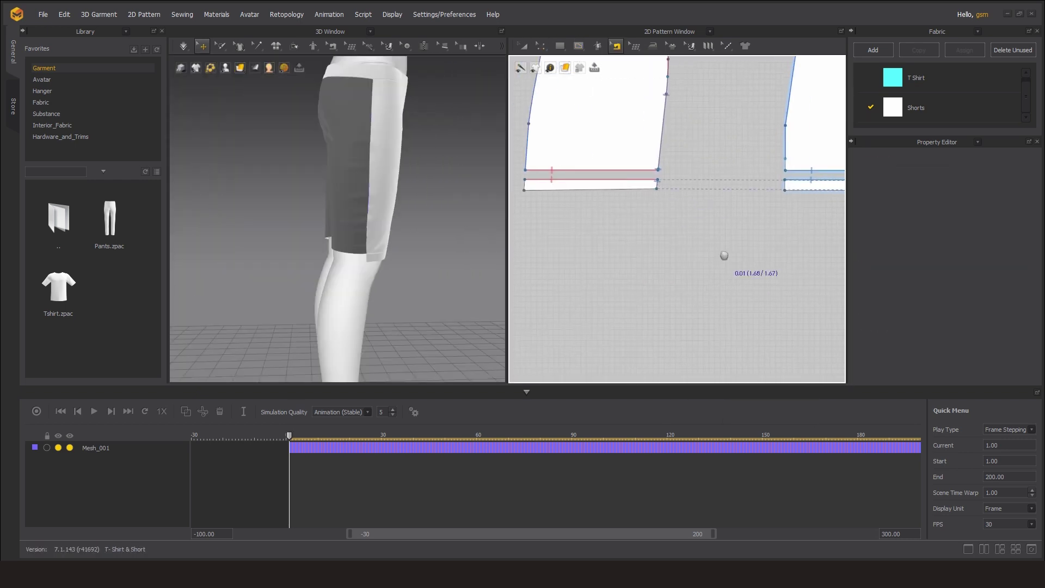
{"action": "middle_click_drag", "start_coordinate": [723, 256], "coordinate": [522, 218]}
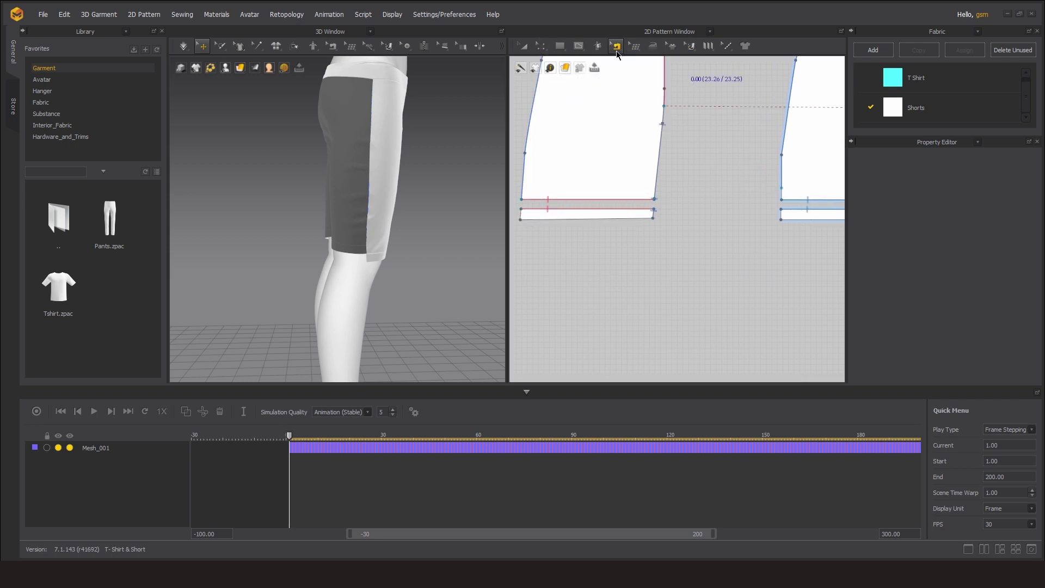
Switch to seam editing and simulate the cuffed shorts, viewing from three-quarter and front
{"action": "left_click", "coordinate": [616, 49]}
{"action": "scroll", "coordinate": [402, 283], "scroll_direction": "down", "scroll_amount": 3}
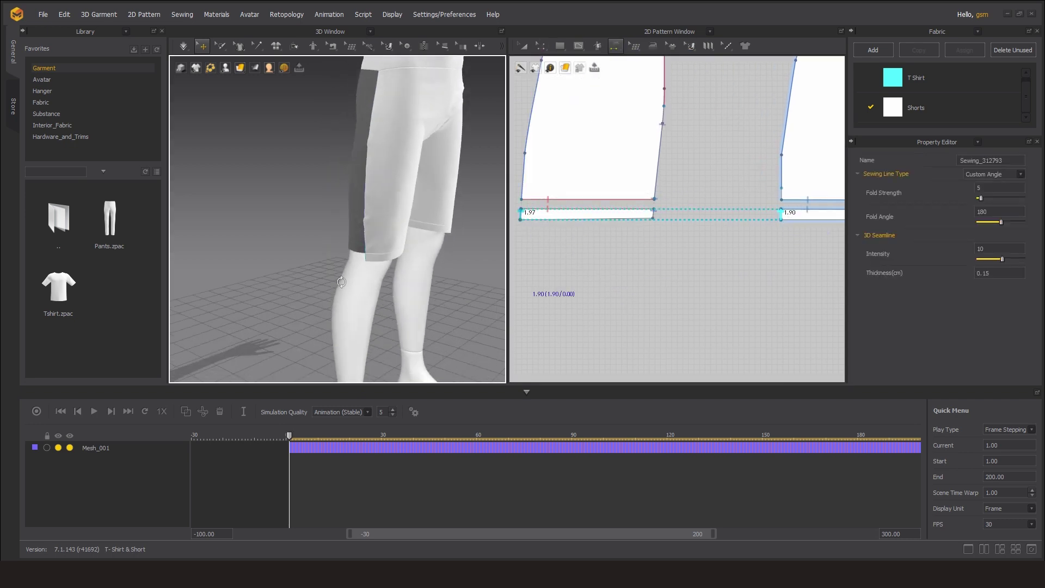
{"action": "key", "text": "space"}
{"action": "right_click_drag", "start_coordinate": [403, 283], "coordinate": [387, 158]}
{"action": "key", "text": "space"}
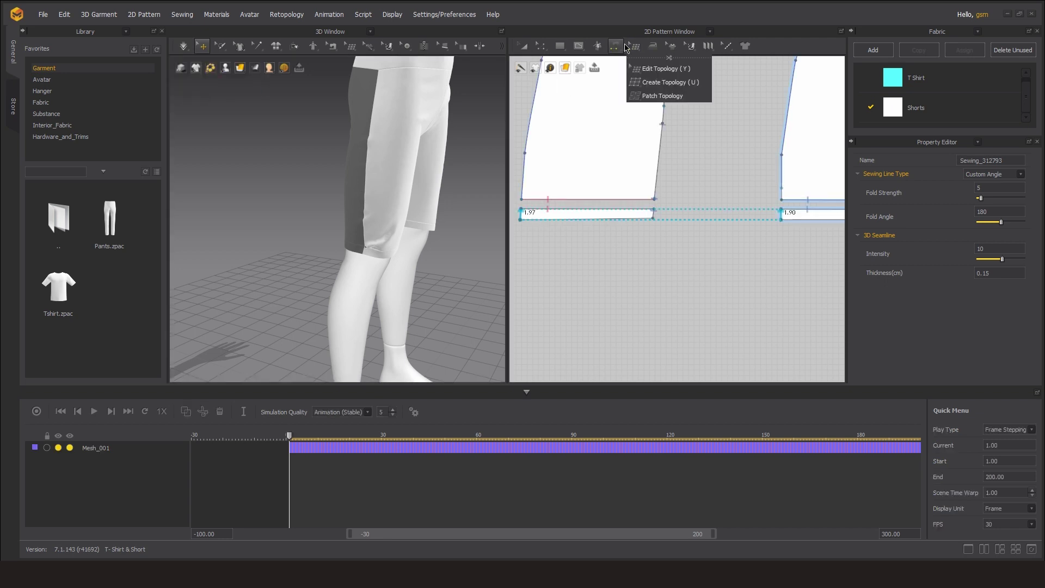
{"action": "scroll", "coordinate": [777, 200], "scroll_direction": "down", "scroll_amount": 2}
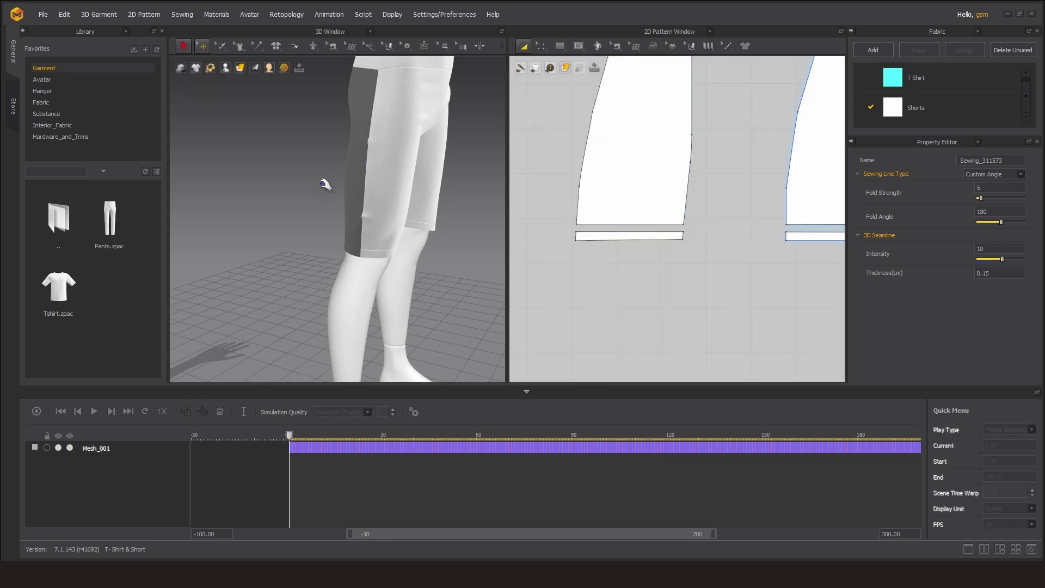
{"action": "right_click_drag", "start_coordinate": [326, 182], "coordinate": [452, 217]}
Select the waistband and simulate, checking the shorts from the side and front
{"action": "scroll", "coordinate": [451, 217], "scroll_direction": "down", "scroll_amount": 2}
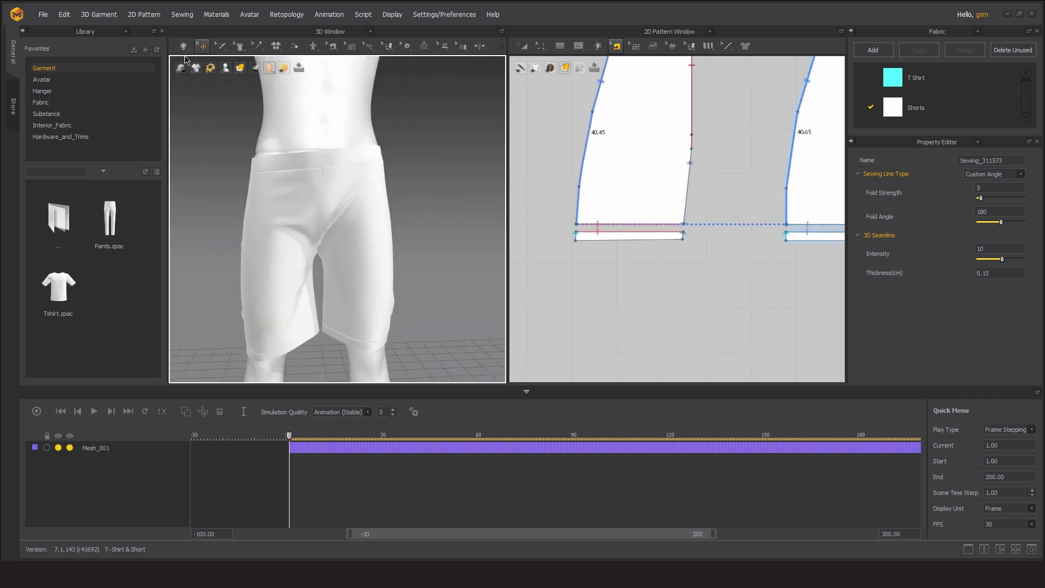
{"action": "left_click", "coordinate": [283, 163]}
{"action": "key", "text": "space"}
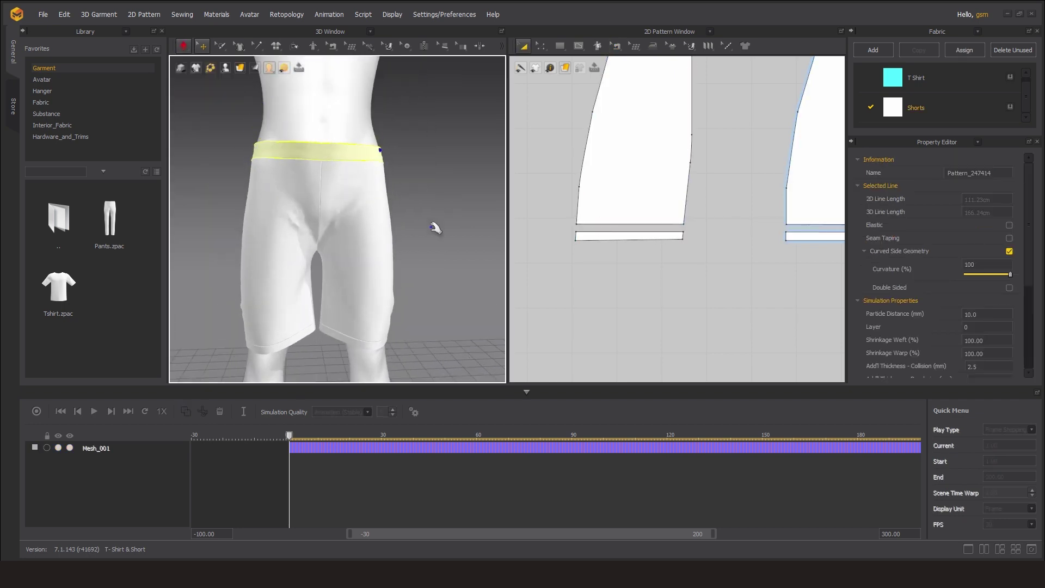
{"action": "right_click_drag", "start_coordinate": [436, 228], "coordinate": [400, 100]}
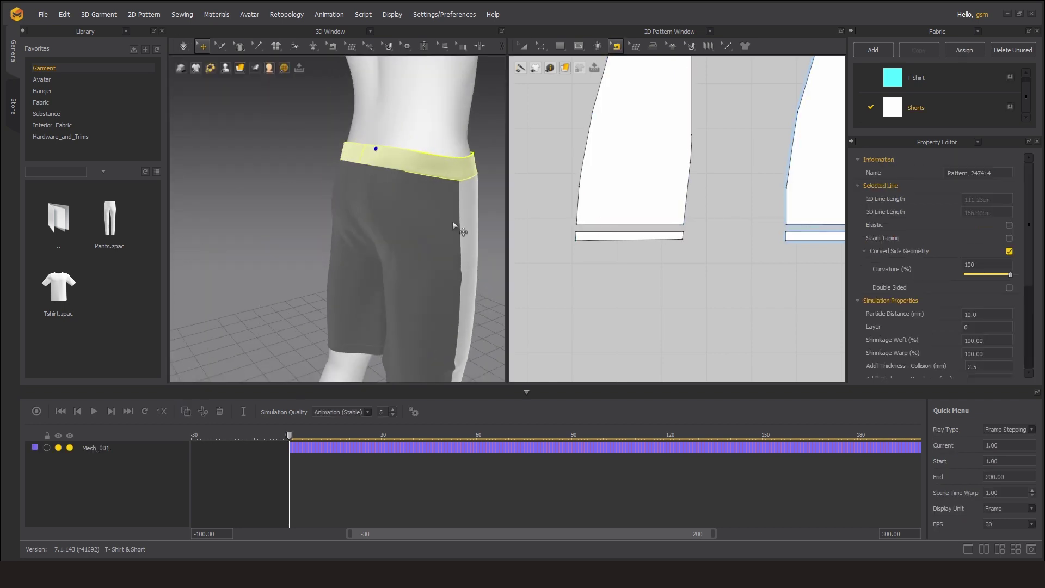
{"action": "right_click_drag", "start_coordinate": [452, 221], "coordinate": [381, 228]}
{"action": "scroll", "coordinate": [746, 303], "scroll_direction": "down", "scroll_amount": 3}
Make a Clone as Layer (Over) of the waistband, place it, and simulate the doubled band
{"action": "left_click", "coordinate": [524, 47]}
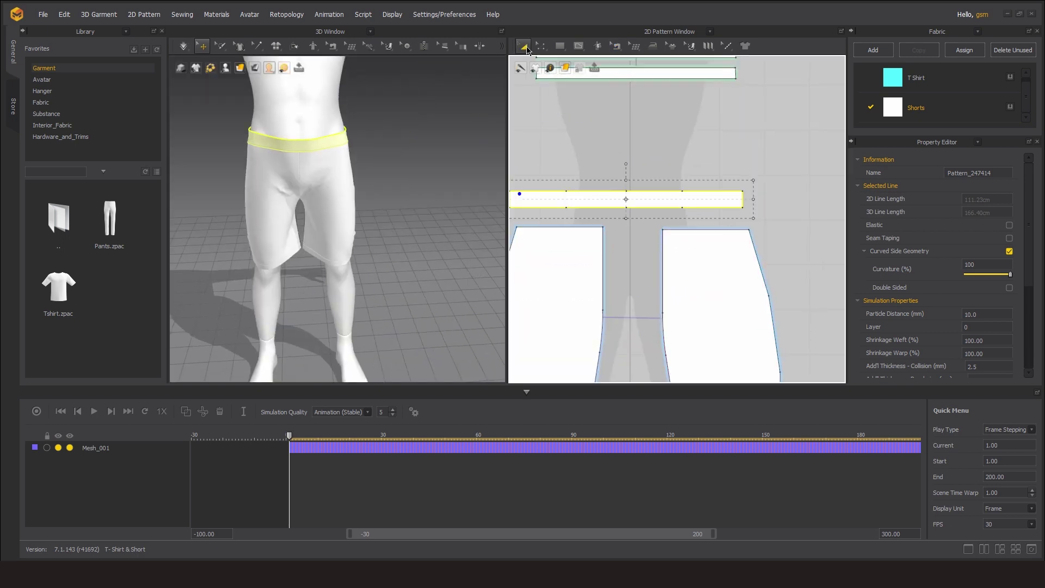
{"action": "right_click", "coordinate": [658, 200]}
{"action": "left_click", "coordinate": [704, 387]}
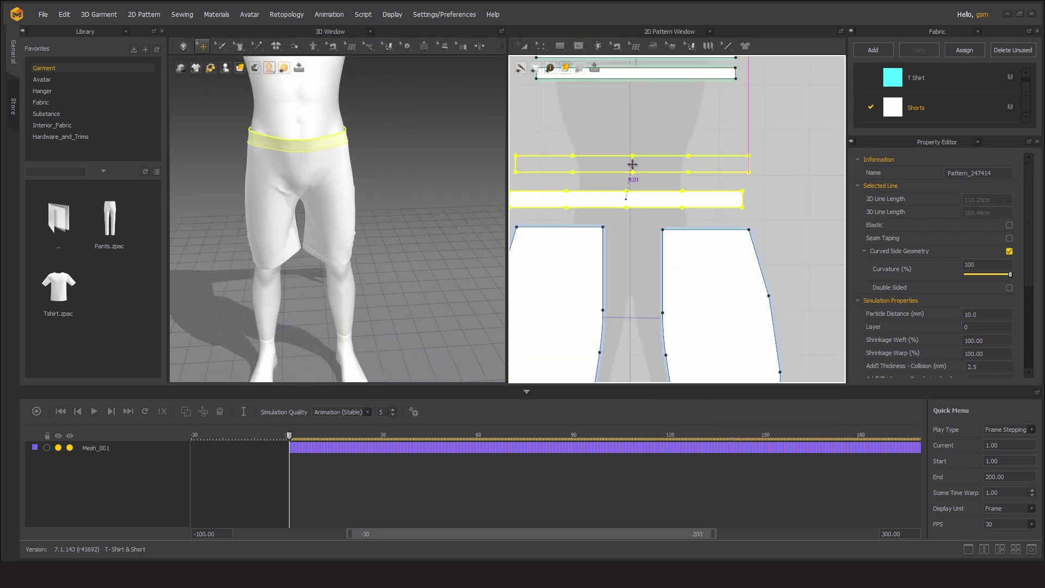
{"action": "left_click", "coordinate": [625, 163]}
{"action": "scroll", "coordinate": [345, 319], "scroll_direction": "up", "scroll_amount": 5}
{"action": "left_click", "coordinate": [185, 47]}
{"action": "left_click", "coordinate": [213, 83]}
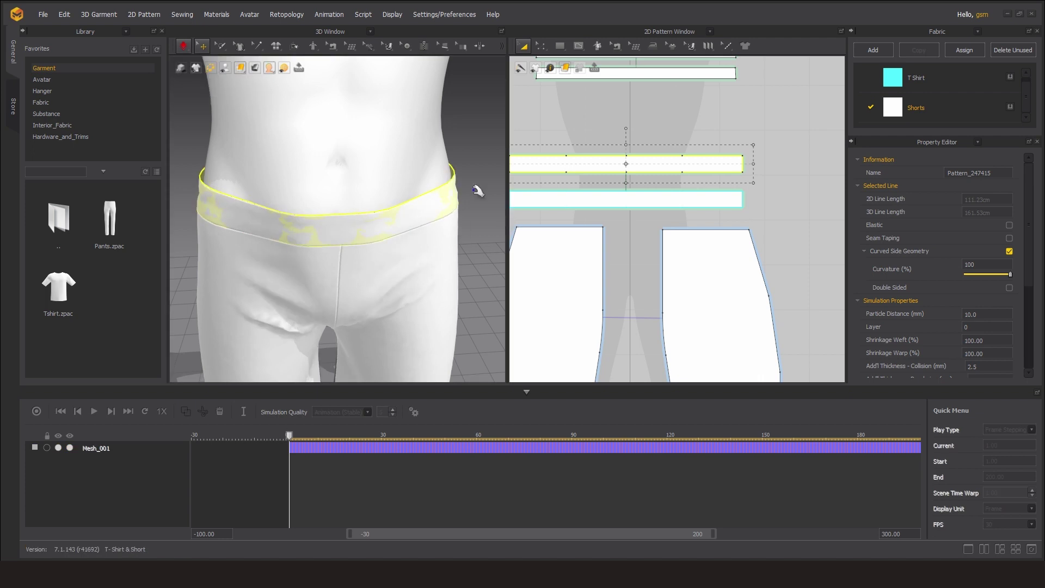
Shorten both waistband pieces for a tighter fit while simulating, then stop
{"action": "left_click", "coordinate": [726, 202]}
{"action": "key", "text": "space"}
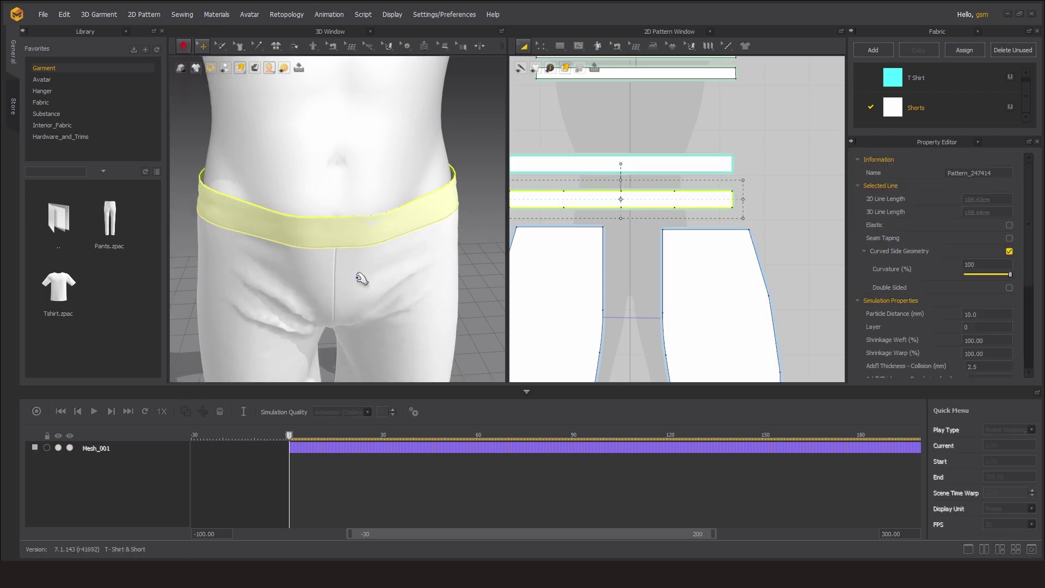
{"action": "left_click_drag", "start_coordinate": [742, 199], "coordinate": [700, 199]}
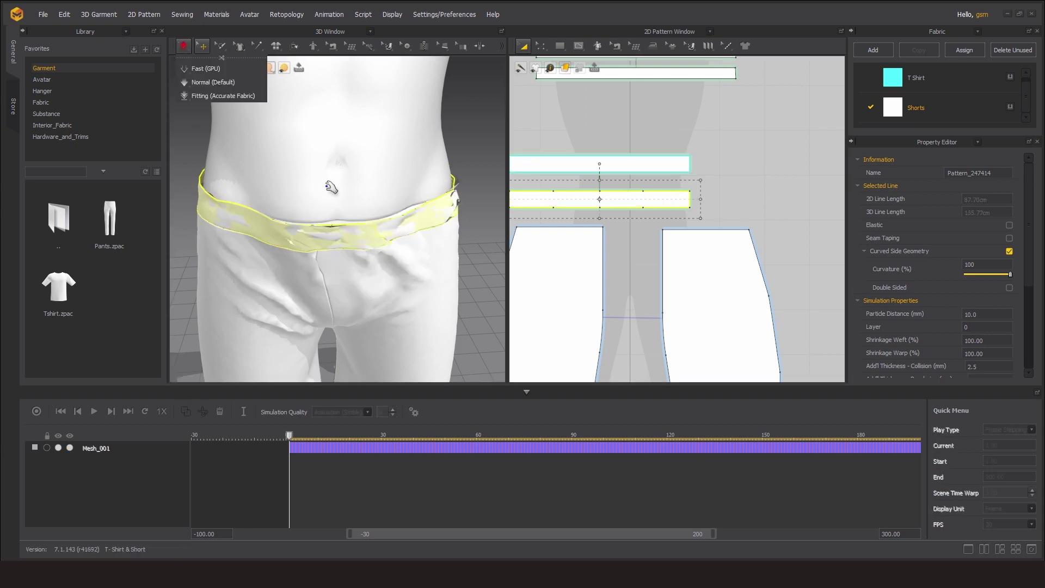
{"action": "right_click_drag", "start_coordinate": [308, 204], "coordinate": [302, 163]}
{"action": "key", "text": "space"}
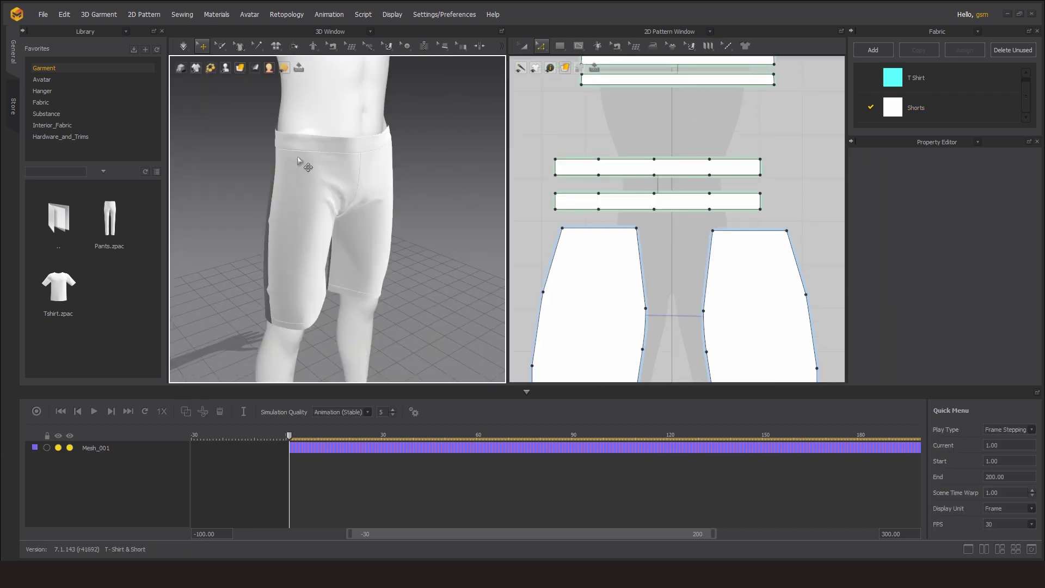
Draw an internal pocket line on the front shorts piece from the side edge to the waist edge
{"action": "scroll", "coordinate": [708, 267], "scroll_direction": "up", "scroll_amount": 2}
{"action": "left_click", "coordinate": [578, 46]}
{"action": "left_click", "coordinate": [593, 71]}
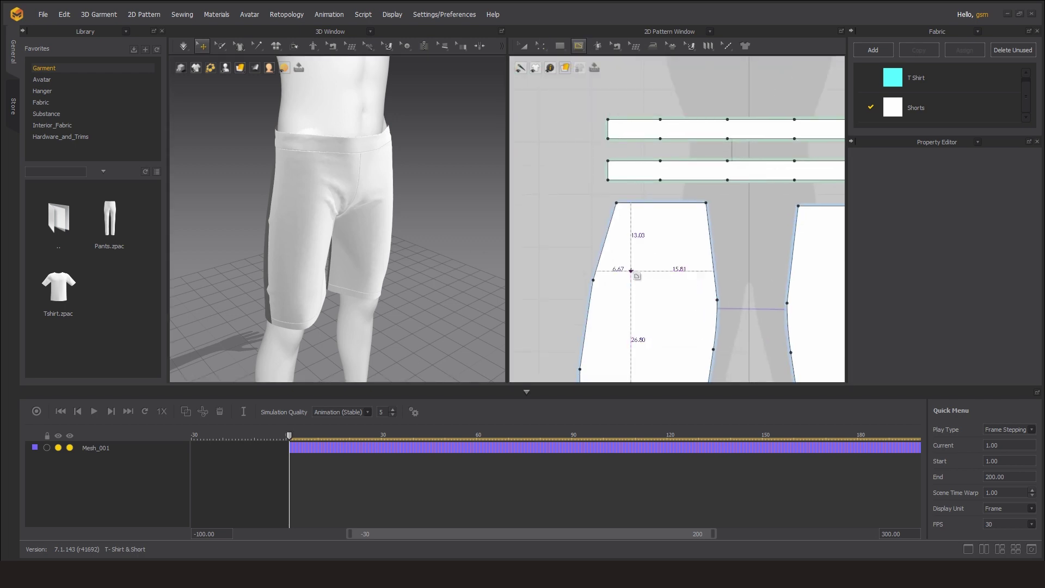
{"action": "scroll", "coordinate": [589, 302], "scroll_direction": "up", "scroll_amount": 3}
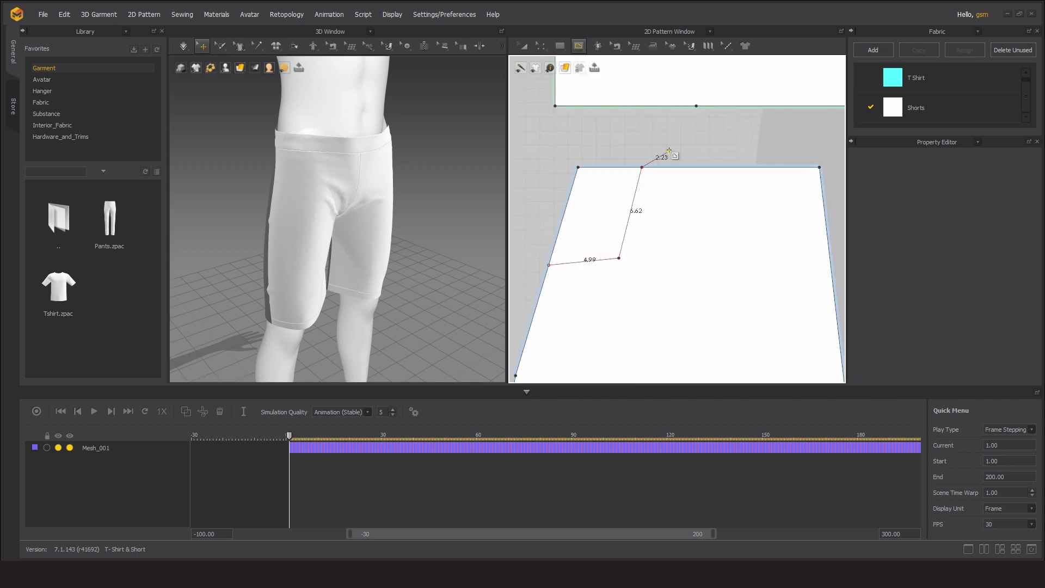
{"action": "right_click_drag", "start_coordinate": [405, 203], "coordinate": [381, 203]}
{"action": "left_click", "coordinate": [541, 46]}
{"action": "left_click", "coordinate": [571, 93]}
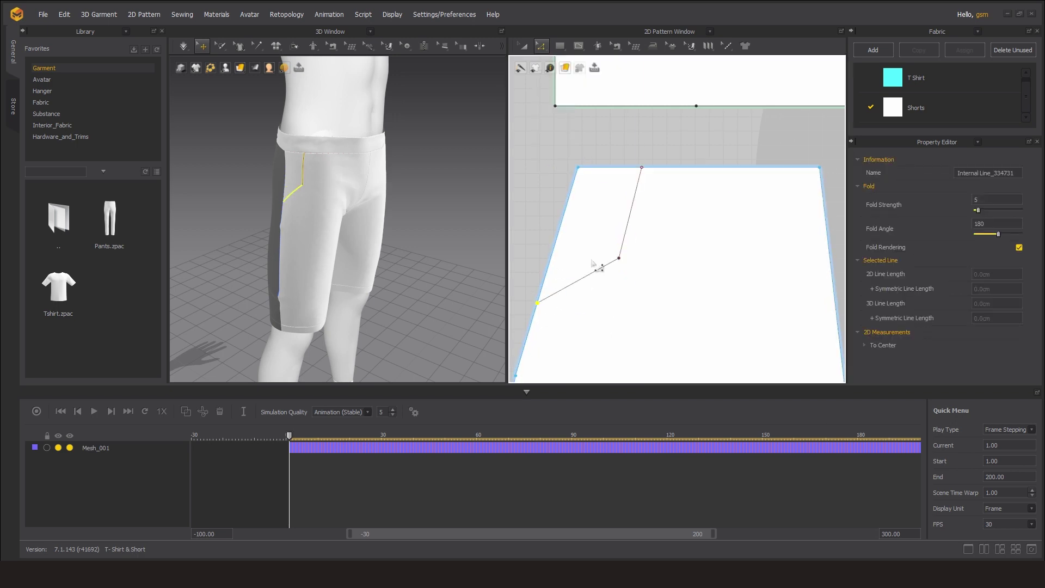
Bend the pocket line into a curve with Curve Point, sliding its top end along the waist
{"action": "left_click", "coordinate": [541, 46]}
{"action": "left_click", "coordinate": [571, 123]}
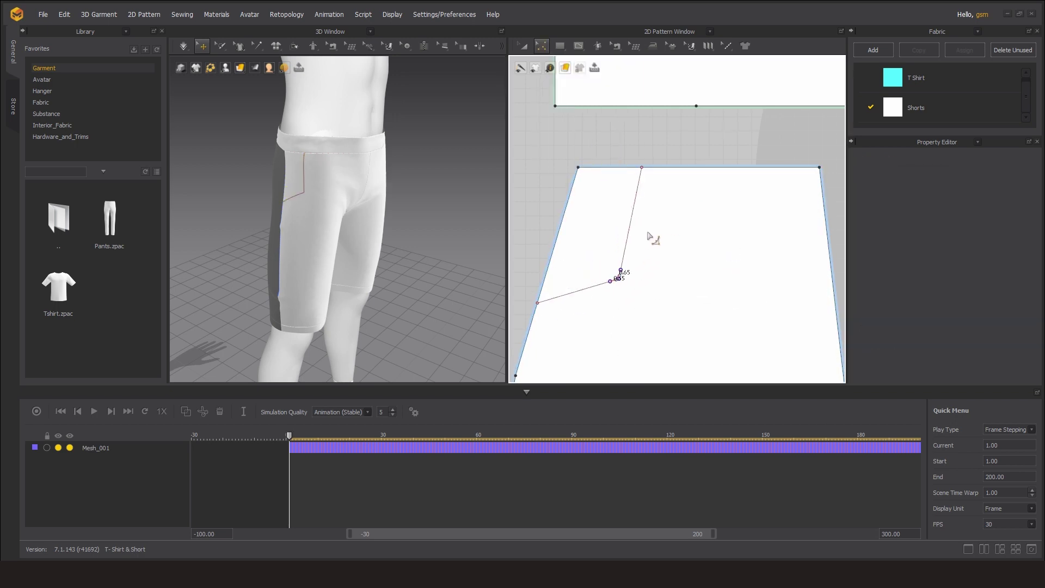
{"action": "left_click_drag", "start_coordinate": [641, 167], "coordinate": [658, 167]}
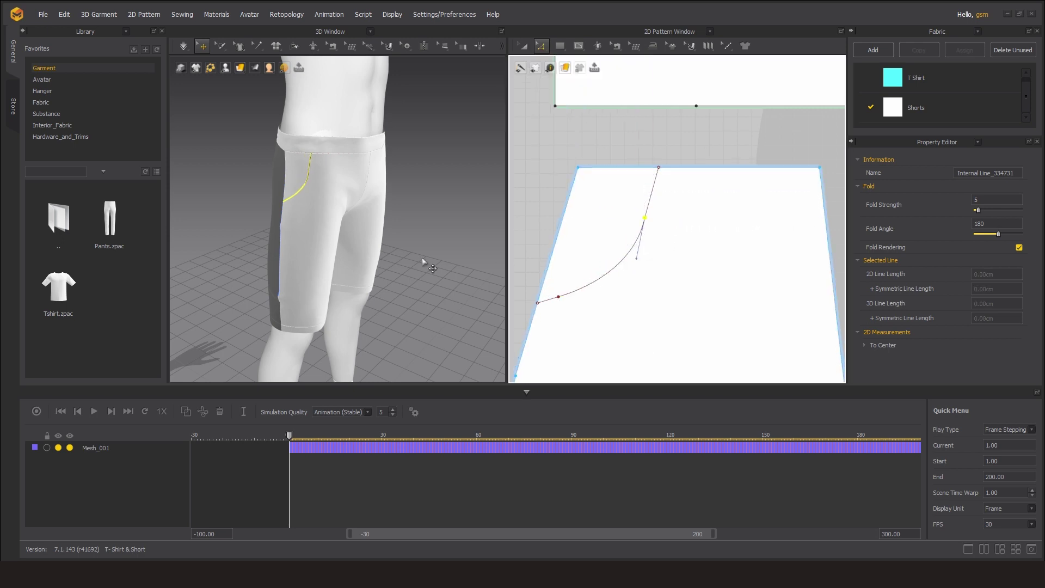
{"action": "right_click_drag", "start_coordinate": [664, 275], "coordinate": [647, 234]}
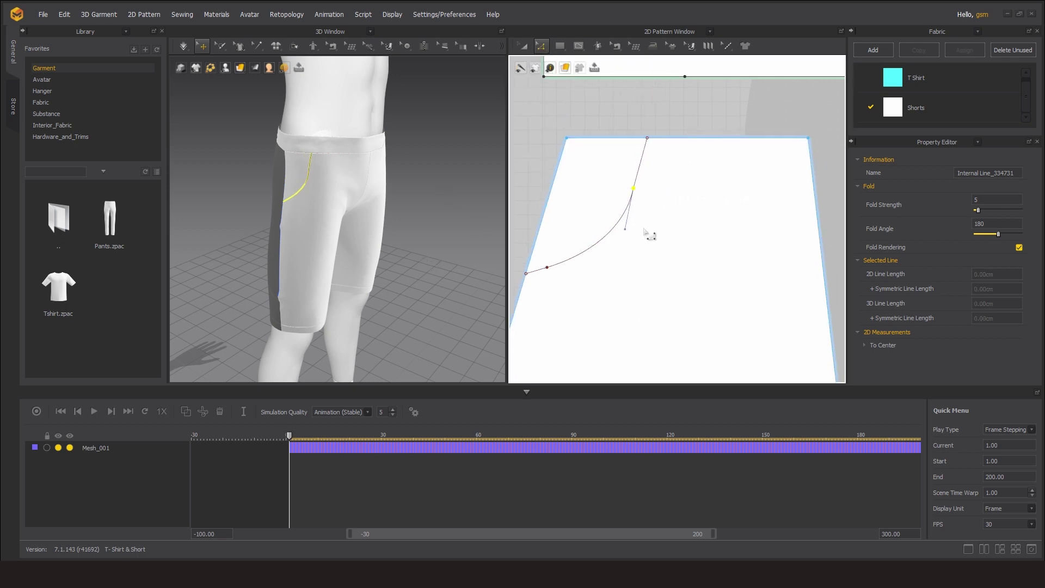
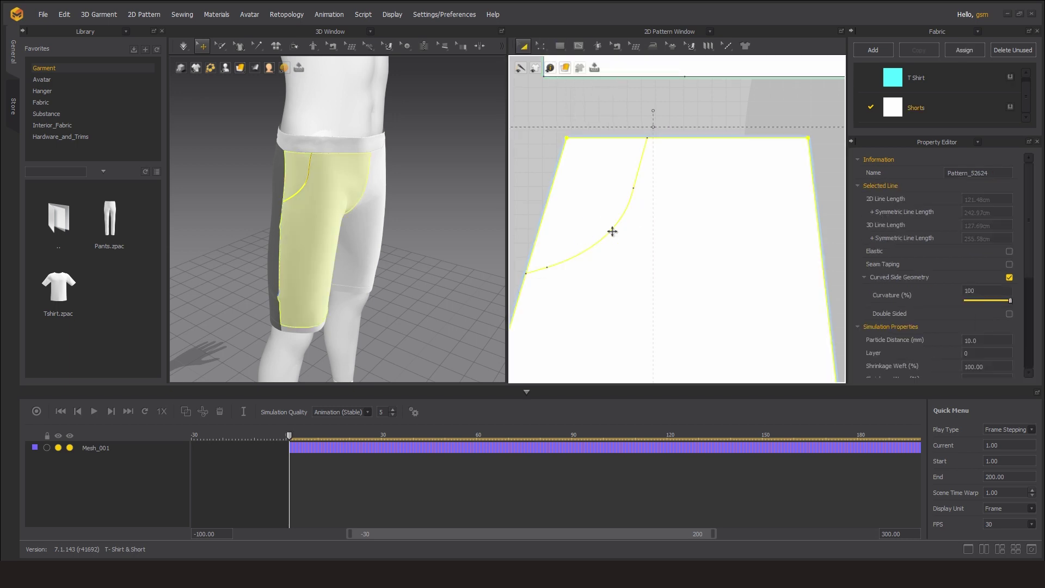
Cut the shorts' front panel along the pocket curve internal line
{"action": "right_click", "coordinate": [623, 217]}
{"action": "left_click", "coordinate": [656, 318]}
{"action": "left_click", "coordinate": [540, 46]}
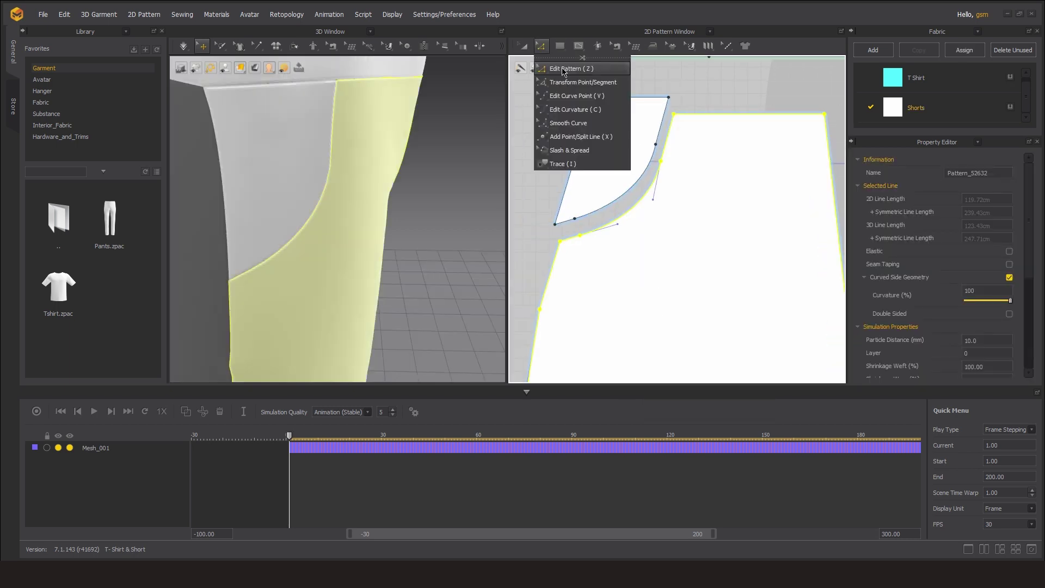
Offset the pocket curve as an internal line and cut along it to split off a parallel pocket piece
{"action": "right_click", "coordinate": [679, 146]}
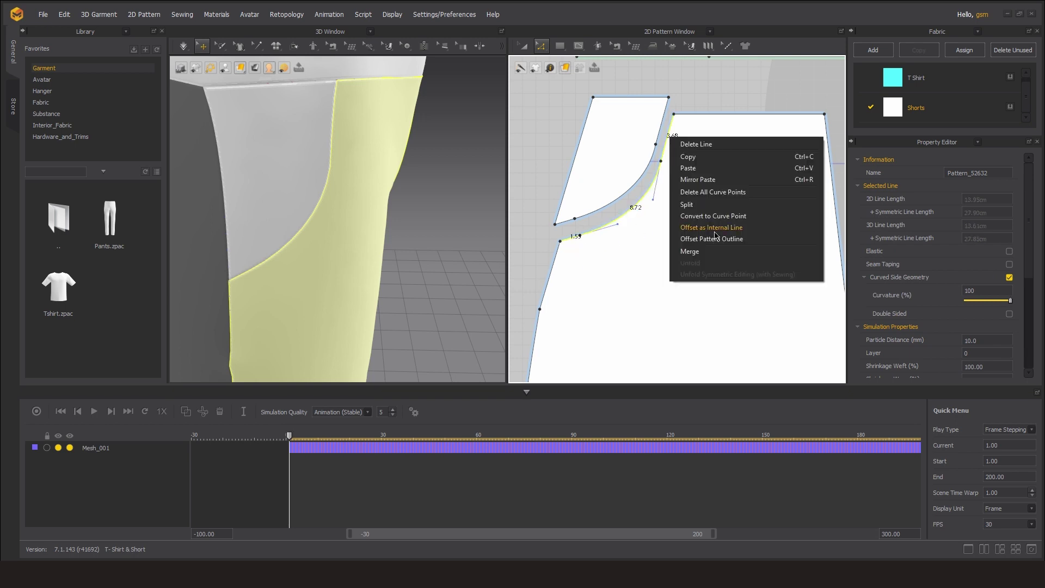
{"action": "left_click", "coordinate": [707, 215]}
{"action": "left_click", "coordinate": [494, 321]}
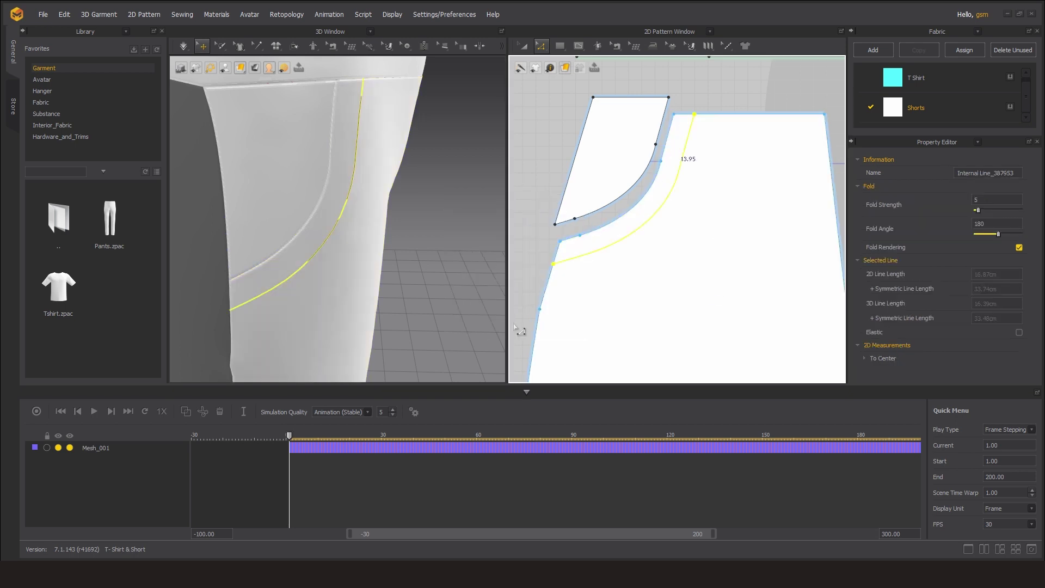
{"action": "right_click", "coordinate": [654, 197]}
{"action": "left_click", "coordinate": [693, 311]}
{"action": "left_click", "coordinate": [611, 158]}
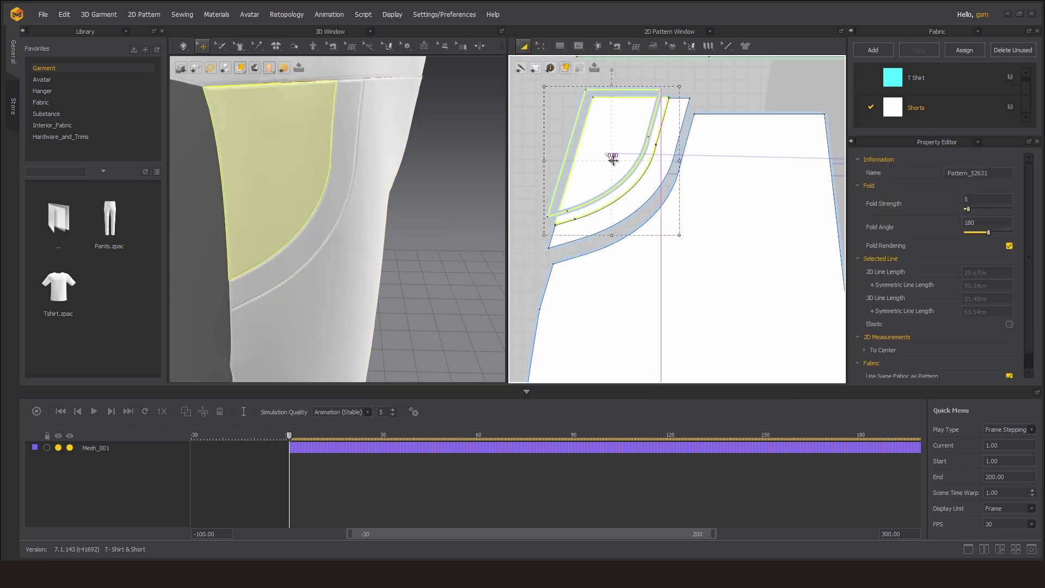
{"action": "scroll", "coordinate": [334, 268], "scroll_direction": "down", "scroll_amount": 5}
{"action": "mouse_move", "coordinate": [372, 289]}
{"action": "right_mouse_down"}
{"action": "mouse_move", "coordinate": [404, 297]}
{"action": "mouse_move", "coordinate": [452, 284]}
{"action": "mouse_move", "coordinate": [381, 305]}
{"action": "mouse_move", "coordinate": [446, 316]}
{"action": "mouse_move", "coordinate": [405, 234]}
{"action": "mouse_move", "coordinate": [413, 256]}
{"action": "mouse_move", "coordinate": [487, 295]}
{"action": "mouse_move", "coordinate": [389, 249]}
{"action": "right_mouse_up"}
Select the shorts panels and the Shorts fabric
{"action": "scroll", "coordinate": [735, 322], "scroll_direction": "down", "scroll_amount": 4}
{"action": "left_click", "coordinate": [425, 234]}
{"action": "scroll", "coordinate": [404, 322], "scroll_direction": "up", "scroll_amount": 3}
{"action": "right_click", "coordinate": [405, 234]}
{"action": "left_click", "coordinate": [414, 256]}
{"action": "left_click", "coordinate": [939, 120]}
Set the Shorts fabric colour to grey (#666666) in the Color Palette
{"action": "scroll", "coordinate": [961, 343], "scroll_direction": "up", "scroll_amount": 5}
{"action": "left_click", "coordinate": [1004, 286]}
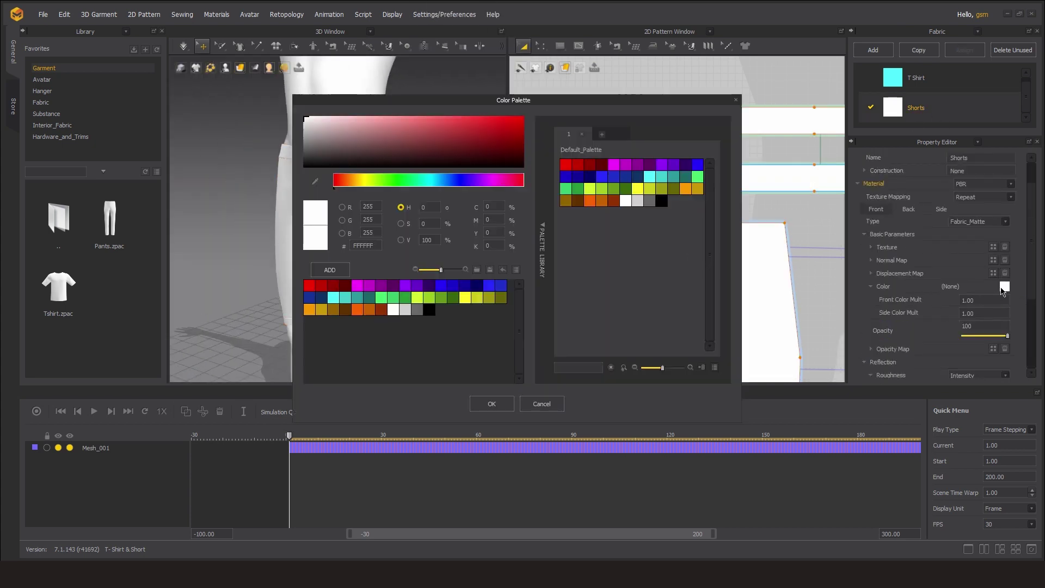
{"action": "left_click", "coordinate": [649, 201]}
{"action": "left_click", "coordinate": [575, 206]}
{"action": "left_click_drag", "start_coordinate": [581, 101], "coordinate": [758, 112]}
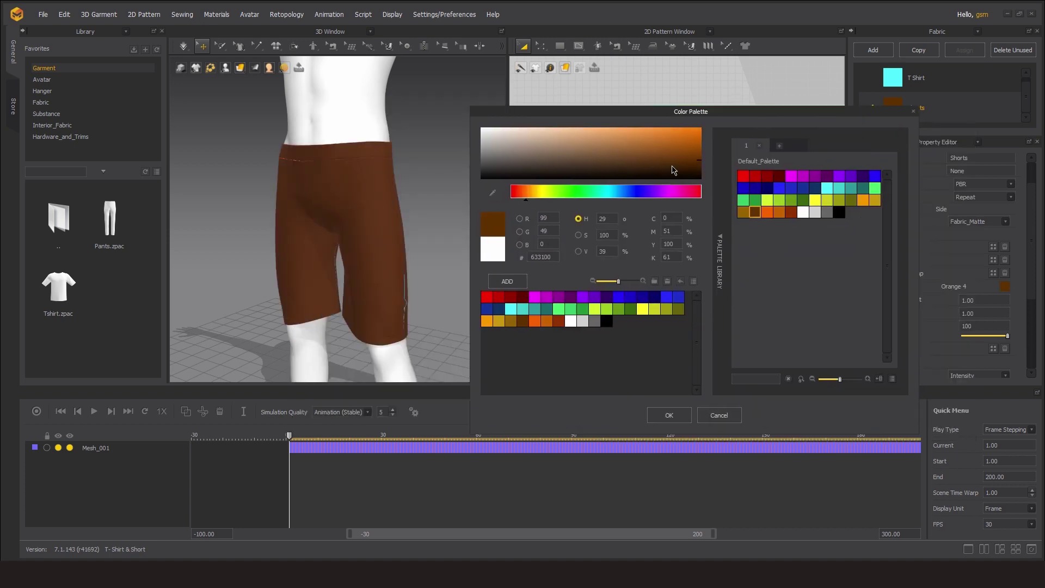
{"action": "left_click_drag", "start_coordinate": [675, 165], "coordinate": [488, 152]}
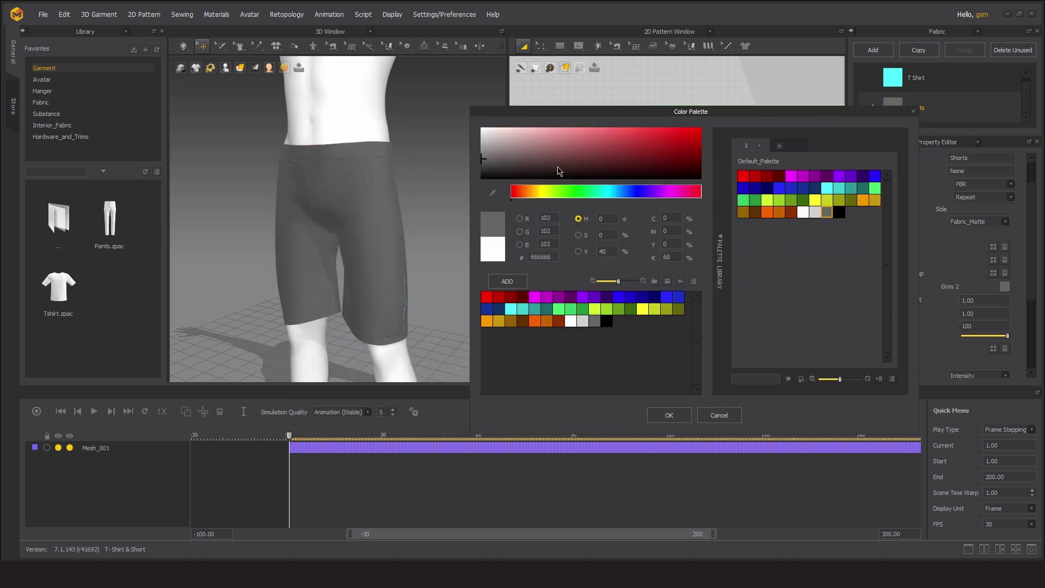
{"action": "left_click", "coordinate": [719, 415]}
{"action": "scroll", "coordinate": [462, 252], "scroll_direction": "down", "scroll_amount": 5}
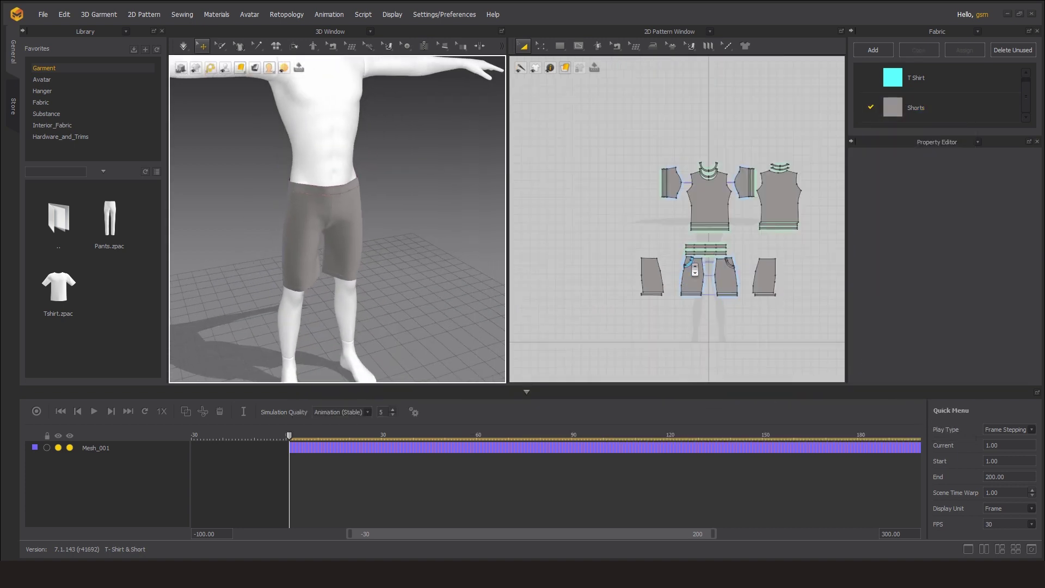
{"action": "left_click_drag", "start_coordinate": [551, 157], "coordinate": [758, 270]}
Show the T-shirt patterns in 3D, apply the cyan T Shirt fabric and simulate the drape
{"action": "right_click", "coordinate": [696, 261]}
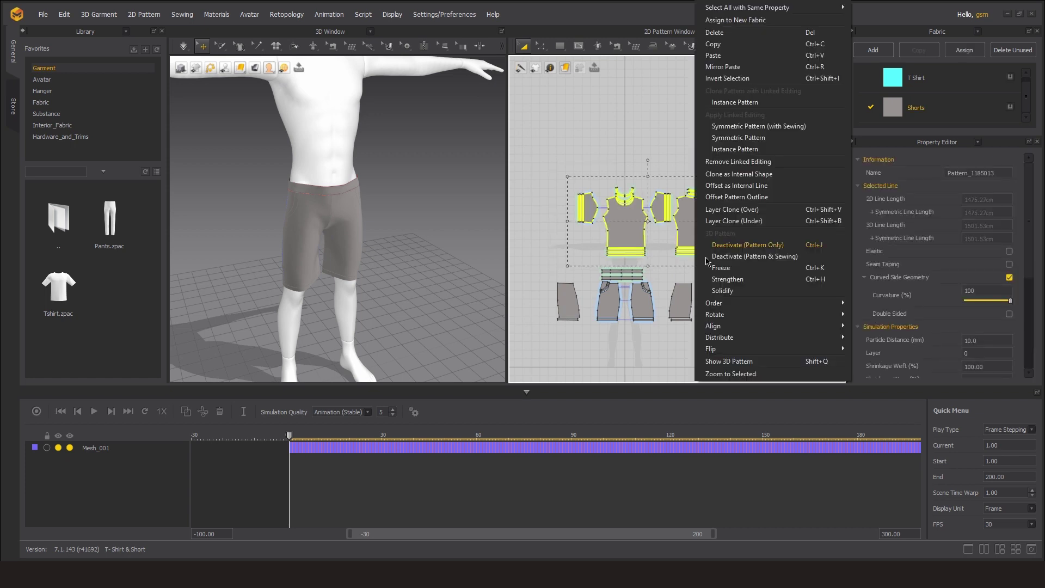
{"action": "left_click", "coordinate": [745, 363]}
{"action": "left_click_drag", "start_coordinate": [892, 77], "coordinate": [327, 136]}
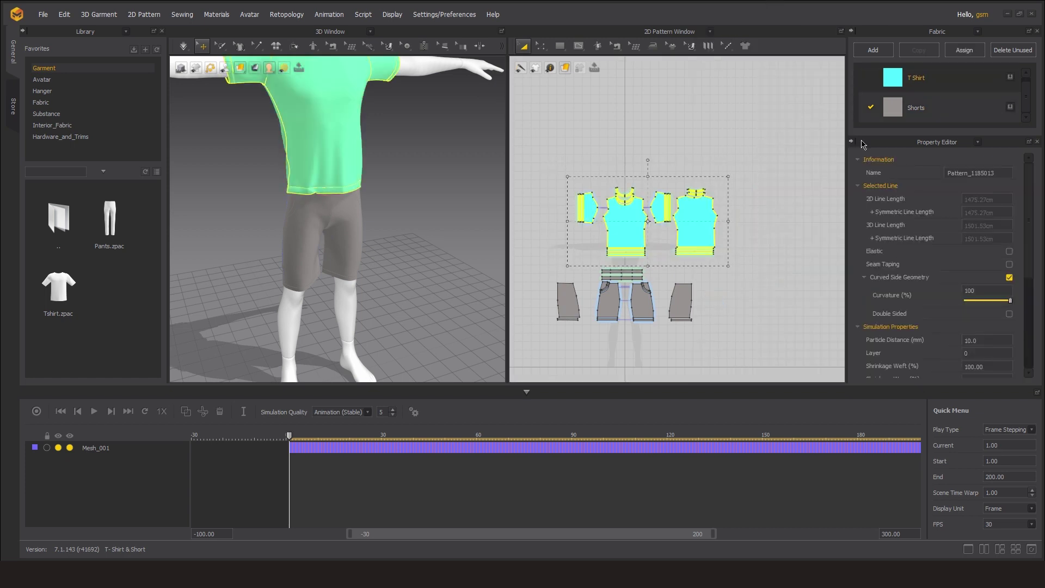
{"action": "scroll", "coordinate": [384, 249], "scroll_direction": "up", "scroll_amount": 3}
{"action": "mouse_move", "coordinate": [385, 250]}
{"action": "right_mouse_down"}
{"action": "mouse_move", "coordinate": [445, 201]}
{"action": "mouse_move", "coordinate": [479, 198]}
{"action": "right_mouse_up"}
{"action": "key", "text": "space"}
{"action": "left_click", "coordinate": [359, 205]}
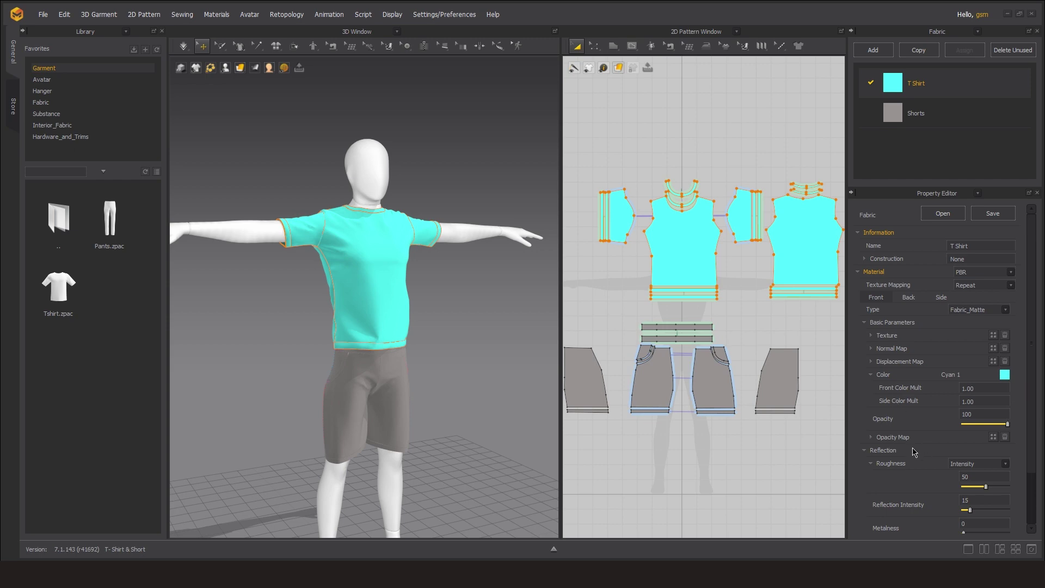
{"action": "scroll", "coordinate": [911, 462], "scroll_direction": "down", "scroll_amount": 1}
Load the Red Cotton Diffuse image as the T Shirt fabric texture and clear the base colour
{"action": "left_click", "coordinate": [871, 342]}
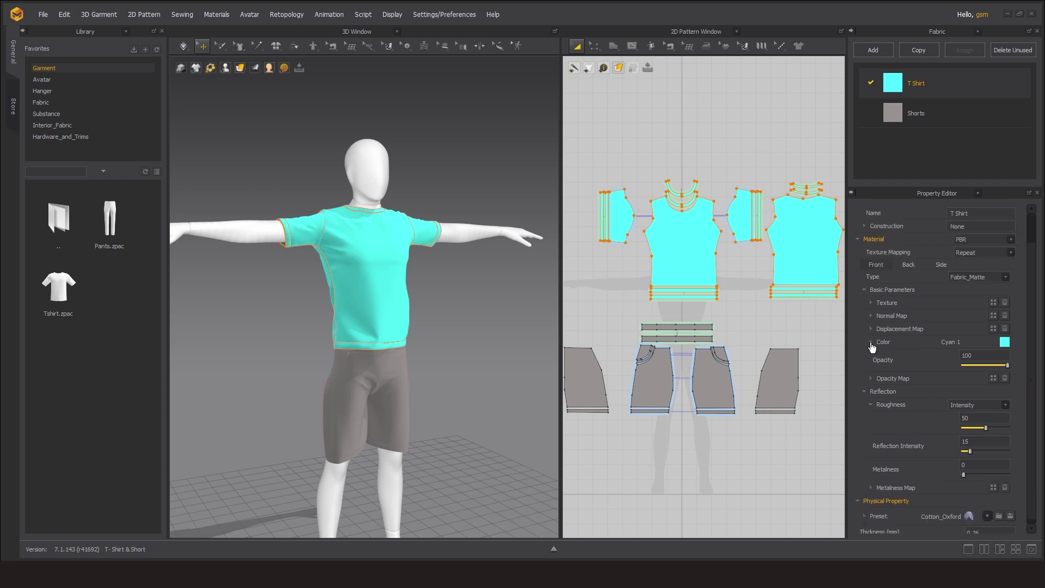
{"action": "left_click", "coordinate": [993, 302]}
{"action": "left_click", "coordinate": [228, 328]}
{"action": "double_click", "coordinate": [357, 262]}
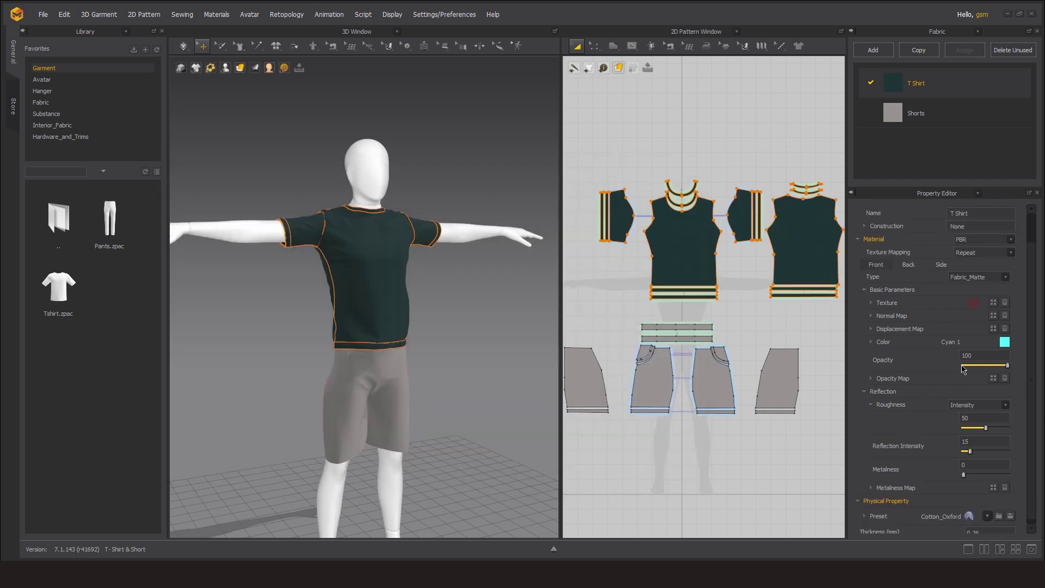
{"action": "right_click_drag", "start_coordinate": [437, 319], "coordinate": [468, 321]}
{"action": "left_click", "coordinate": [1004, 342]}
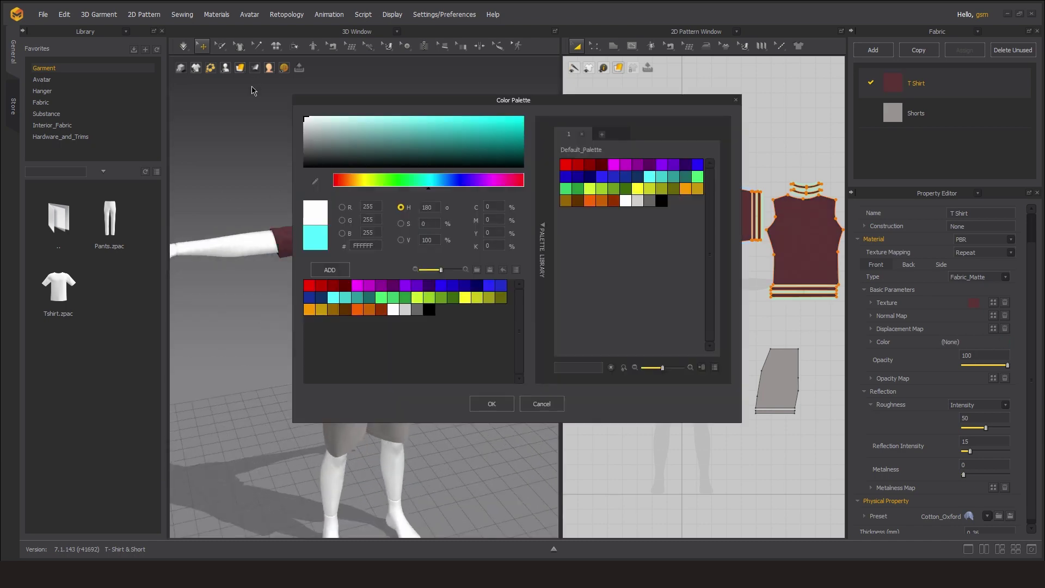
{"action": "left_click", "coordinate": [490, 401]}
Load the Red Cotton Normal and Height images as the normal and displacement maps
{"action": "left_click", "coordinate": [993, 316]}
{"action": "left_click", "coordinate": [217, 346]}
{"action": "double_click", "coordinate": [358, 264]}
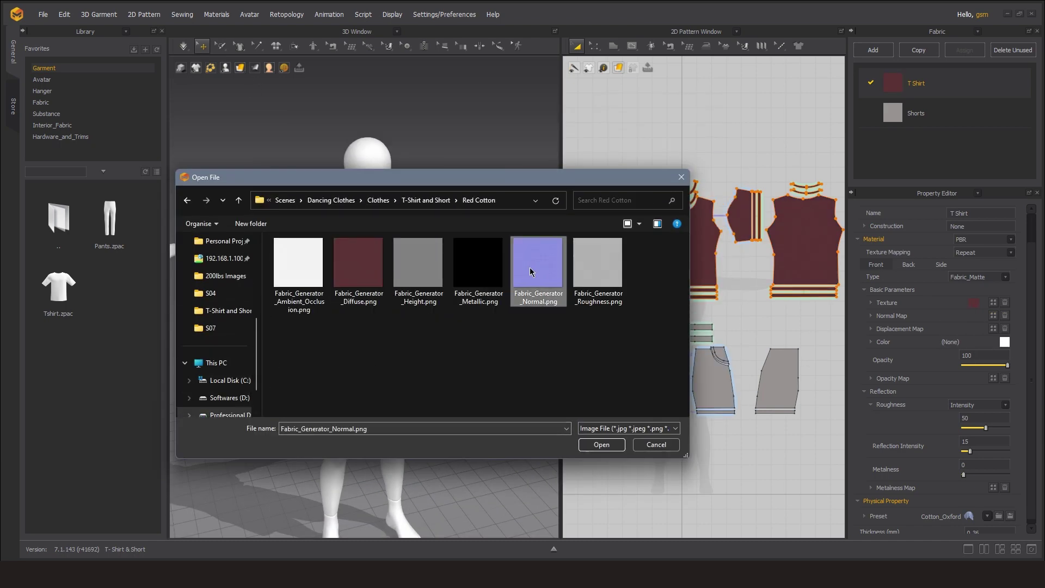
{"action": "double_click", "coordinate": [532, 271]}
{"action": "left_click", "coordinate": [993, 328]}
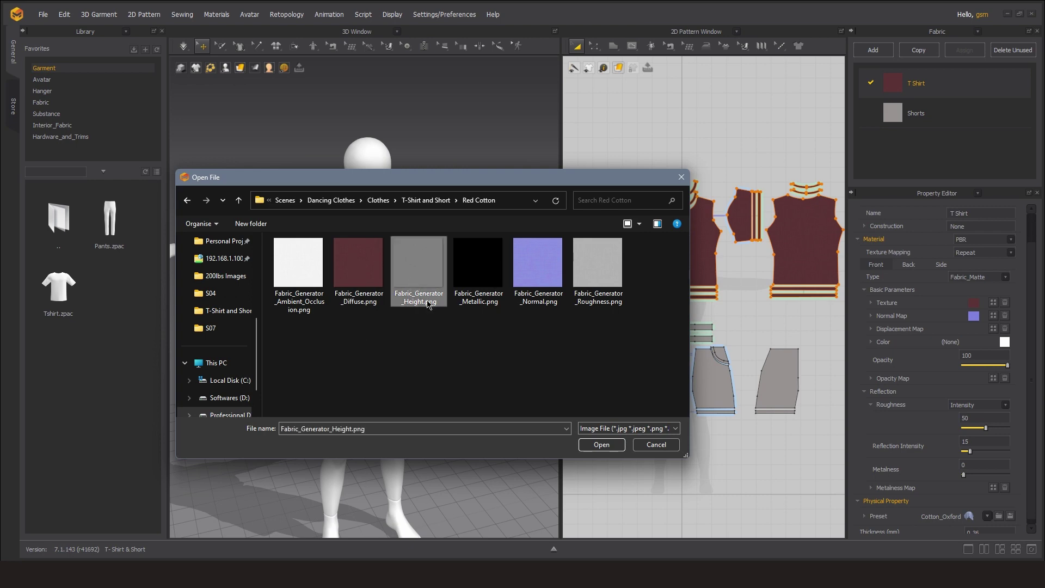
{"action": "double_click", "coordinate": [428, 304]}
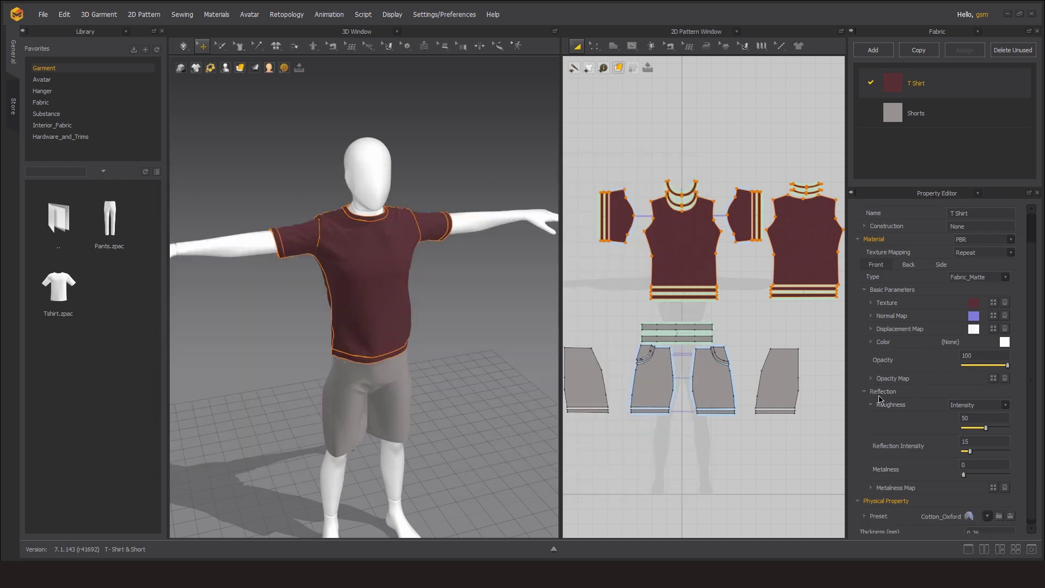
Load the Red Cotton Roughness image as the roughness map and inspect the woven red shirt
{"action": "left_click", "coordinate": [978, 400]}
{"action": "left_click", "coordinate": [974, 419]}
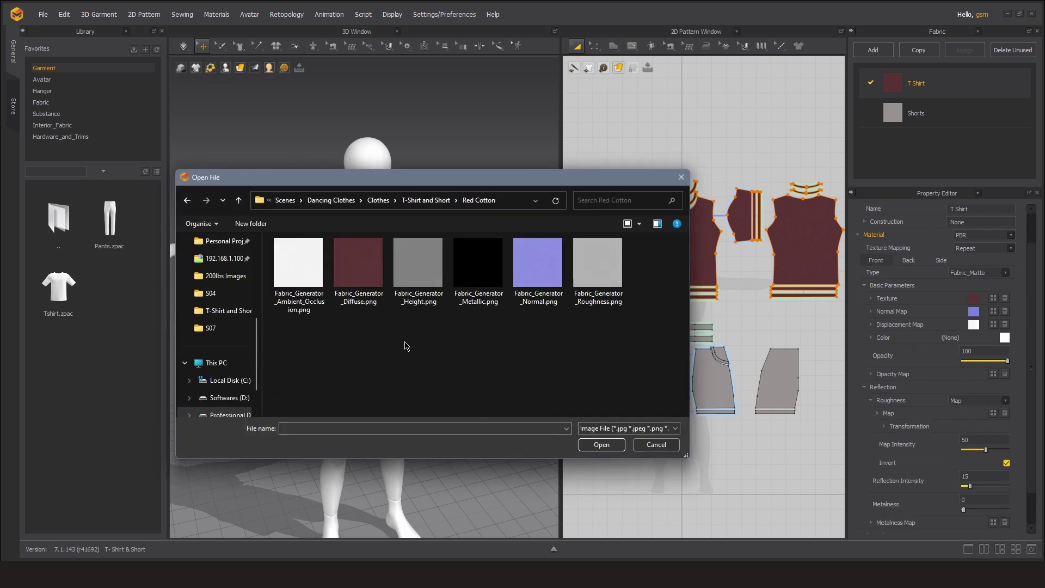
{"action": "double_click", "coordinate": [601, 272]}
{"action": "scroll", "coordinate": [366, 289], "scroll_direction": "up", "scroll_amount": 5}
{"action": "scroll", "coordinate": [387, 308], "scroll_direction": "up", "scroll_amount": 4}
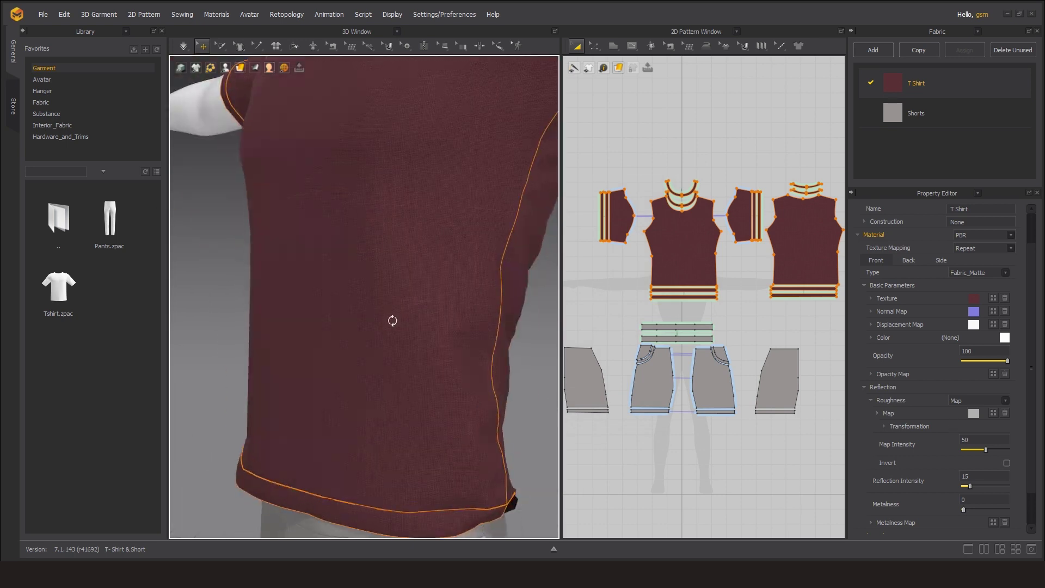
{"action": "scroll", "coordinate": [388, 304], "scroll_direction": "up", "scroll_amount": 3}
{"action": "right_click_drag", "start_coordinate": [388, 304], "coordinate": [327, 292]}
{"action": "scroll", "coordinate": [434, 363], "scroll_direction": "up", "scroll_amount": 4}
{"action": "scroll", "coordinate": [462, 396], "scroll_direction": "down", "scroll_amount": 5}
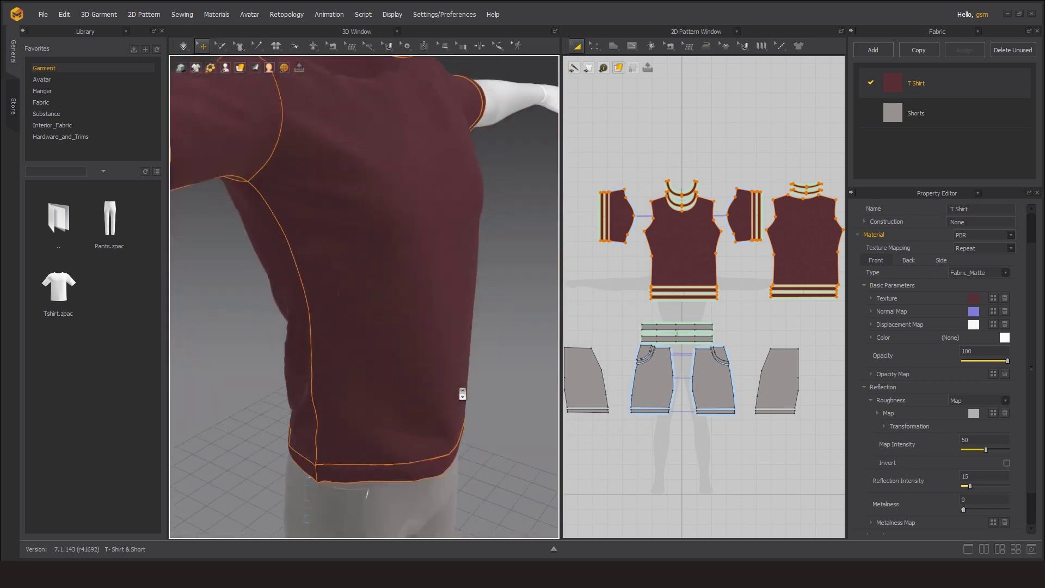
{"action": "right_click_drag", "start_coordinate": [462, 397], "coordinate": [385, 382]}
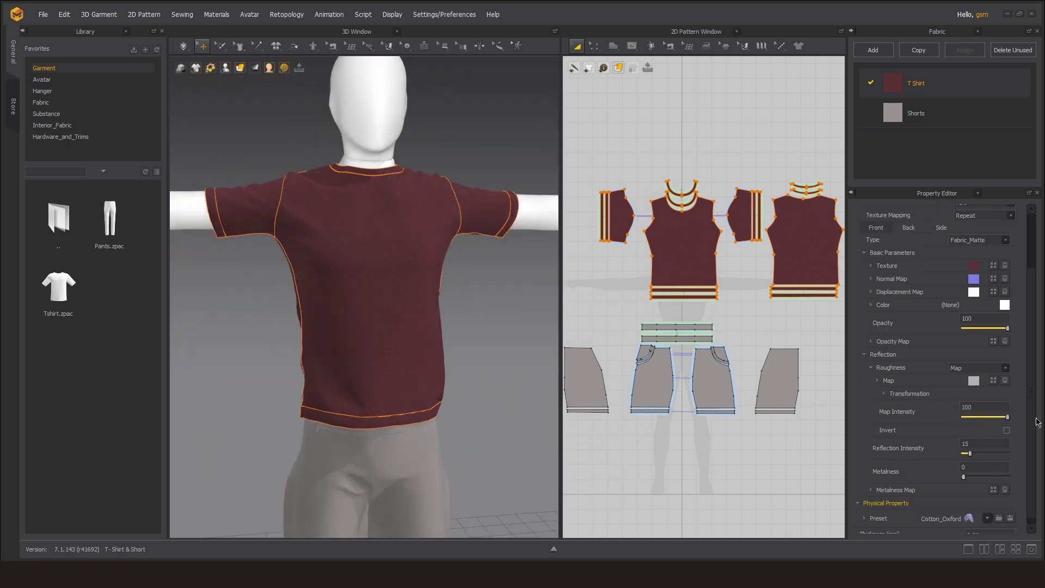
{"action": "mouse_move", "coordinate": [425, 413]}
{"action": "right_mouse_down"}
{"action": "mouse_move", "coordinate": [387, 434]}
{"action": "mouse_move", "coordinate": [454, 398]}
{"action": "right_mouse_up"}
Keep a light base colour on the T Shirt fabric and collapse the reflection settings
{"action": "scroll", "coordinate": [486, 397], "scroll_direction": "up", "scroll_amount": 5}
{"action": "scroll", "coordinate": [346, 425], "scroll_direction": "up", "scroll_amount": 3}
{"action": "scroll", "coordinate": [454, 398], "scroll_direction": "down", "scroll_amount": 8}
{"action": "left_click", "coordinate": [1004, 305]}
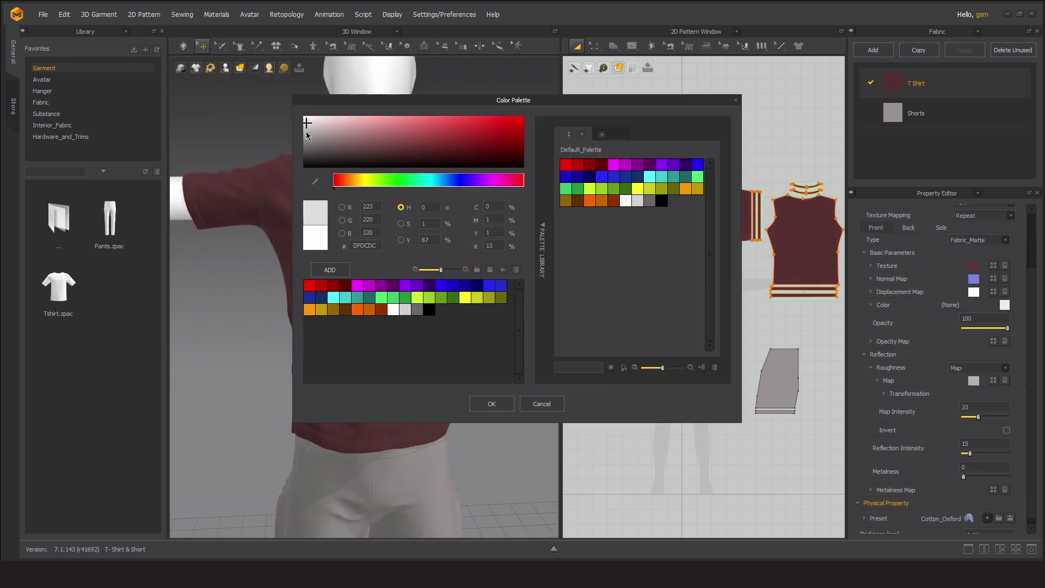
{"action": "left_click", "coordinate": [492, 403]}
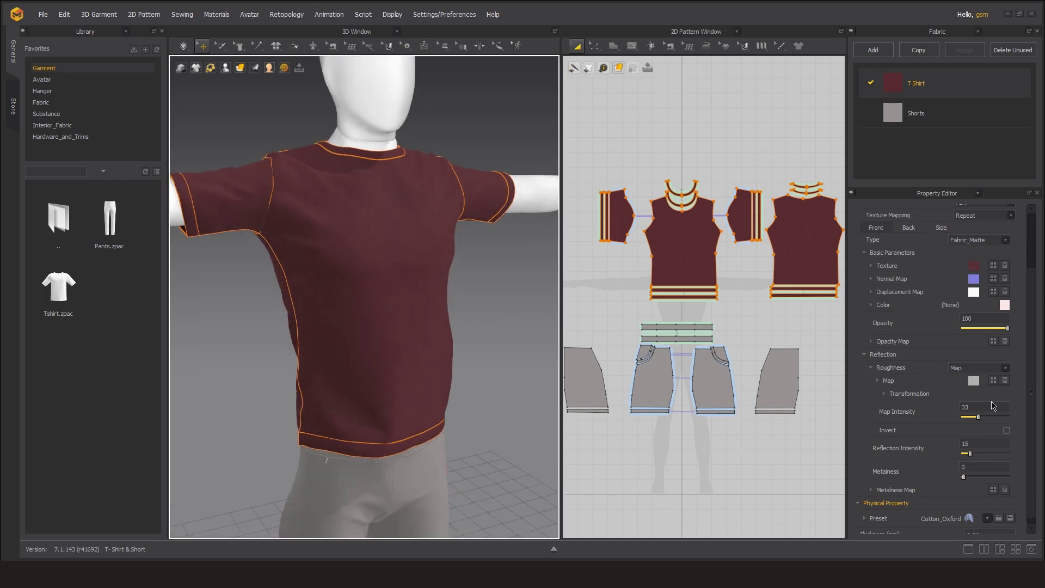
{"action": "left_click", "coordinate": [864, 354]}
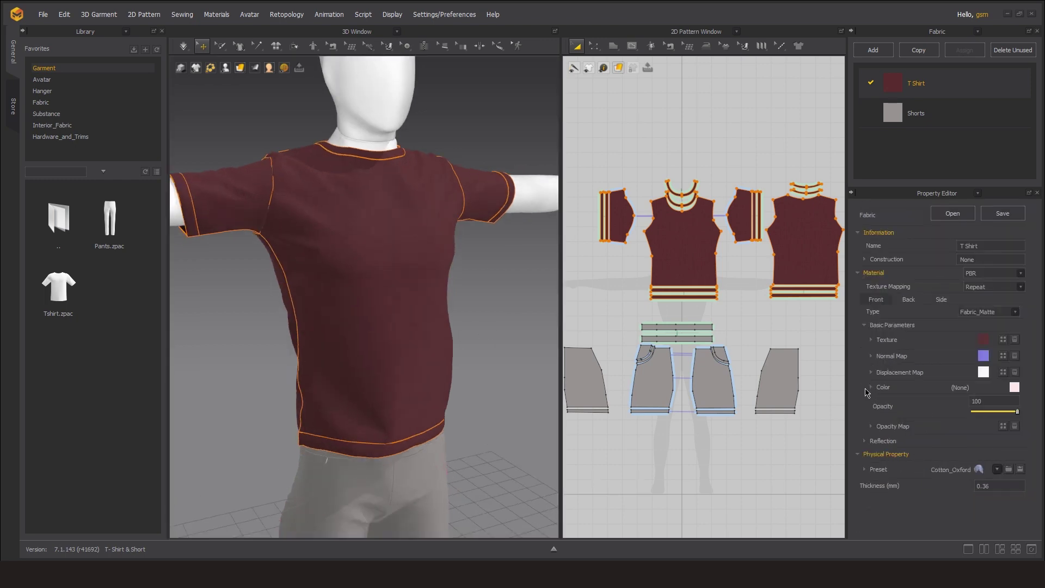
Apply the Cotton_Gabardine preset to the T Shirt fabric, simulate, and orbit to check the drape
{"action": "left_click", "coordinate": [997, 470]}
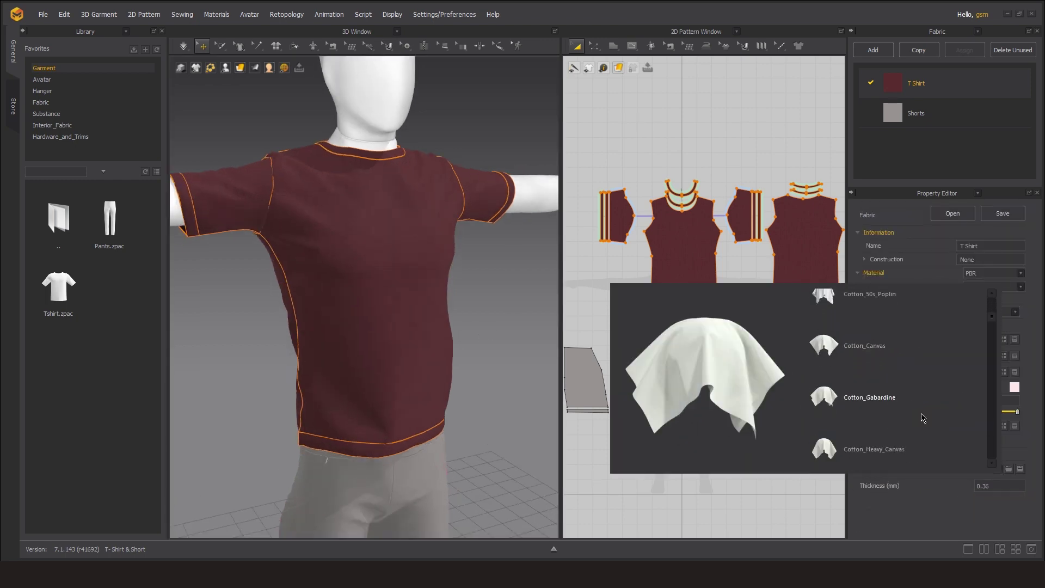
{"action": "left_click", "coordinate": [923, 418]}
{"action": "left_click", "coordinate": [185, 48]}
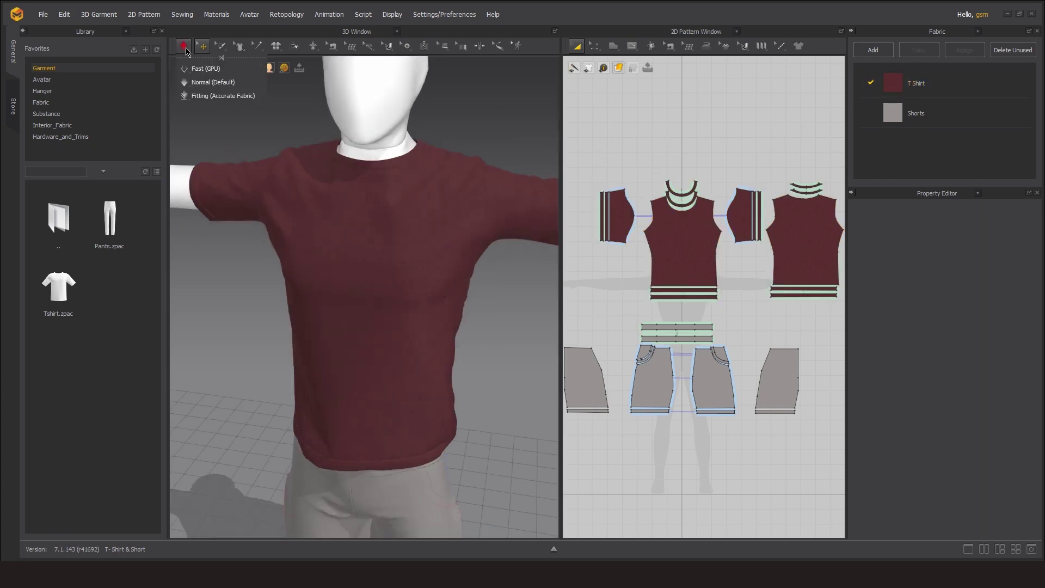
{"action": "left_click", "coordinate": [399, 379]}
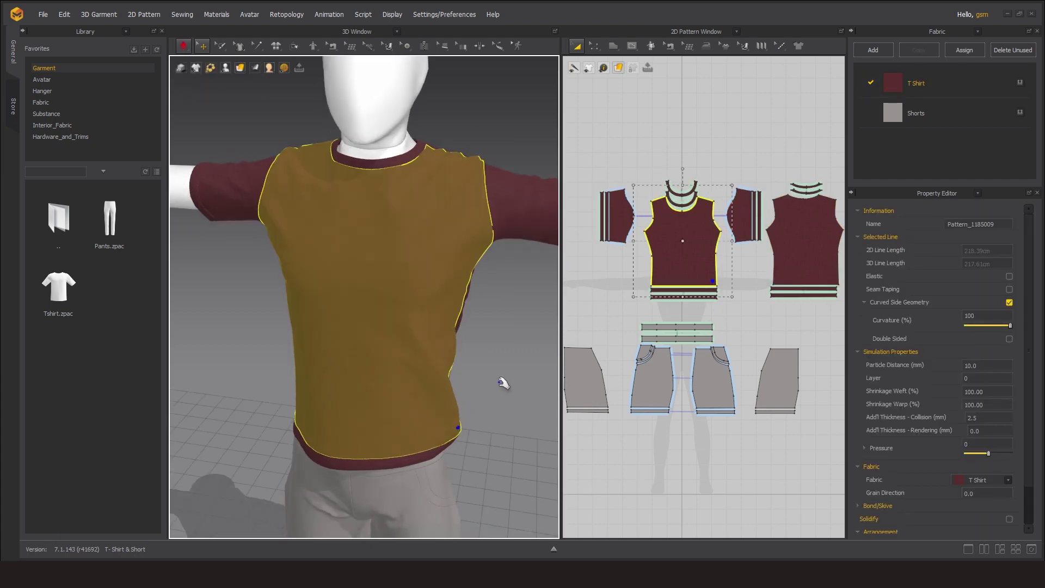
{"action": "mouse_move", "coordinate": [501, 380]}
{"action": "right_mouse_down"}
{"action": "mouse_move", "coordinate": [380, 332]}
{"action": "mouse_move", "coordinate": [409, 404]}
{"action": "right_mouse_up"}
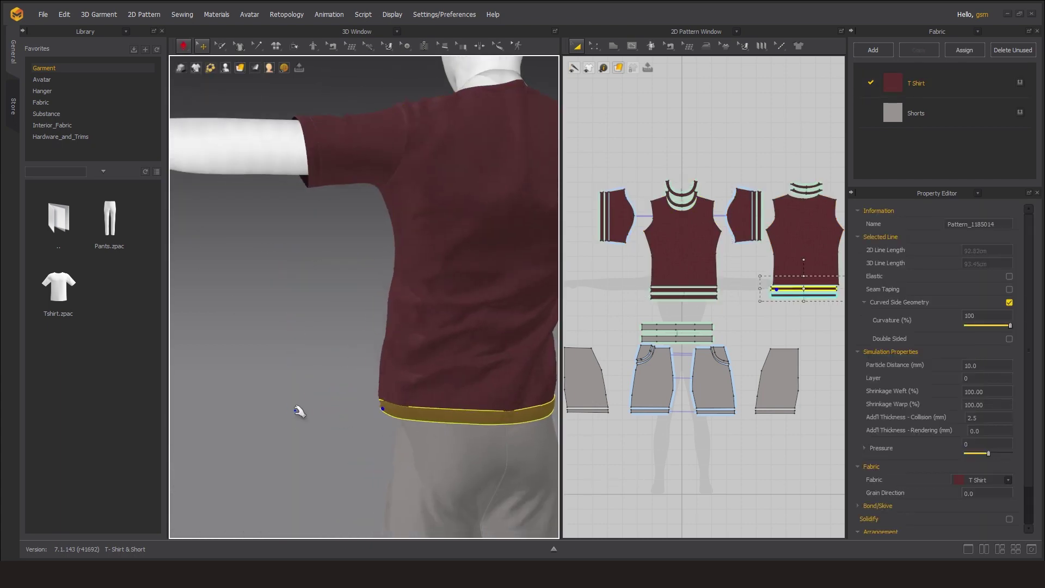
{"action": "mouse_move", "coordinate": [299, 412]}
{"action": "right_mouse_down"}
{"action": "mouse_move", "coordinate": [408, 408]}
{"action": "mouse_move", "coordinate": [467, 467]}
{"action": "mouse_move", "coordinate": [405, 399]}
{"action": "right_mouse_up"}
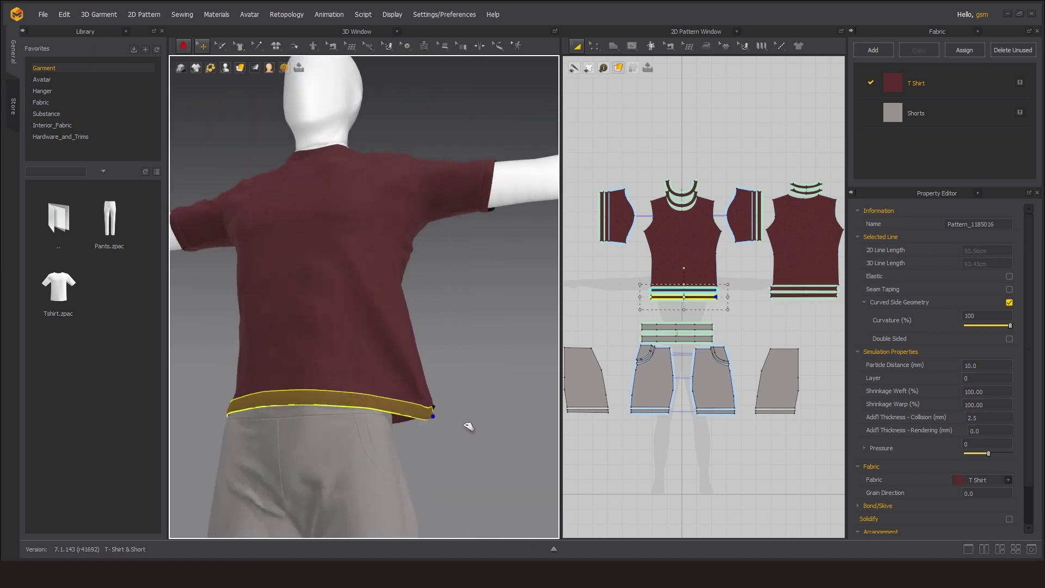
{"action": "mouse_move", "coordinate": [244, 162]}
{"action": "right_mouse_down"}
{"action": "mouse_move", "coordinate": [397, 310]}
{"action": "mouse_move", "coordinate": [397, 338]}
{"action": "mouse_move", "coordinate": [376, 345]}
{"action": "right_mouse_up"}
{"action": "scroll", "coordinate": [421, 397], "scroll_direction": "up", "scroll_amount": 5}
{"action": "scroll", "coordinate": [421, 397], "scroll_direction": "down", "scroll_amount": 10}
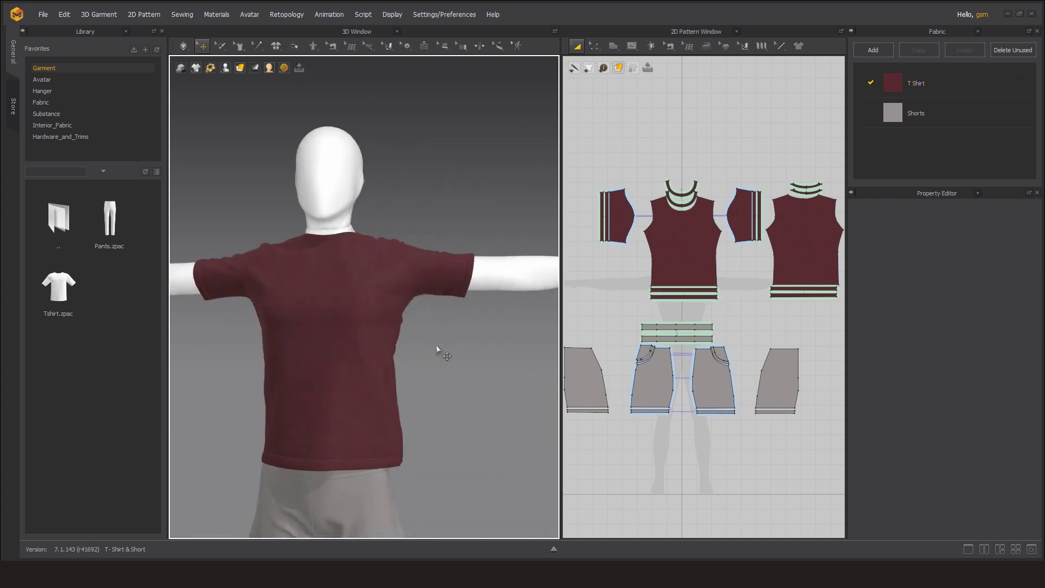
Load the Gray Cloth diffuse image as the Shorts fabric texture
{"action": "left_click", "coordinate": [916, 112]}
{"action": "left_click", "coordinate": [1002, 339]}
{"action": "left_click", "coordinate": [223, 345]}
{"action": "double_click", "coordinate": [291, 256]}
{"action": "left_click", "coordinate": [349, 267]}
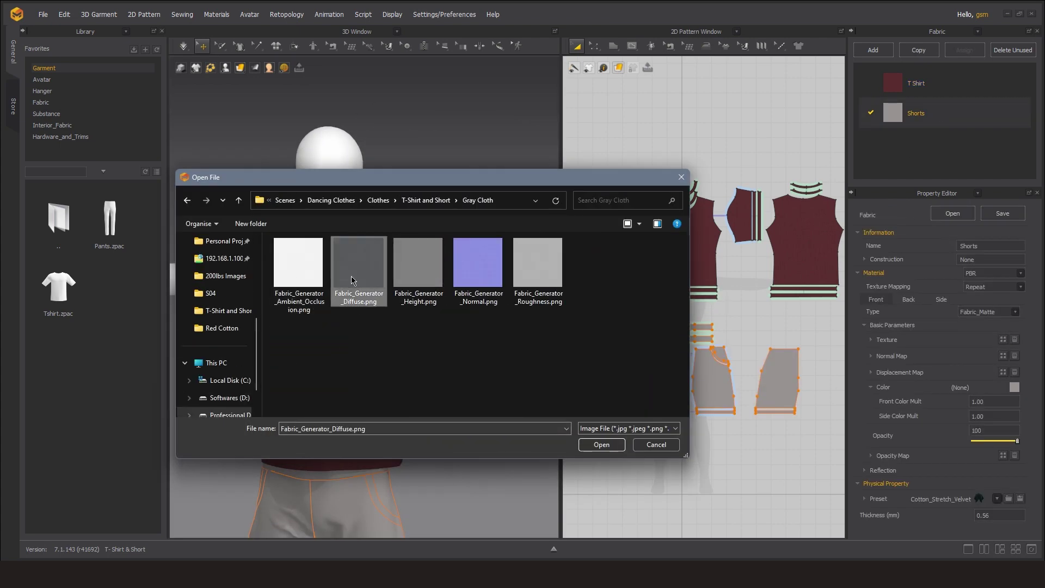
{"action": "double_click", "coordinate": [350, 267]}
Load the Gray Cloth Normal and Height images as the shorts' normal and displacement maps
{"action": "left_click", "coordinate": [1003, 355]}
{"action": "left_click", "coordinate": [223, 345]}
{"action": "double_click", "coordinate": [357, 261]}
{"action": "double_click", "coordinate": [478, 267]}
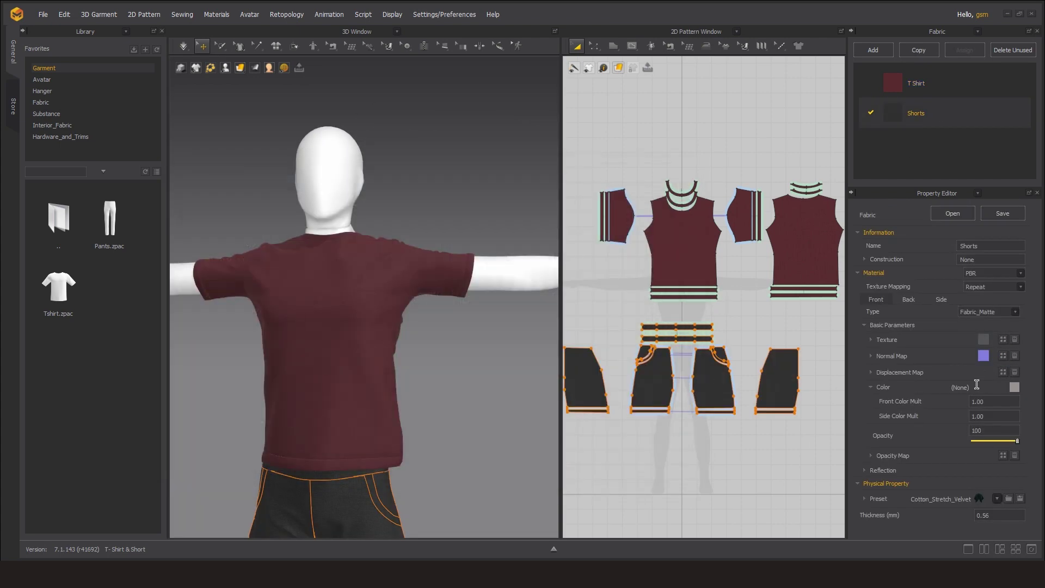
{"action": "left_click", "coordinate": [1003, 371]}
{"action": "left_click", "coordinate": [223, 345]}
{"action": "double_click", "coordinate": [357, 261]}
{"action": "left_click", "coordinate": [601, 444]}
Set the Shorts colour to white and load the Gray Cloth Roughness image as its roughness map
{"action": "left_click", "coordinate": [1014, 387]}
{"action": "left_click", "coordinate": [315, 116]}
{"action": "left_click", "coordinate": [492, 406]}
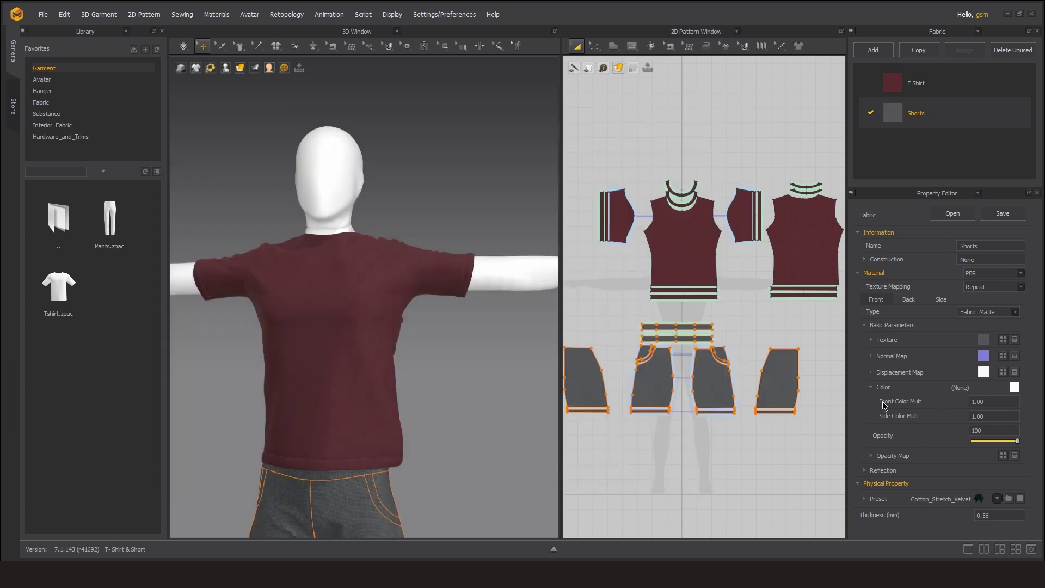
{"action": "left_click", "coordinate": [866, 441]}
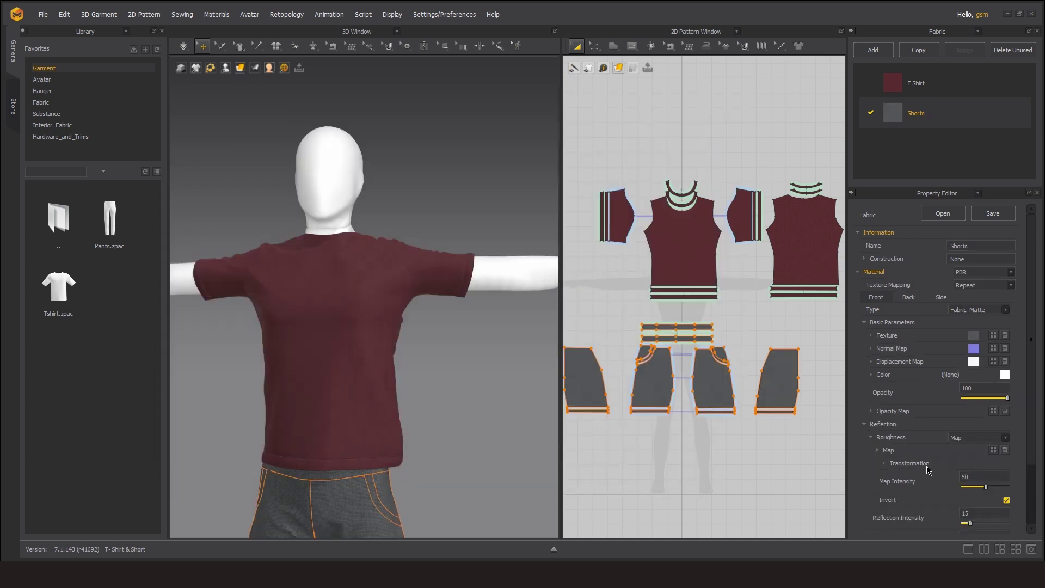
{"action": "left_click", "coordinate": [993, 451]}
{"action": "left_click", "coordinate": [224, 310]}
{"action": "double_click", "coordinate": [299, 261]}
{"action": "left_click", "coordinate": [536, 266]}
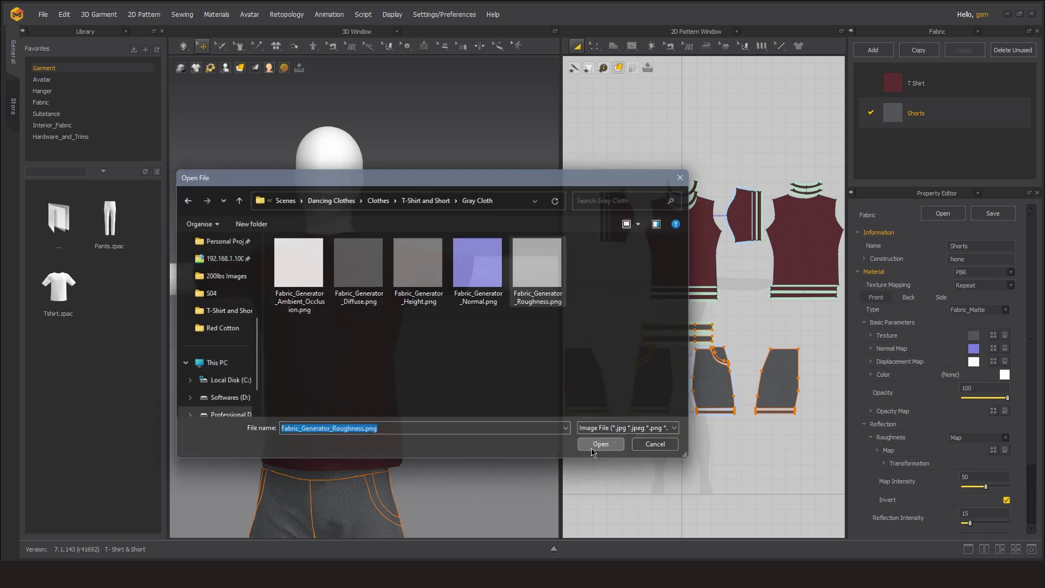
{"action": "left_click", "coordinate": [593, 452]}
Inspect the textured shorts, then switch the 2D view to the UV Editor
{"action": "scroll", "coordinate": [453, 410], "scroll_direction": "up", "scroll_amount": 5}
{"action": "right_click_drag", "start_coordinate": [453, 409], "coordinate": [479, 396]}
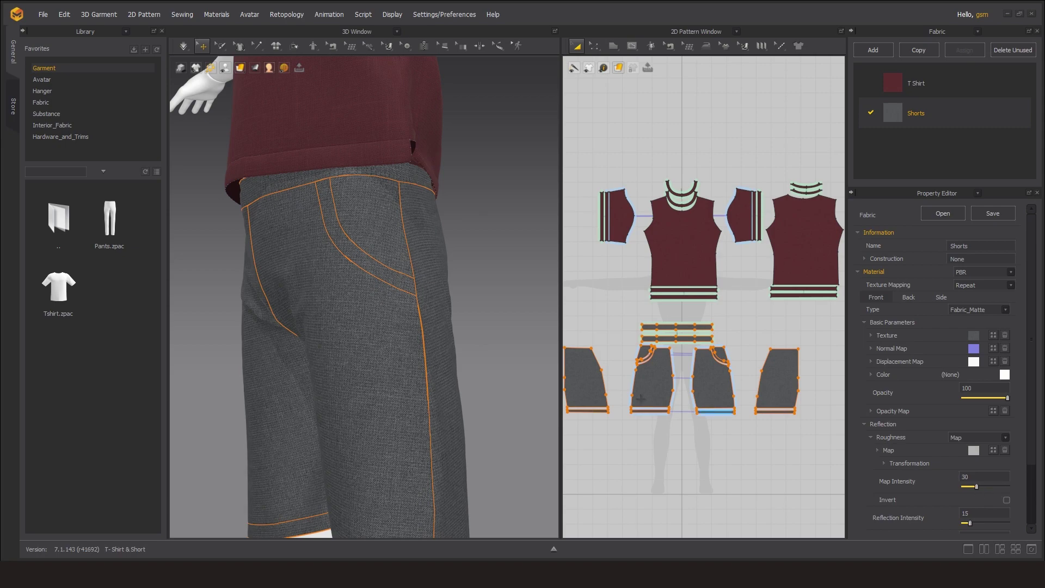
{"action": "key", "text": "Escape"}
{"action": "scroll", "coordinate": [366, 378], "scroll_direction": "down", "scroll_amount": 5}
{"action": "right_click_drag", "start_coordinate": [367, 378], "coordinate": [474, 422]}
{"action": "scroll", "coordinate": [474, 422], "scroll_direction": "down", "scroll_amount": 2}
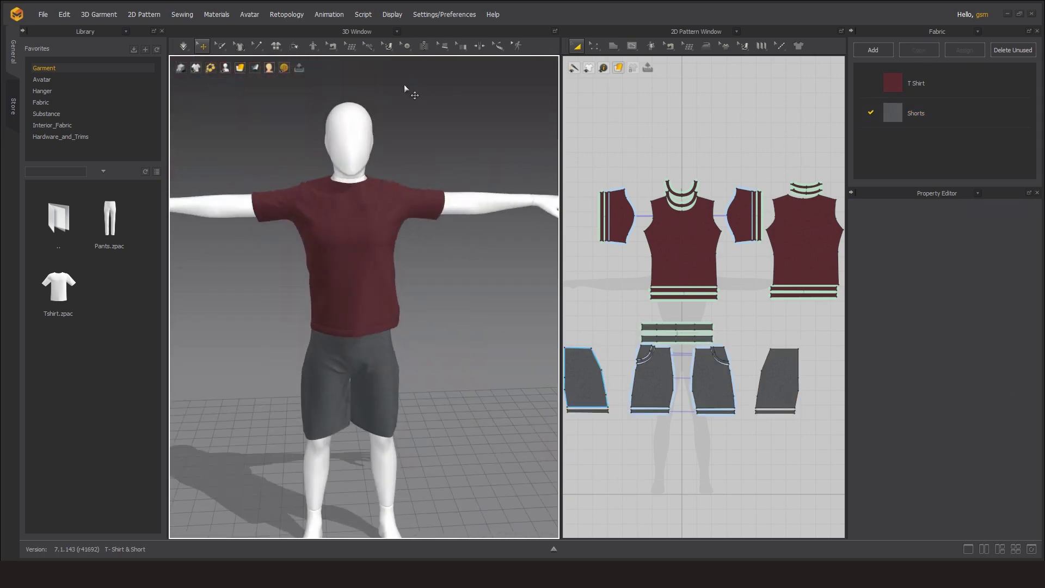
{"action": "left_click", "coordinate": [735, 31]}
{"action": "left_click", "coordinate": [745, 92]}
Select the sleeve pieces and nudge one sleeve into place in the UV layout
{"action": "scroll", "coordinate": [620, 216], "scroll_direction": "up", "scroll_amount": 3}
{"action": "left_click", "coordinate": [620, 217]}
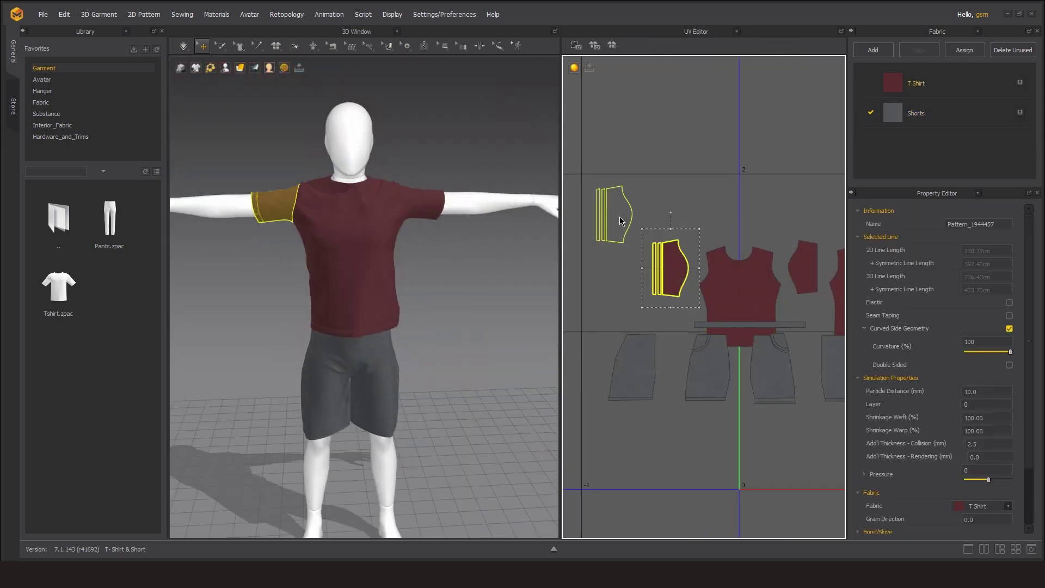
{"action": "left_click", "coordinate": [692, 192]}
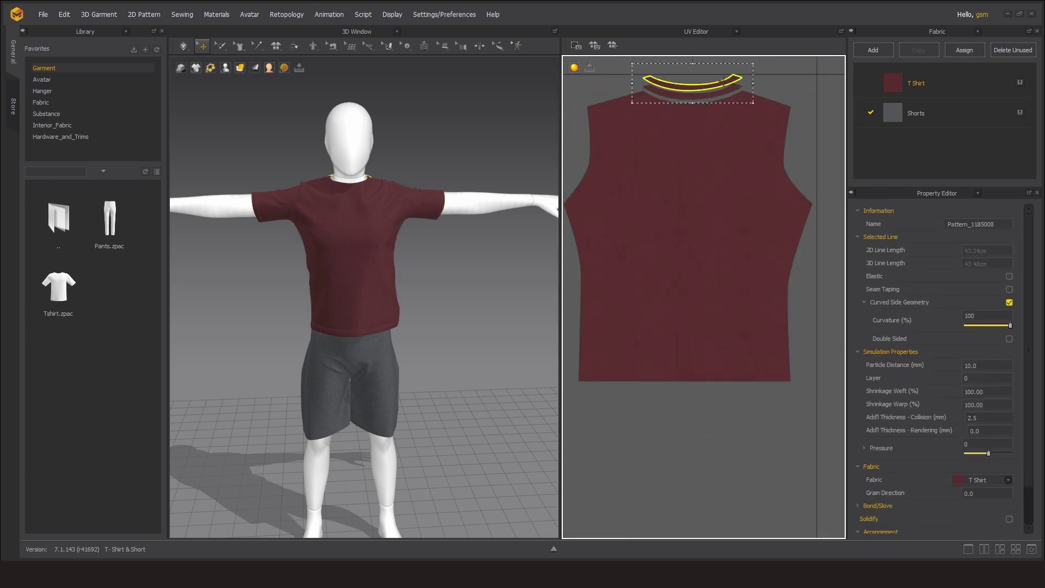
{"action": "left_click", "coordinate": [662, 218]}
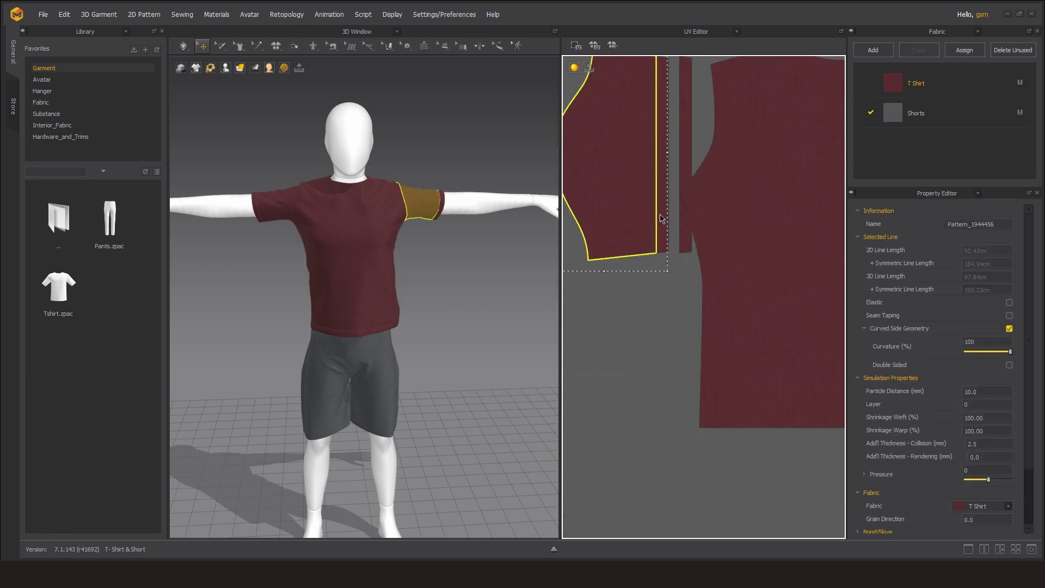
{"action": "left_click_drag", "start_coordinate": [661, 218], "coordinate": [660, 260]}
{"action": "scroll", "coordinate": [663, 319], "scroll_direction": "down", "scroll_amount": 5}
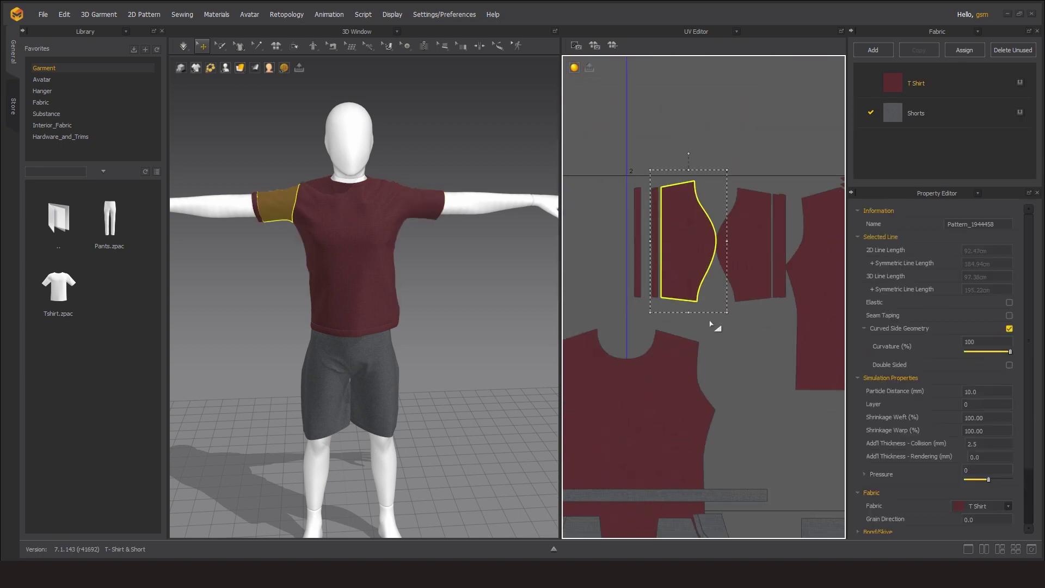
{"action": "scroll", "coordinate": [676, 261], "scroll_direction": "up", "scroll_amount": 5}
{"action": "left_click", "coordinate": [744, 383]}
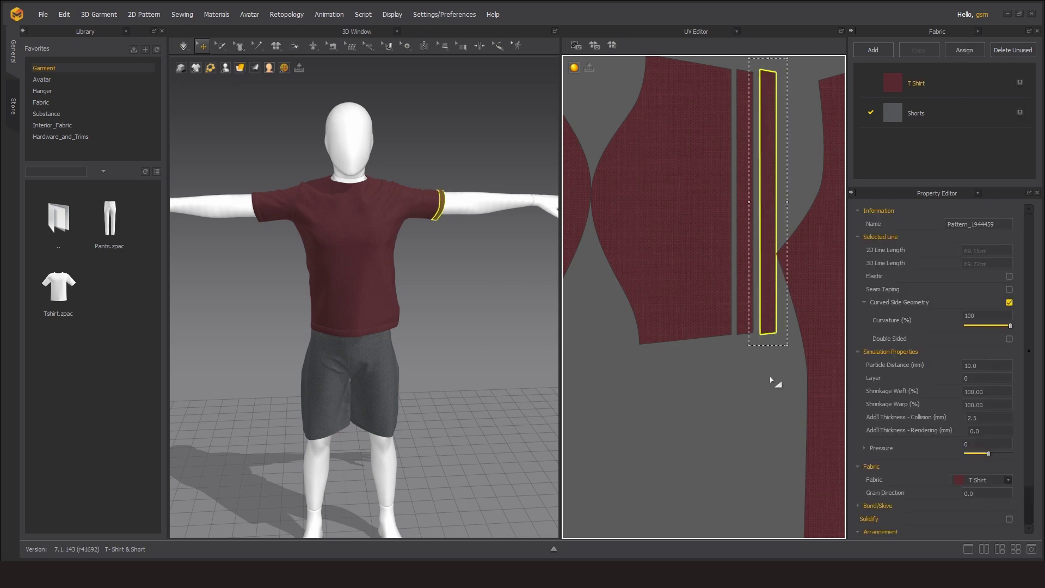
{"action": "scroll", "coordinate": [770, 380], "scroll_direction": "down", "scroll_amount": 3}
{"action": "scroll", "coordinate": [683, 334], "scroll_direction": "up", "scroll_amount": 5}
Inspect the curved sleeve, front bodice and back bodice placements in the UV layout
{"action": "left_click", "coordinate": [669, 415]}
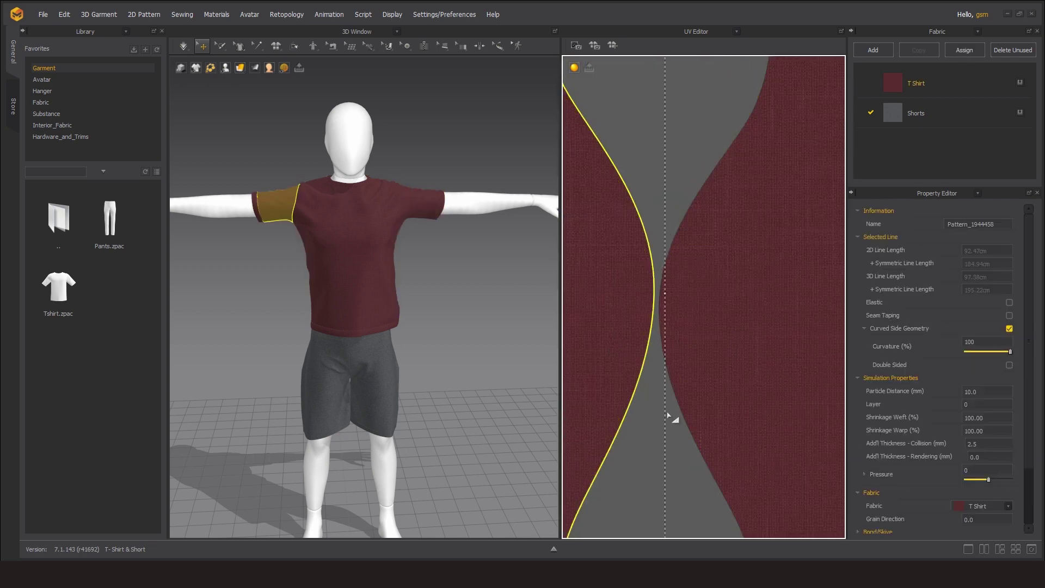
{"action": "scroll", "coordinate": [668, 415], "scroll_direction": "down", "scroll_amount": 5}
{"action": "left_click", "coordinate": [675, 255]}
{"action": "scroll", "coordinate": [675, 256], "scroll_direction": "down", "scroll_amount": 2}
{"action": "scroll", "coordinate": [632, 197], "scroll_direction": "up", "scroll_amount": 5}
{"action": "left_click", "coordinate": [631, 197]}
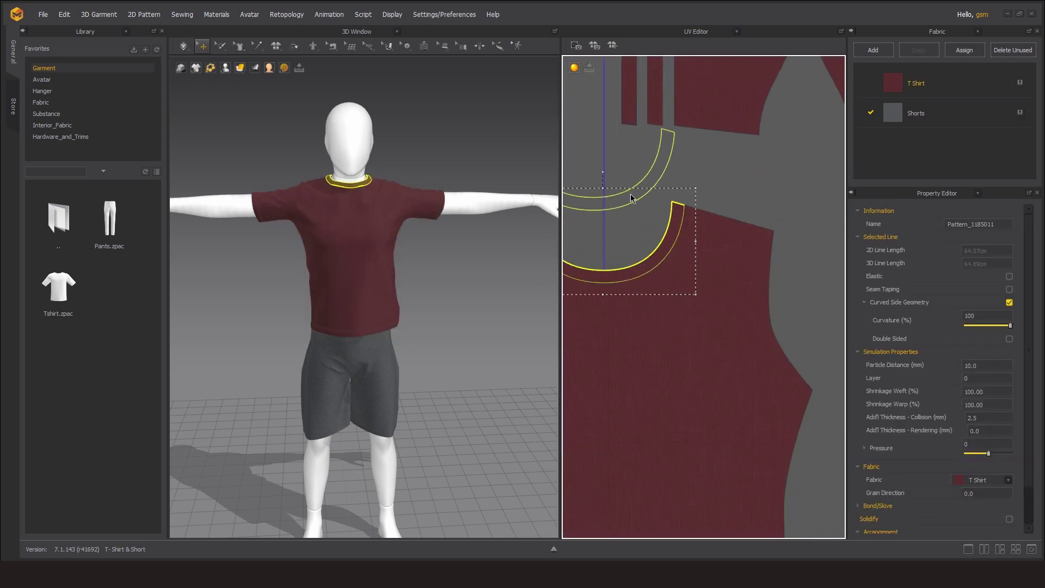
{"action": "left_click", "coordinate": [658, 272]}
{"action": "left_click", "coordinate": [674, 228]}
{"action": "scroll", "coordinate": [673, 270], "scroll_direction": "down", "scroll_amount": 3}
{"action": "left_click", "coordinate": [673, 270]}
{"action": "scroll", "coordinate": [672, 270], "scroll_direction": "up", "scroll_amount": 1}
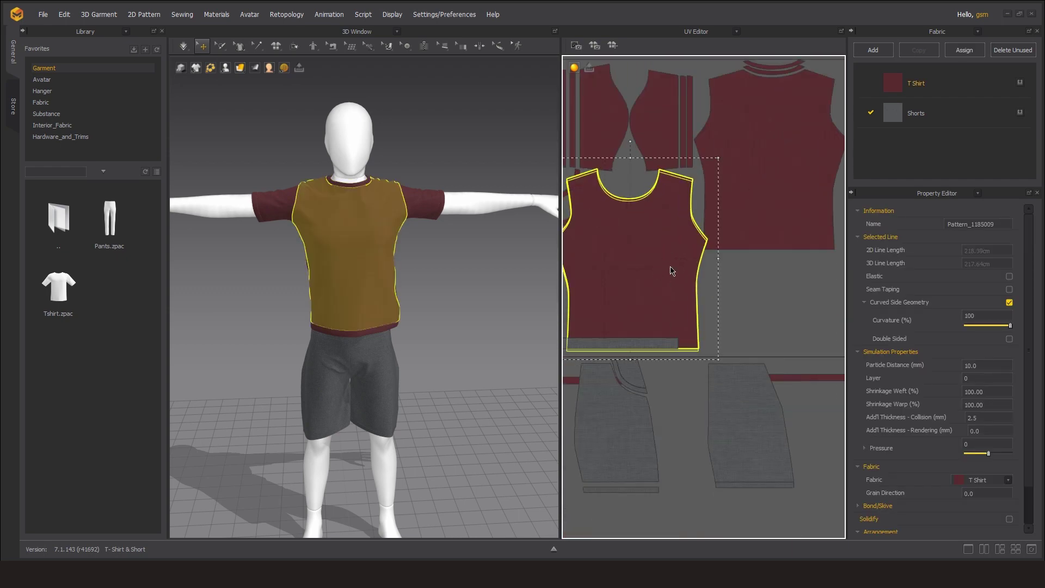
{"action": "scroll", "coordinate": [672, 270], "scroll_direction": "down", "scroll_amount": 2}
{"action": "left_click", "coordinate": [762, 259]}
{"action": "left_click", "coordinate": [658, 256]}
{"action": "scroll", "coordinate": [677, 260], "scroll_direction": "up", "scroll_amount": 3}
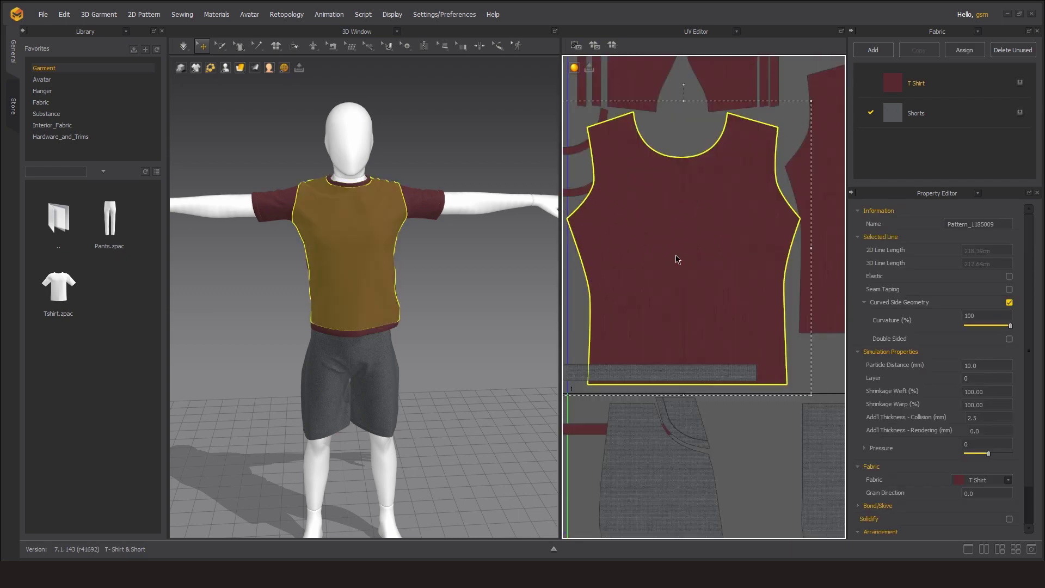
{"action": "left_click", "coordinate": [677, 259]}
{"action": "scroll", "coordinate": [695, 242], "scroll_direction": "down", "scroll_amount": 1}
{"action": "scroll", "coordinate": [699, 234], "scroll_direction": "down", "scroll_amount": 1}
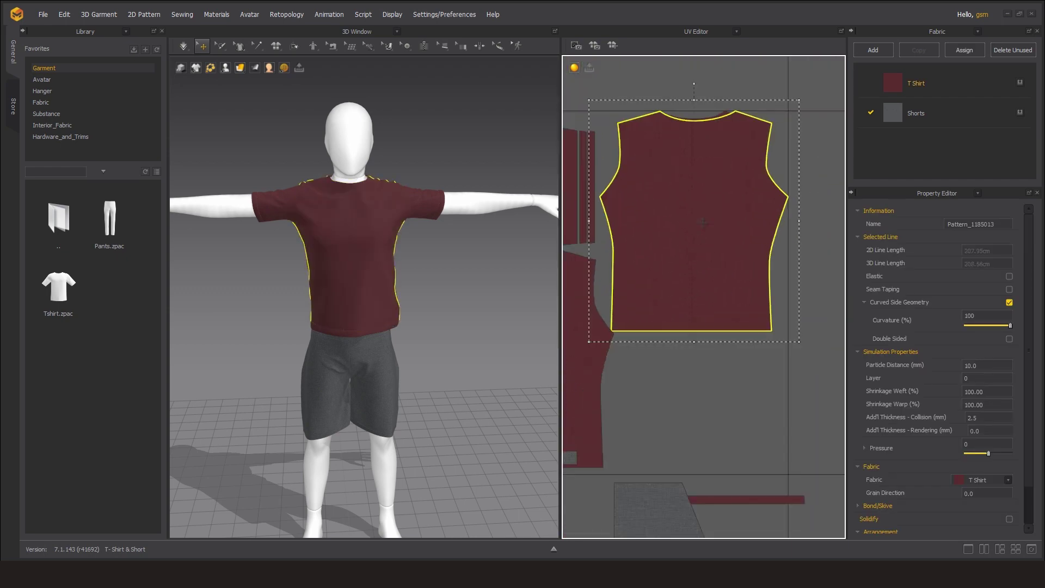
{"action": "scroll", "coordinate": [702, 228], "scroll_direction": "up", "scroll_amount": 3}
Select the neck rib pieces in the UV layout
{"action": "left_click", "coordinate": [702, 188]}
{"action": "scroll", "coordinate": [837, 246], "scroll_direction": "down", "scroll_amount": 3}
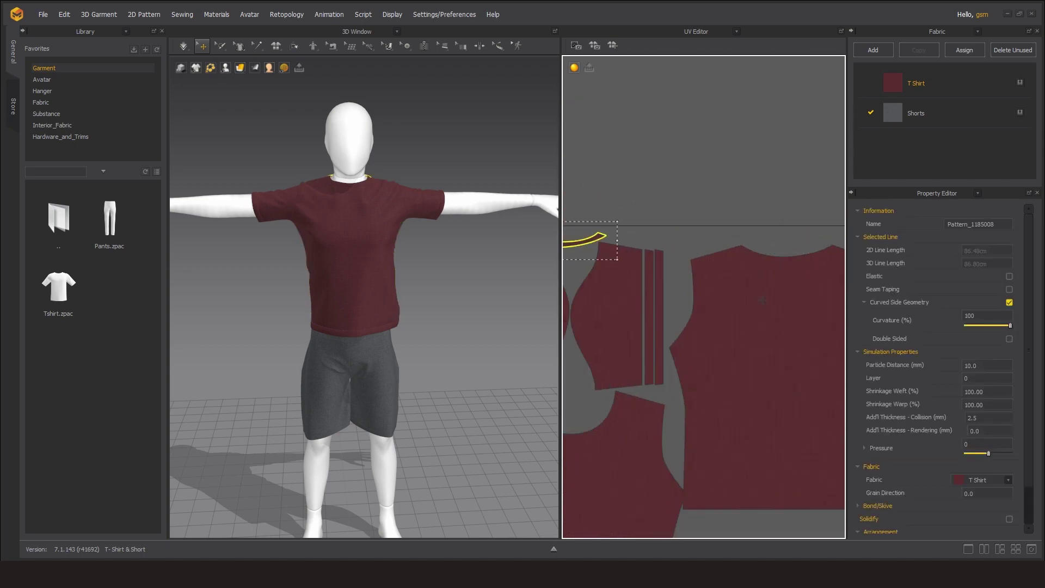
{"action": "scroll", "coordinate": [761, 301], "scroll_direction": "down", "scroll_amount": 2}
{"action": "left_click", "coordinate": [723, 331]}
{"action": "scroll", "coordinate": [706, 306], "scroll_direction": "up", "scroll_amount": 1}
{"action": "scroll", "coordinate": [673, 296], "scroll_direction": "up", "scroll_amount": 3}
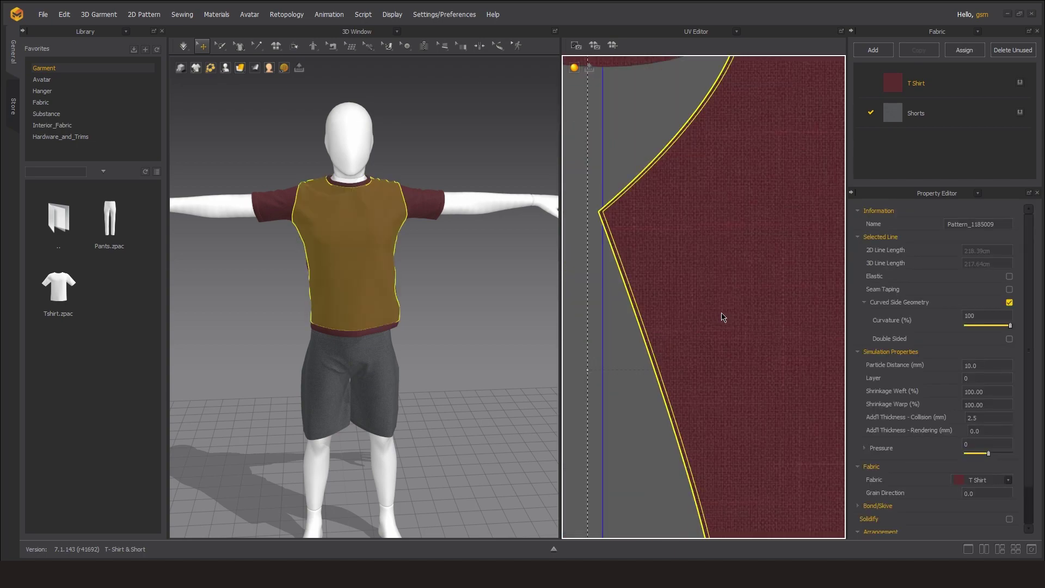
{"action": "scroll", "coordinate": [723, 315], "scroll_direction": "down", "scroll_amount": 3}
{"action": "scroll", "coordinate": [723, 315], "scroll_direction": "up", "scroll_amount": 3}
{"action": "left_click", "coordinate": [699, 416]}
{"action": "scroll", "coordinate": [695, 377], "scroll_direction": "down", "scroll_amount": 3}
{"action": "scroll", "coordinate": [694, 378], "scroll_direction": "down", "scroll_amount": 2}
Select the second neck rib along with the long and upper band strips
{"action": "left_click", "coordinate": [723, 372]}
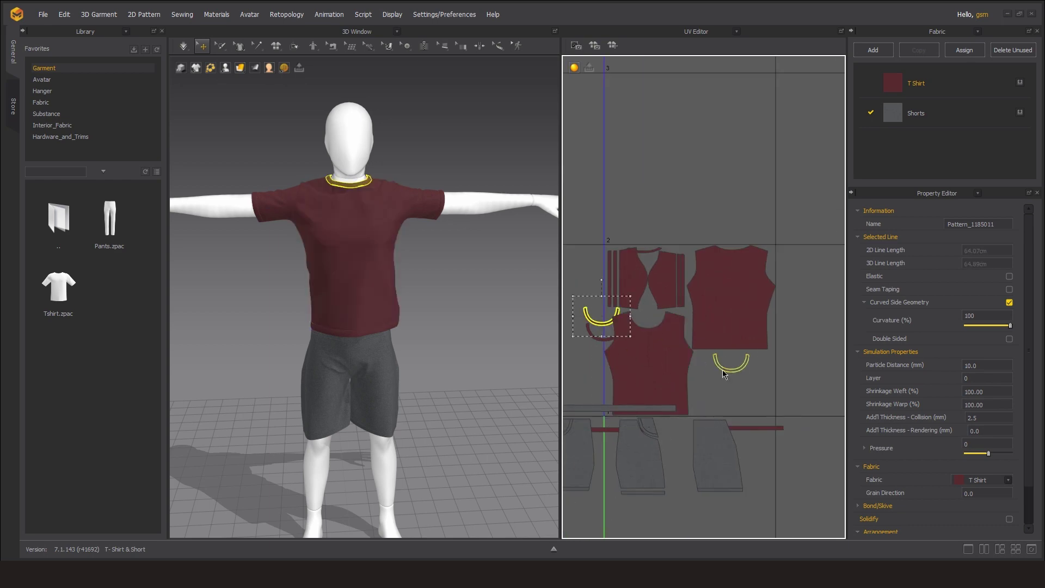
{"action": "left_click", "coordinate": [743, 410]}
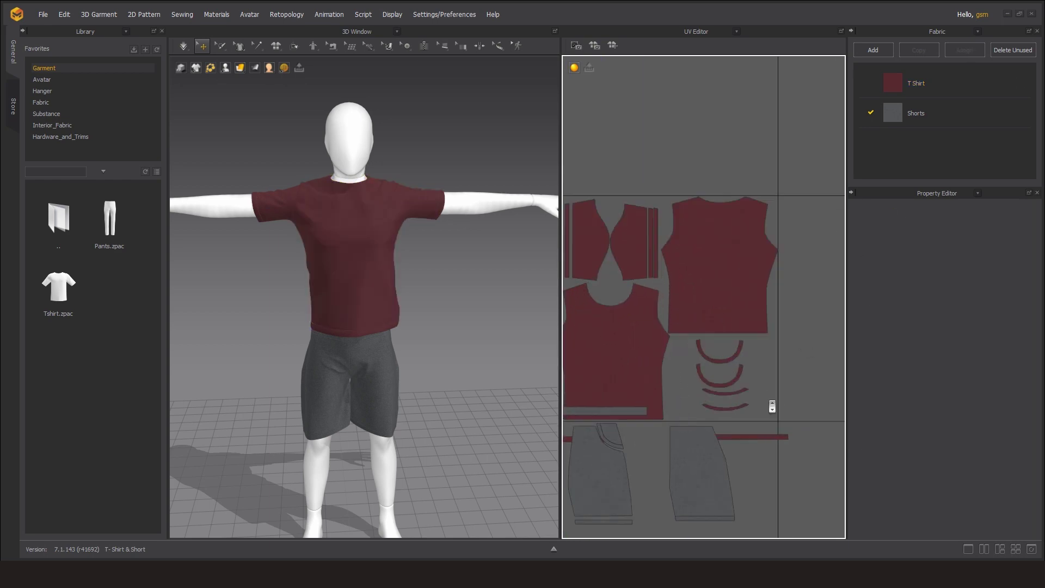
{"action": "scroll", "coordinate": [769, 409], "scroll_direction": "up", "scroll_amount": 2}
{"action": "scroll", "coordinate": [746, 291], "scroll_direction": "up", "scroll_amount": 1}
{"action": "left_click", "coordinate": [708, 352]}
{"action": "left_click", "coordinate": [715, 338]}
{"action": "scroll", "coordinate": [716, 339], "scroll_direction": "up", "scroll_amount": 2}
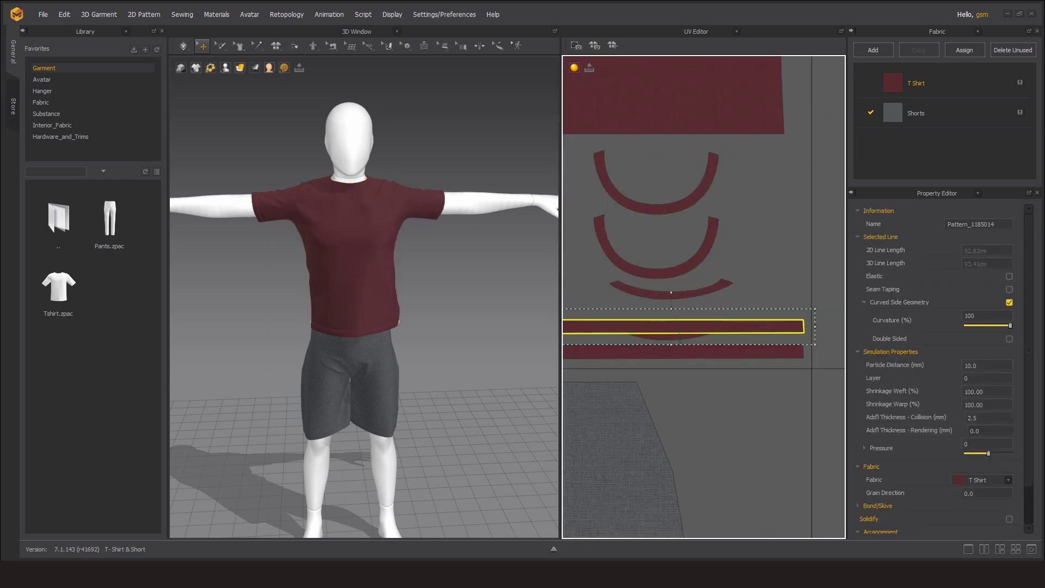
{"action": "scroll", "coordinate": [692, 265], "scroll_direction": "down", "scroll_amount": 2}
Move the neck rib beside the other ribs beneath the back piece
{"action": "left_click_drag", "start_coordinate": [691, 265], "coordinate": [643, 260]}
{"action": "left_click_drag", "start_coordinate": [765, 264], "coordinate": [602, 287]}
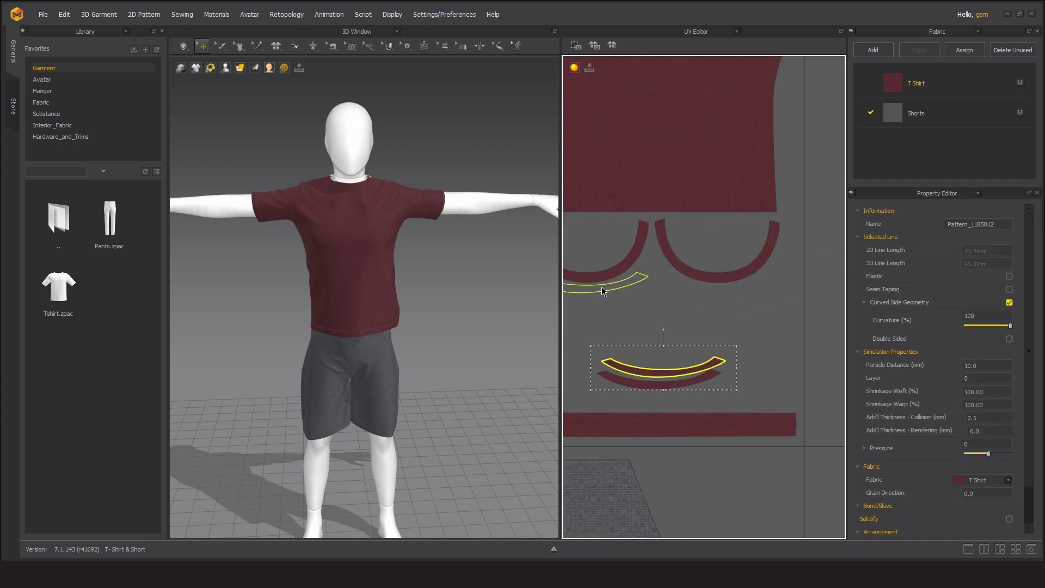
{"action": "left_click", "coordinate": [711, 350]}
{"action": "scroll", "coordinate": [711, 350], "scroll_direction": "down", "scroll_amount": 3}
{"action": "scroll", "coordinate": [723, 261], "scroll_direction": "up", "scroll_amount": 3}
{"action": "scroll", "coordinate": [720, 359], "scroll_direction": "up", "scroll_amount": 2}
Select the shorts pieces and move one into the tile's lower-left area
{"action": "scroll", "coordinate": [720, 359], "scroll_direction": "down", "scroll_amount": 3}
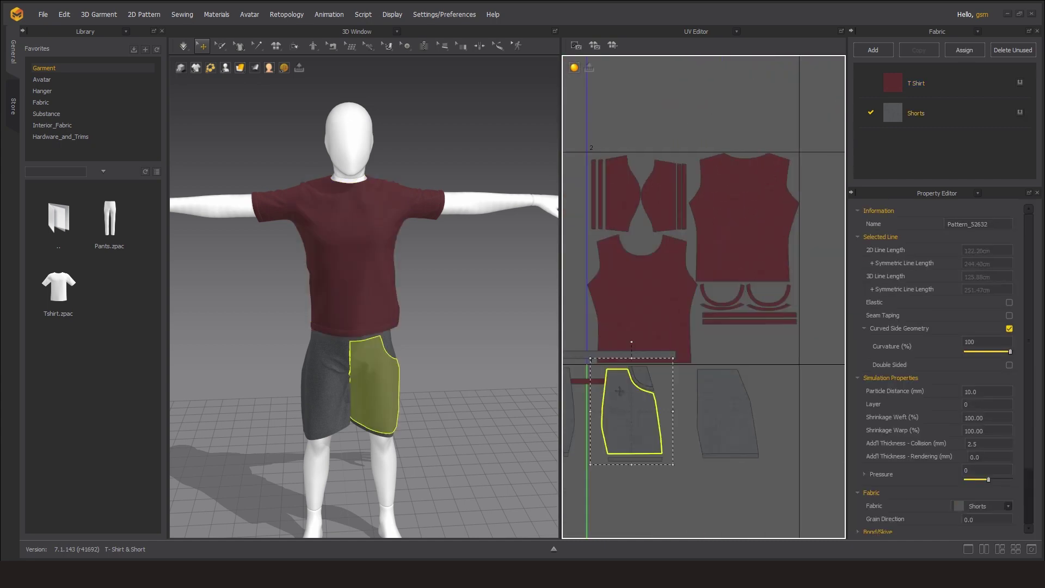
{"action": "left_click", "coordinate": [749, 332]}
{"action": "scroll", "coordinate": [707, 304], "scroll_direction": "down", "scroll_amount": 2}
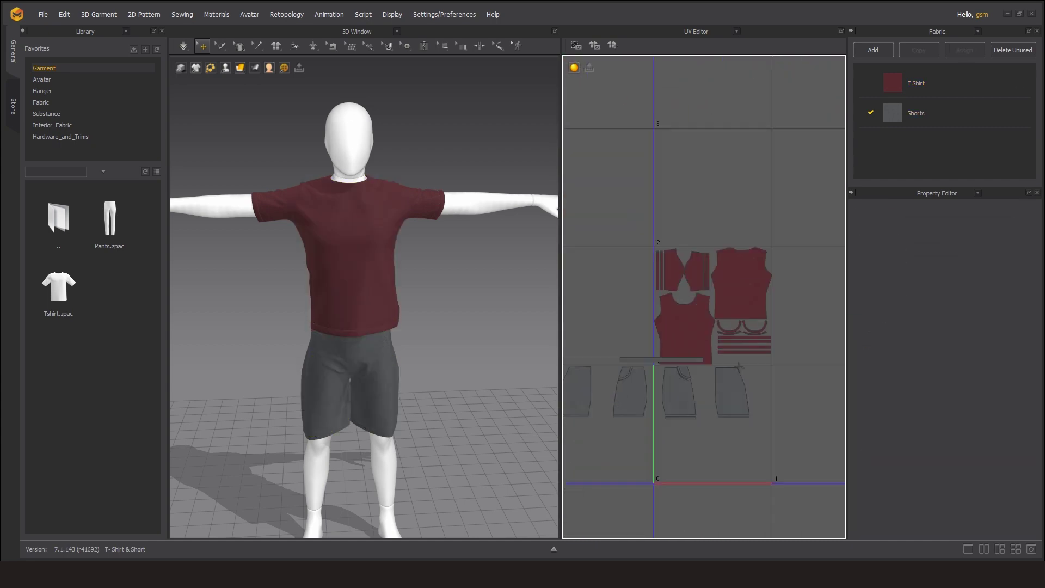
{"action": "scroll", "coordinate": [716, 359], "scroll_direction": "up", "scroll_amount": 1}
{"action": "left_click", "coordinate": [717, 359]}
{"action": "scroll", "coordinate": [722, 395], "scroll_direction": "up", "scroll_amount": 3}
{"action": "left_click_drag", "start_coordinate": [738, 435], "coordinate": [632, 274]}
{"action": "scroll", "coordinate": [792, 443], "scroll_direction": "down", "scroll_amount": 2}
{"action": "left_click", "coordinate": [658, 376]}
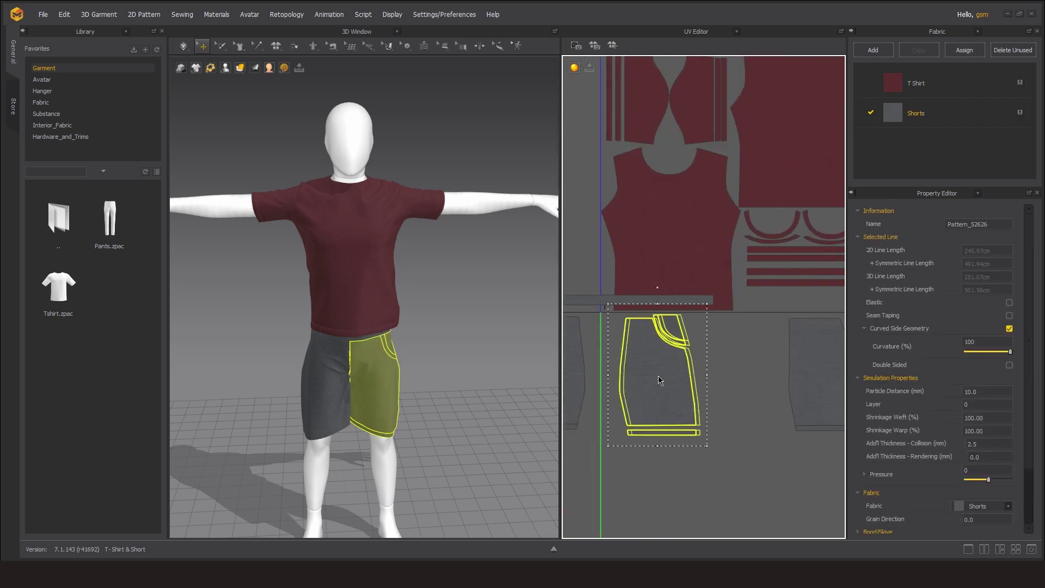
{"action": "scroll", "coordinate": [660, 431], "scroll_direction": "down", "scroll_amount": 2}
{"action": "left_click", "coordinate": [660, 431]}
{"action": "left_click", "coordinate": [664, 403]}
{"action": "scroll", "coordinate": [730, 407], "scroll_direction": "up", "scroll_amount": 3}
{"action": "left_click_drag", "start_coordinate": [624, 341], "coordinate": [756, 413]}
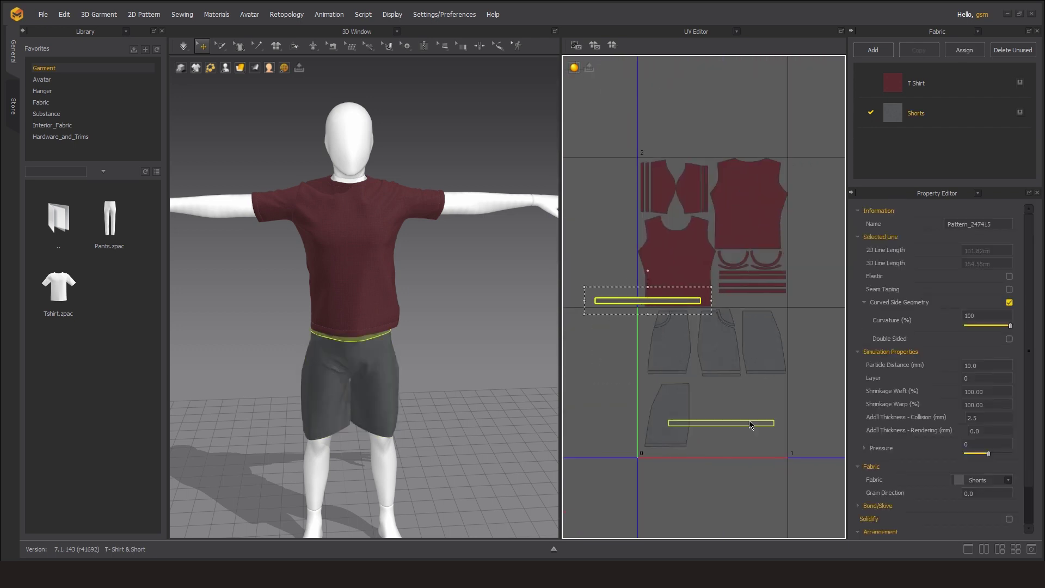
{"action": "left_click", "coordinate": [734, 414]}
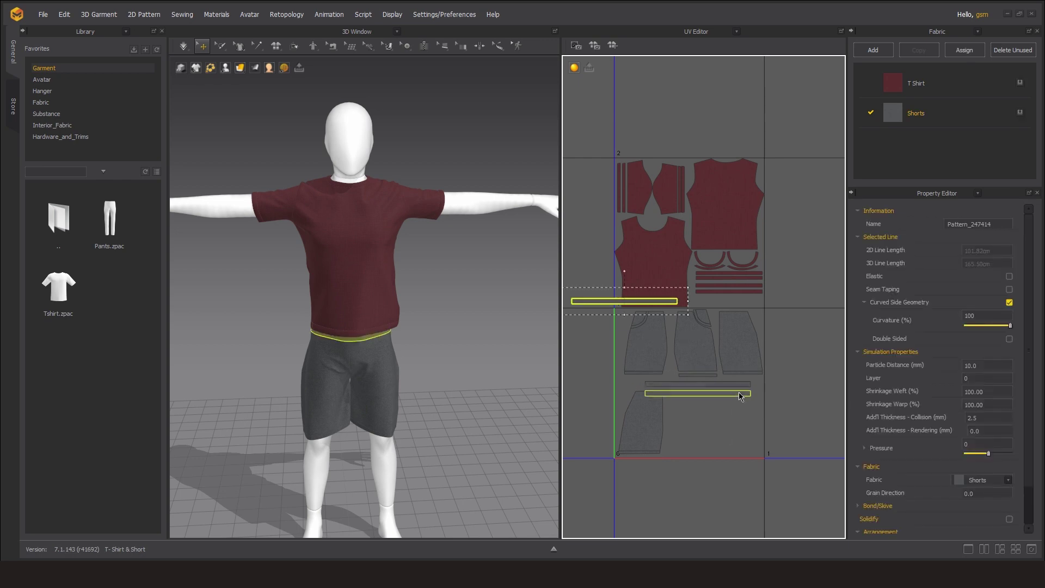
Check the shorts and T-shirt piece placements, then clear the selection
{"action": "scroll", "coordinate": [708, 370], "scroll_direction": "up", "scroll_amount": 5}
{"action": "left_click", "coordinate": [723, 350]}
{"action": "scroll", "coordinate": [737, 378], "scroll_direction": "up", "scroll_amount": 3}
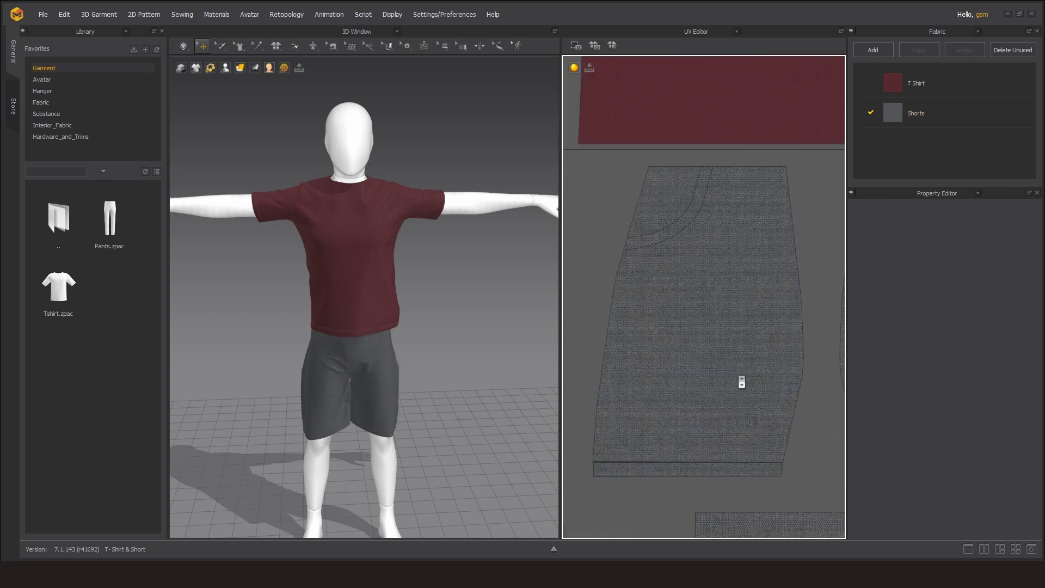
{"action": "scroll", "coordinate": [746, 408], "scroll_direction": "down", "scroll_amount": 8}
{"action": "left_click", "coordinate": [746, 408]}
{"action": "left_click", "coordinate": [772, 391]}
{"action": "scroll", "coordinate": [756, 354], "scroll_direction": "up", "scroll_amount": 3}
{"action": "left_click", "coordinate": [723, 348]}
{"action": "scroll", "coordinate": [769, 291], "scroll_direction": "down", "scroll_amount": 3}
{"action": "left_click", "coordinate": [769, 291]}
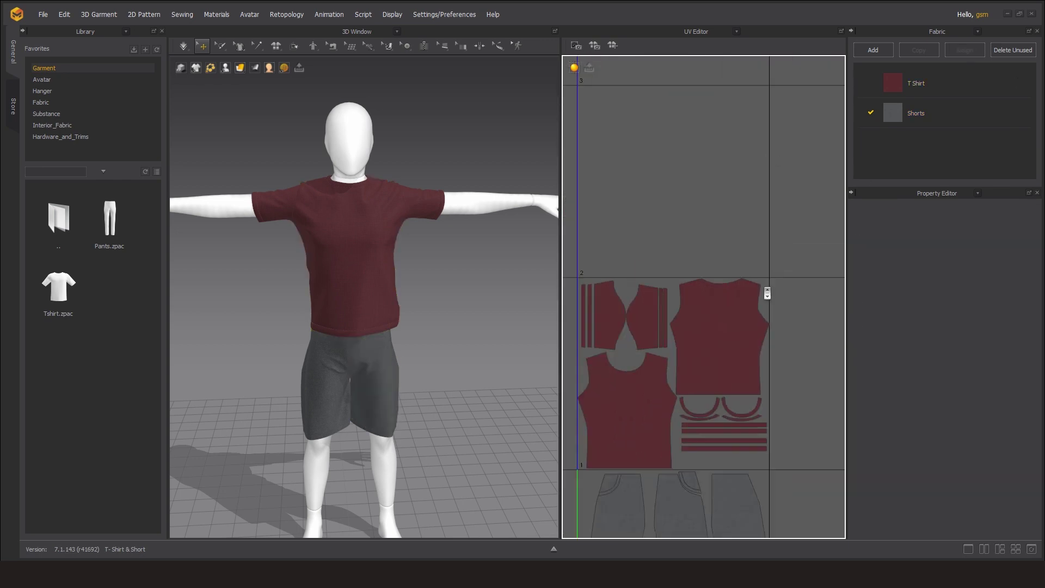
{"action": "left_click", "coordinate": [736, 31]}
Switch the right panel back to the 2D Pattern Window and zoom the pattern view
{"action": "left_click", "coordinate": [702, 44]}
{"action": "scroll", "coordinate": [476, 334], "scroll_direction": "up", "scroll_amount": 3}
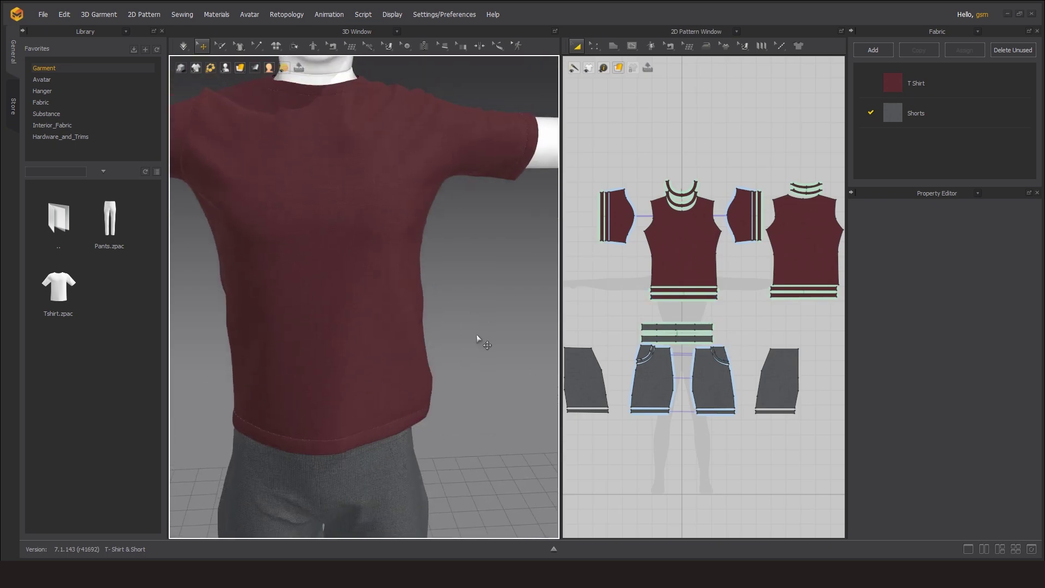
{"action": "scroll", "coordinate": [452, 410], "scroll_direction": "up", "scroll_amount": 3}
{"action": "scroll", "coordinate": [445, 410], "scroll_direction": "up", "scroll_amount": 3}
{"action": "scroll", "coordinate": [446, 410], "scroll_direction": "down", "scroll_amount": 3}
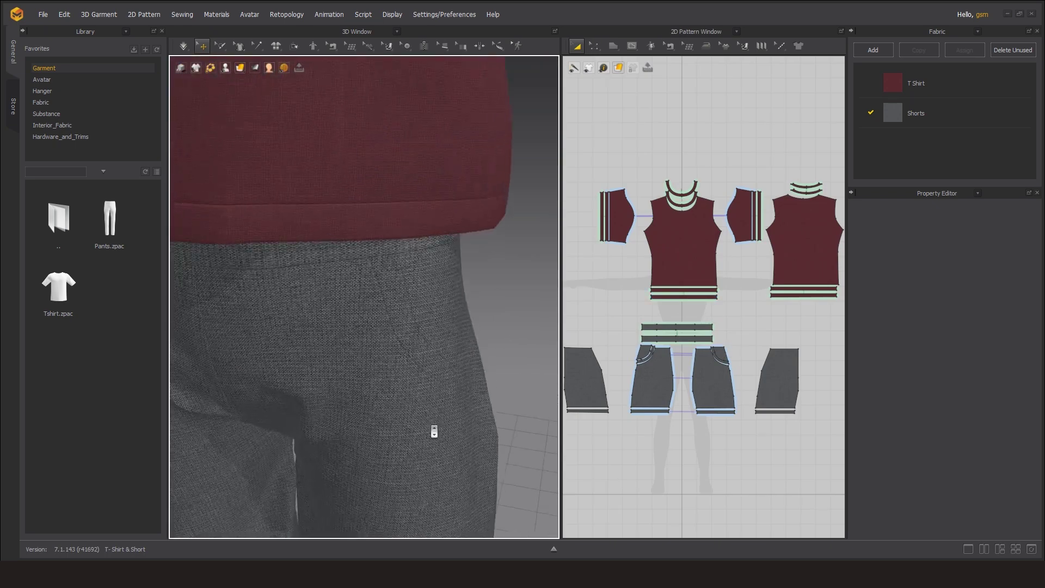
{"action": "scroll", "coordinate": [432, 427], "scroll_direction": "down", "scroll_amount": 6}
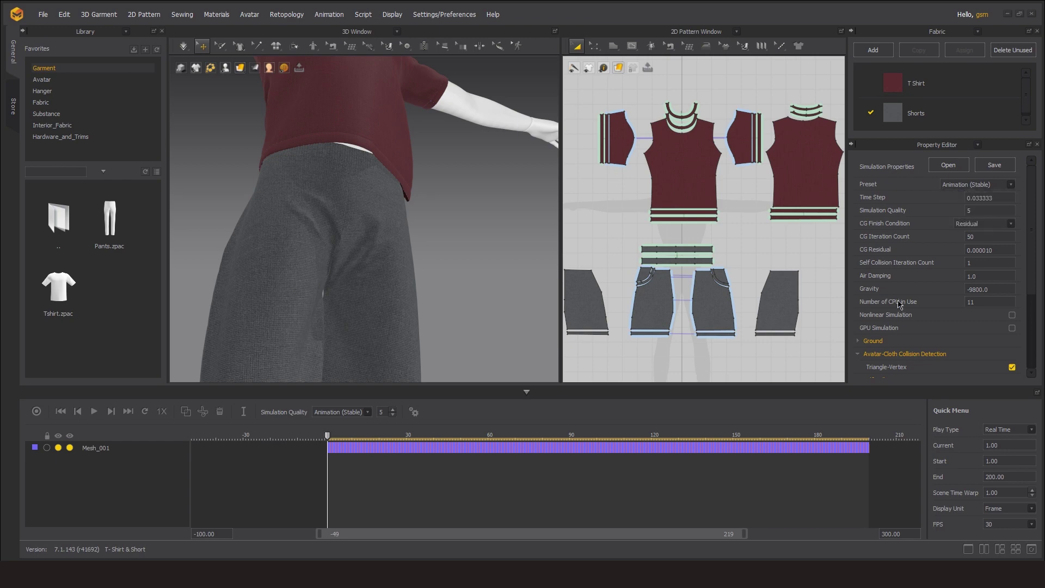
Record the garment simulation over the avatar's animation
{"action": "left_click", "coordinate": [36, 412]}
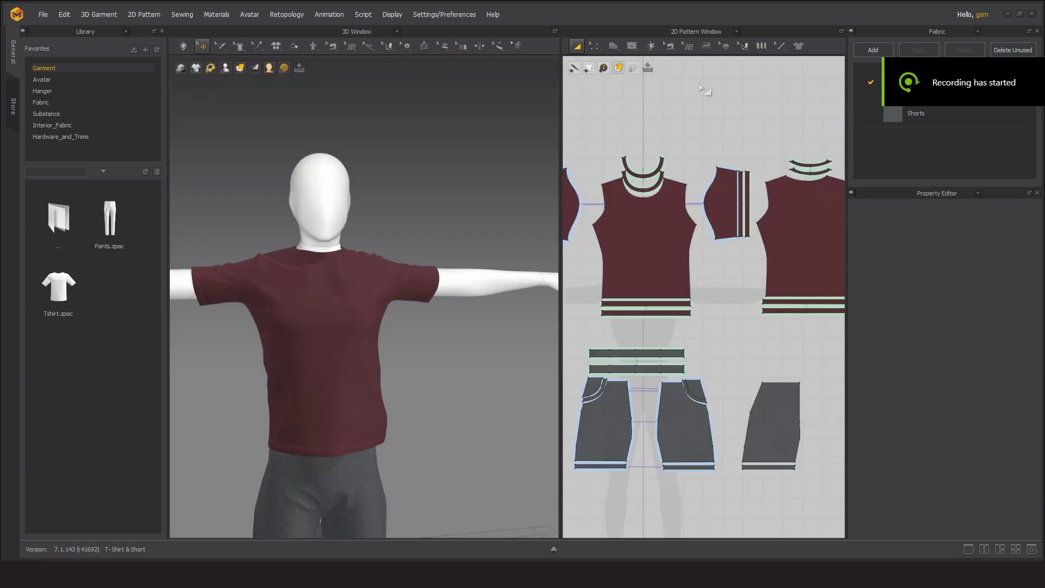
Place the 2583306_3743.png gold logo on the T-shirt front and centre it on the chest
{"action": "left_click", "coordinate": [777, 95]}
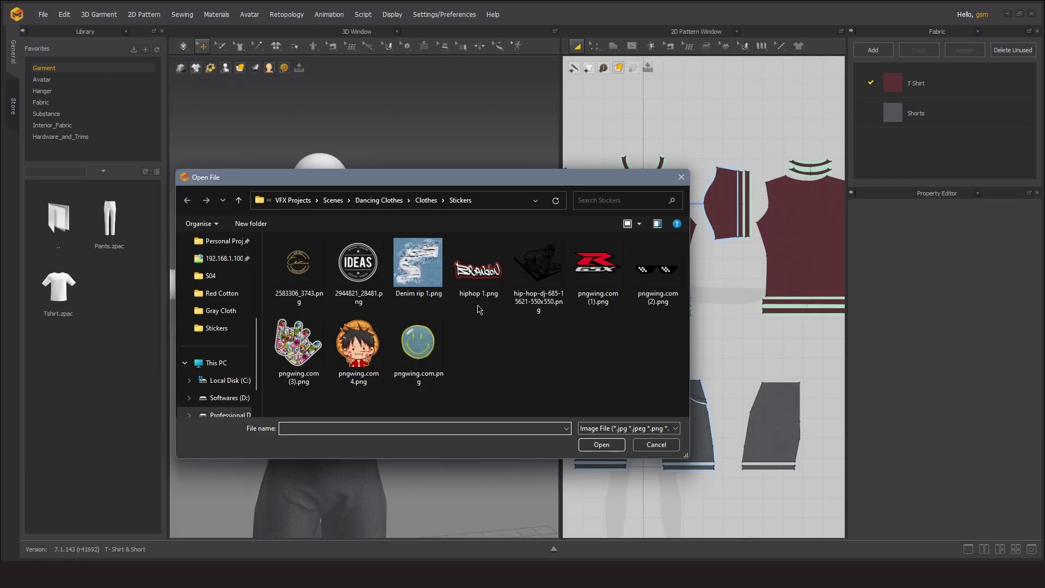
{"action": "left_click", "coordinate": [612, 446]}
{"action": "left_click", "coordinate": [667, 233]}
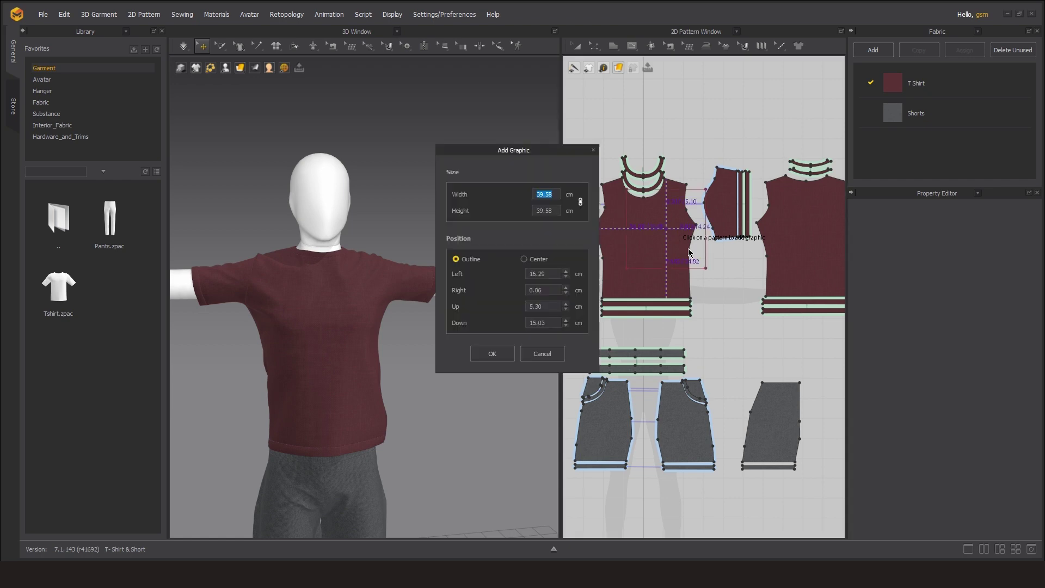
{"action": "key", "text": "Return"}
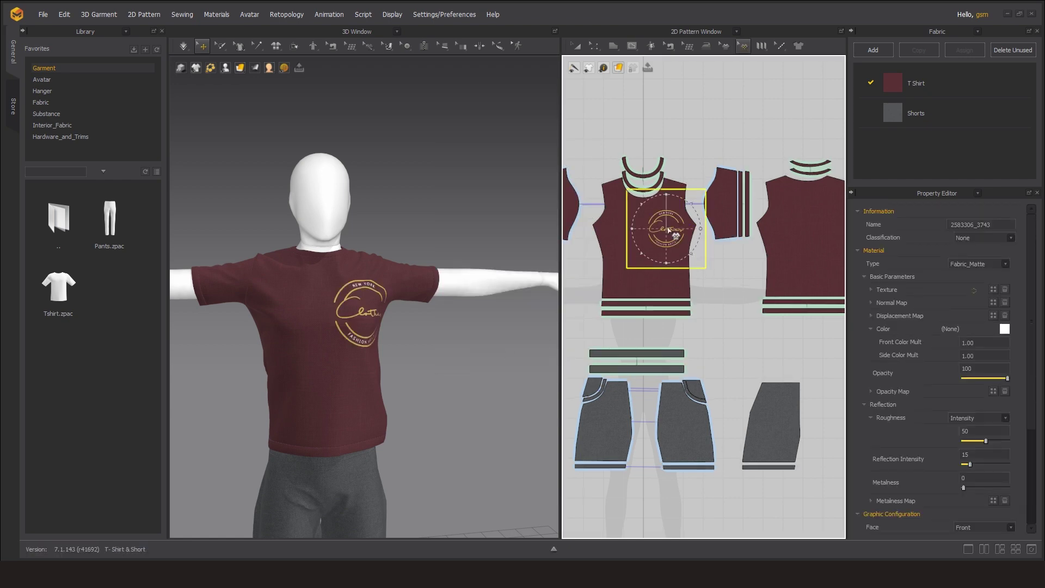
{"action": "scroll", "coordinate": [688, 257], "scroll_direction": "up", "scroll_amount": 3}
{"action": "left_click_drag", "start_coordinate": [630, 174], "coordinate": [685, 221]}
{"action": "right_click", "coordinate": [700, 257]}
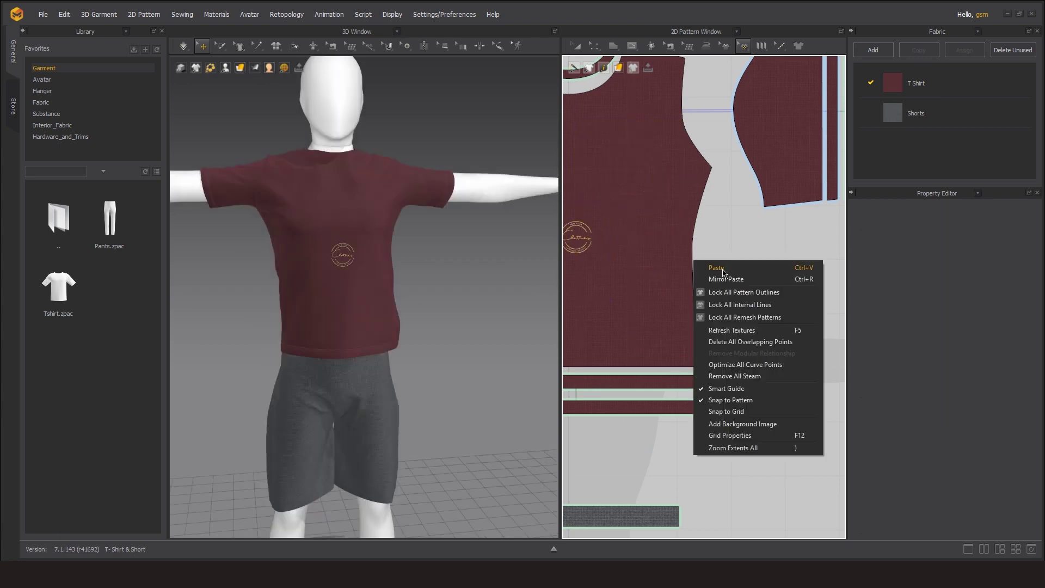
{"action": "key", "text": "Escape"}
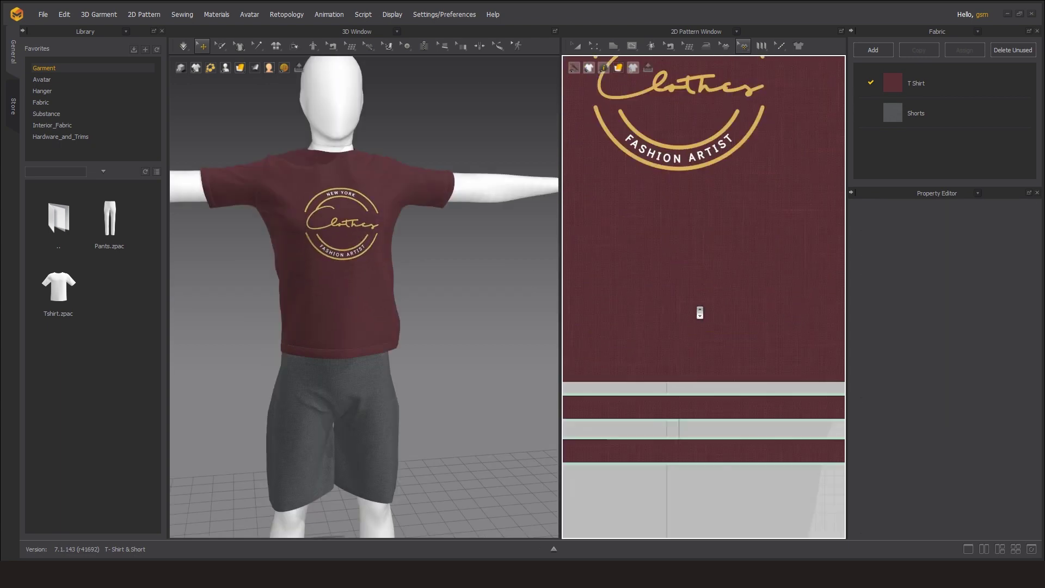
Place the 2944821_28481.png IDEAS badge on the shorts leg, nudge it up, then record
{"action": "left_click", "coordinate": [762, 96]}
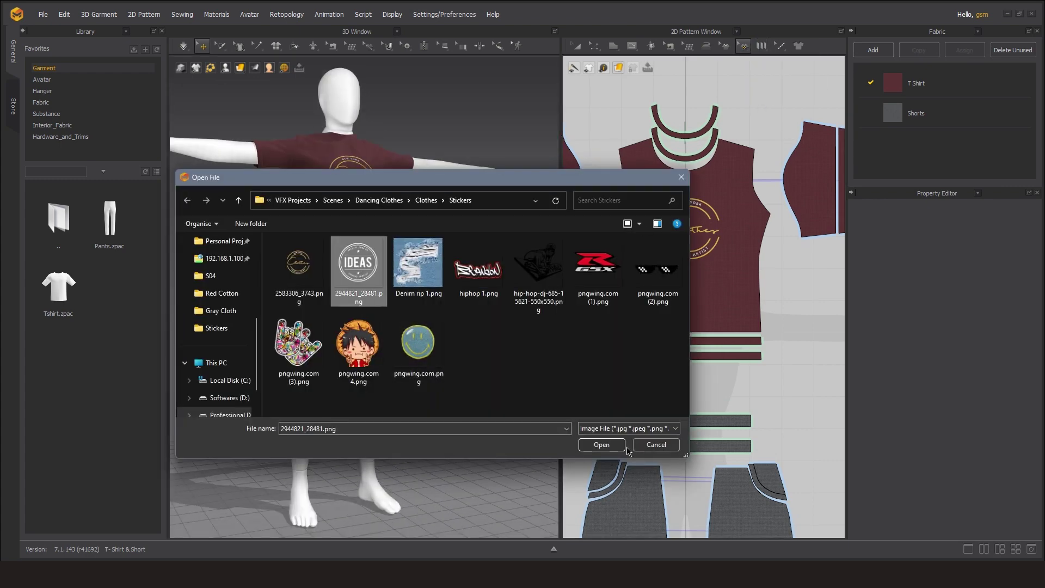
{"action": "left_click", "coordinate": [602, 446]}
{"action": "left_click", "coordinate": [604, 416]}
{"action": "key", "text": "Return"}
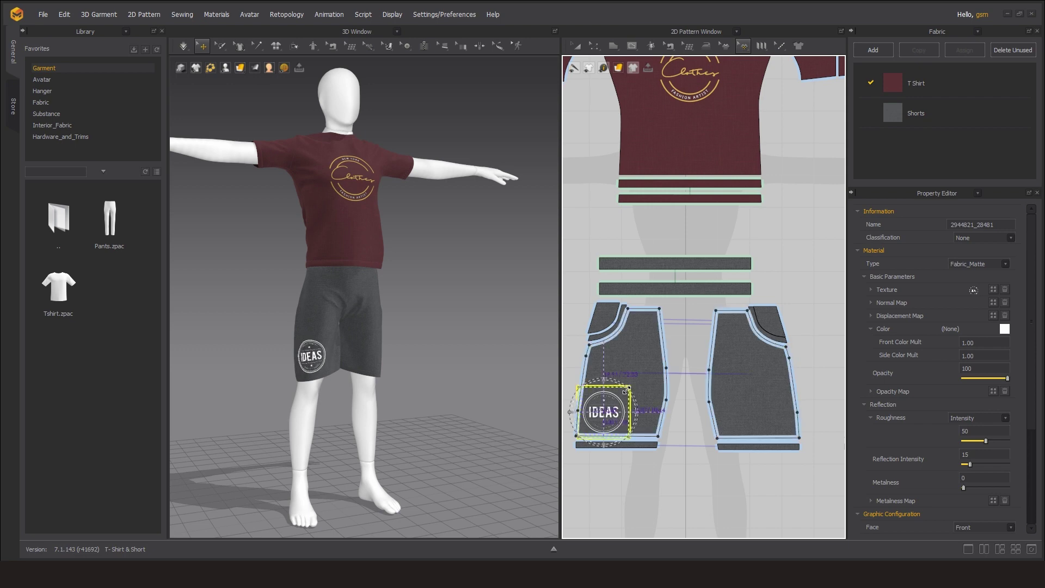
{"action": "scroll", "coordinate": [339, 347], "scroll_direction": "up", "scroll_amount": 5}
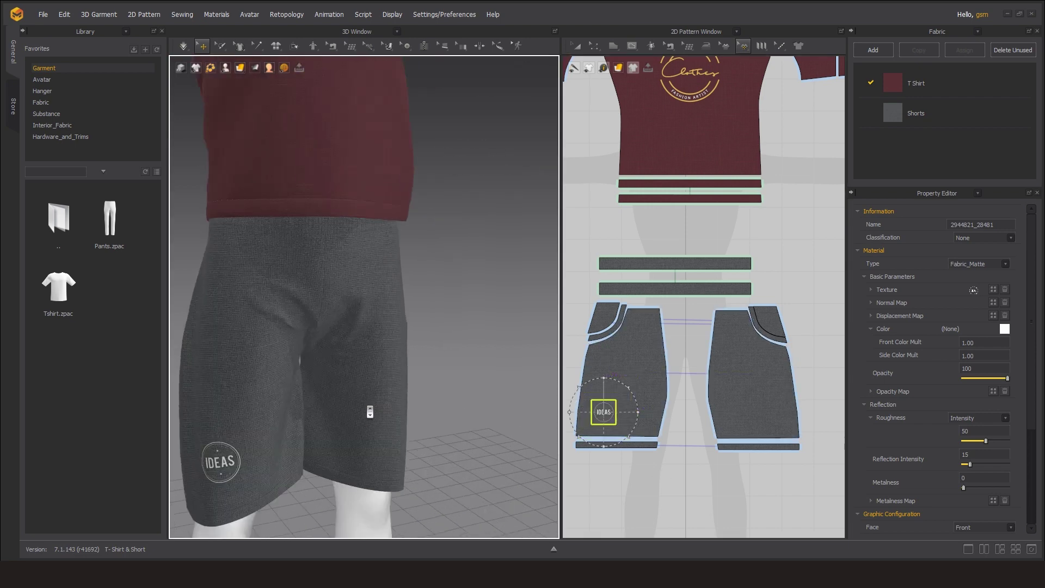
{"action": "scroll", "coordinate": [339, 347], "scroll_direction": "up", "scroll_amount": 2}
{"action": "left_click_drag", "start_coordinate": [607, 414], "coordinate": [614, 411]}
{"action": "scroll", "coordinate": [409, 385], "scroll_direction": "down", "scroll_amount": 5}
{"action": "scroll", "coordinate": [409, 385], "scroll_direction": "down", "scroll_amount": 5}
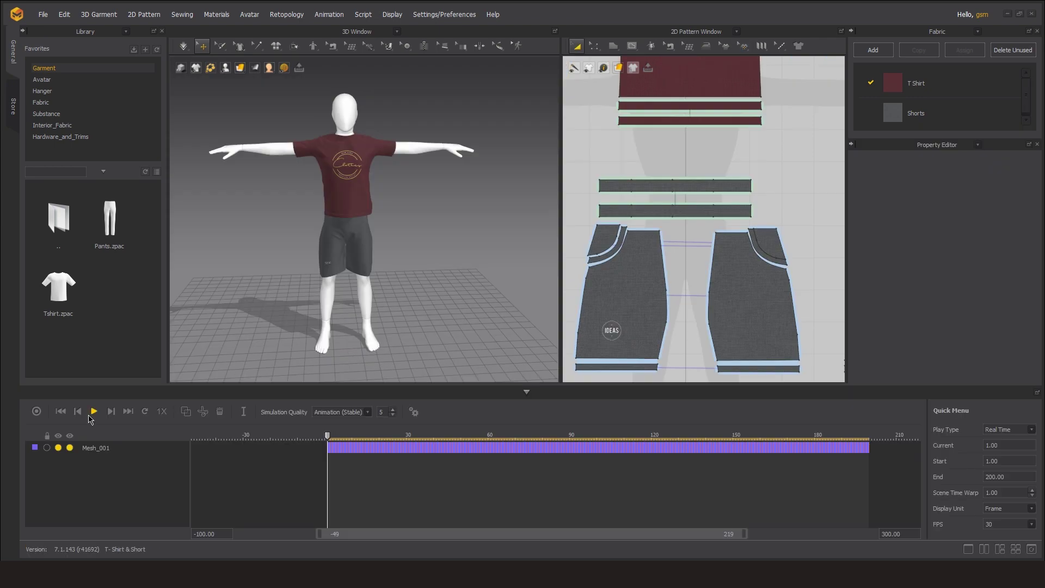
{"action": "left_click", "coordinate": [92, 412]}
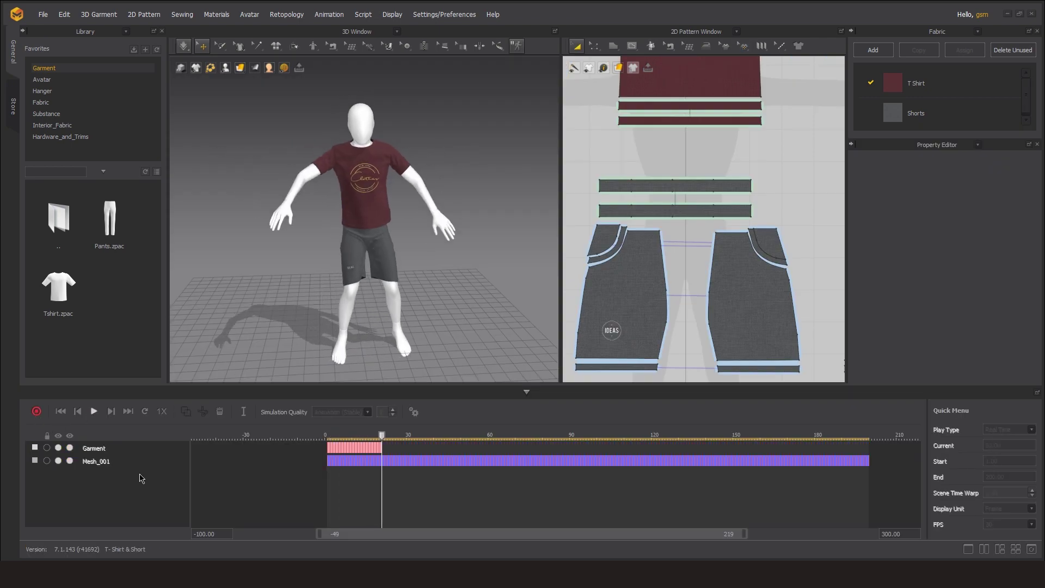